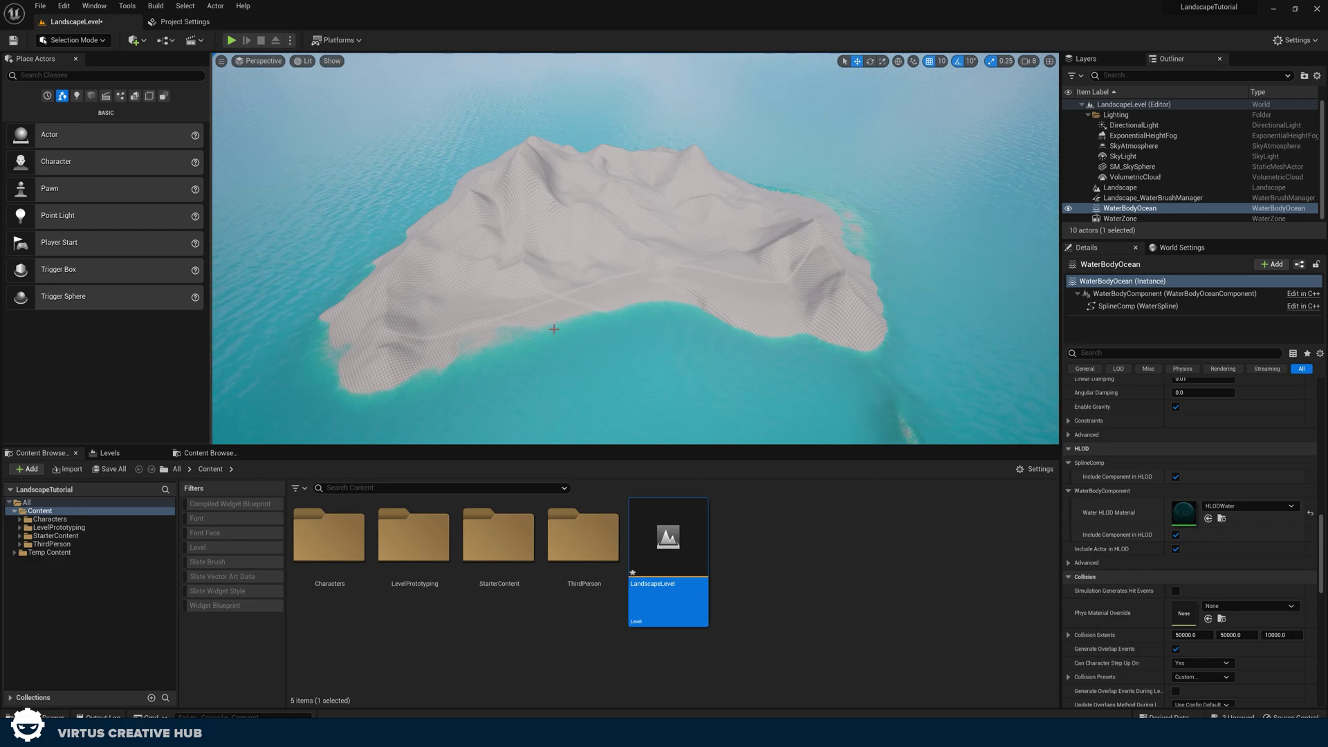
Step: Create a material named M_LandscapeMat in the Content folder and open it for editing
{"action": "left_click", "coordinate": [758, 562]}
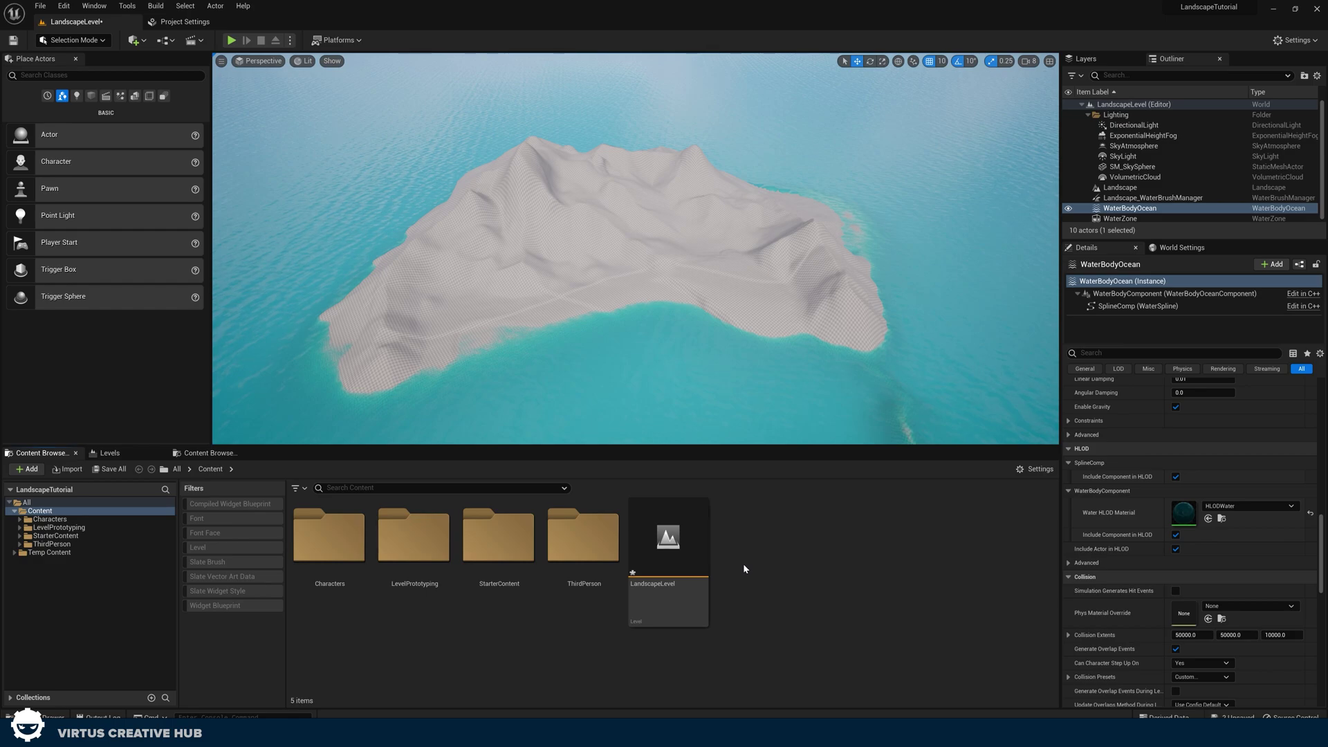
{"action": "right_click", "coordinate": [743, 564]}
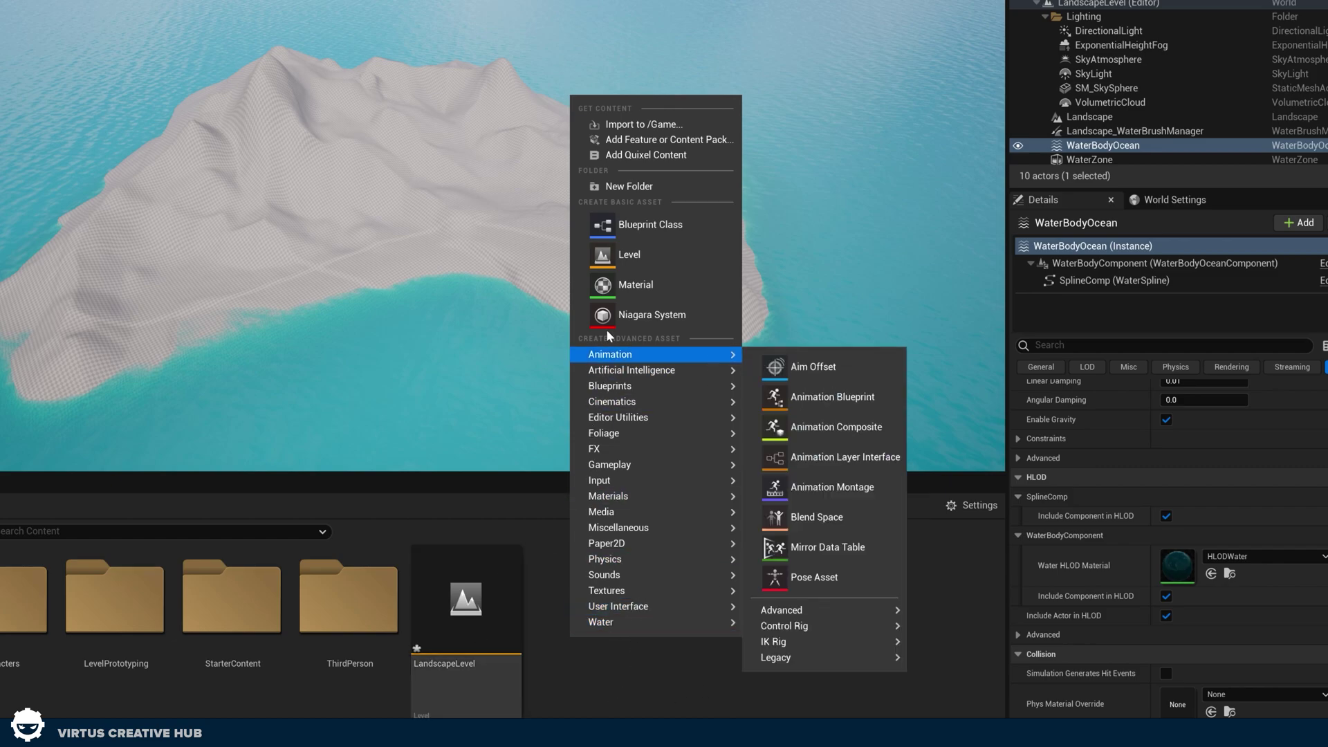
{"action": "left_click", "coordinate": [613, 289]}
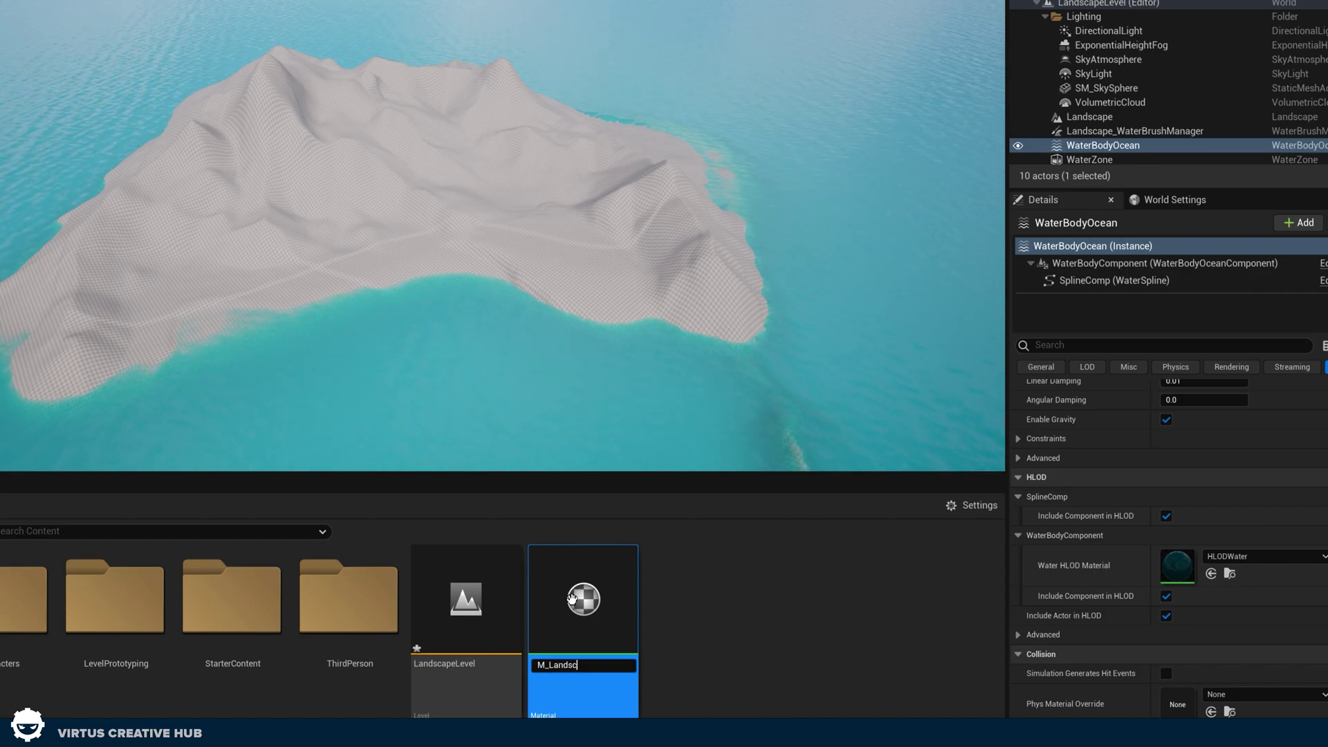
{"action": "key", "text": "Return"}
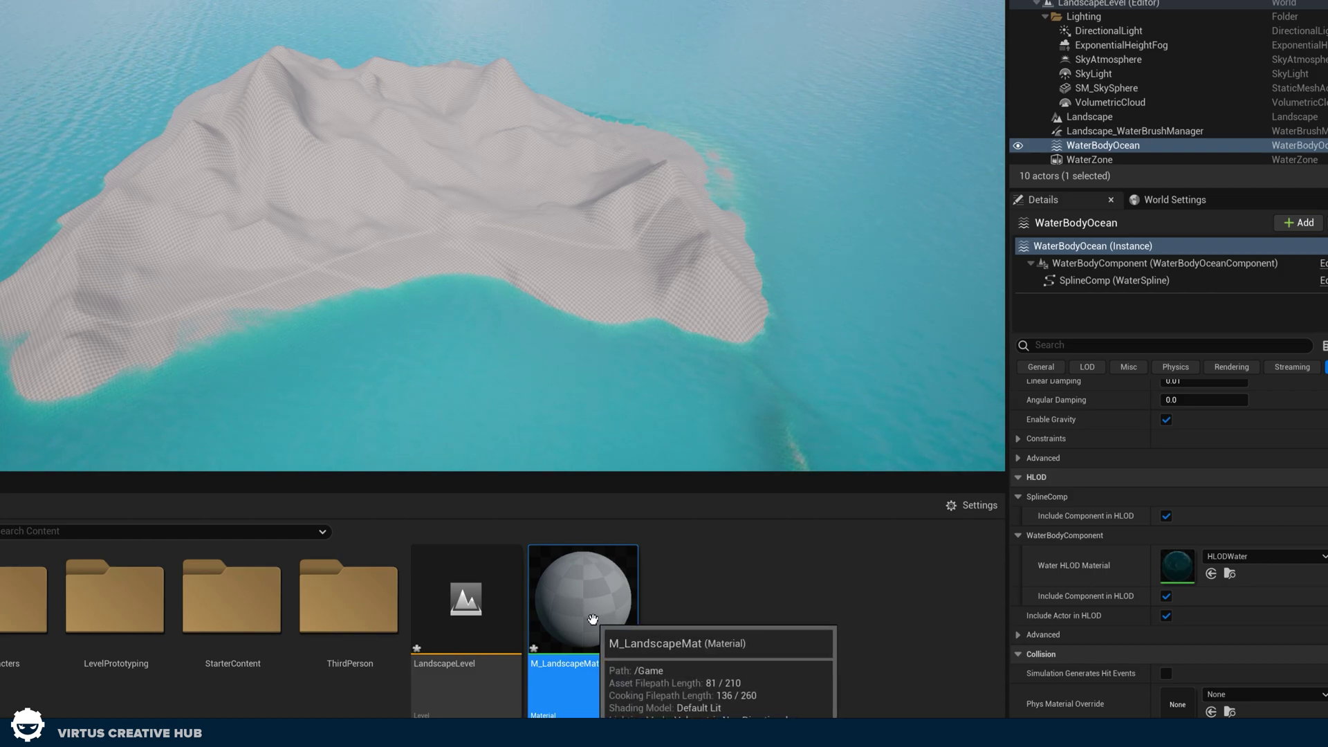
{"action": "double_click", "coordinate": [571, 599]}
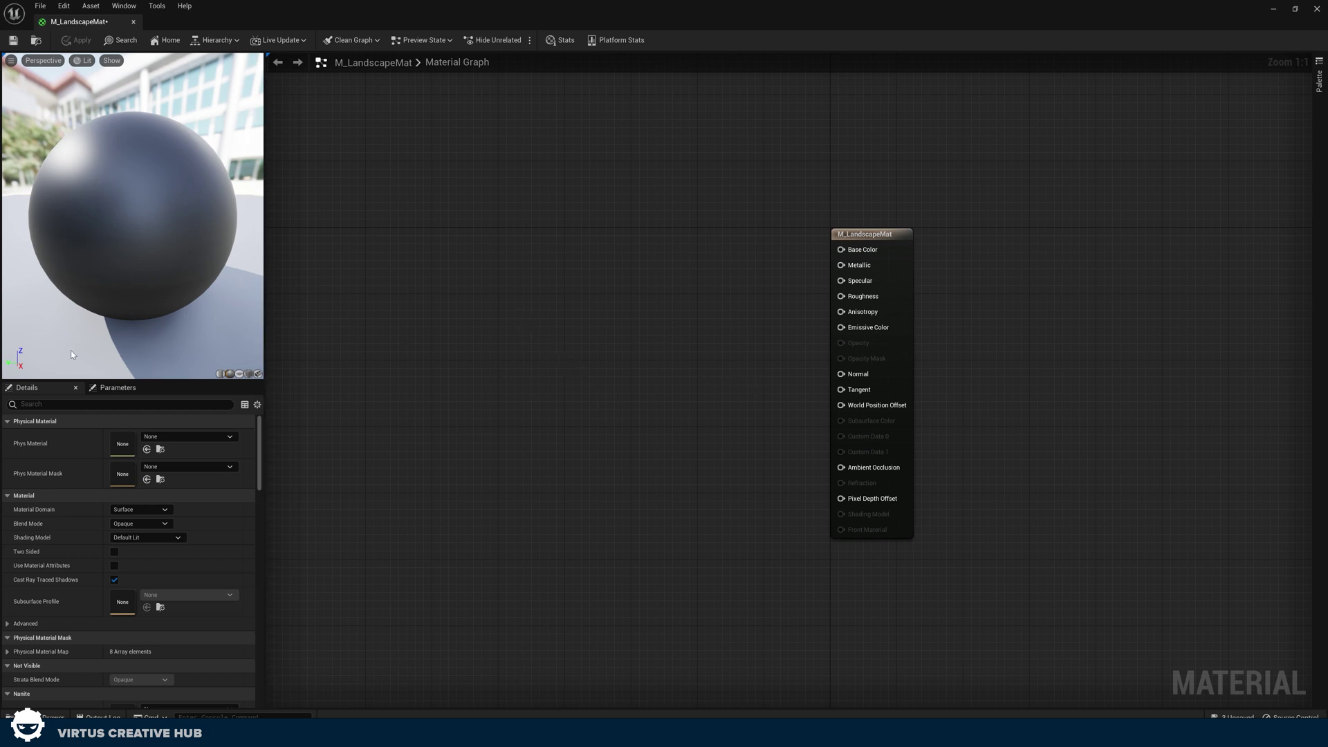
{"action": "left_click_drag", "start_coordinate": [123, 187], "coordinate": [129, 203]}
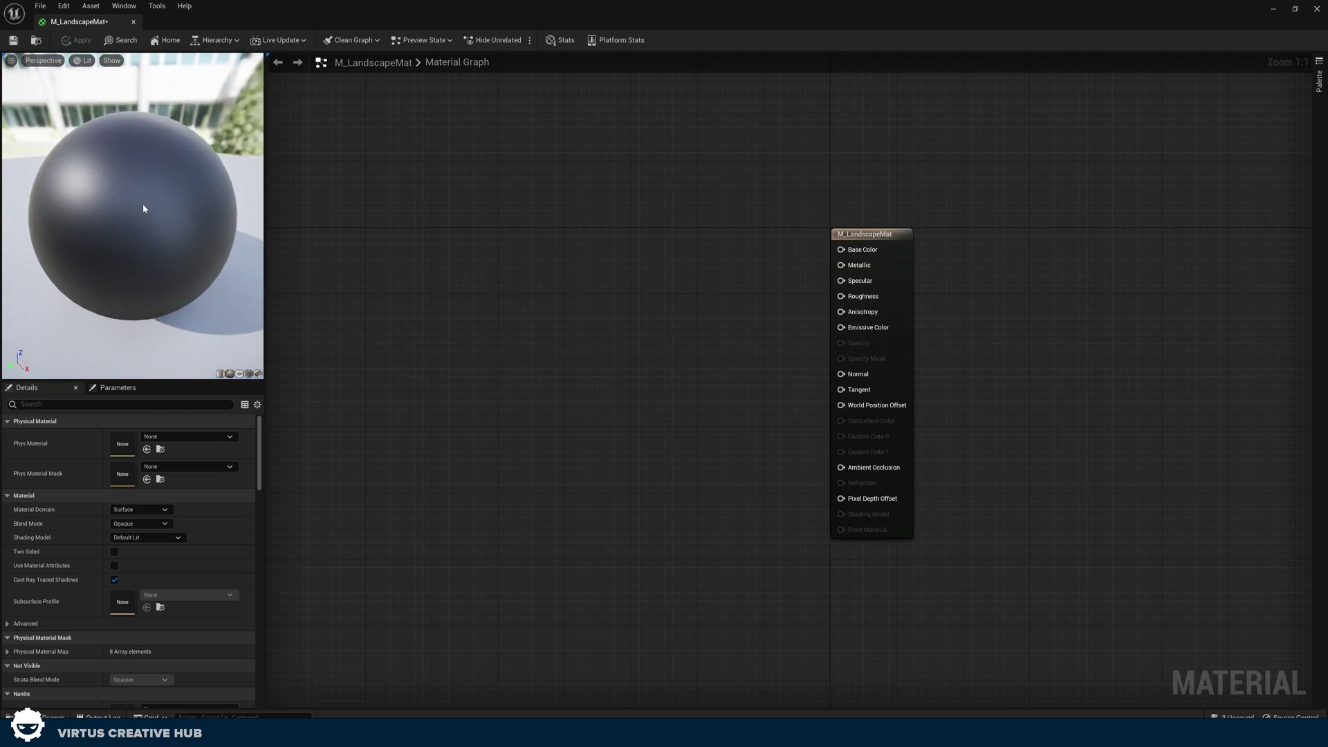
{"action": "left_click_drag", "start_coordinate": [54, 158], "coordinate": [51, 161]}
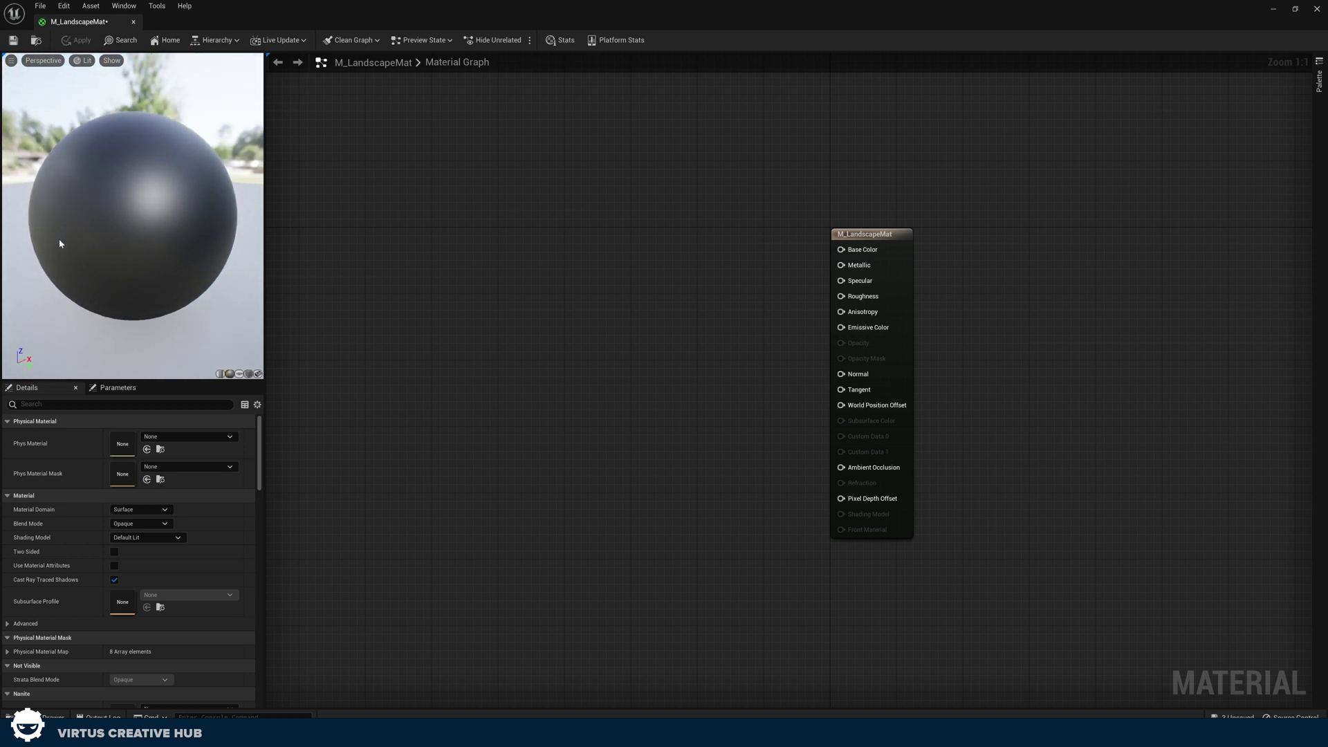
{"action": "left_click_drag", "start_coordinate": [768, 214], "coordinate": [966, 524]}
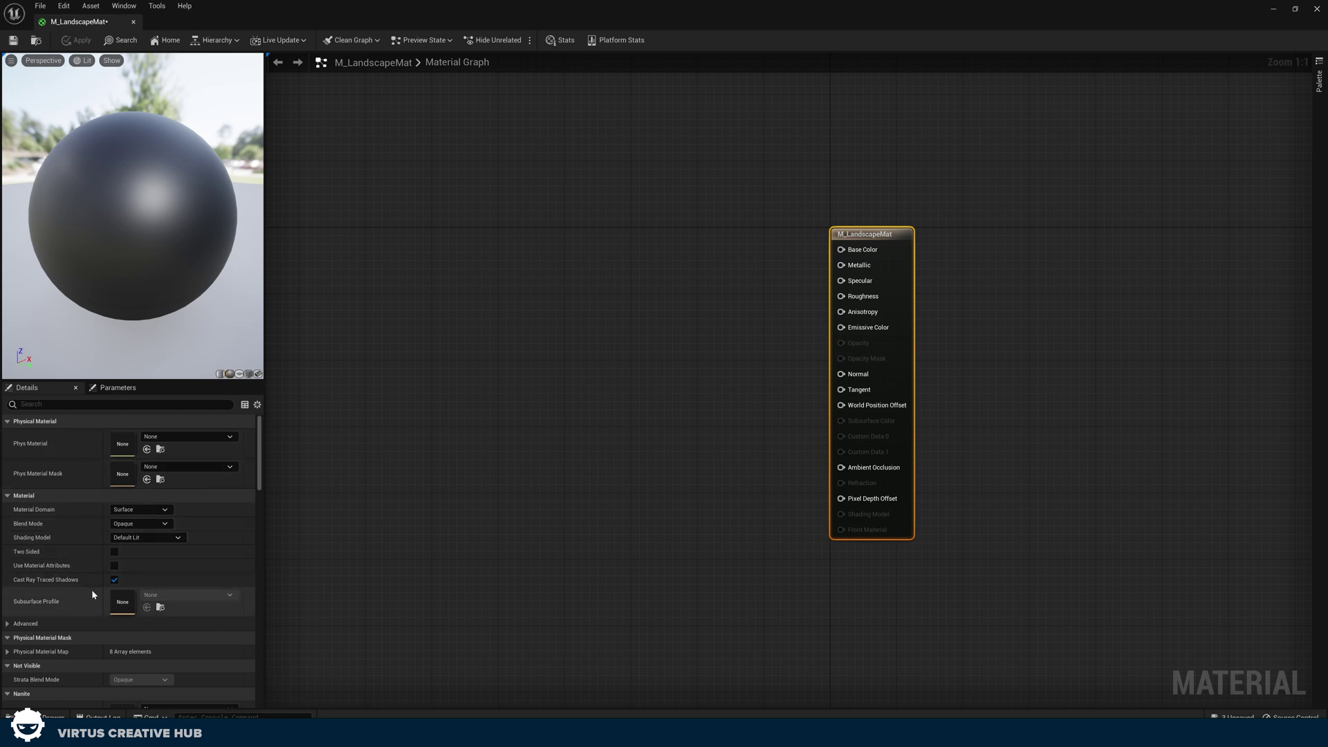
Step: Add a LandscapeLayerBlend node to the material graph and place it above and to the left of the M_LandscapeMat node
{"action": "right_click_drag", "start_coordinate": [450, 419], "coordinate": [538, 460]}
{"action": "right_click", "coordinate": [675, 292]}
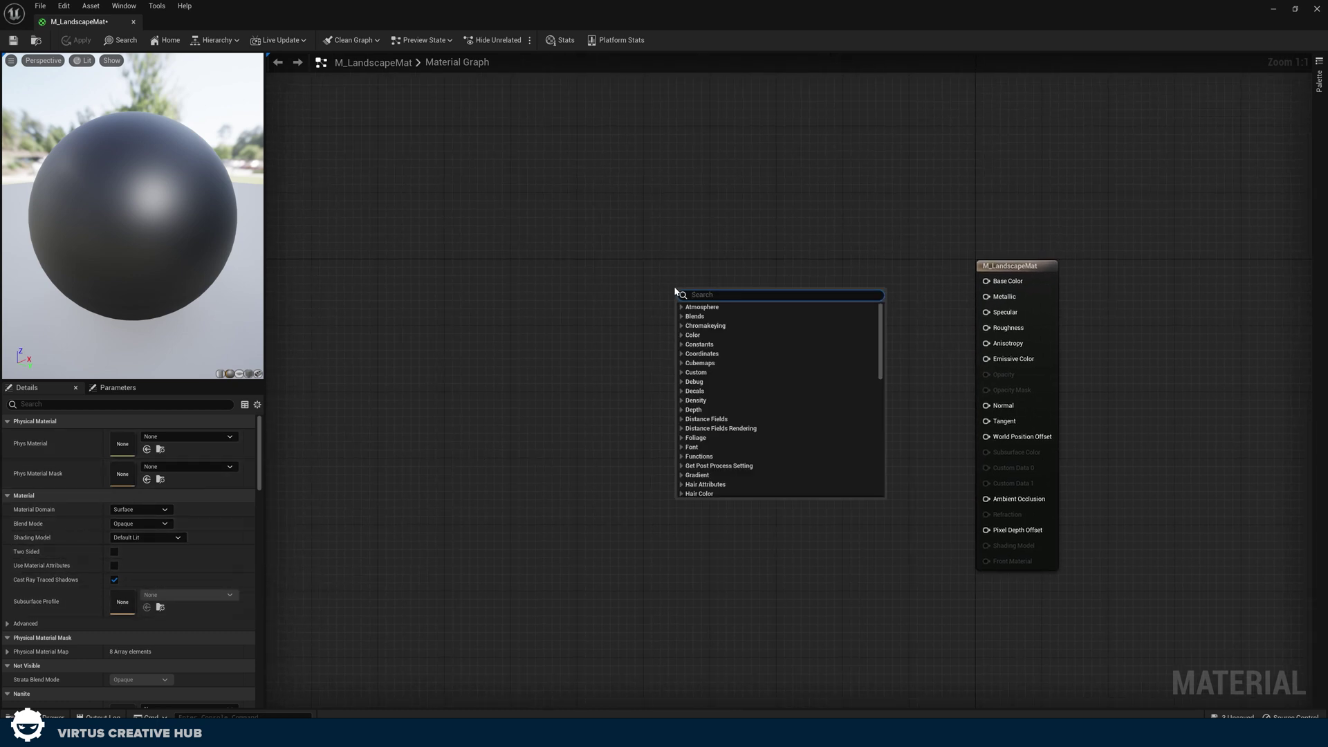
{"action": "scroll", "coordinate": [675, 291], "scroll_direction": "down", "scroll_amount": 10}
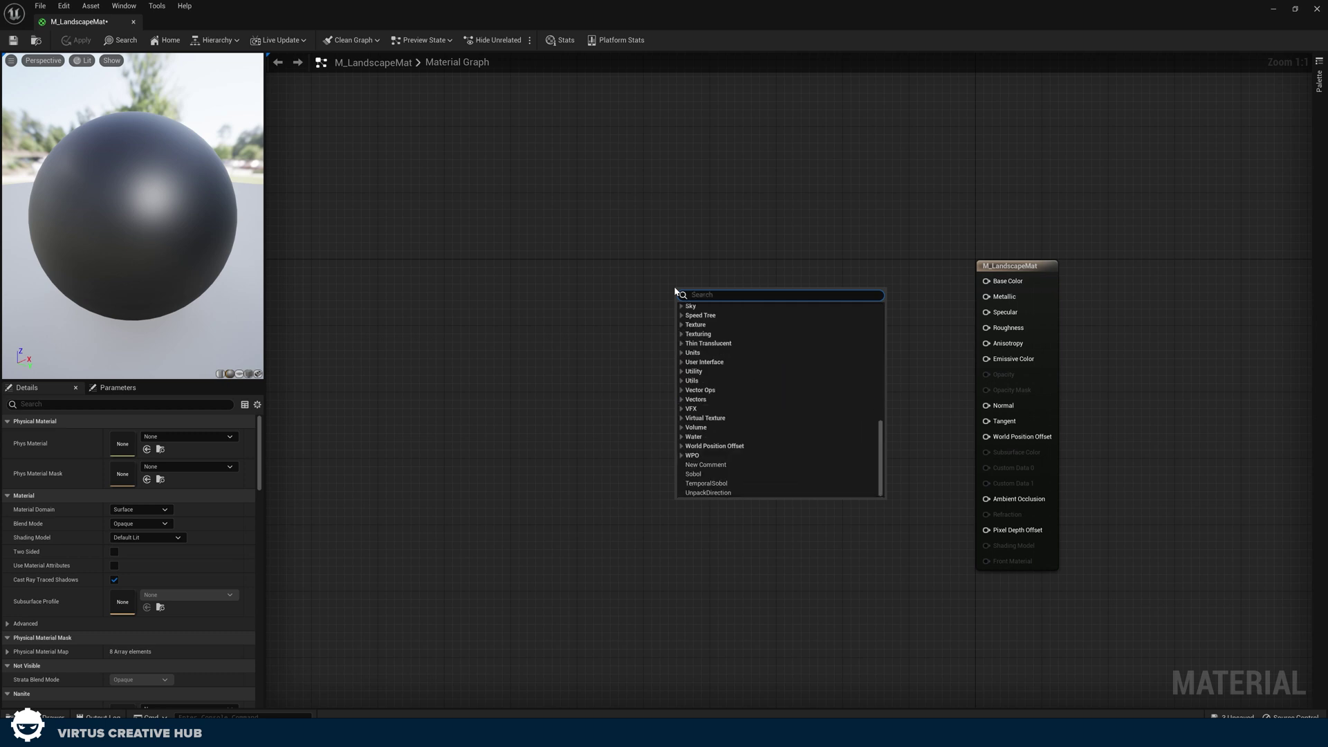
{"action": "scroll", "coordinate": [675, 291], "scroll_direction": "up", "scroll_amount": 10}
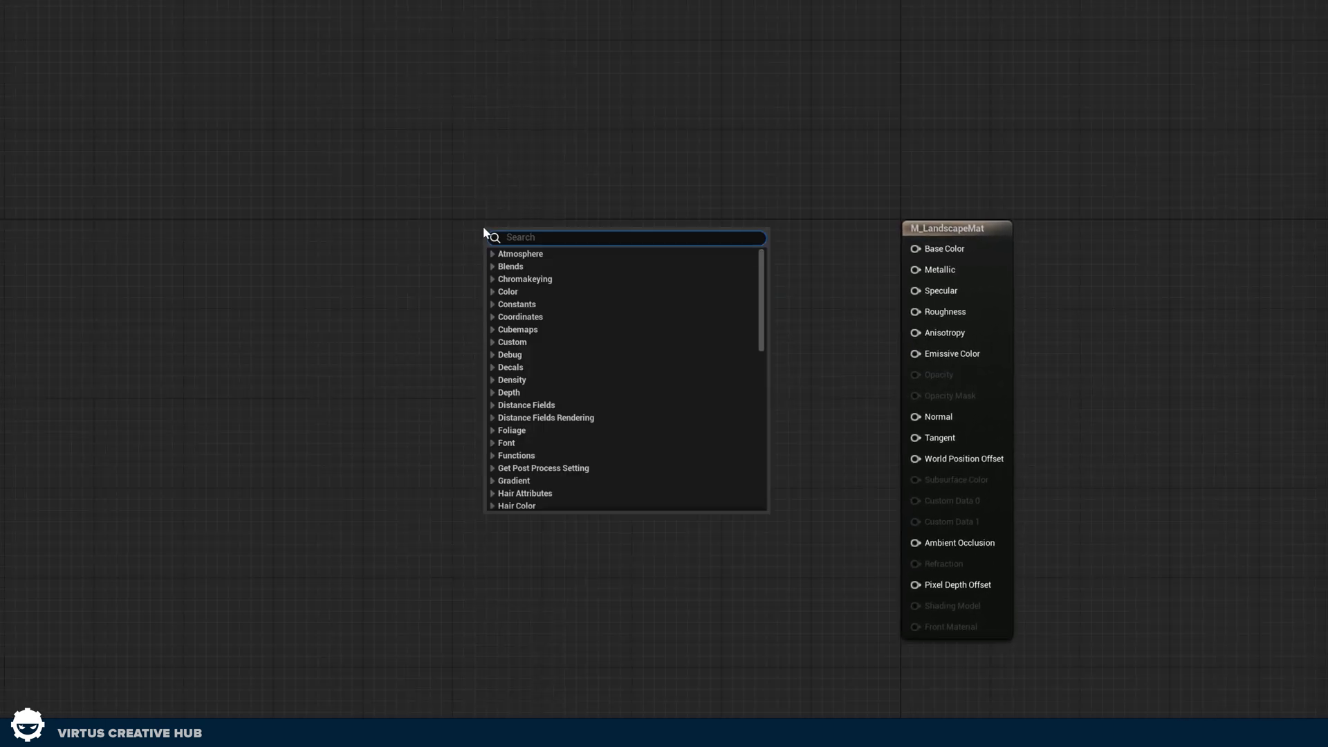
{"action": "type", "text": "landscape"}
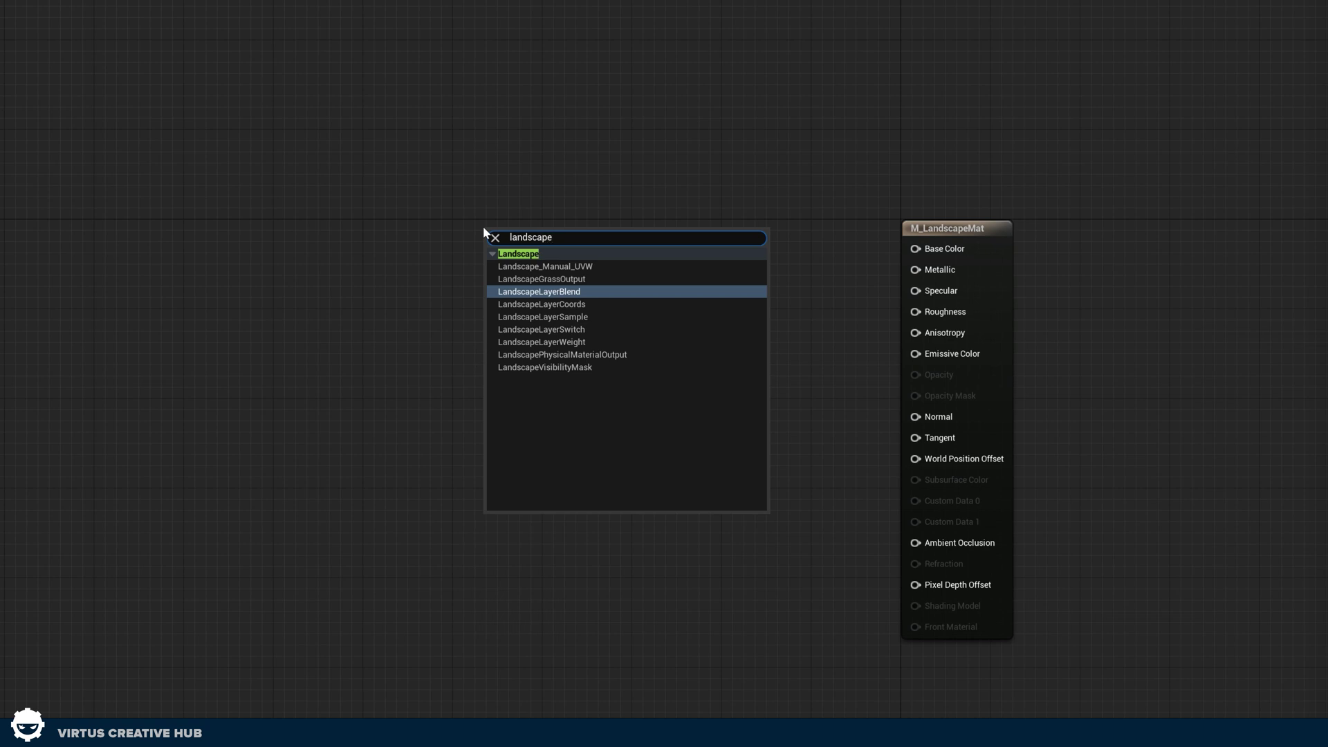
{"action": "type", "text": "layerblend"}
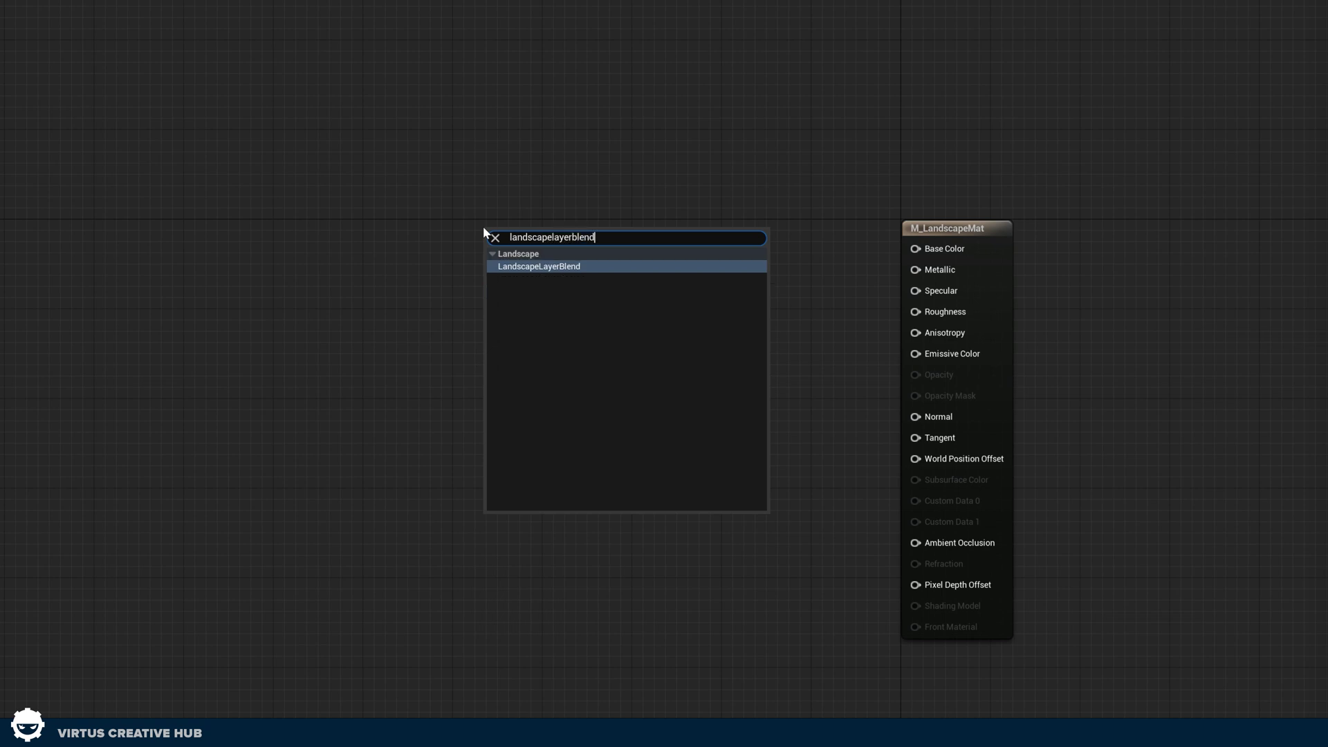
{"action": "key", "text": "Return"}
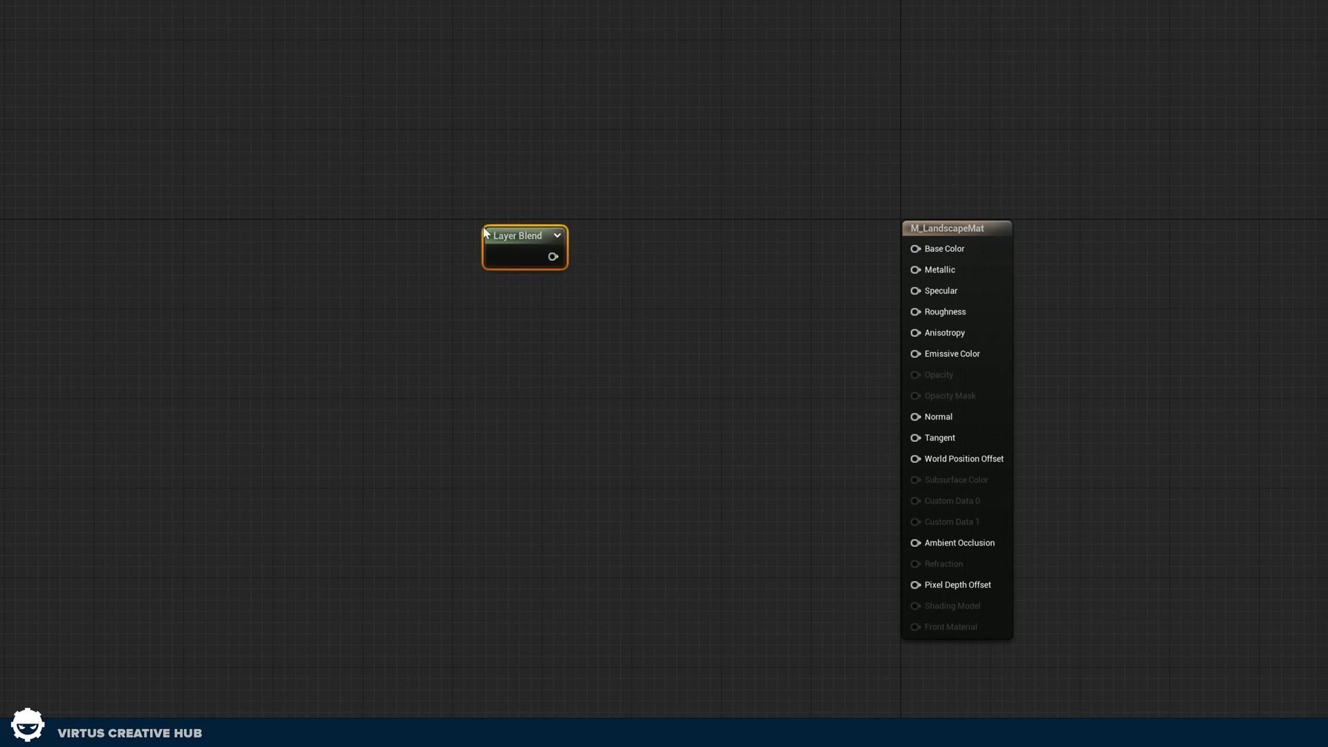
{"action": "left_click_drag", "start_coordinate": [518, 248], "coordinate": [540, 171]}
{"action": "left_click", "coordinate": [767, 291]}
{"action": "right_click_drag", "start_coordinate": [766, 290], "coordinate": [490, 256]}
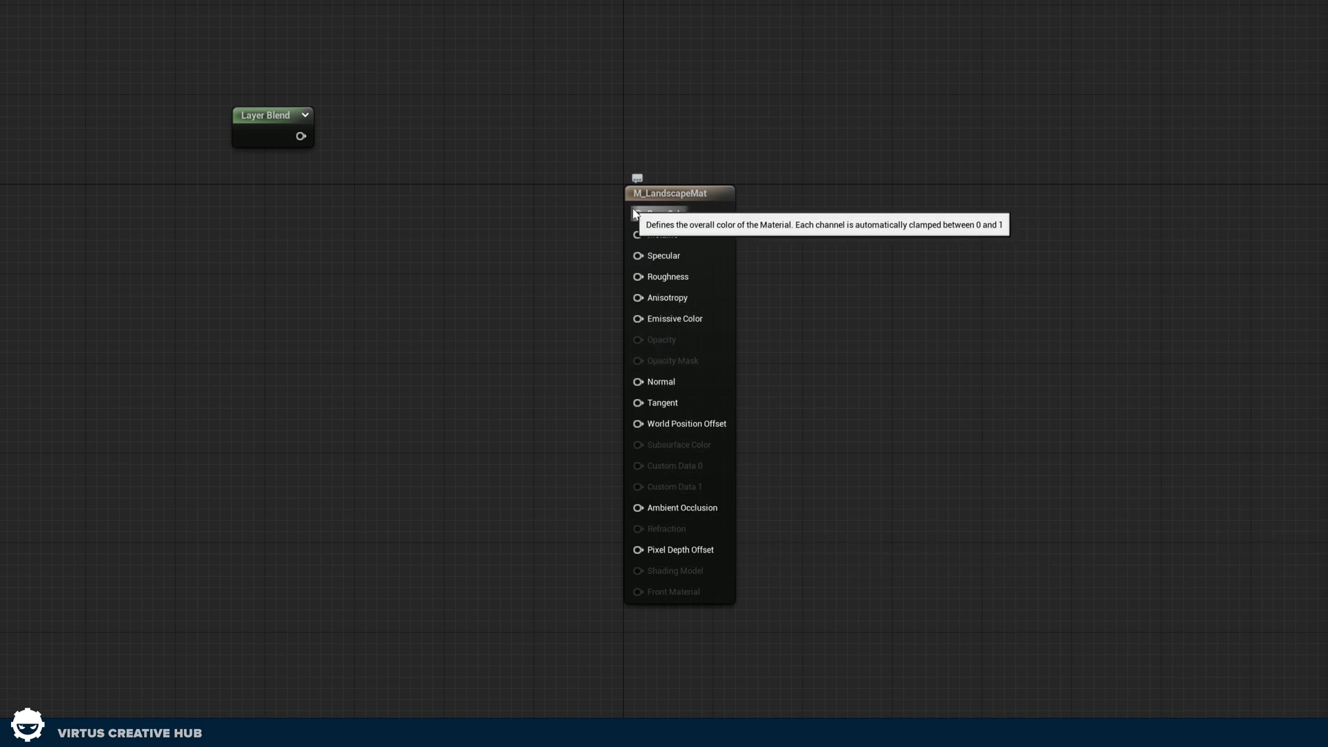
{"action": "left_click_drag", "start_coordinate": [294, 143], "coordinate": [332, 157]}
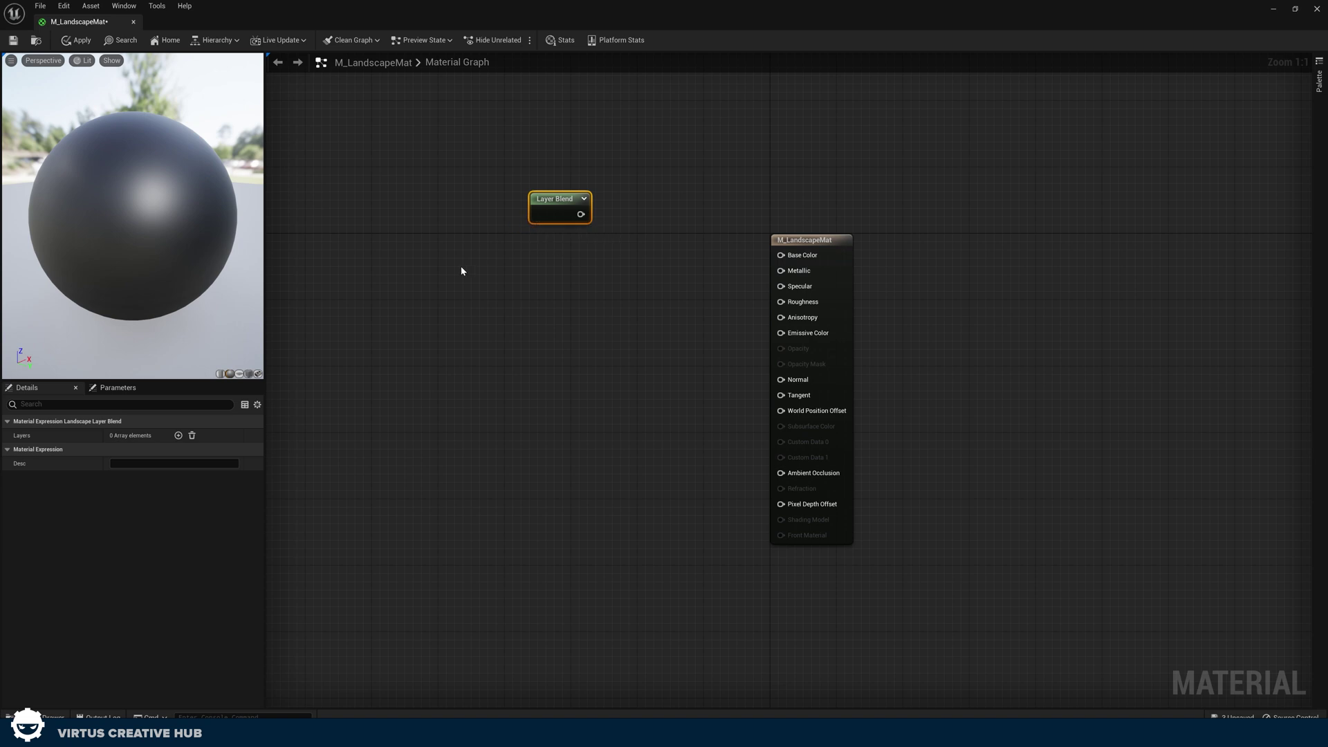
Step: Add four layer elements to the Layer Blend node
{"action": "left_click", "coordinate": [178, 436]}
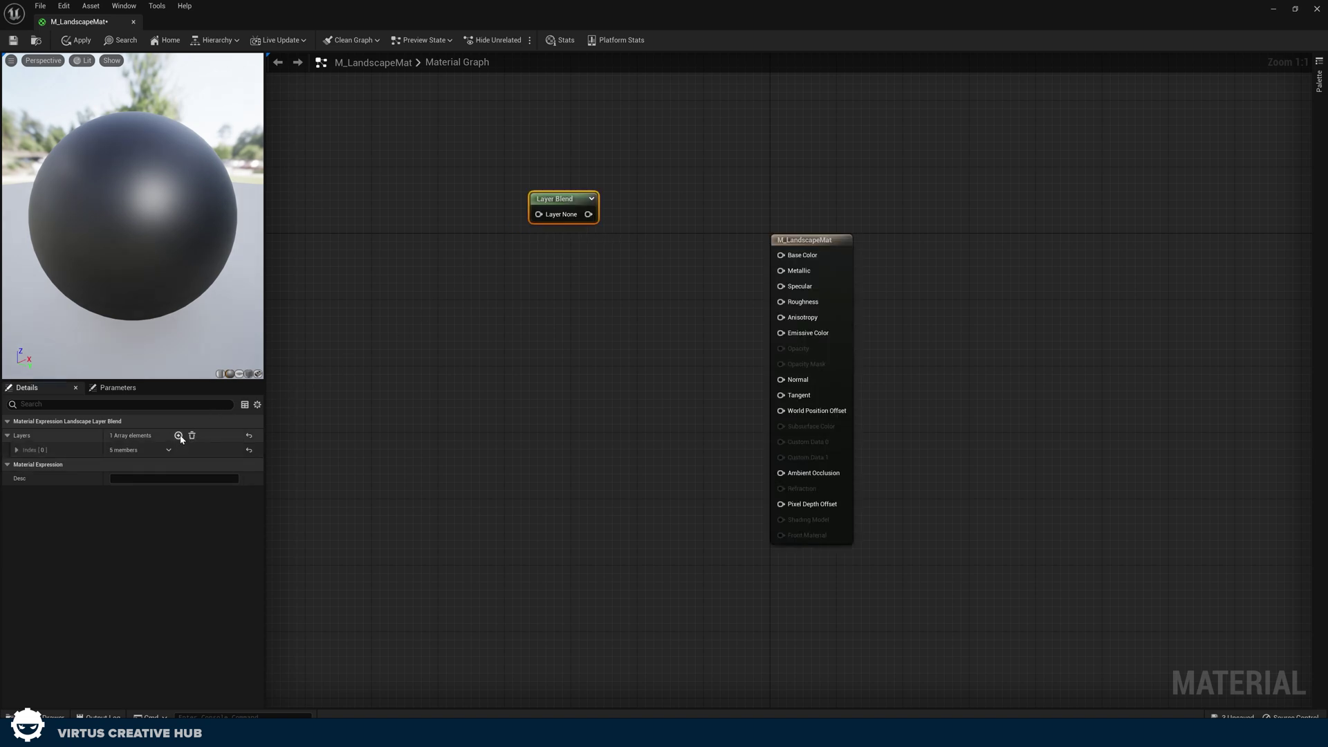
{"action": "left_click", "coordinate": [178, 436]}
{"action": "left_click", "coordinate": [179, 436]}
{"action": "left_click", "coordinate": [179, 435]}
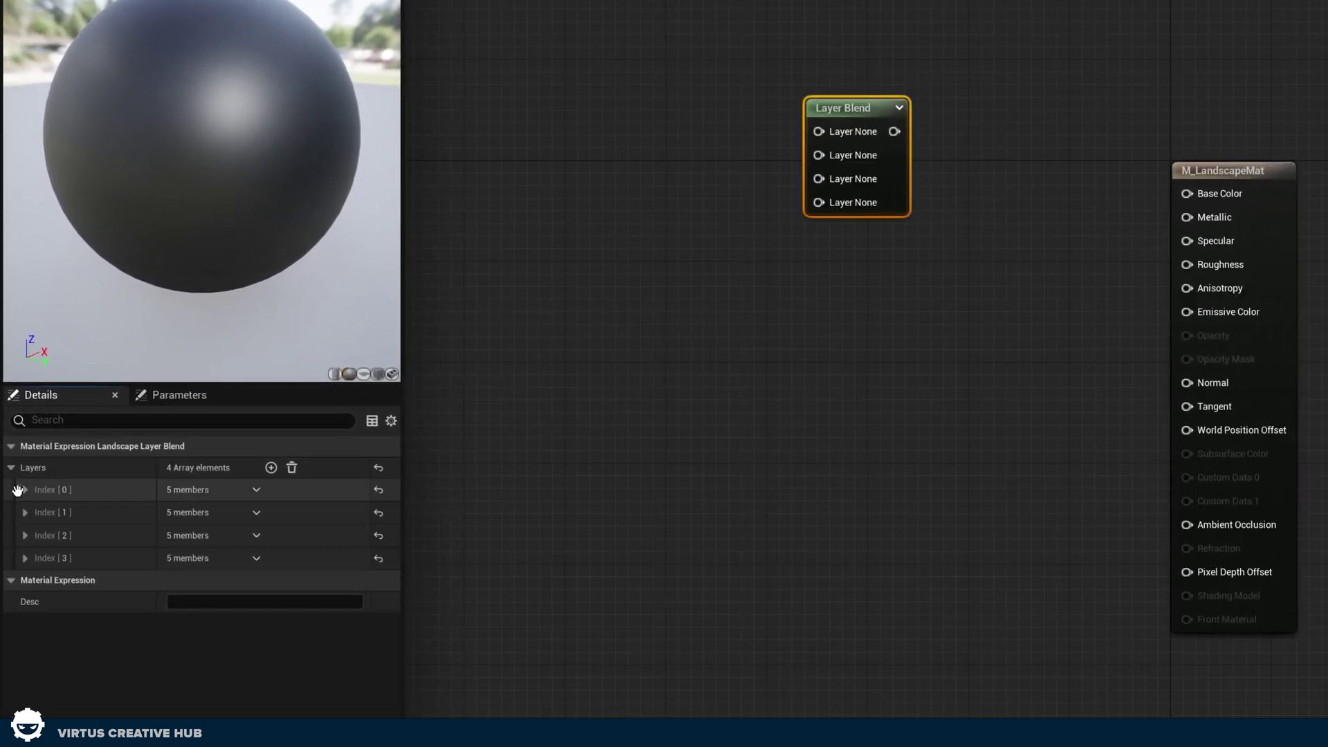
Step: Name the Layer Blend node's first layer, Index 0, Grass
{"action": "left_click", "coordinate": [25, 489]}
{"action": "left_click", "coordinate": [229, 511]}
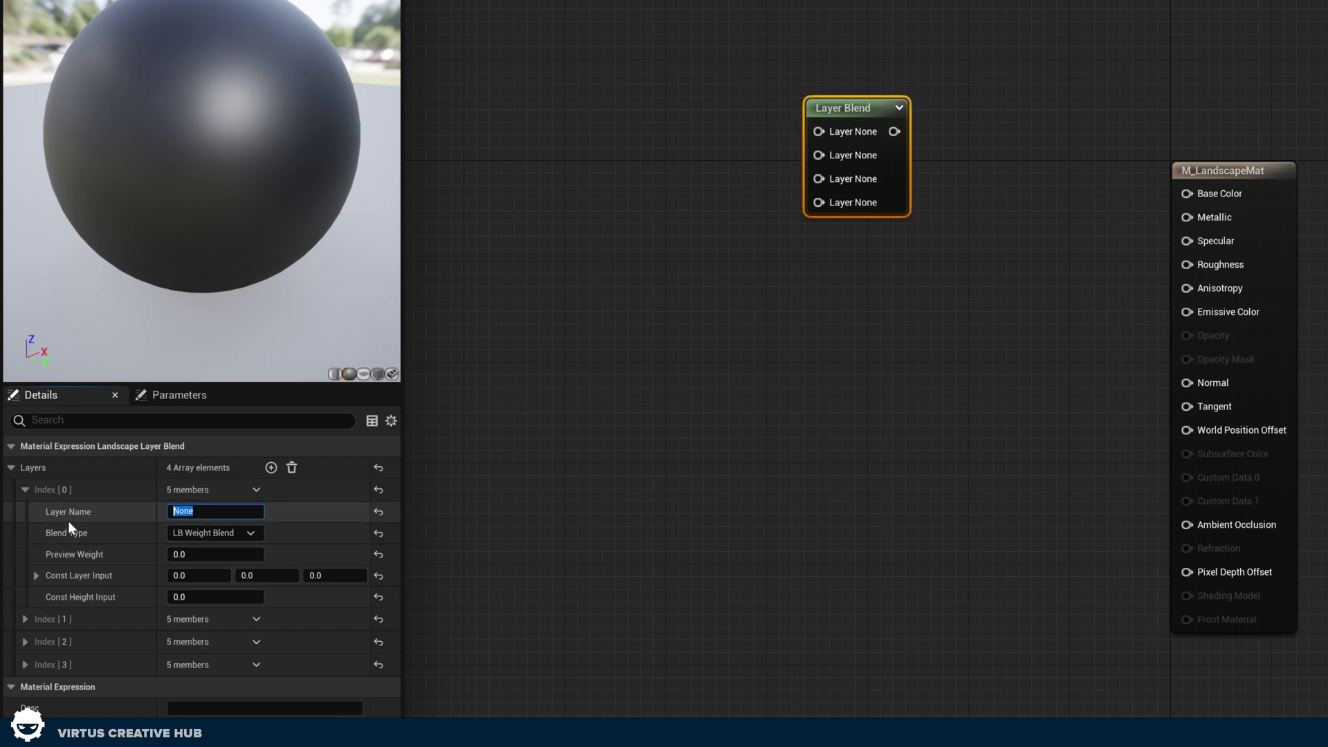
{"action": "type", "text": "Grass"}
{"action": "key", "text": "Return"}
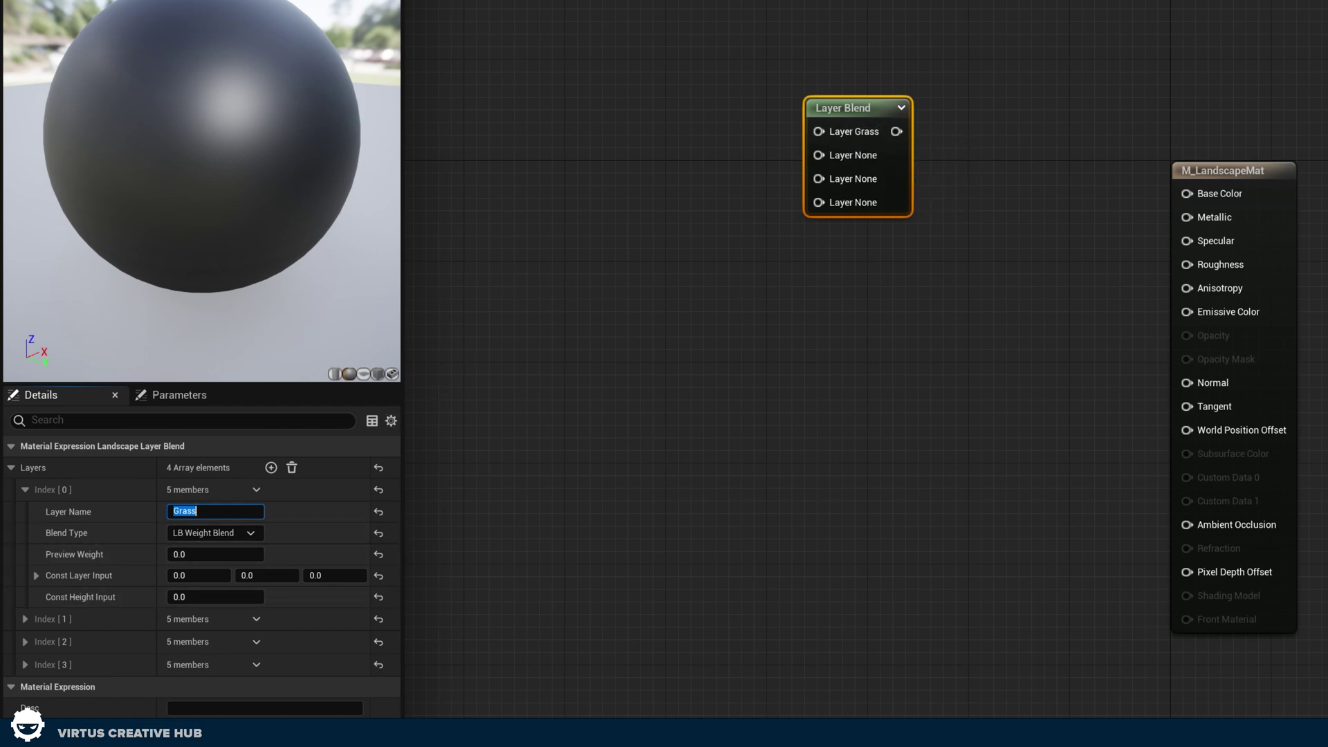
Step: Name the Layer Blend node's second layer Rock and its third layer Gravel
{"action": "left_click", "coordinate": [26, 619]}
{"action": "left_click", "coordinate": [214, 641]}
{"action": "type", "text": "Rock"}
{"action": "key", "text": "Return"}
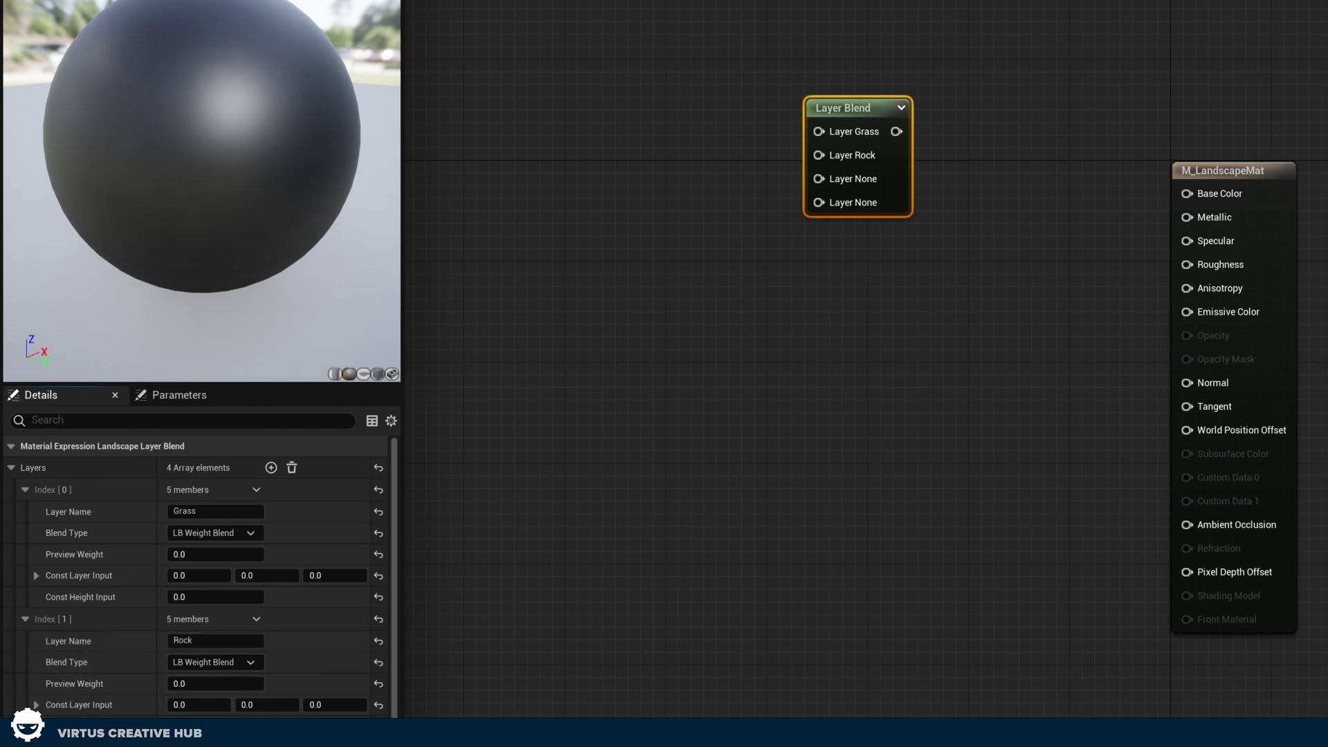
{"action": "type", "text": "Gravel"}
{"action": "key", "text": "Return"}
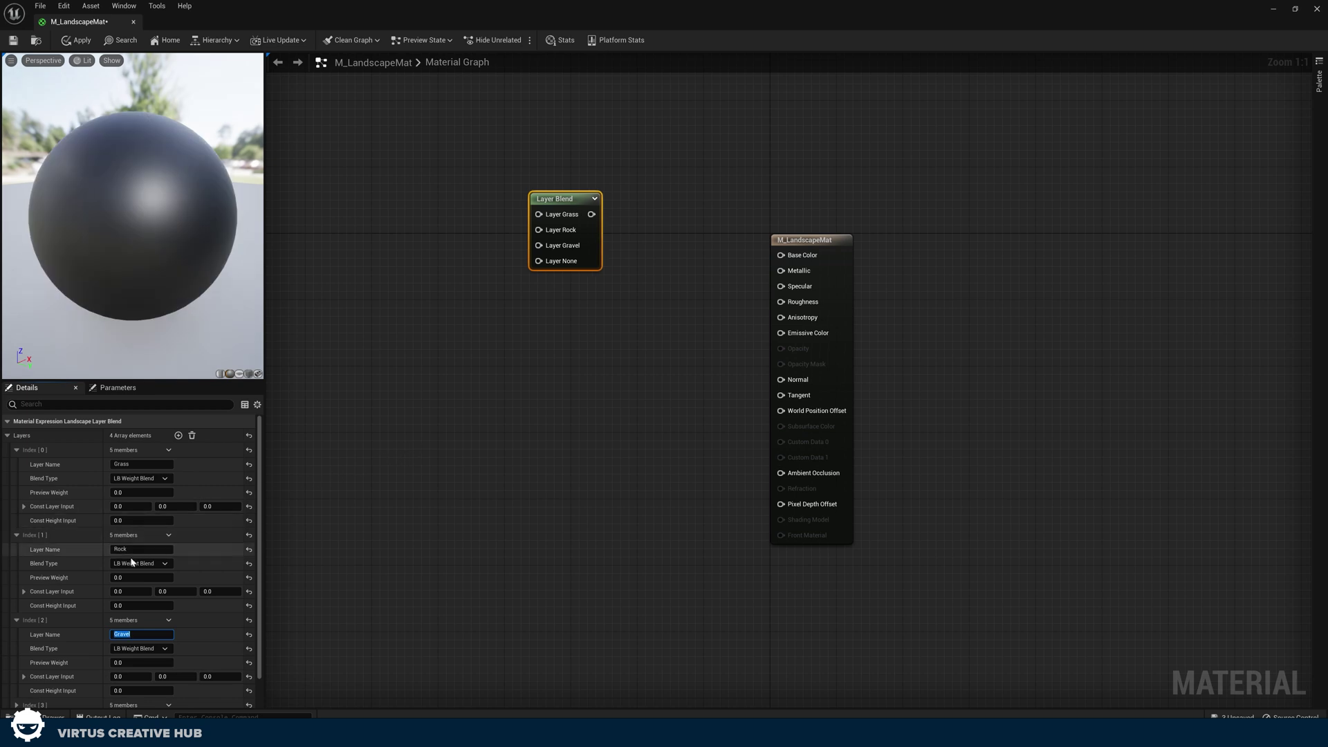
Step: Name the Layer Blend node's fourth layer, Index 3, Sandstone
{"action": "scroll", "coordinate": [138, 551], "scroll_direction": "down", "scroll_amount": 3}
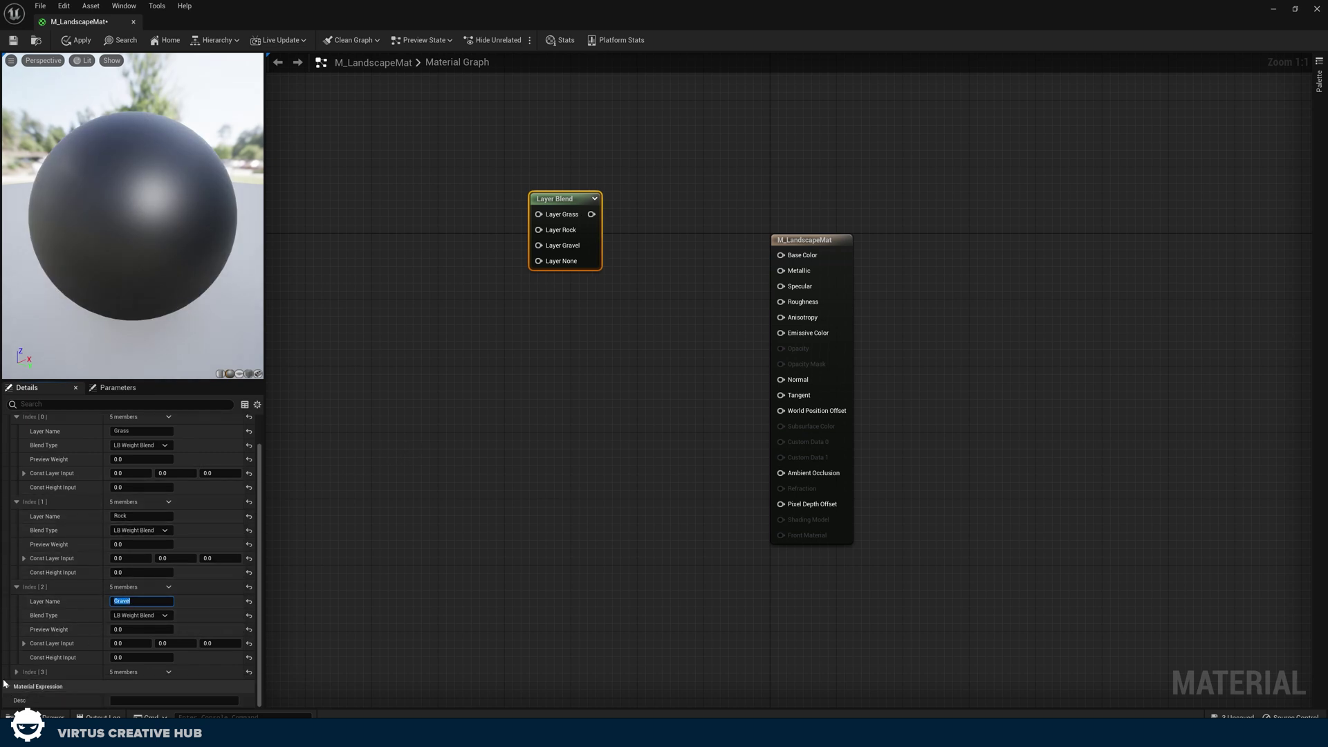
{"action": "left_click", "coordinate": [16, 672]}
{"action": "scroll", "coordinate": [104, 664], "scroll_direction": "down", "scroll_amount": 2}
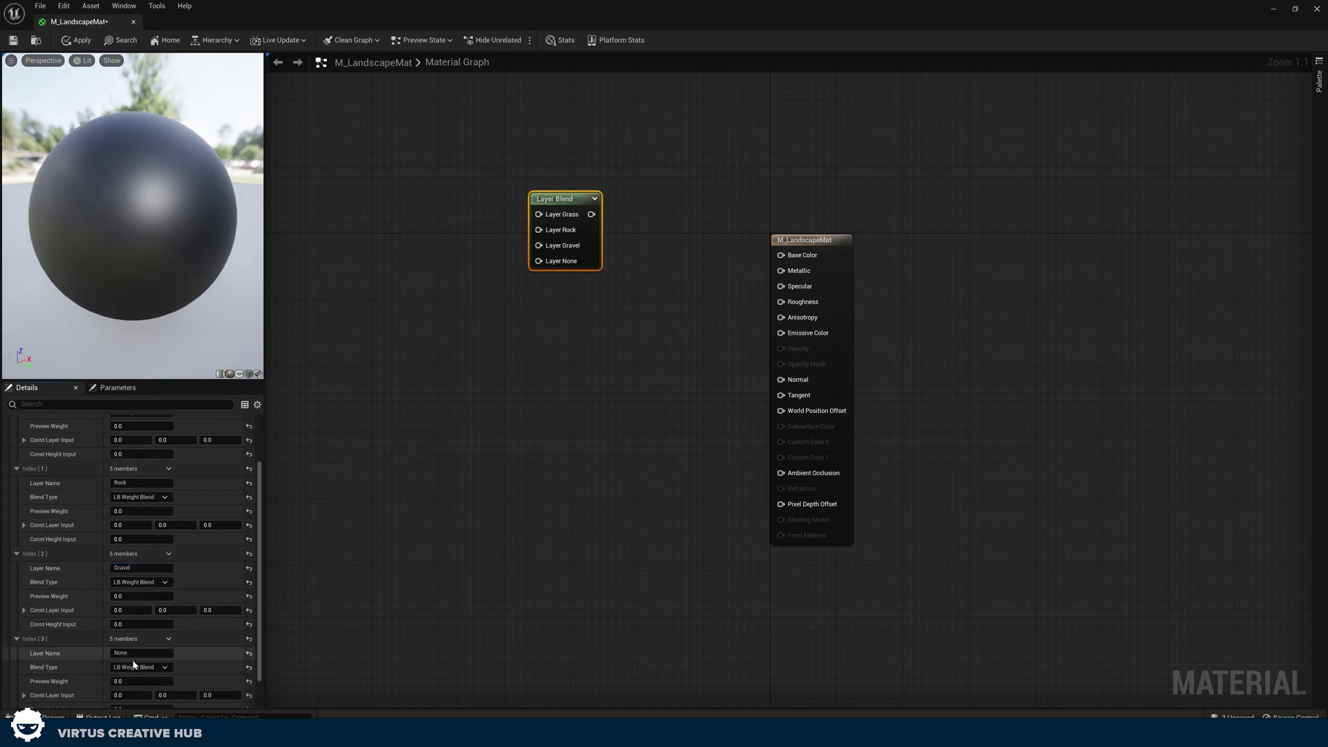
{"action": "left_click", "coordinate": [135, 654]}
{"action": "scroll", "coordinate": [72, 642], "scroll_direction": "down", "scroll_amount": 1}
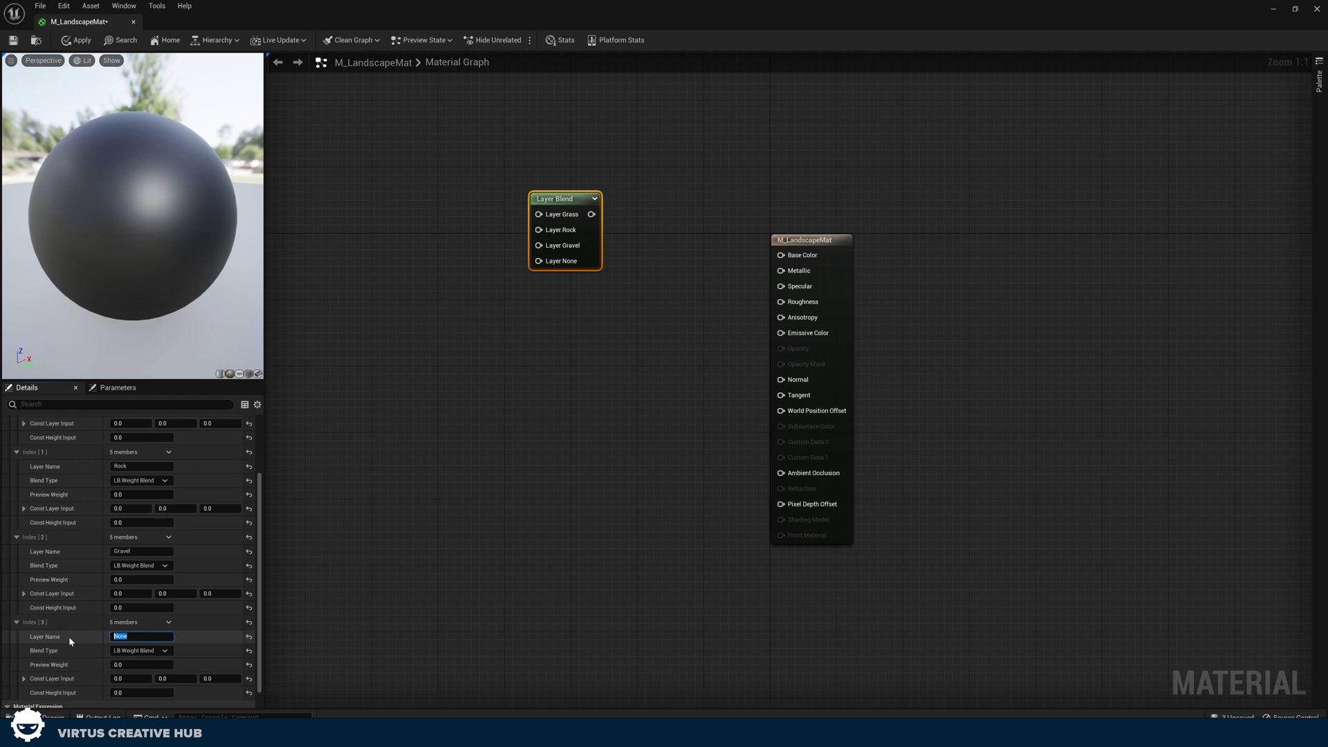
{"action": "type", "text": "Sandstone"}
{"action": "key", "text": "Return"}
{"action": "left_click", "coordinate": [503, 372]}
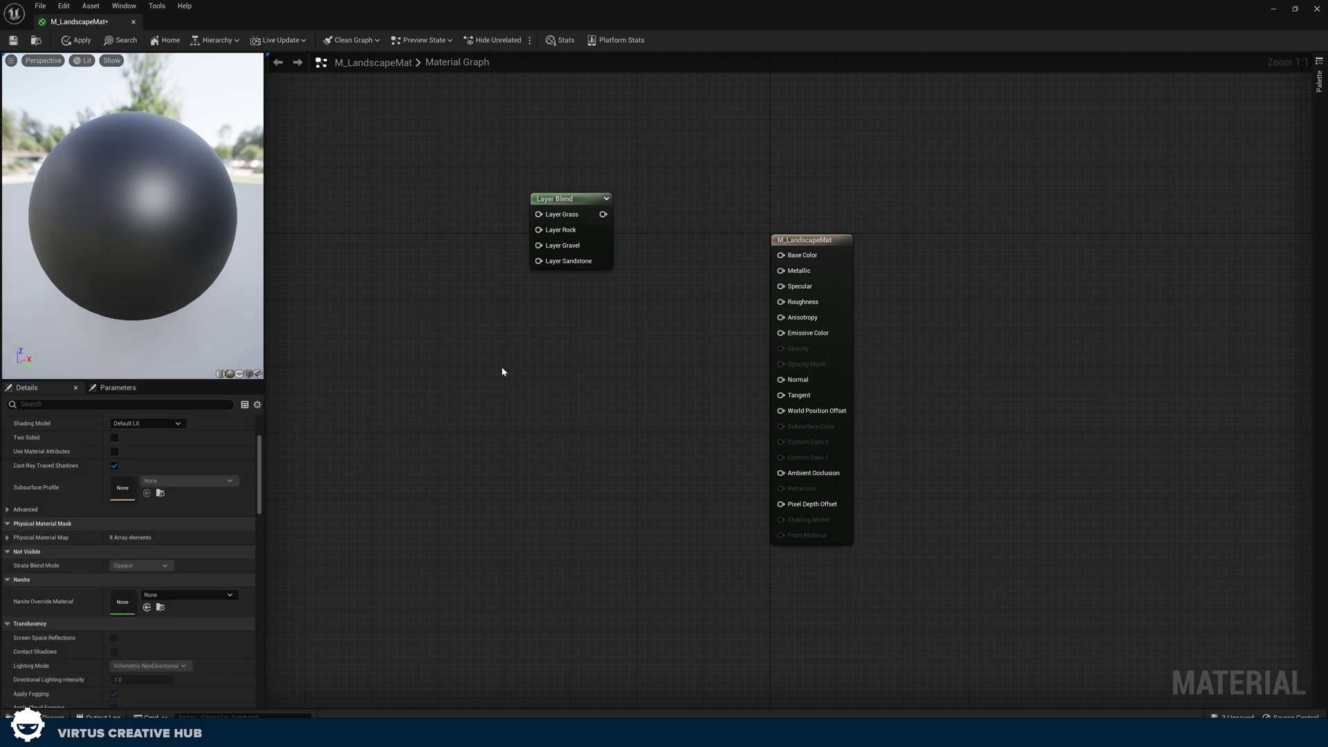
Step: Rename the Layer Blend node's fourth layer, Index 3, to Sand
{"action": "left_click", "coordinate": [579, 265]}
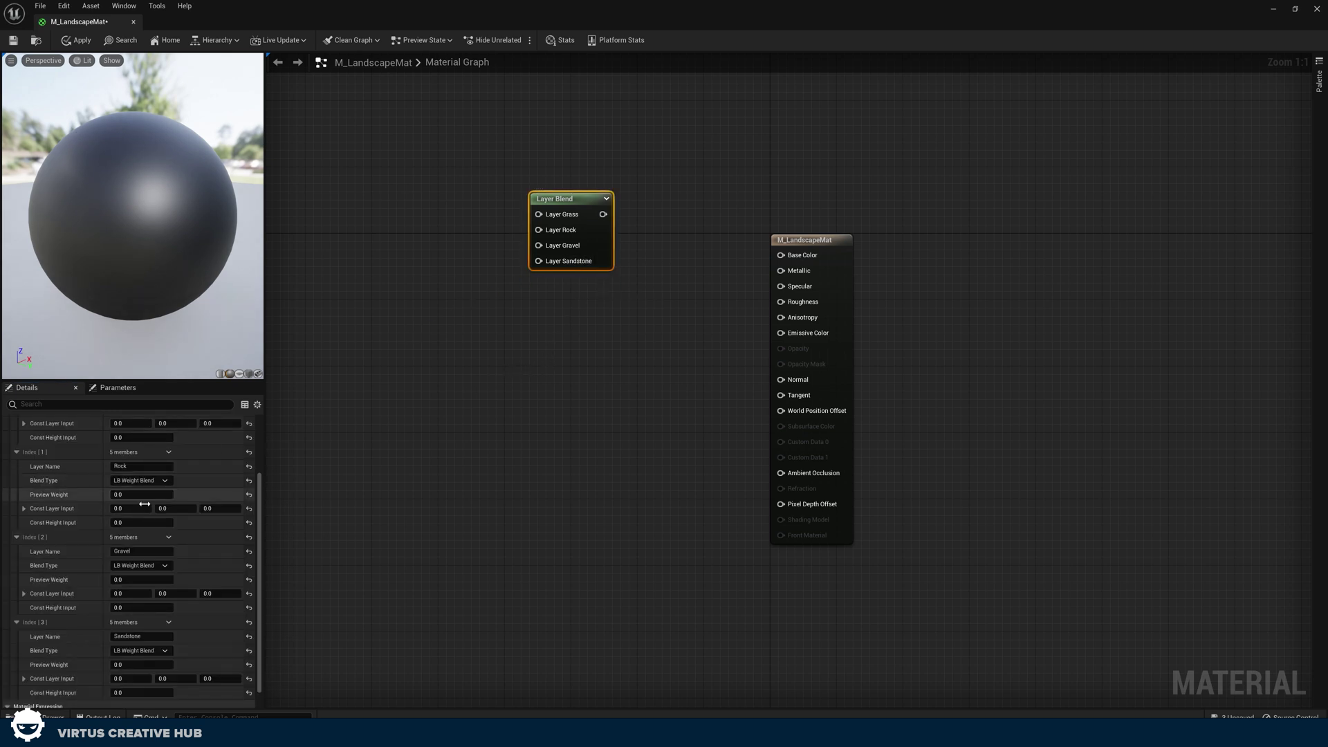
{"action": "scroll", "coordinate": [128, 628], "scroll_direction": "down", "scroll_amount": 1}
{"action": "left_click", "coordinate": [141, 615]}
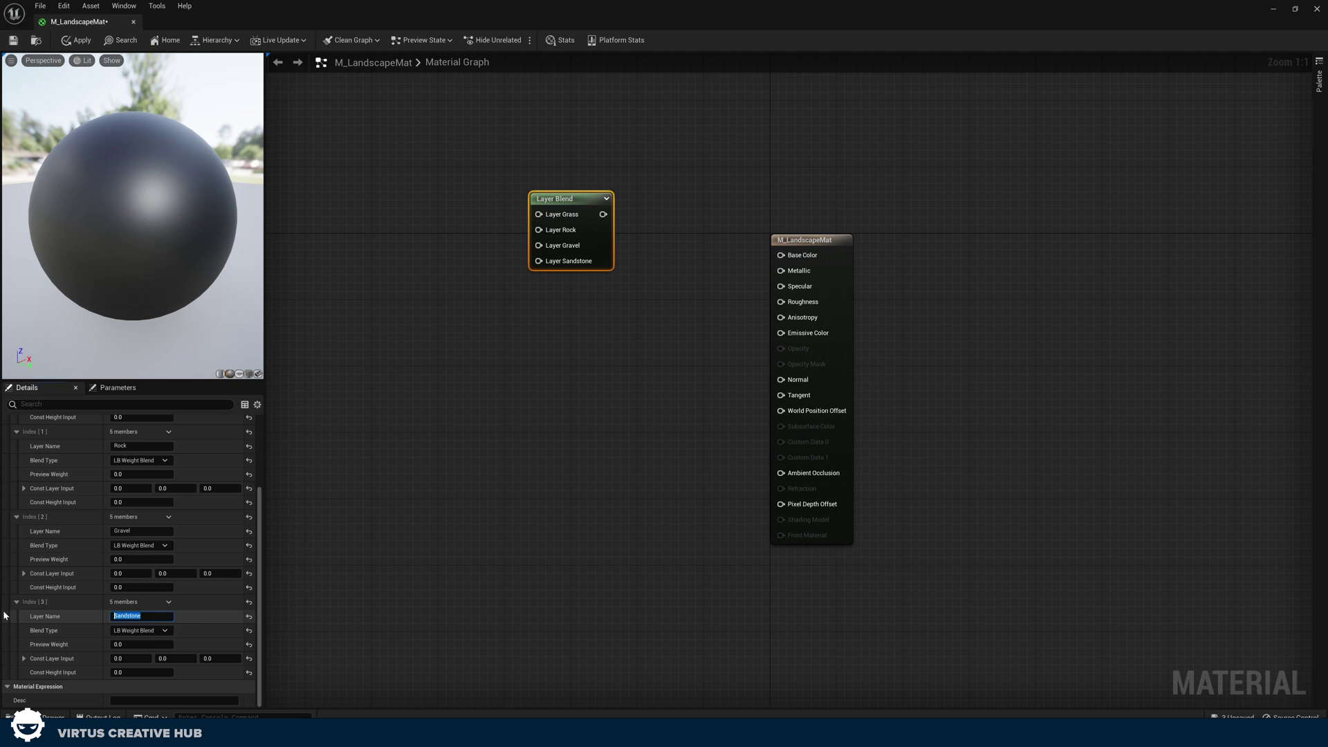
{"action": "type", "text": "Sand"}
{"action": "key", "text": "Return"}
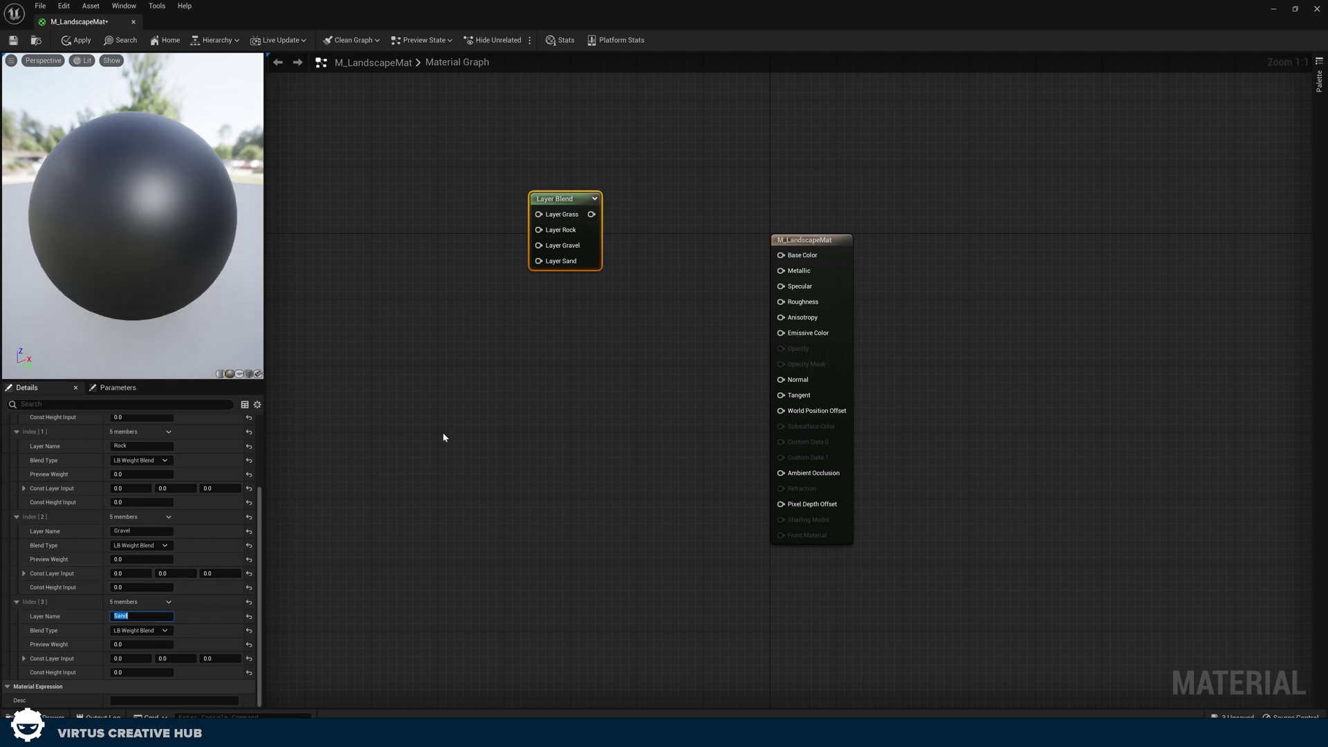
Step: Connect the Layer Blend output to the material's Base Color input and move the M_LandscapeMat node slightly higher in the graph
{"action": "left_click", "coordinate": [484, 405]}
{"action": "left_click_drag", "start_coordinate": [592, 216], "coordinate": [781, 255]}
{"action": "left_click_drag", "start_coordinate": [842, 233], "coordinate": [850, 157]}
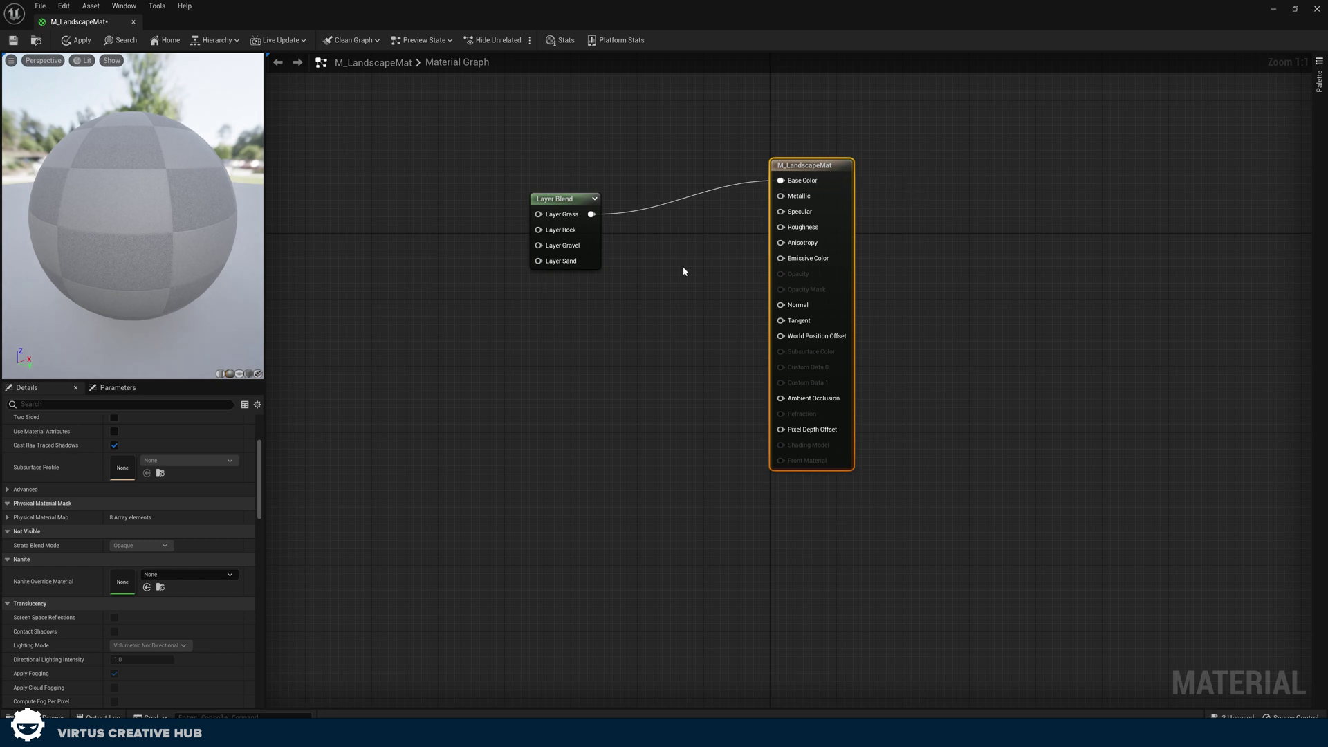
{"action": "left_click", "coordinate": [688, 261]}
Step: Add a TextureSample node above and to the left of the Layer Blend node
{"action": "right_click_drag", "start_coordinate": [541, 335], "coordinate": [704, 368]}
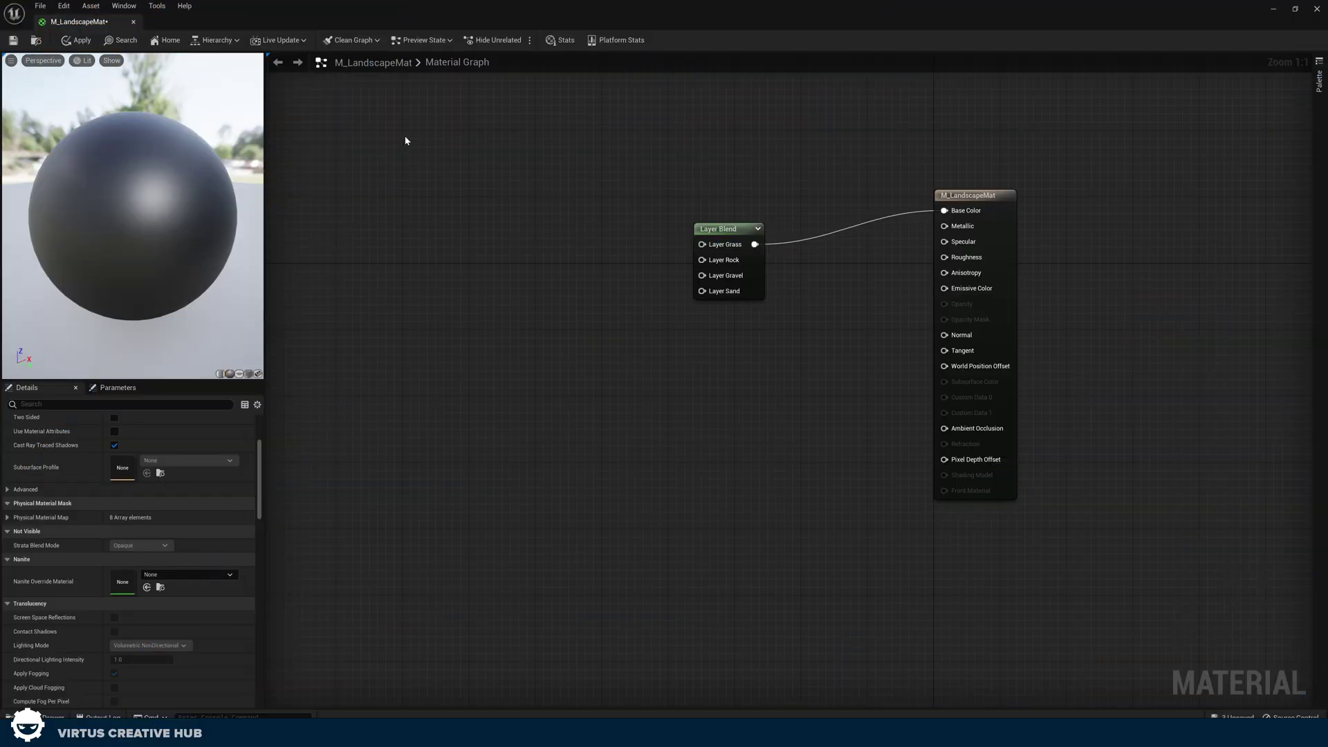
{"action": "right_click", "coordinate": [416, 122]}
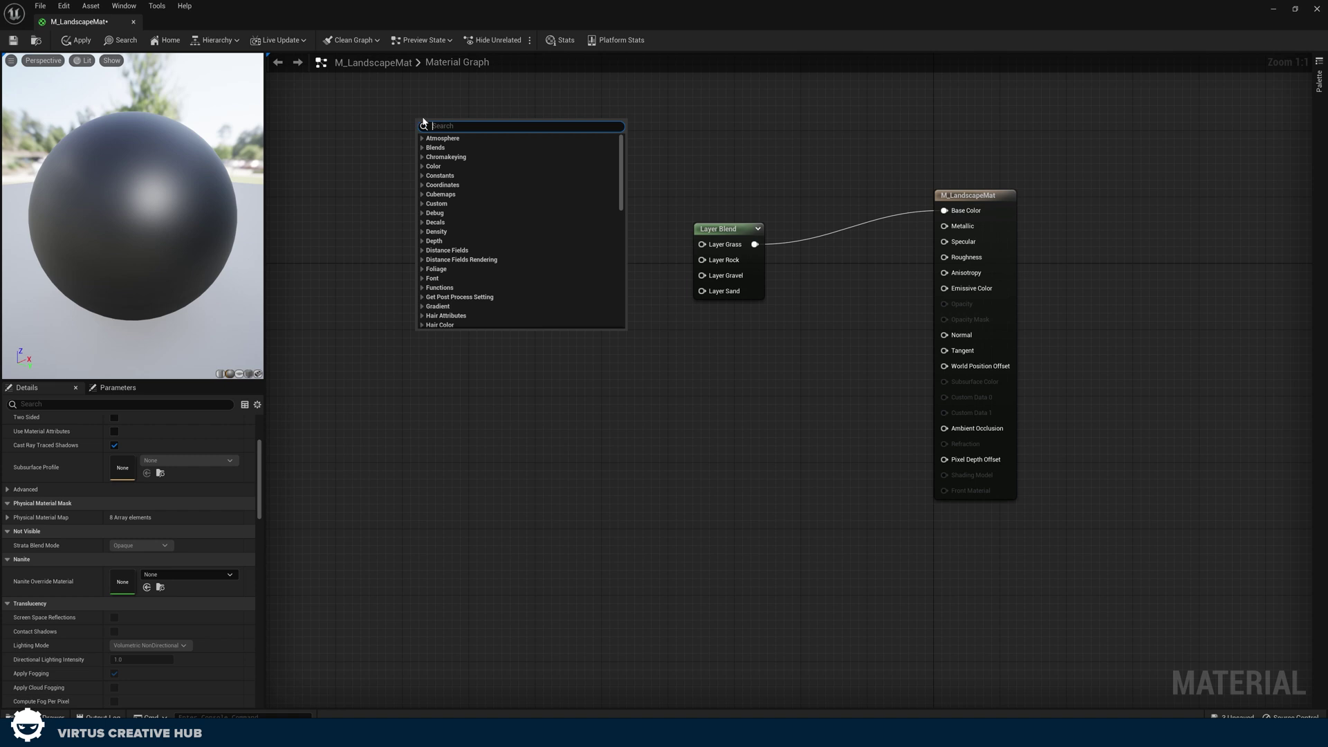
{"action": "type", "text": "text"}
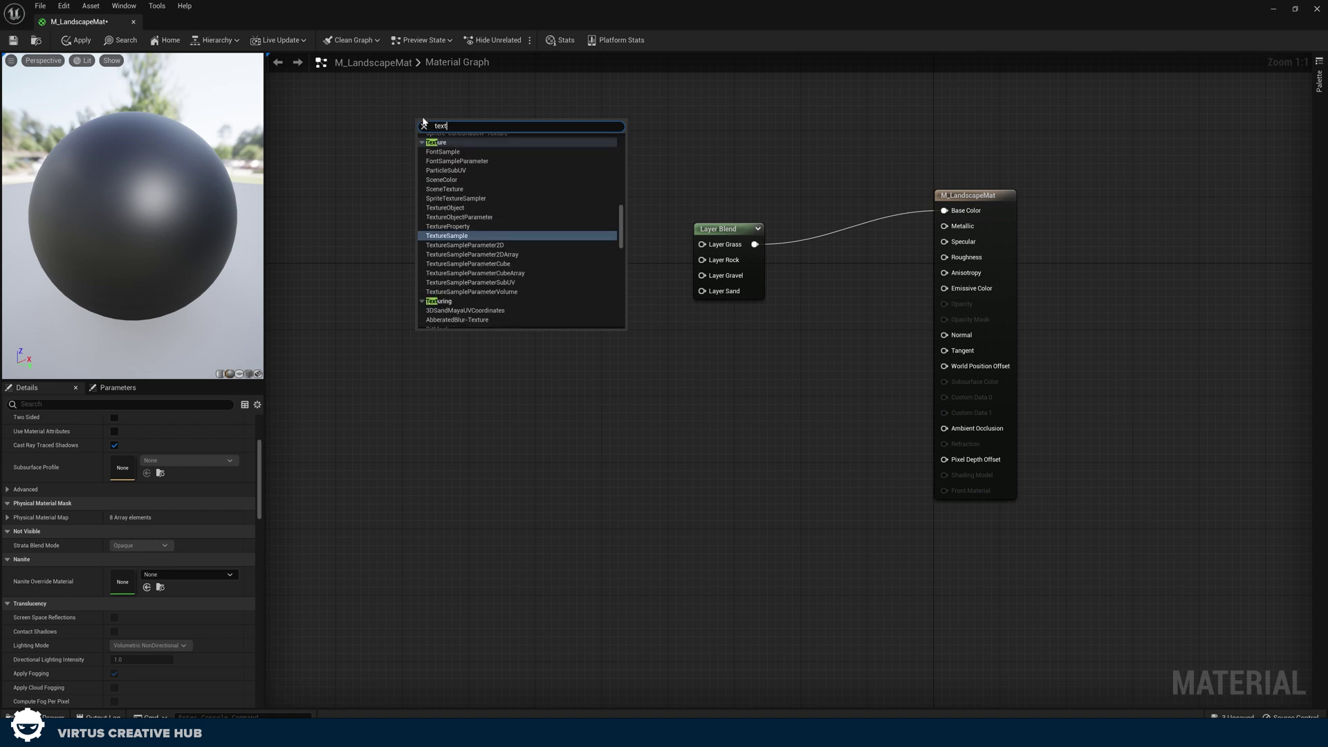
{"action": "type", "text": "uresample"}
{"action": "key", "text": "Return"}
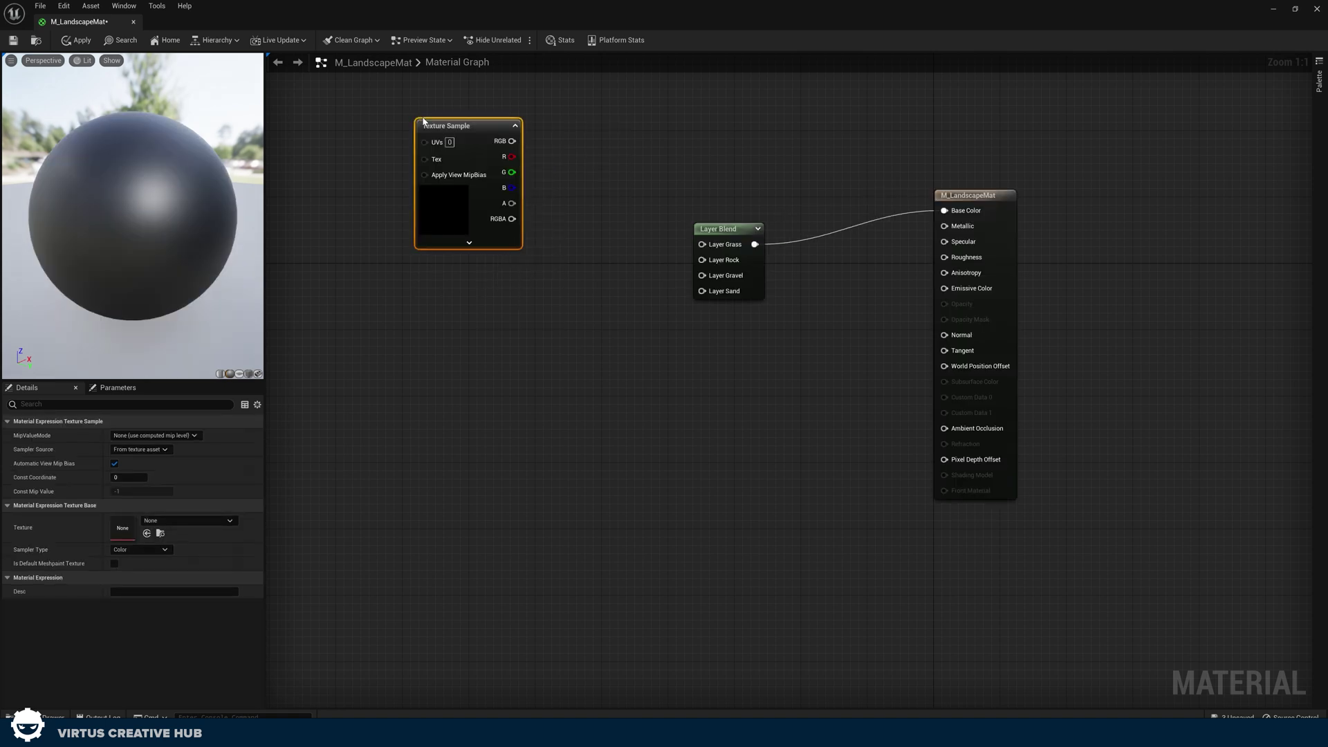
{"action": "left_click", "coordinate": [428, 292]}
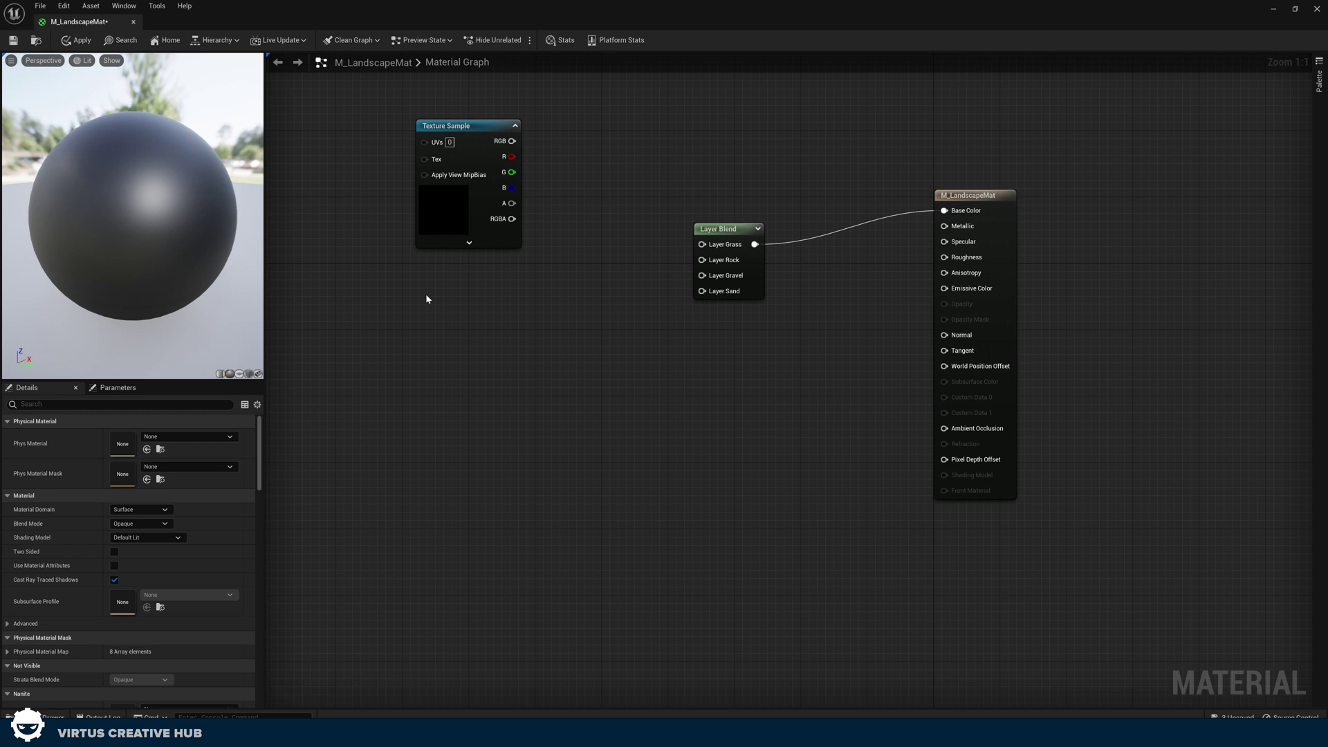
Step: Add three more TextureSample nodes in a column below the existing one
{"action": "left_click", "coordinate": [427, 299]}
{"action": "left_click", "coordinate": [429, 454]}
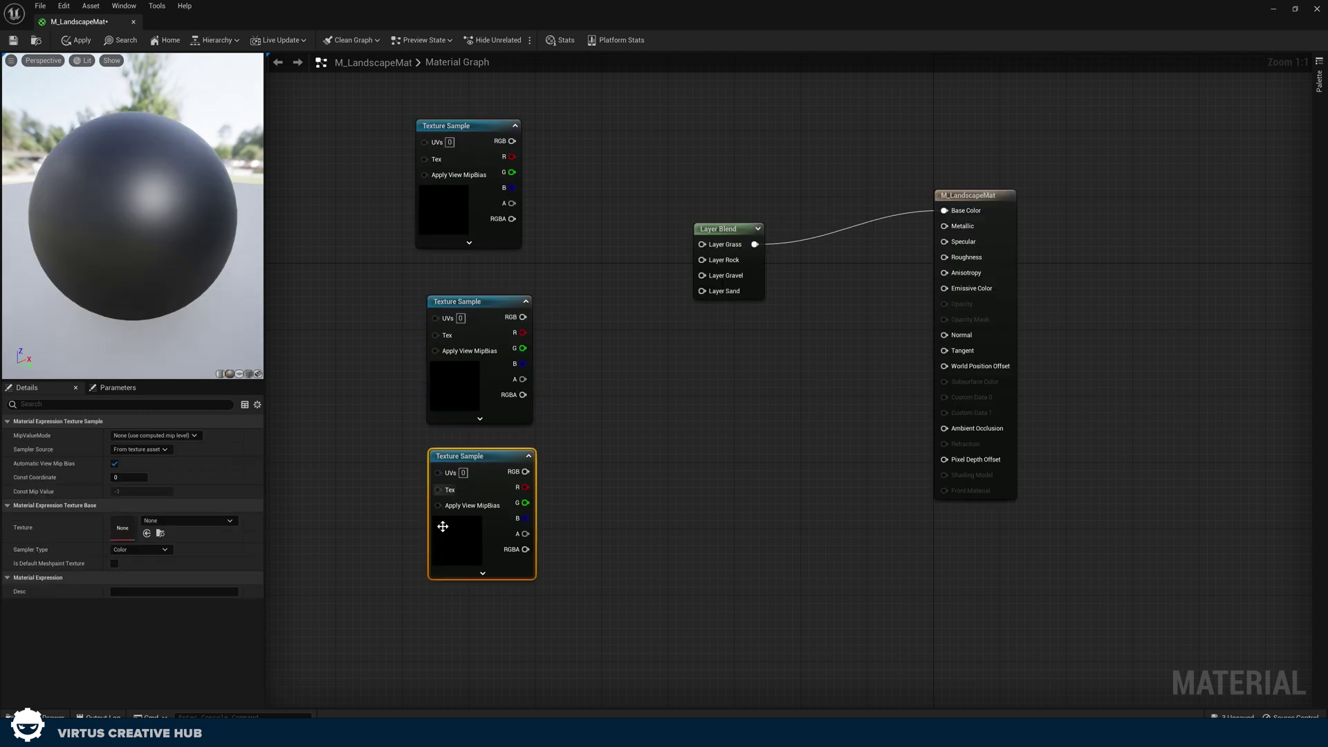
{"action": "left_click", "coordinate": [426, 603]}
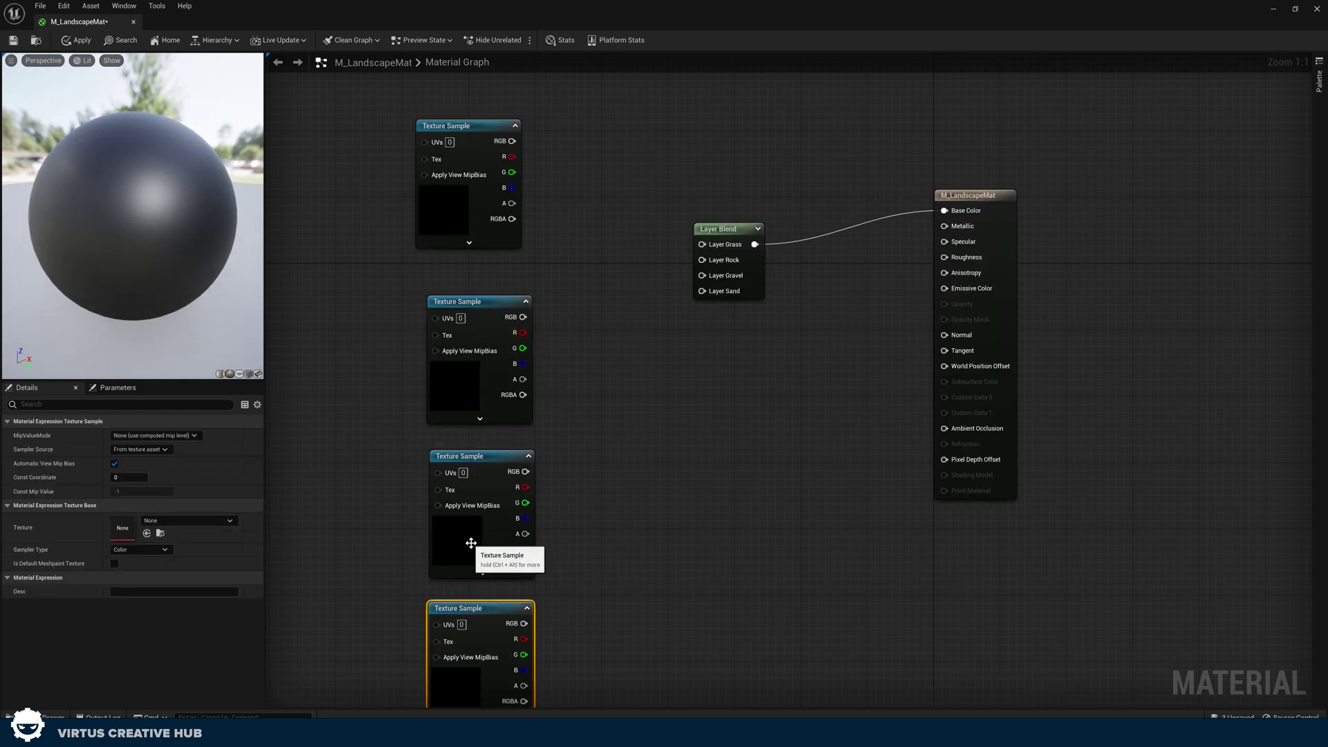
Step: Line up the three lower TextureSample nodes in an evenly spaced column beneath the first one
{"action": "left_click_drag", "start_coordinate": [461, 537], "coordinate": [452, 526]}
{"action": "left_click_drag", "start_coordinate": [473, 396], "coordinate": [457, 365]}
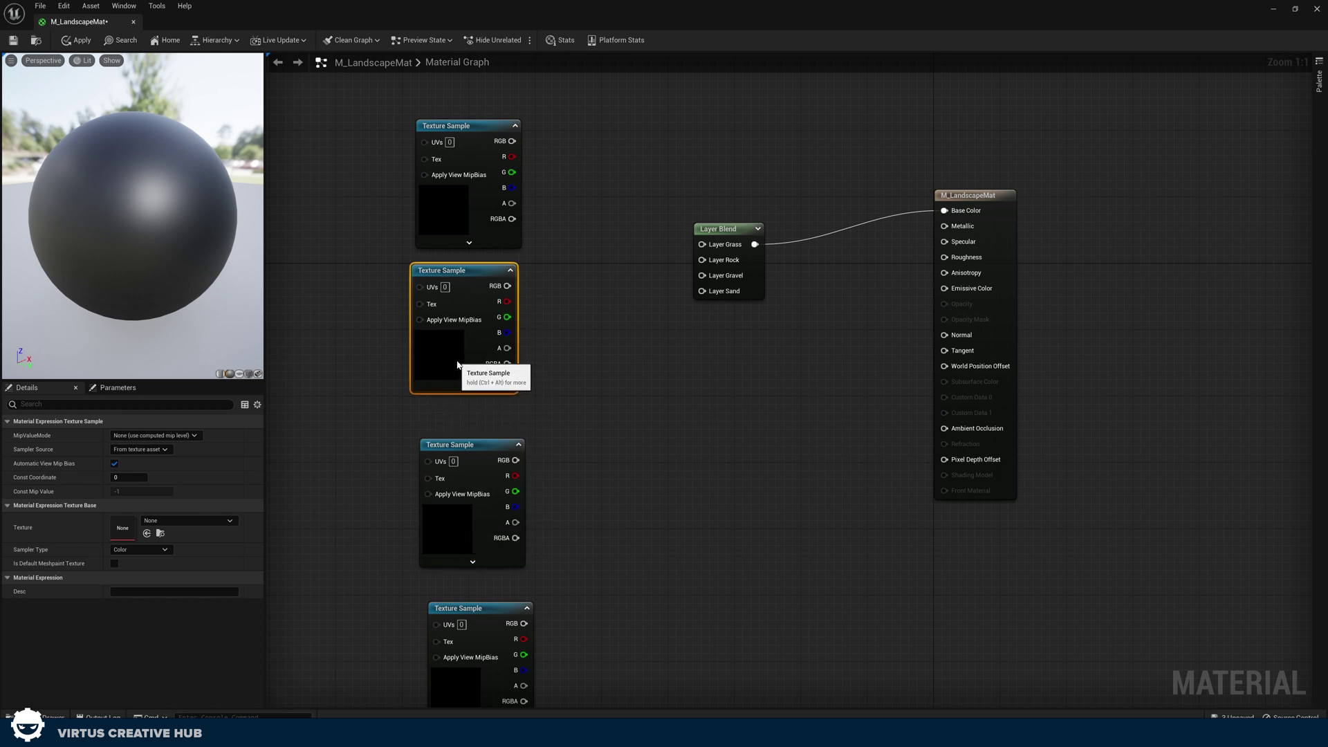
{"action": "left_click_drag", "start_coordinate": [469, 521], "coordinate": [459, 496]}
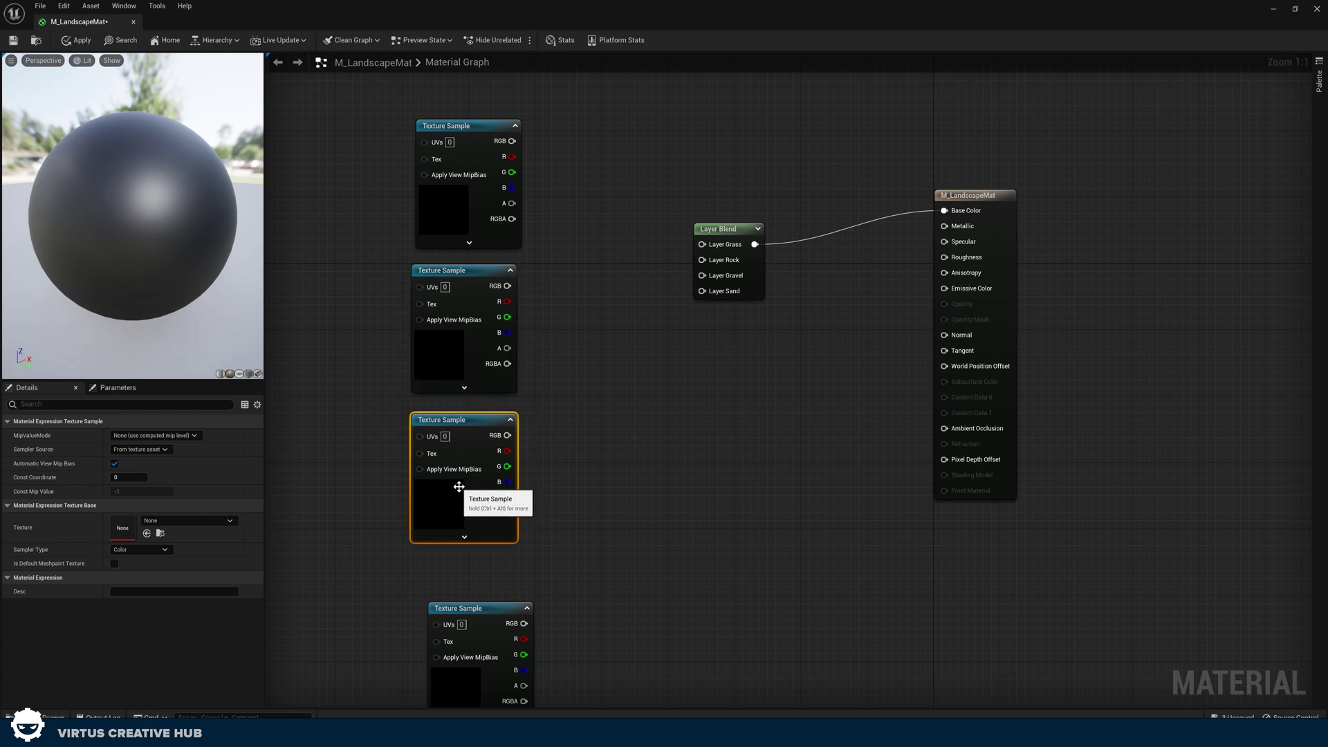
{"action": "left_click_drag", "start_coordinate": [489, 641], "coordinate": [473, 604]}
{"action": "left_click", "coordinate": [616, 523]}
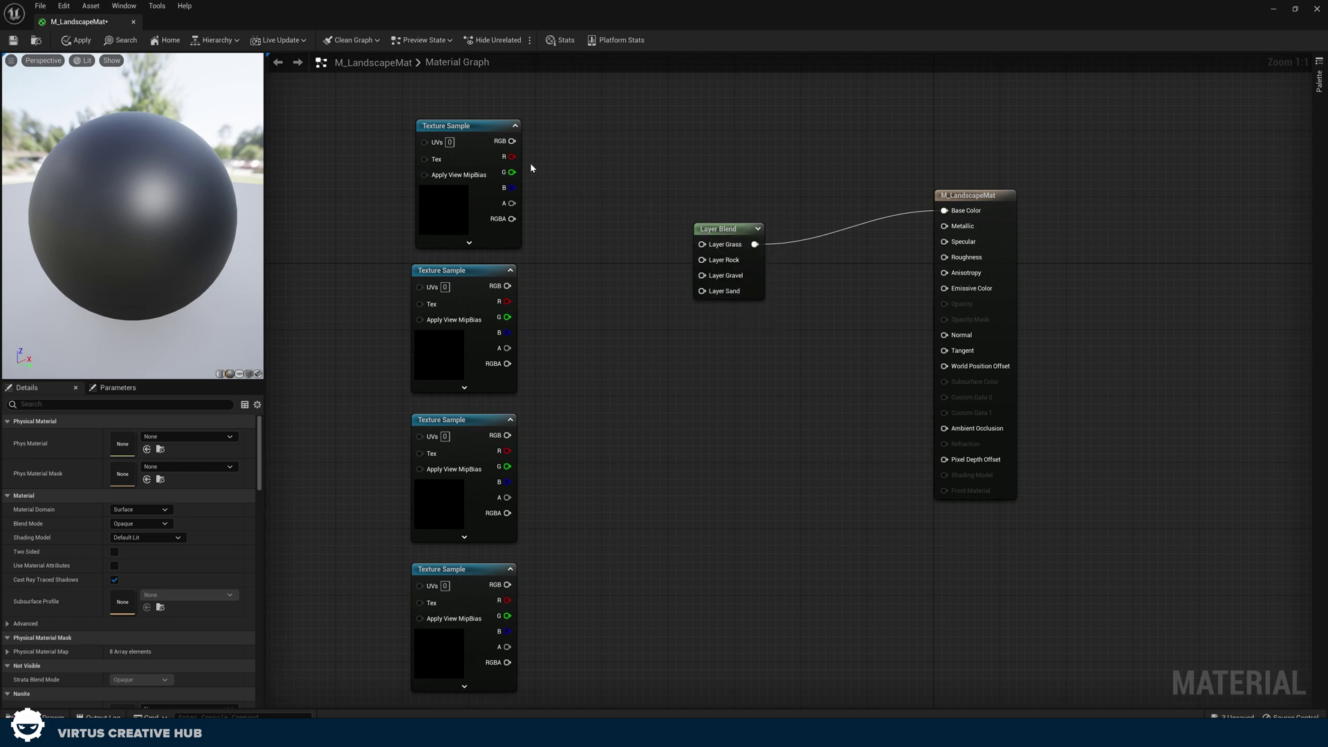
Step: Assign the T_Ground_Grass_D texture to the first TextureSample node in the column
{"action": "left_click", "coordinate": [481, 204]}
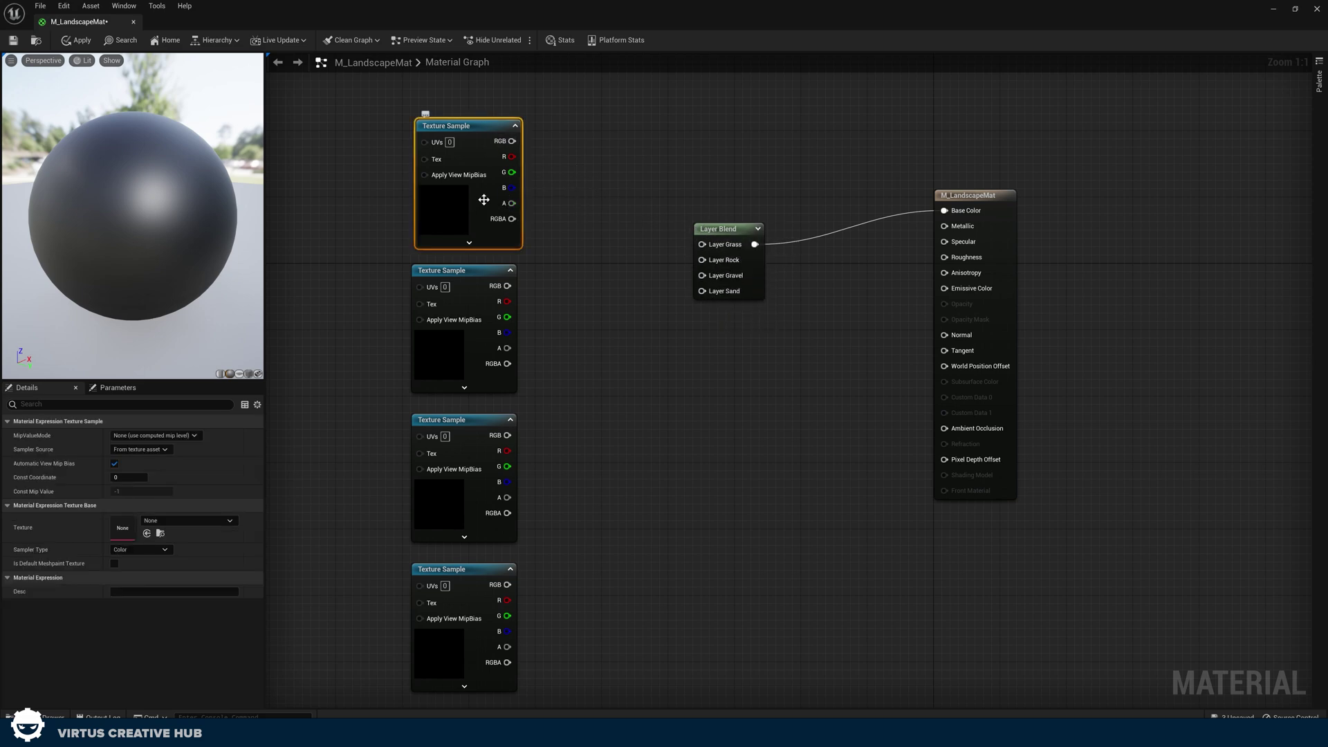
{"action": "left_click", "coordinate": [174, 523]}
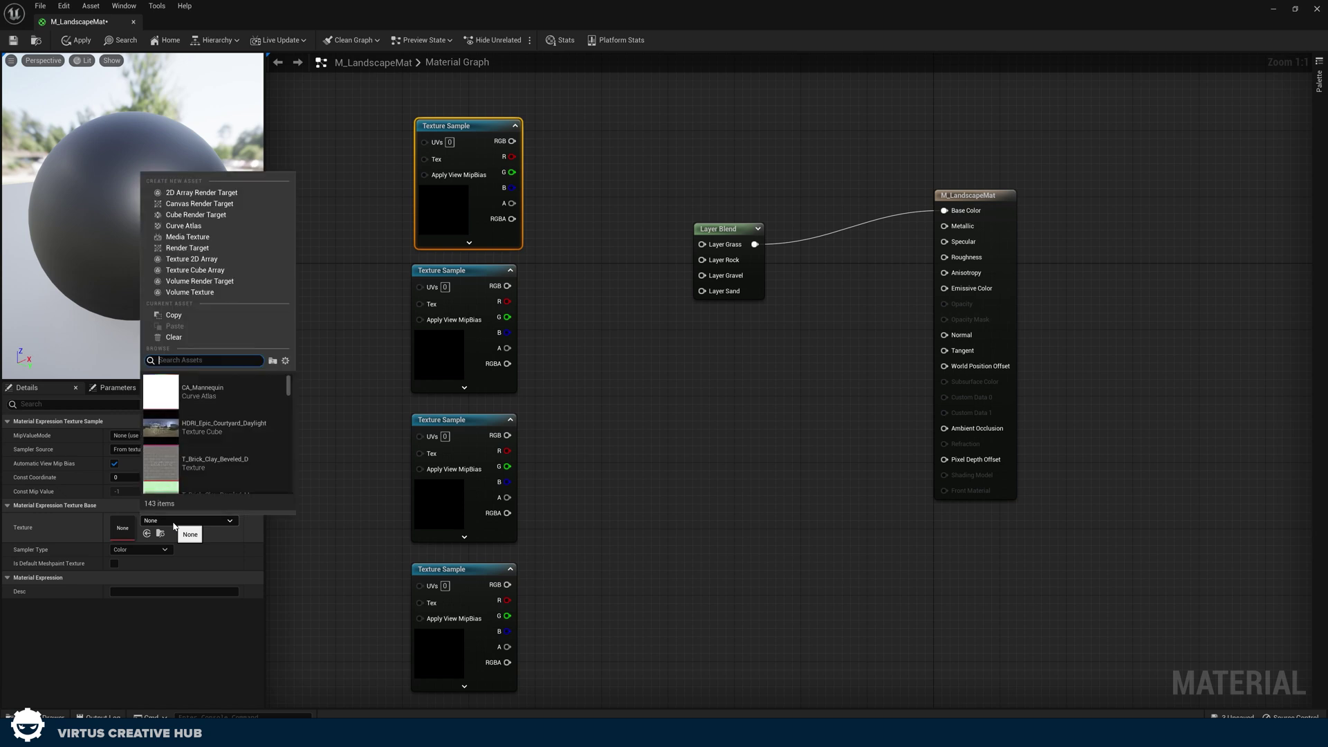
{"action": "left_click", "coordinate": [174, 523]}
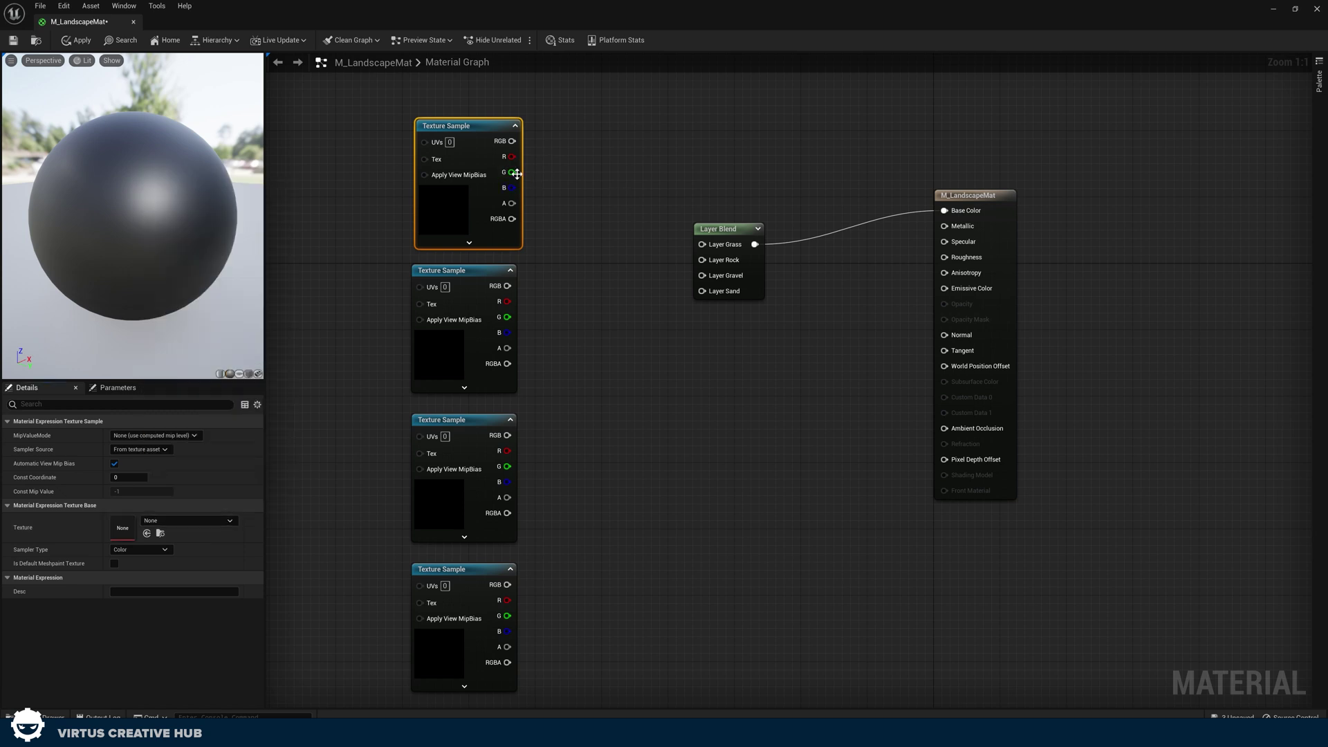
{"action": "left_click", "coordinate": [172, 521]}
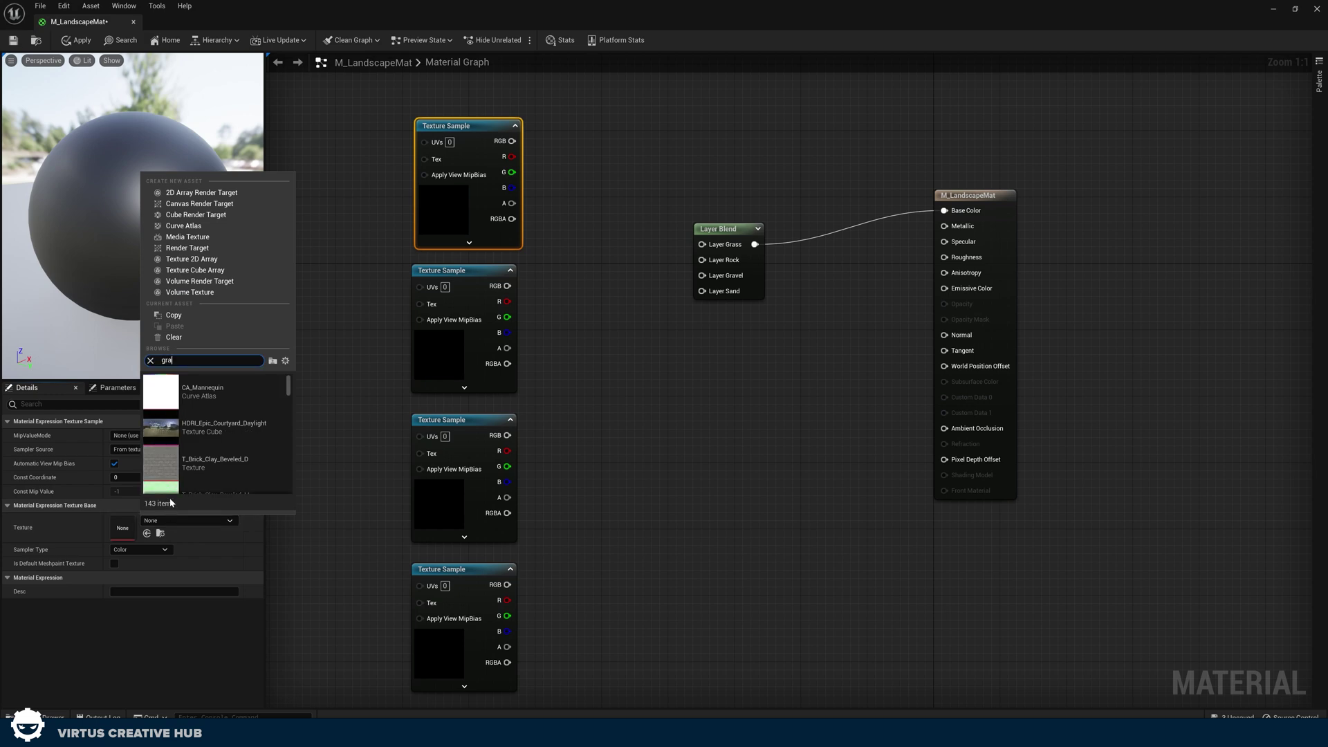
{"action": "left_click", "coordinate": [208, 389]}
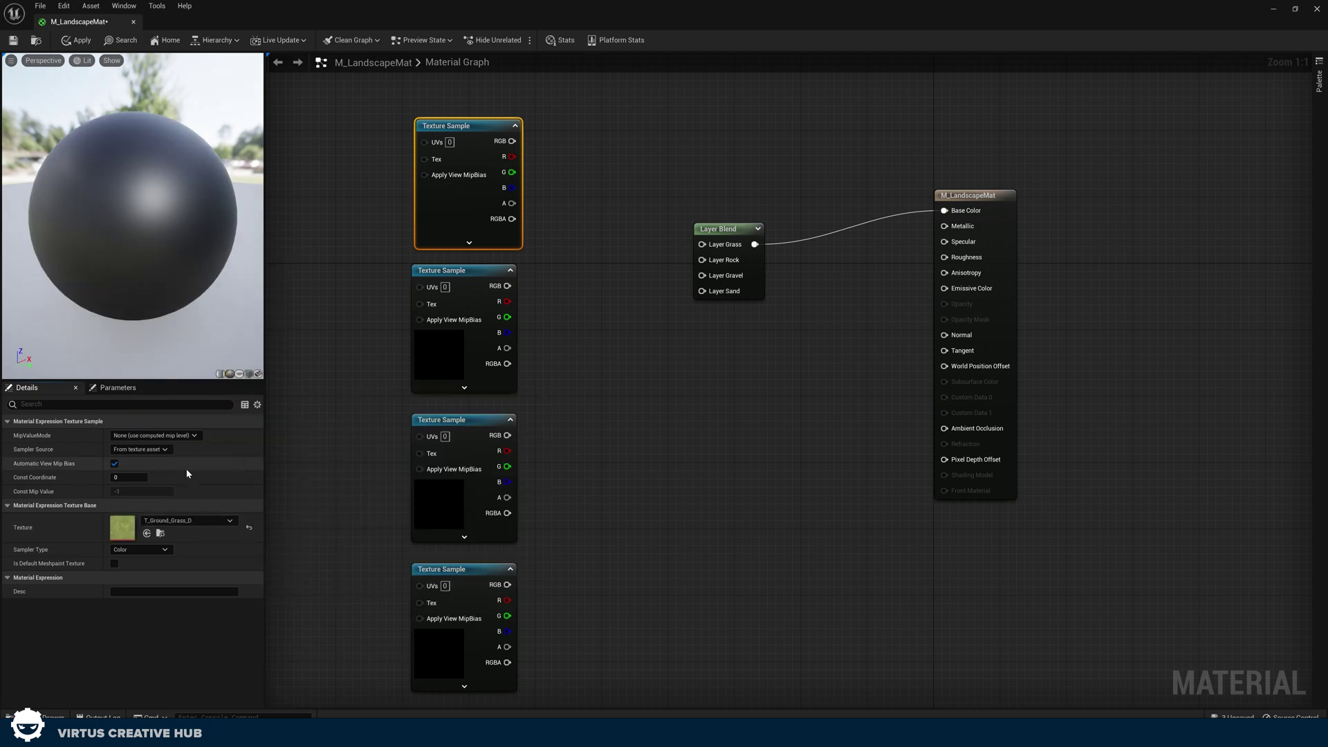
{"action": "left_click", "coordinate": [182, 520]}
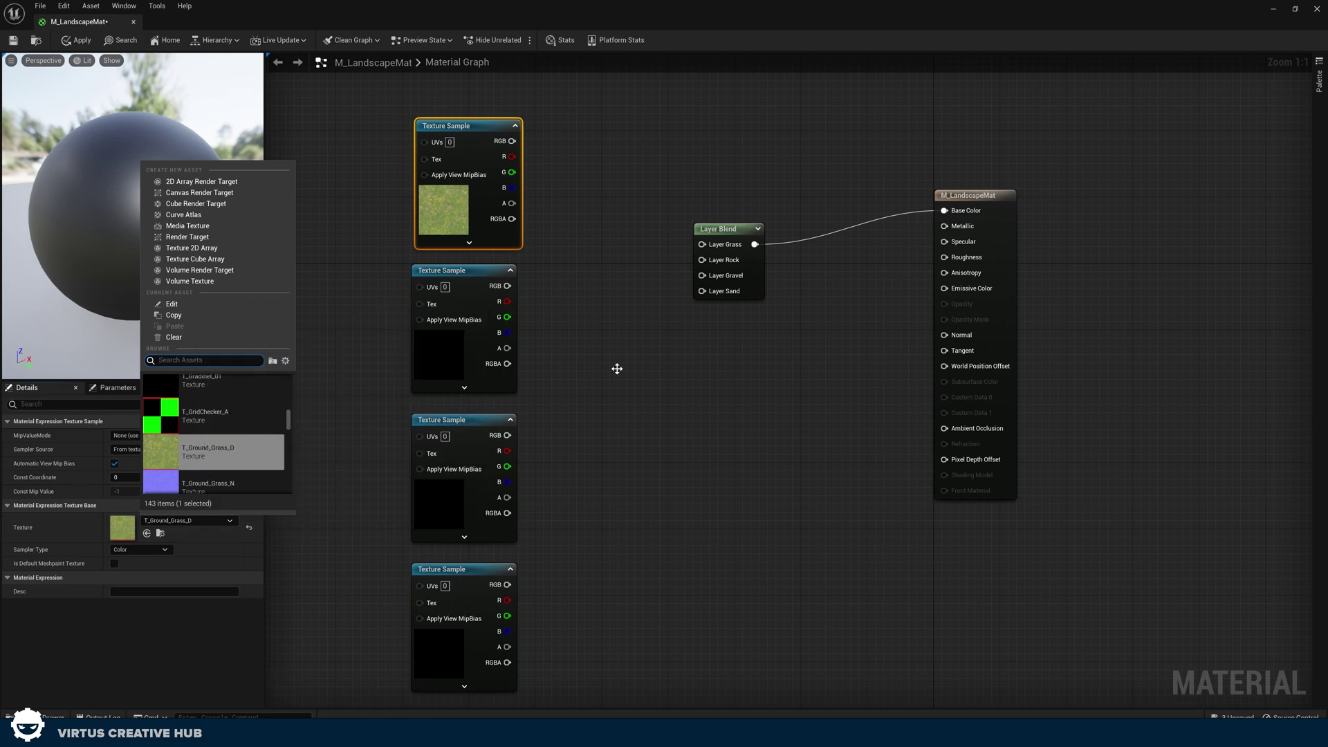
Step: Search the textures for "rock" and assign T_Rock_Basalt_D to the second TextureSample node
{"action": "left_click", "coordinate": [459, 361]}
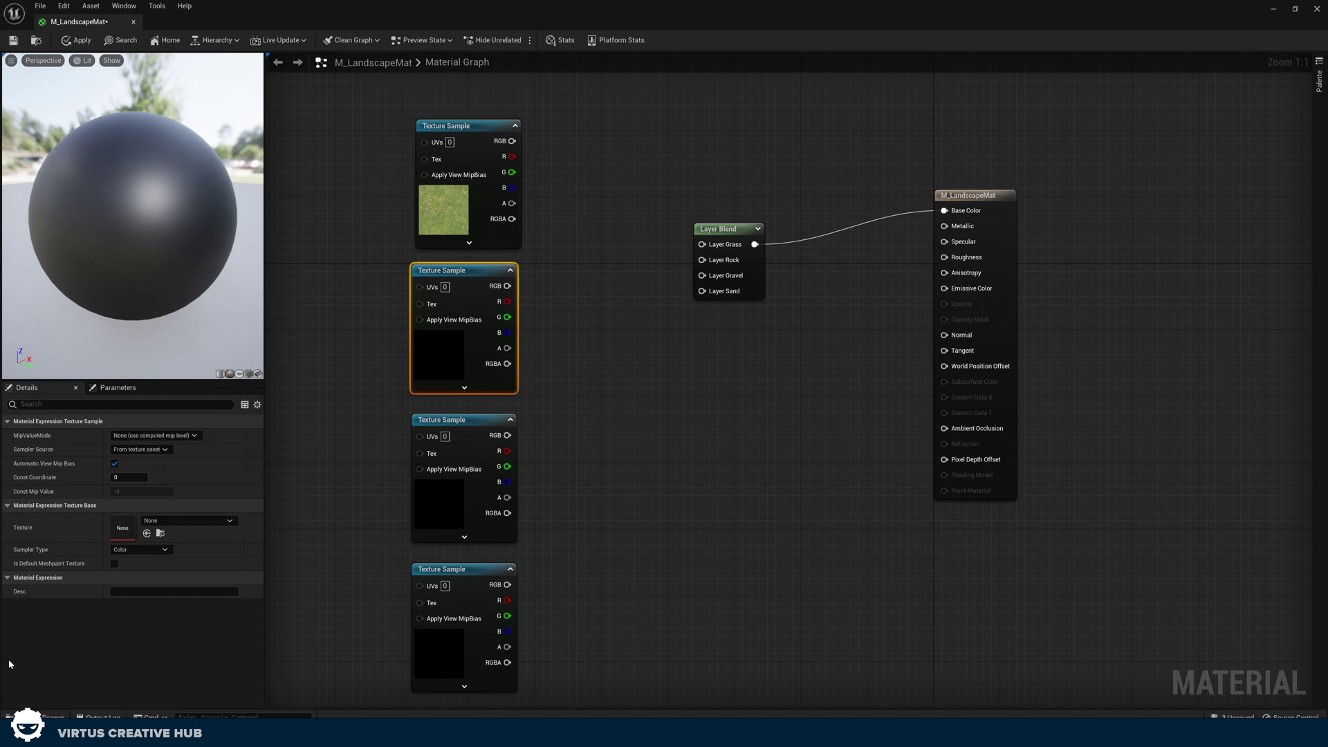
{"action": "left_click", "coordinate": [185, 520]}
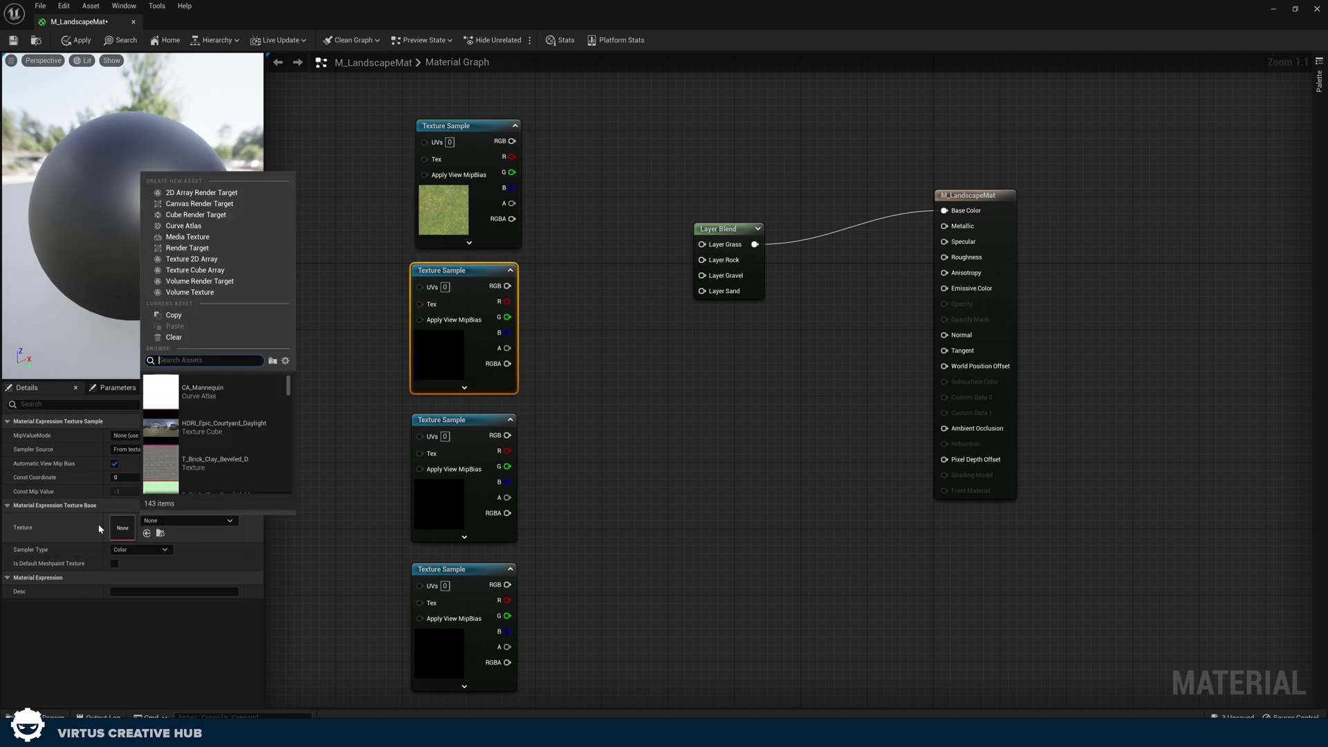
{"action": "left_click", "coordinate": [22, 531]}
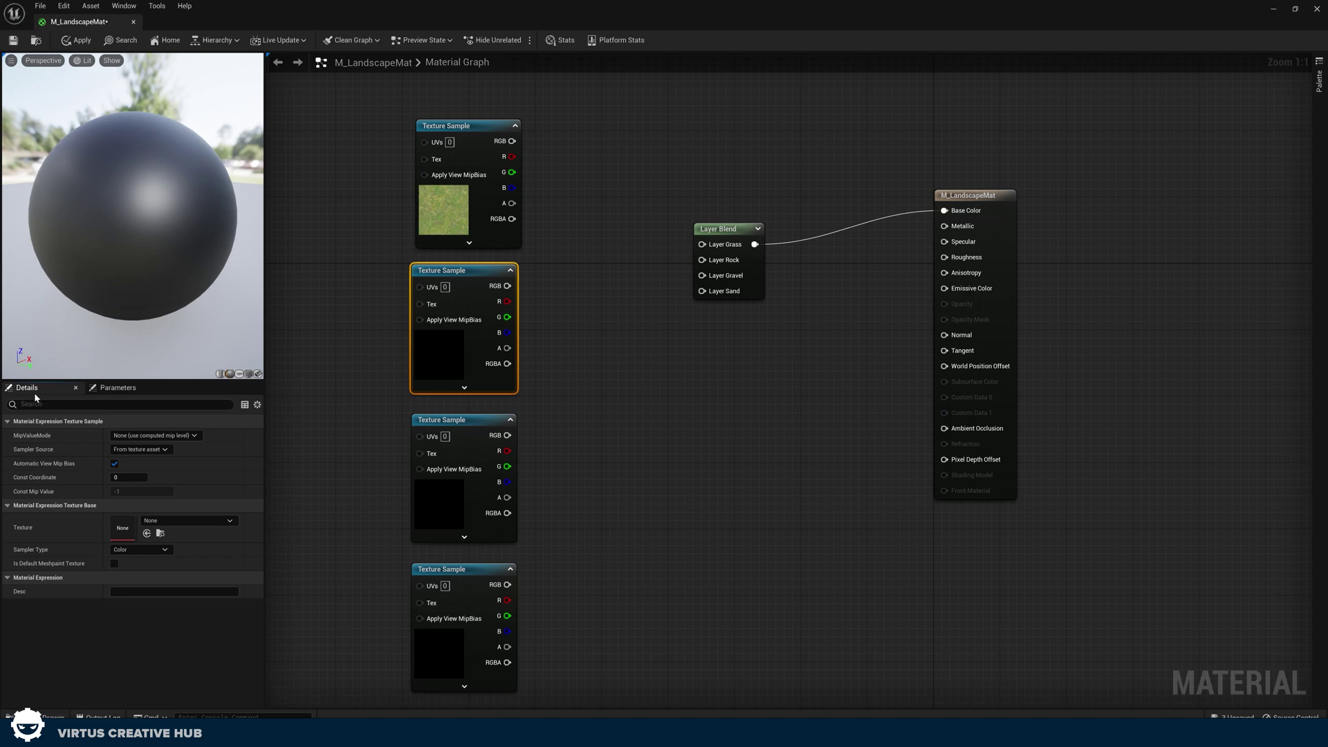
{"action": "left_click", "coordinate": [164, 523]}
{"action": "type", "text": "rock"}
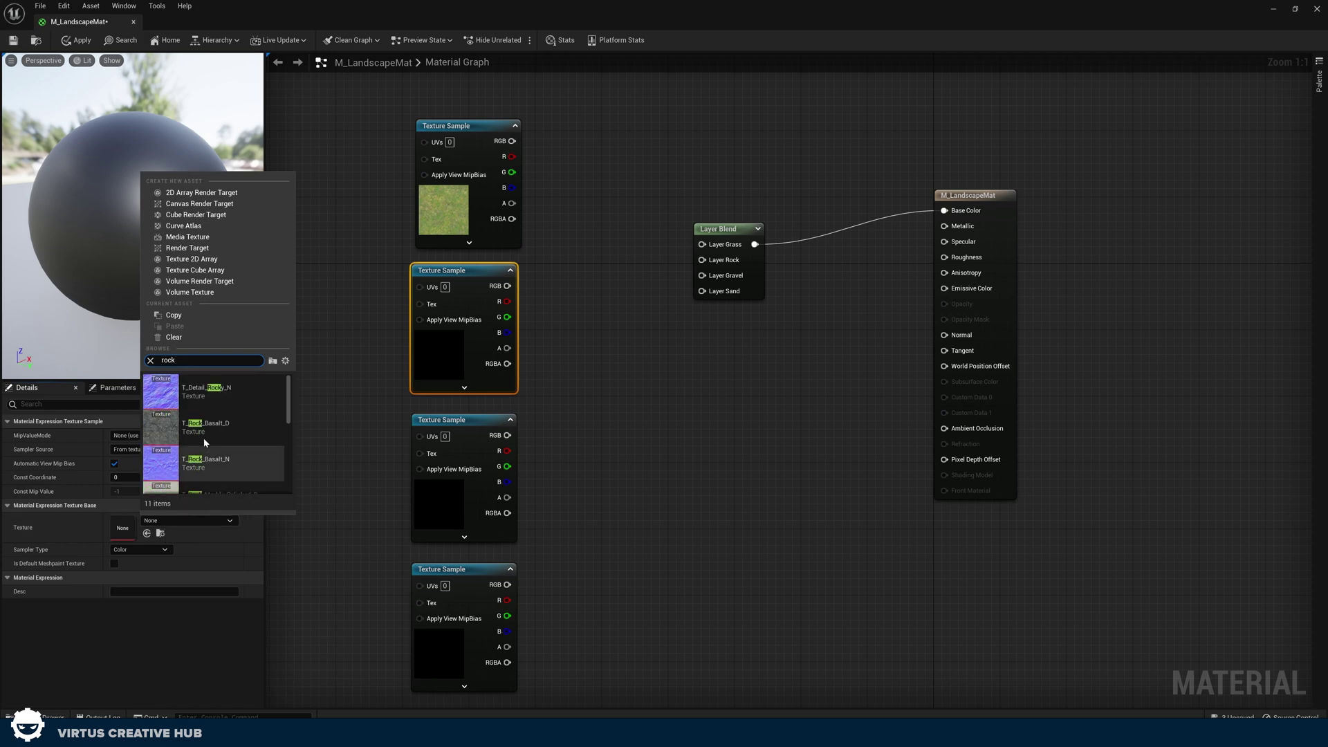
{"action": "left_click", "coordinate": [229, 434]}
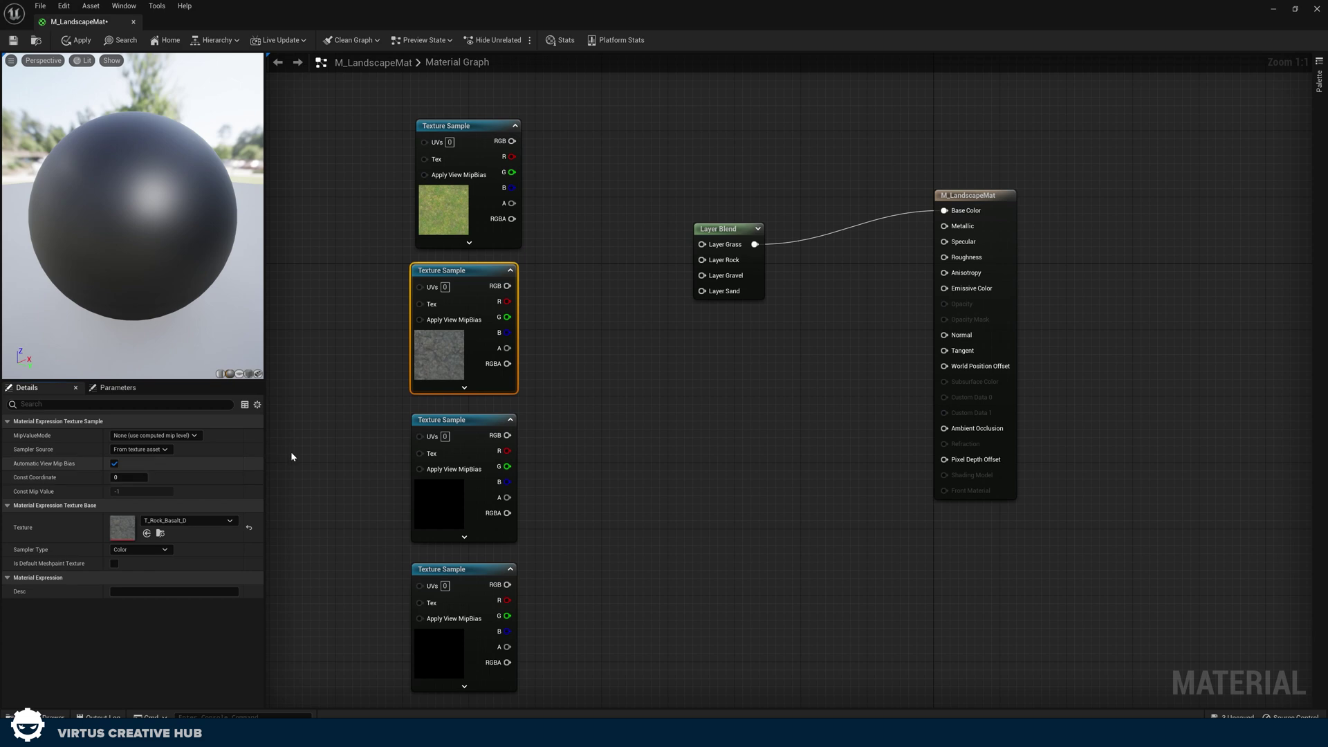
Step: Search the textures for "gravel" and assign T_Ground_Gravel_D to the third TextureSample node
{"action": "left_click", "coordinate": [442, 488]}
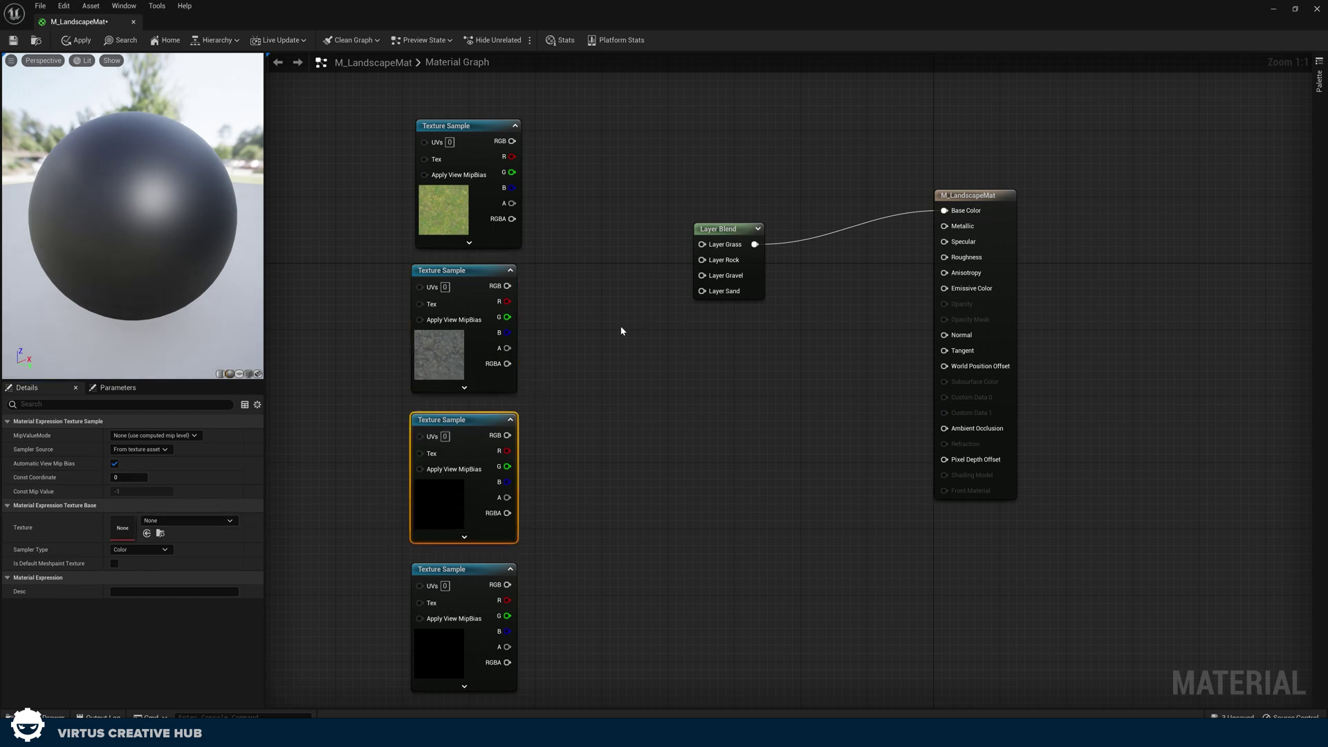
{"action": "left_click", "coordinate": [183, 520]}
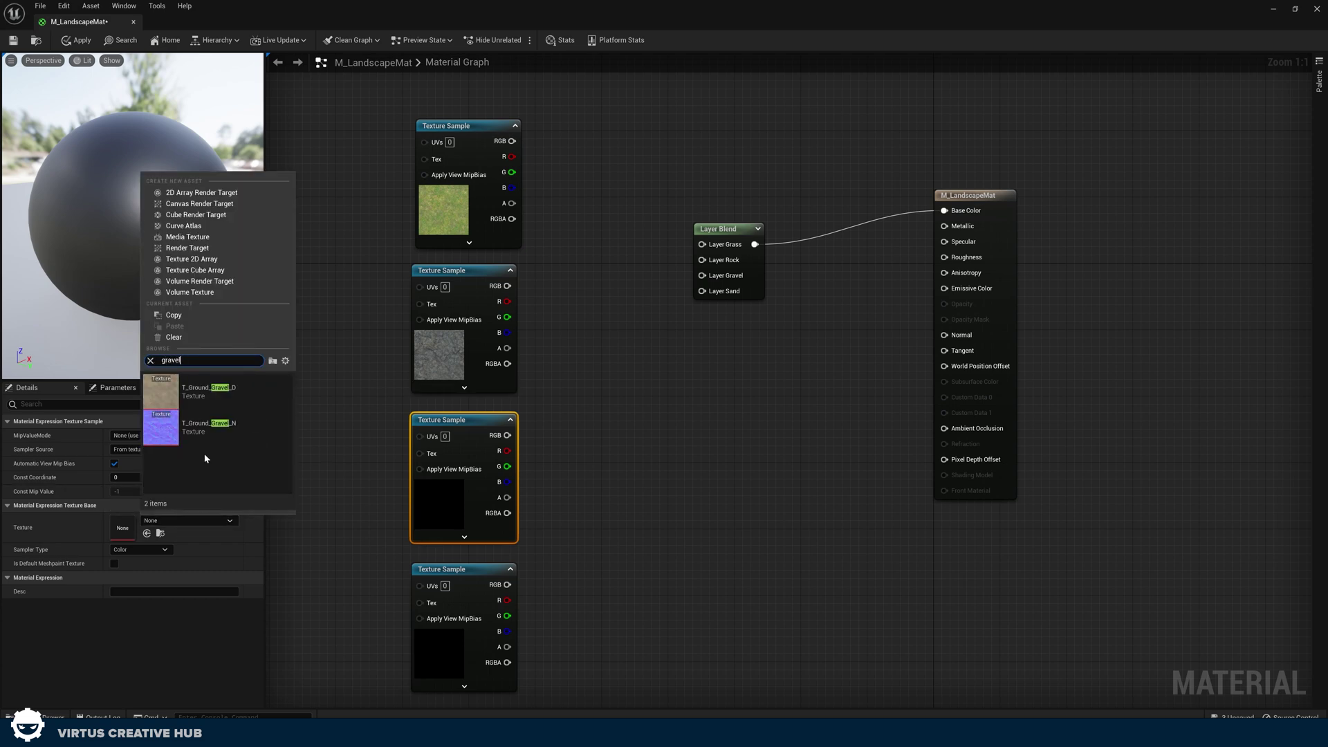
{"action": "left_click", "coordinate": [204, 405]}
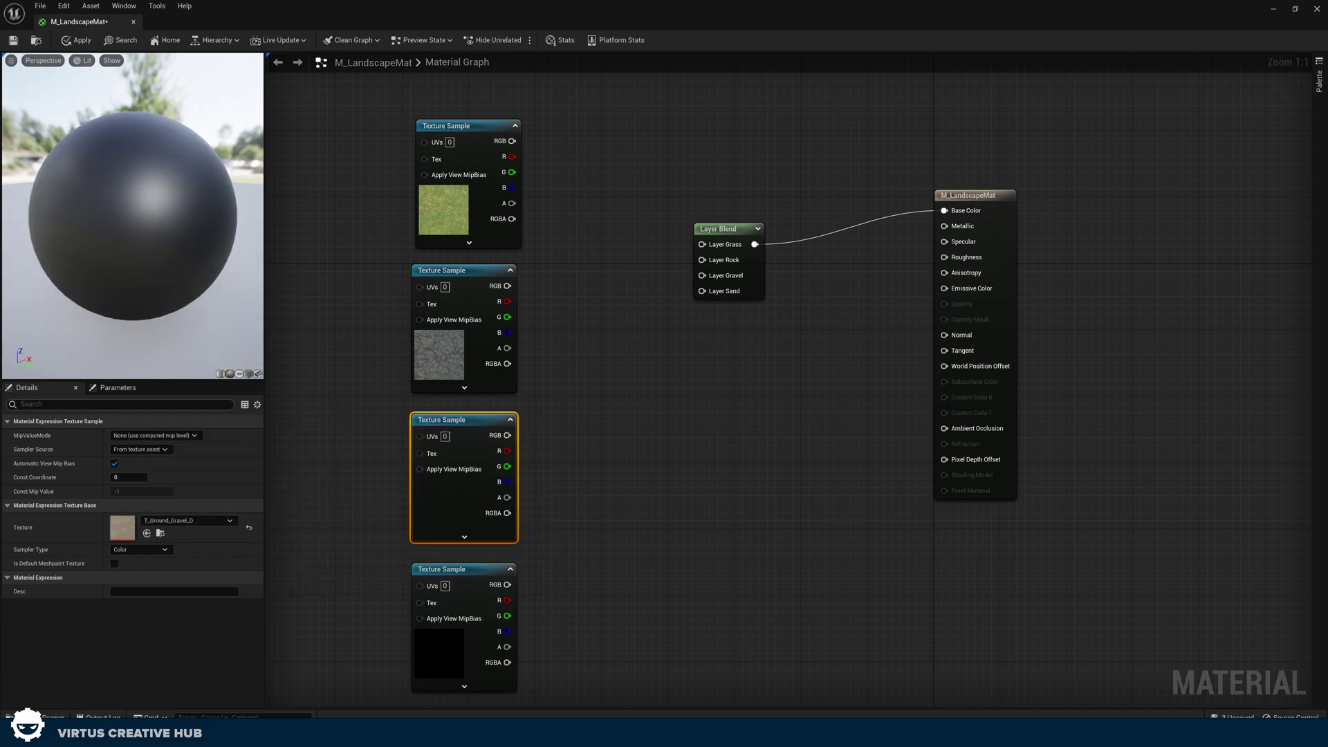
{"action": "left_click", "coordinate": [352, 533]}
Step: Search the textures for "sand" and assign T_Rock_Sandstone_D to the fourth TextureSample node
{"action": "right_click_drag", "start_coordinate": [439, 633], "coordinate": [415, 528]}
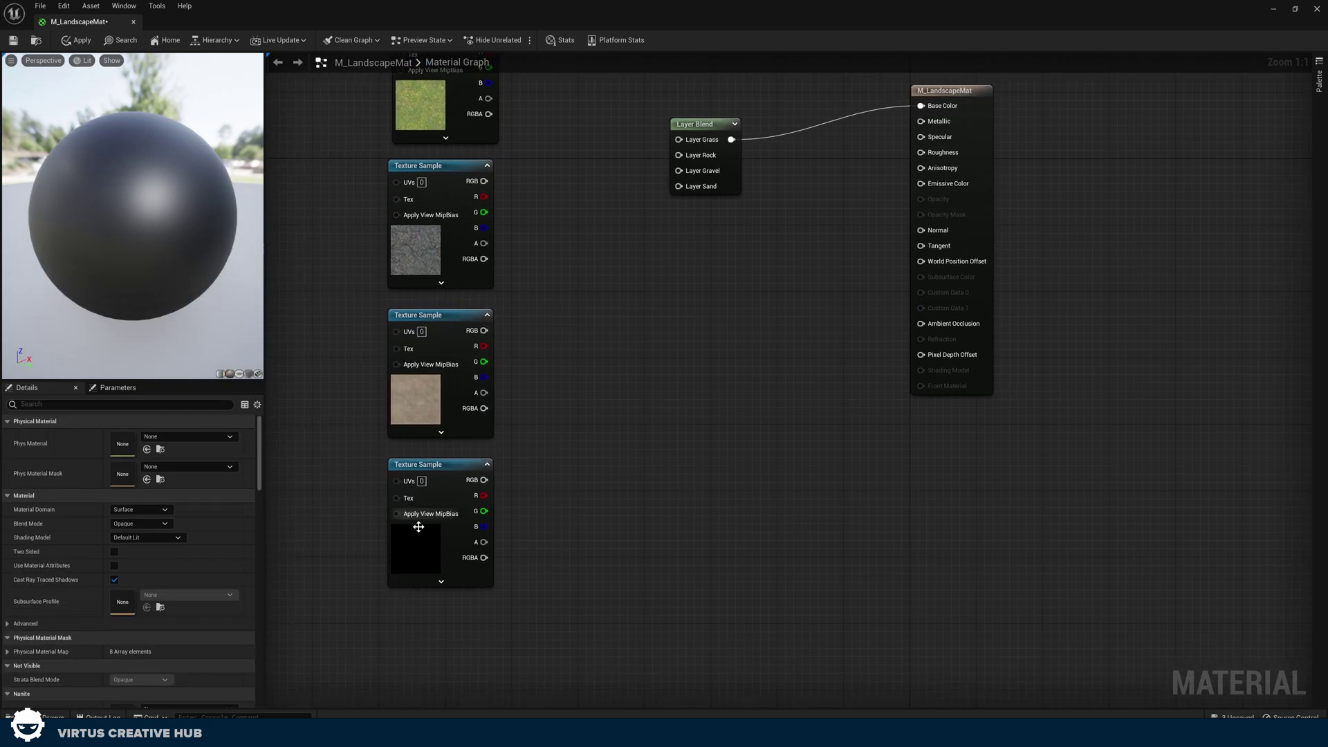
{"action": "left_click", "coordinate": [415, 528]}
{"action": "left_click", "coordinate": [194, 522]}
{"action": "type", "text": "sand"}
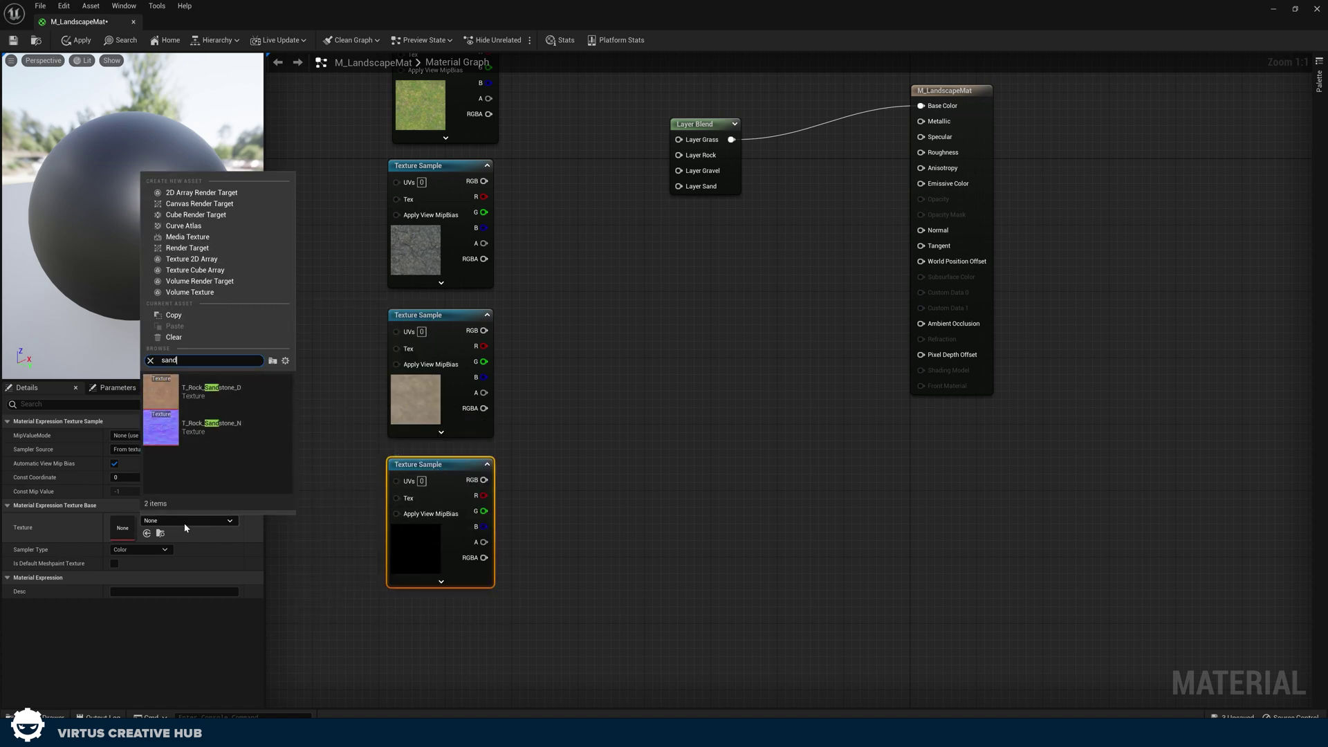
{"action": "left_click", "coordinate": [188, 389]}
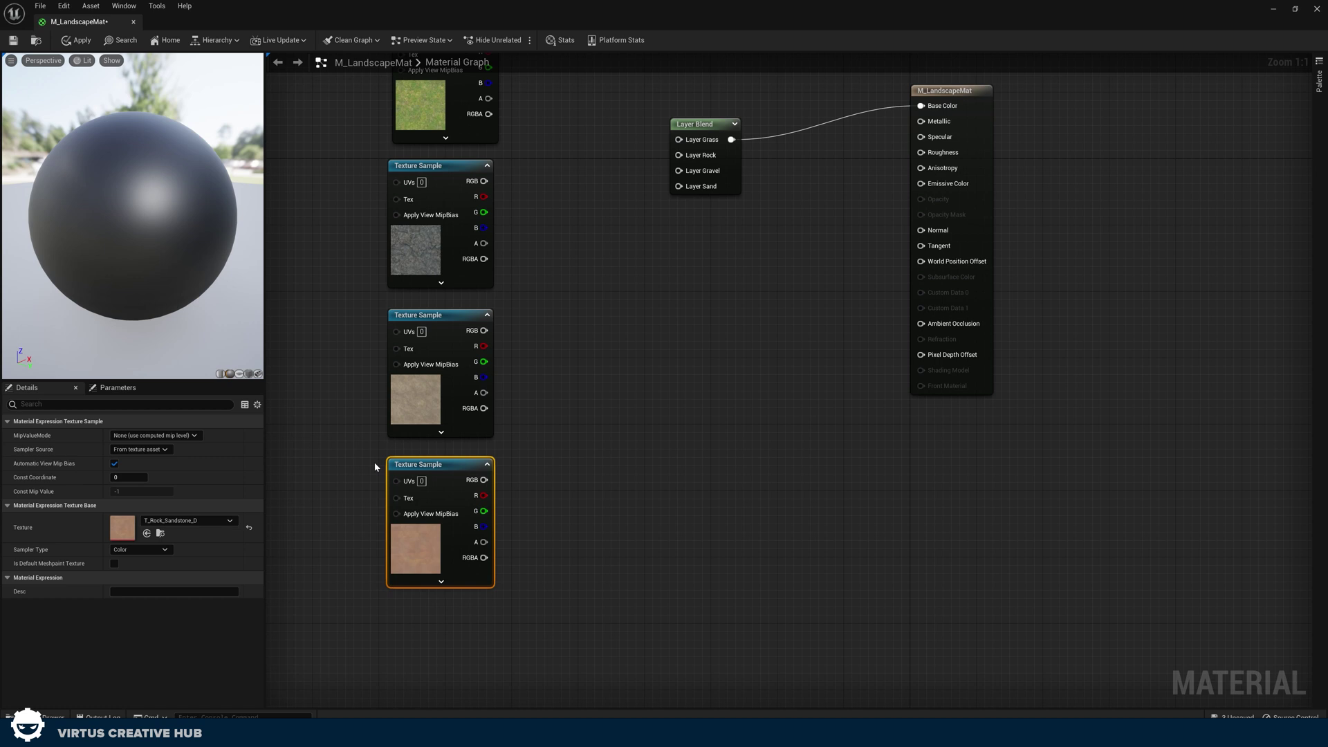
{"action": "left_click", "coordinate": [573, 377]}
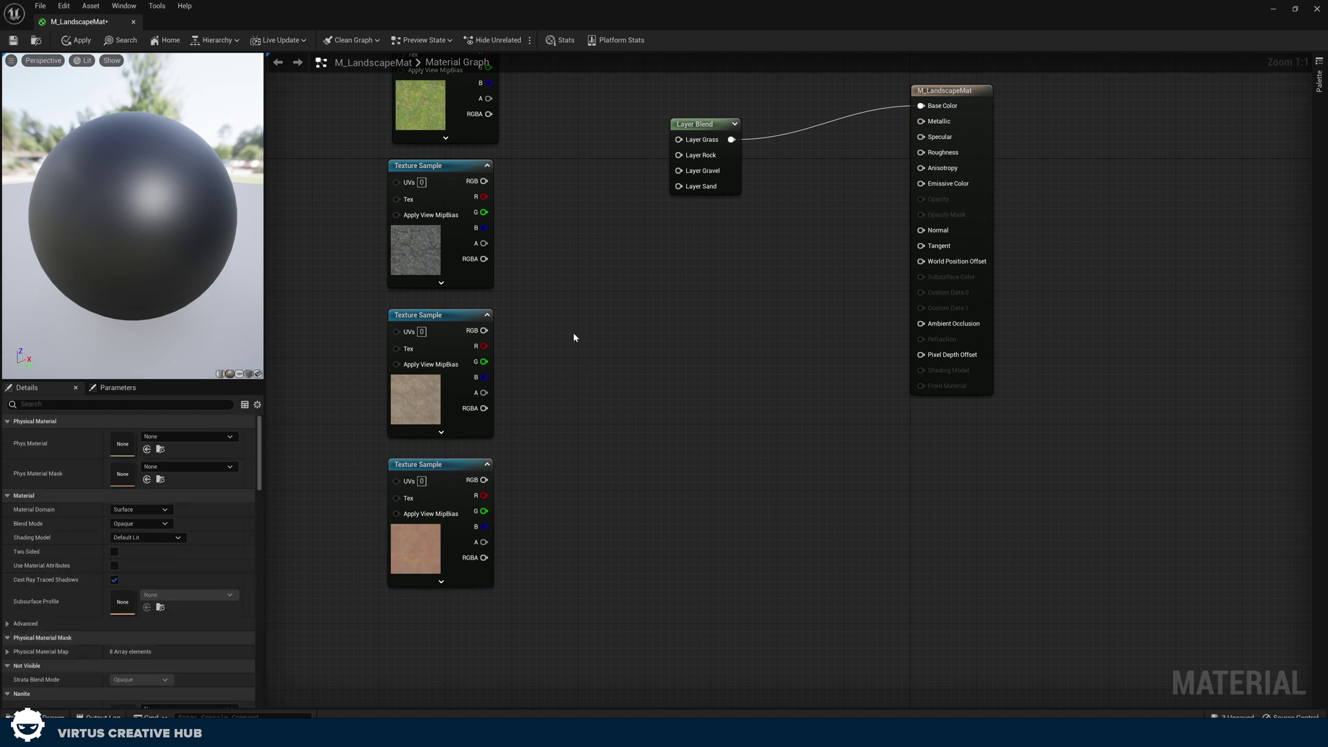
Step: Connect the RGB outputs of the grass, rock, gravel and sandstone TextureSample nodes to Layer Grass, Layer Rock, Layer Gravel and Layer Sand respectively
{"action": "right_click_drag", "start_coordinate": [575, 335], "coordinate": [550, 392]}
{"action": "left_click", "coordinate": [406, 595]}
{"action": "left_click", "coordinate": [524, 469]}
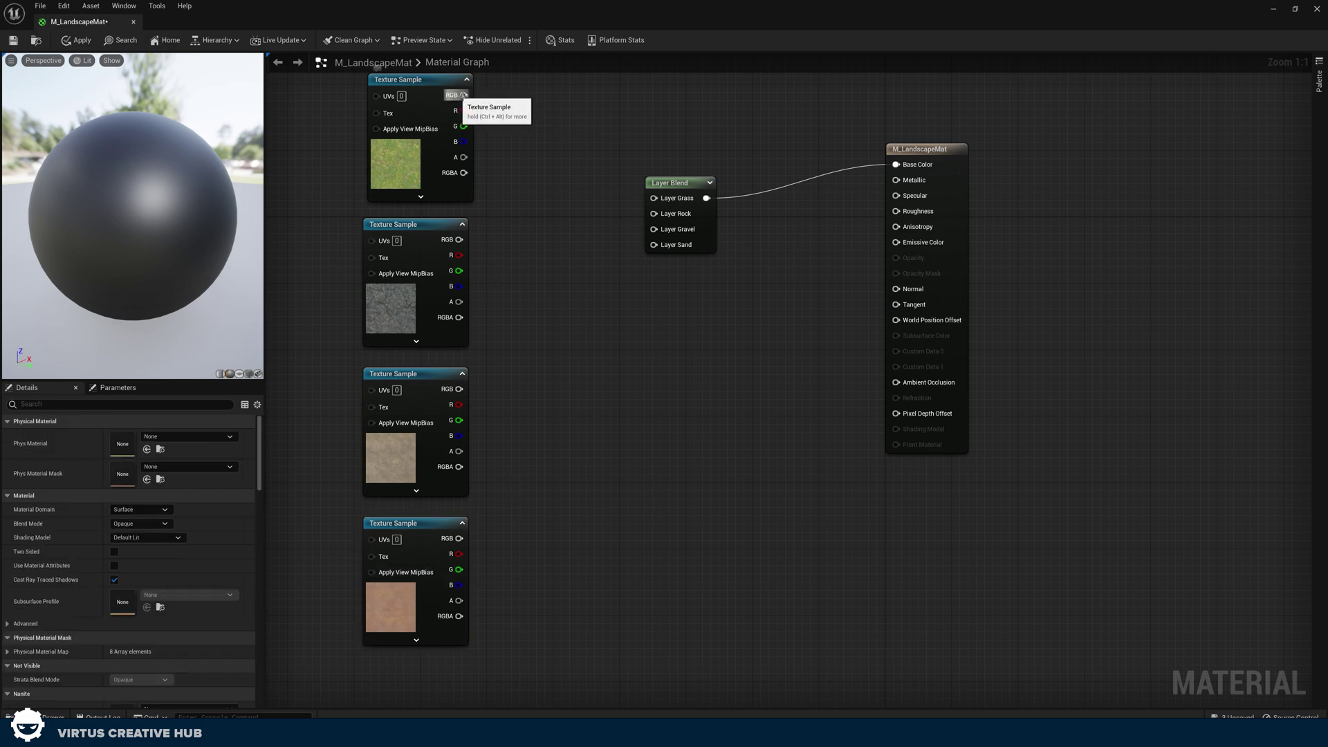
{"action": "left_click_drag", "start_coordinate": [458, 96], "coordinate": [654, 198]}
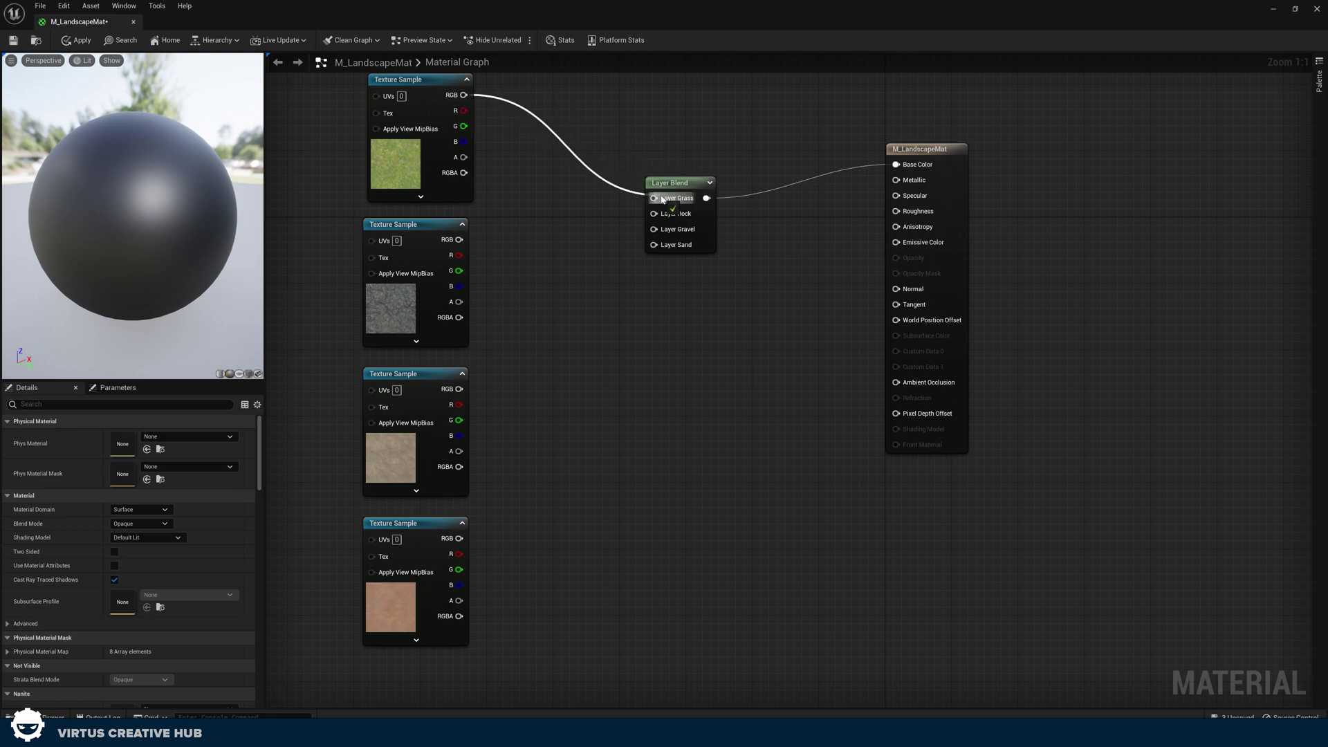
{"action": "left_click_drag", "start_coordinate": [458, 239], "coordinate": [653, 214]}
{"action": "left_click_drag", "start_coordinate": [458, 388], "coordinate": [653, 229]}
{"action": "left_click_drag", "start_coordinate": [458, 538], "coordinate": [654, 245]}
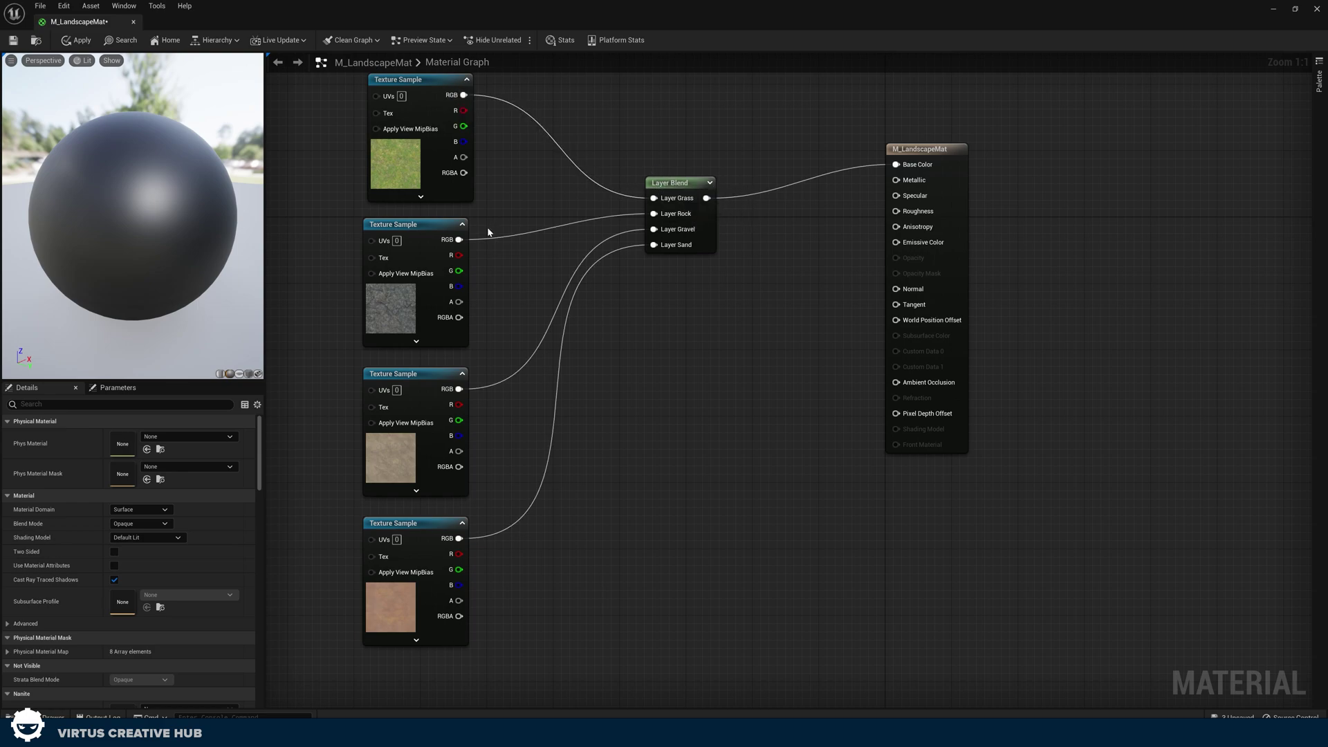
Step: Apply the changes to M_LandscapeMat, save the material and close its editor
{"action": "left_click", "coordinate": [82, 41]}
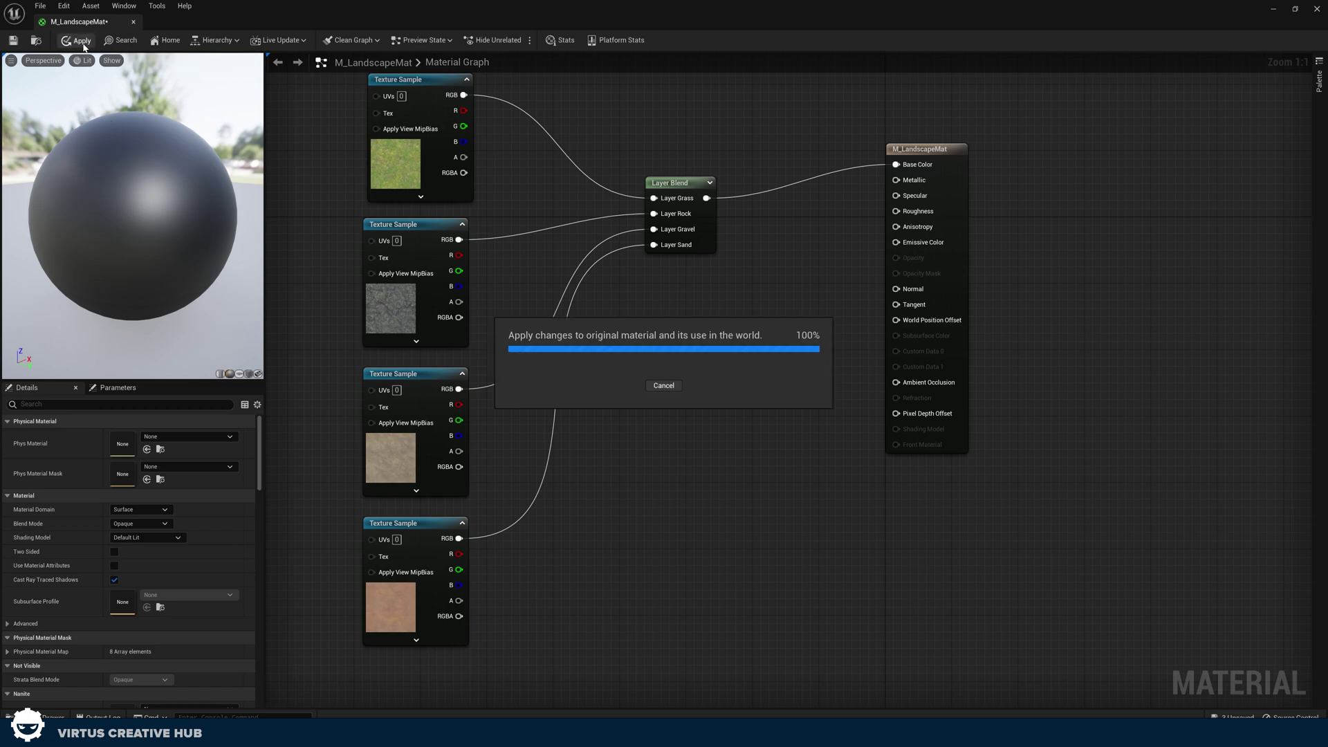
{"action": "left_click", "coordinate": [13, 41]}
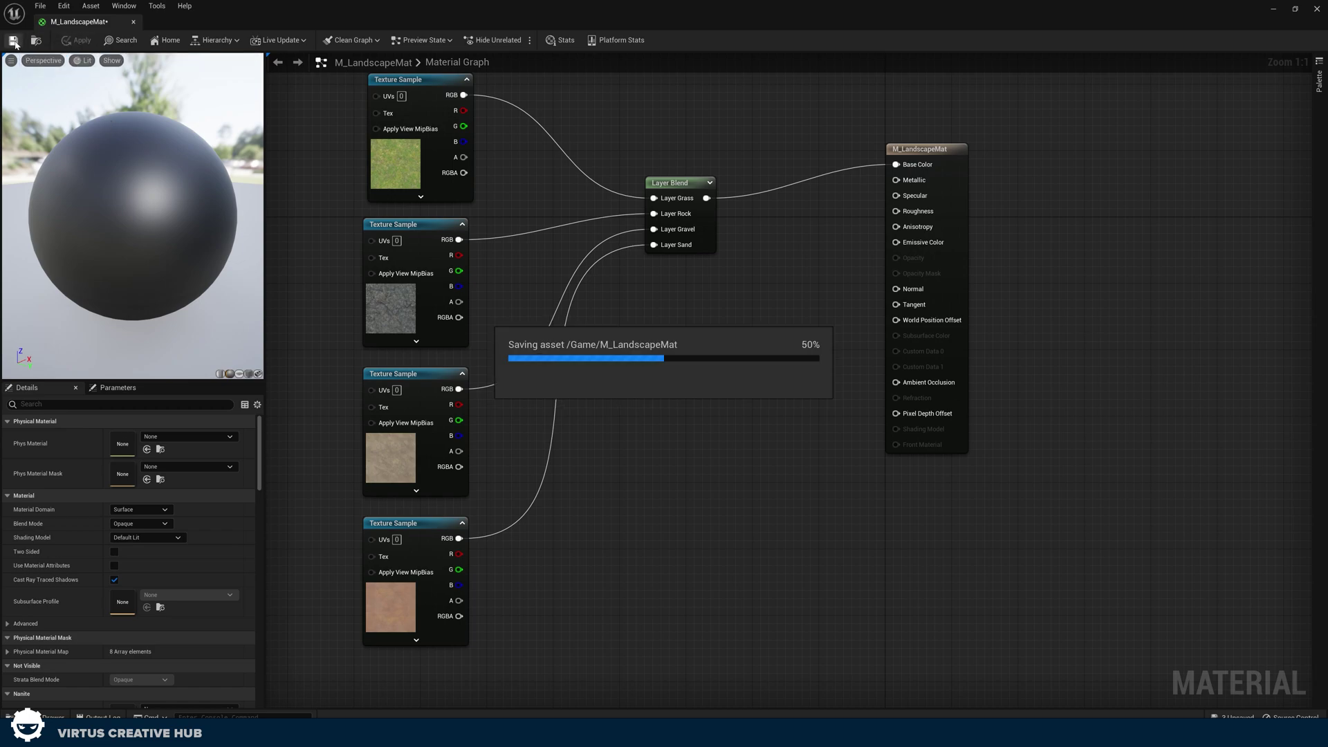
{"action": "left_click", "coordinate": [134, 22]}
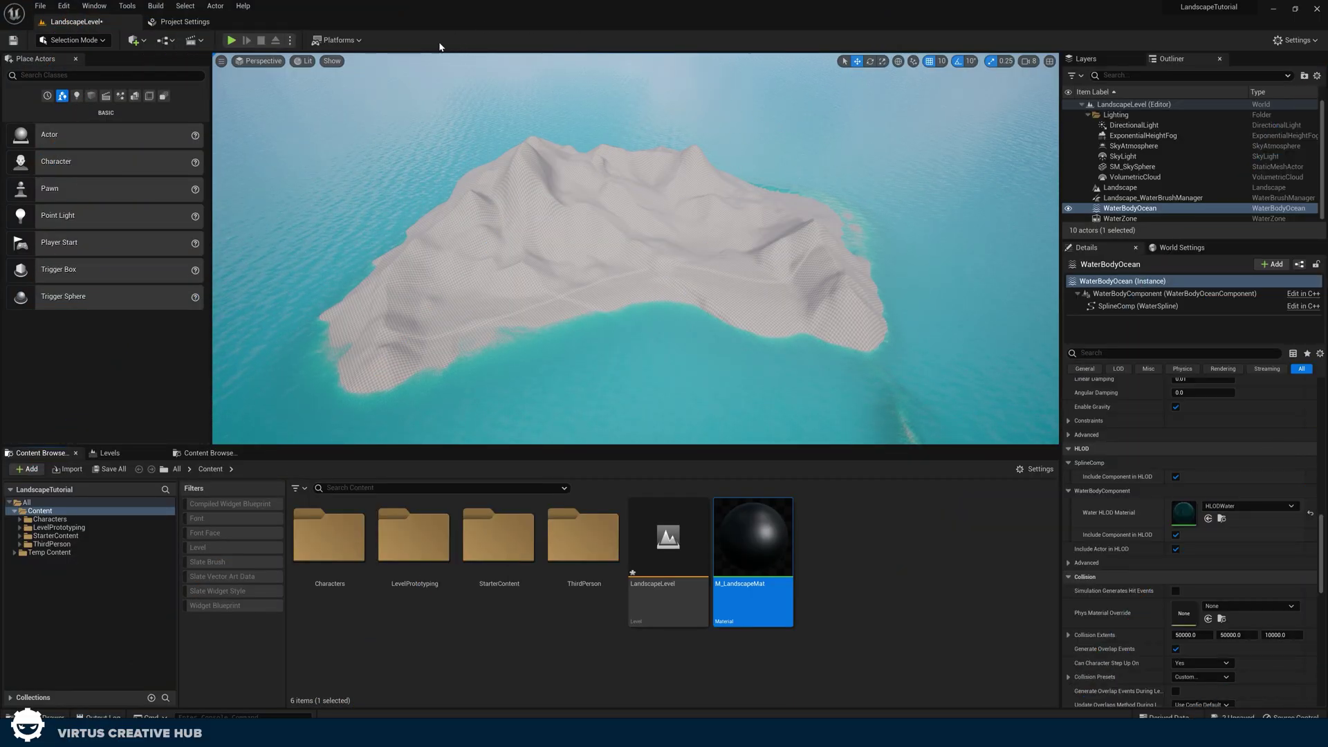
Step: Switch to Landscape mode and check the target layers among the Paint settings
{"action": "left_click", "coordinate": [68, 39]}
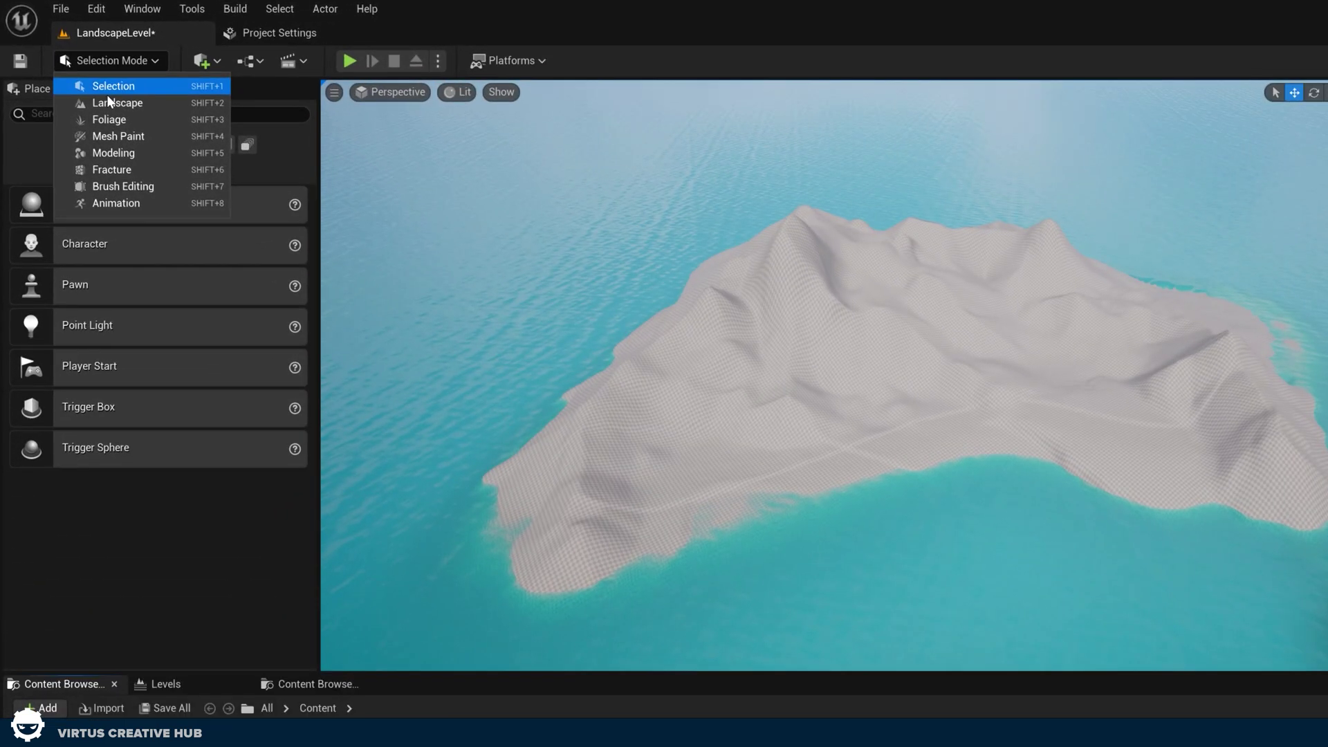
{"action": "left_click", "coordinate": [82, 73]}
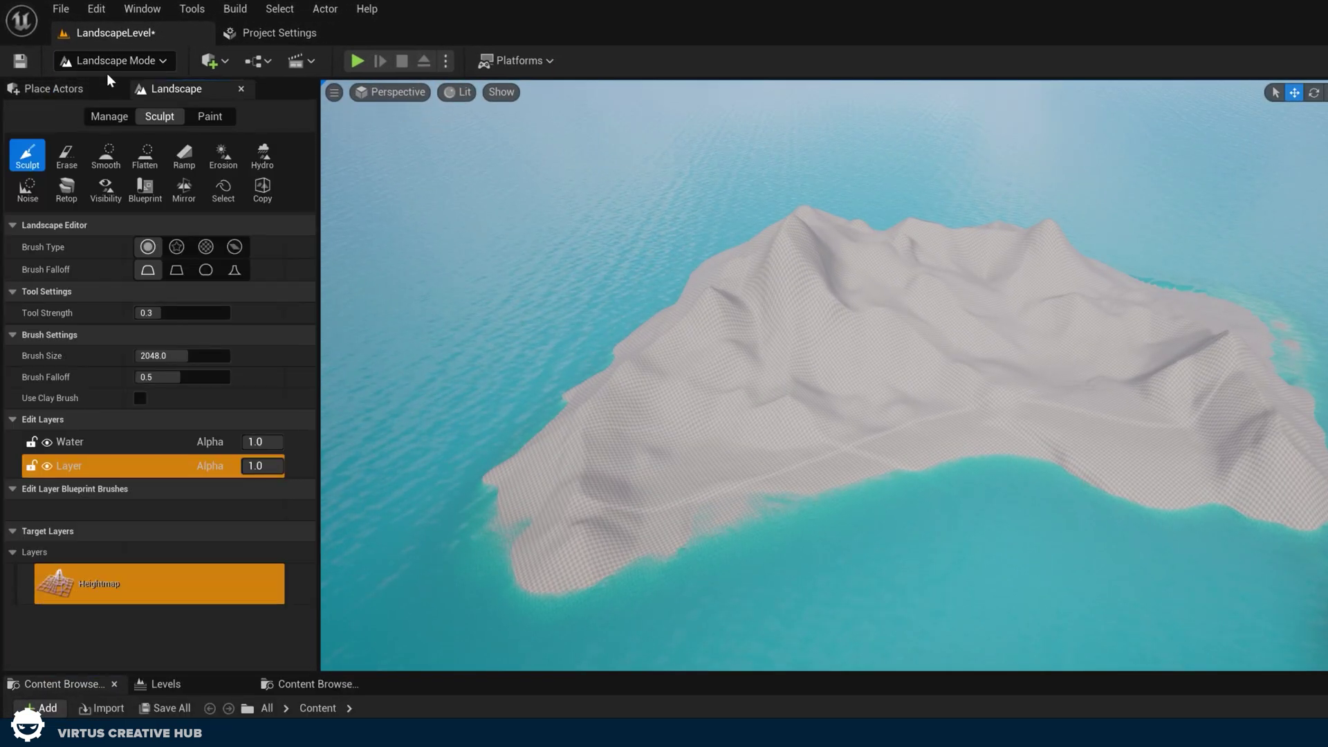
{"action": "left_click", "coordinate": [224, 119]}
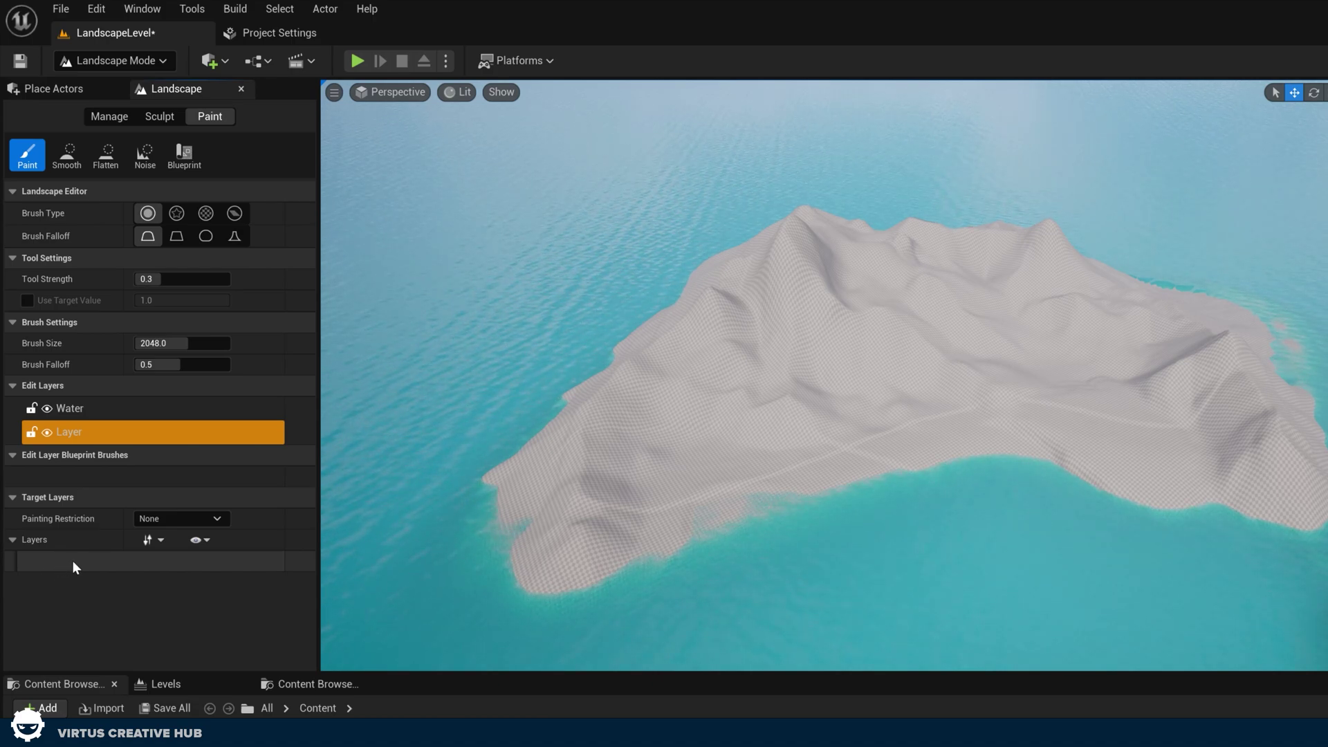
Step: Return to Selection mode and select the island Landscape actor in the level
{"action": "left_click", "coordinate": [84, 54]}
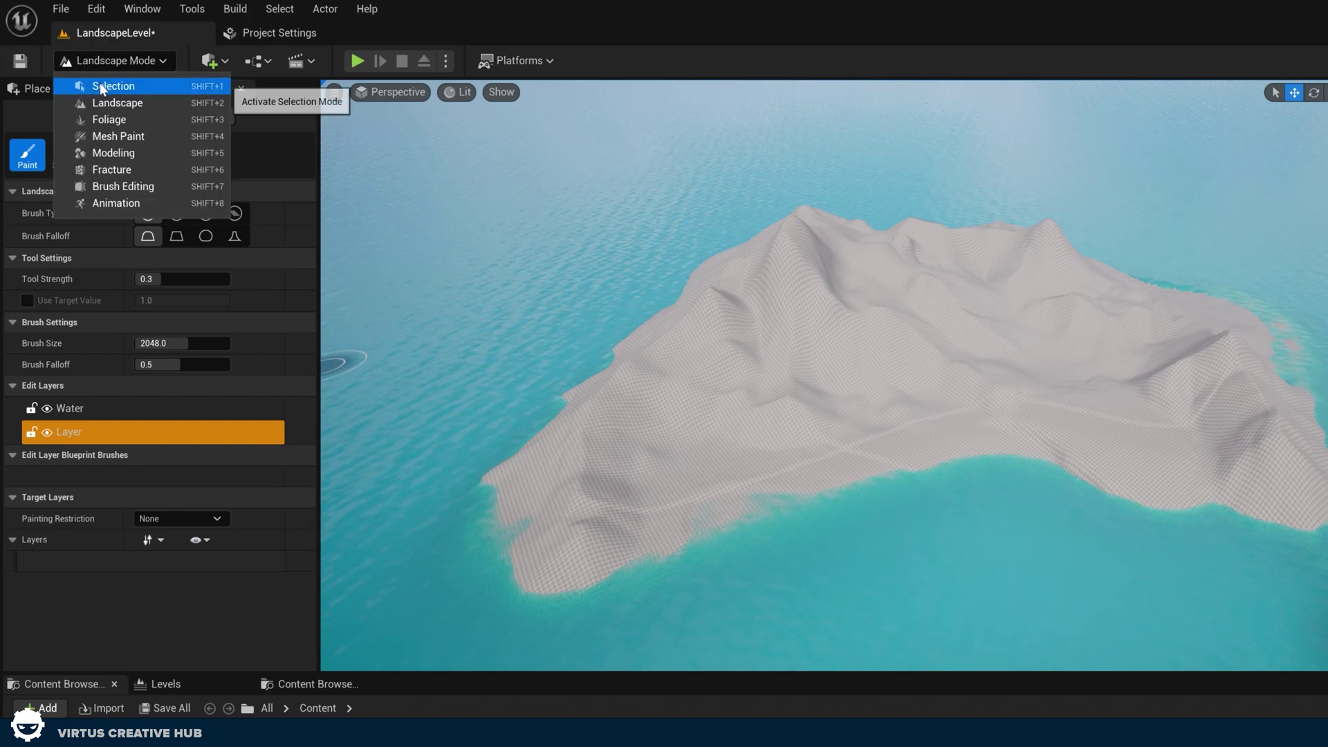
{"action": "left_click", "coordinate": [101, 86]}
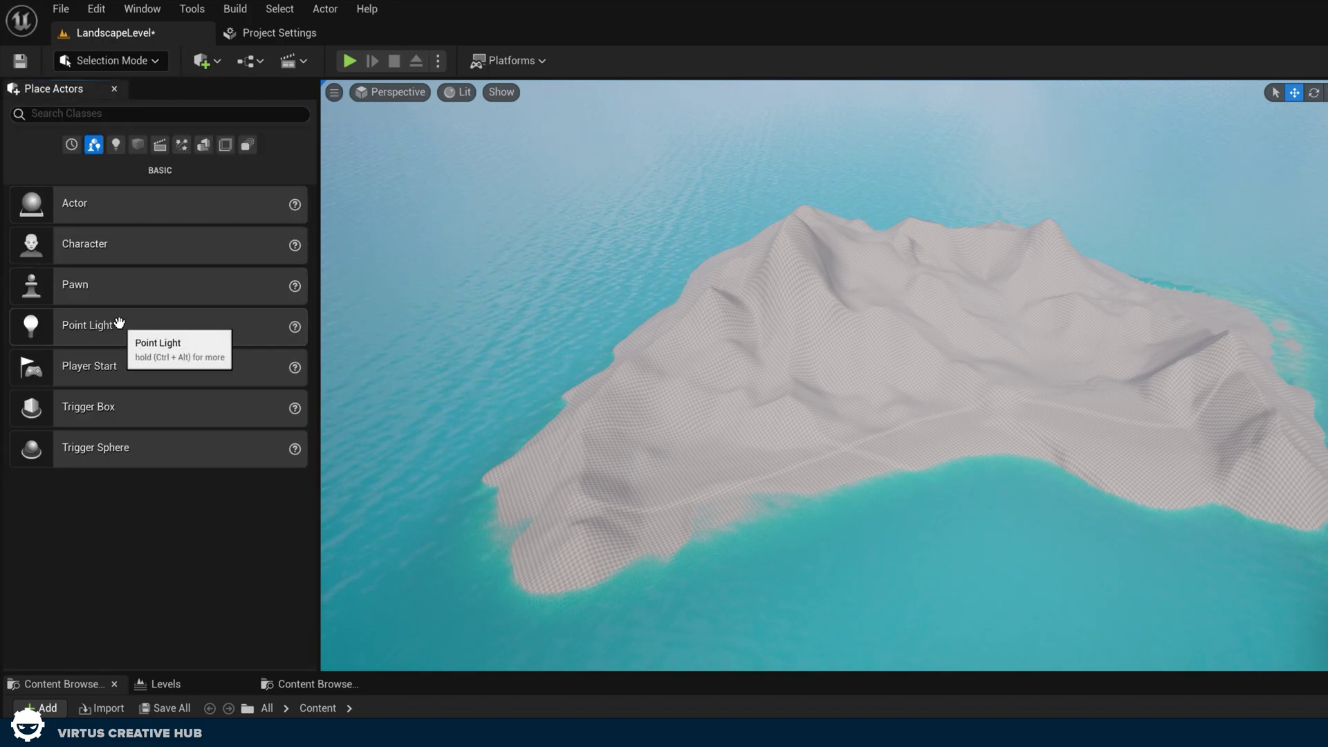
{"action": "left_click", "coordinate": [794, 367]}
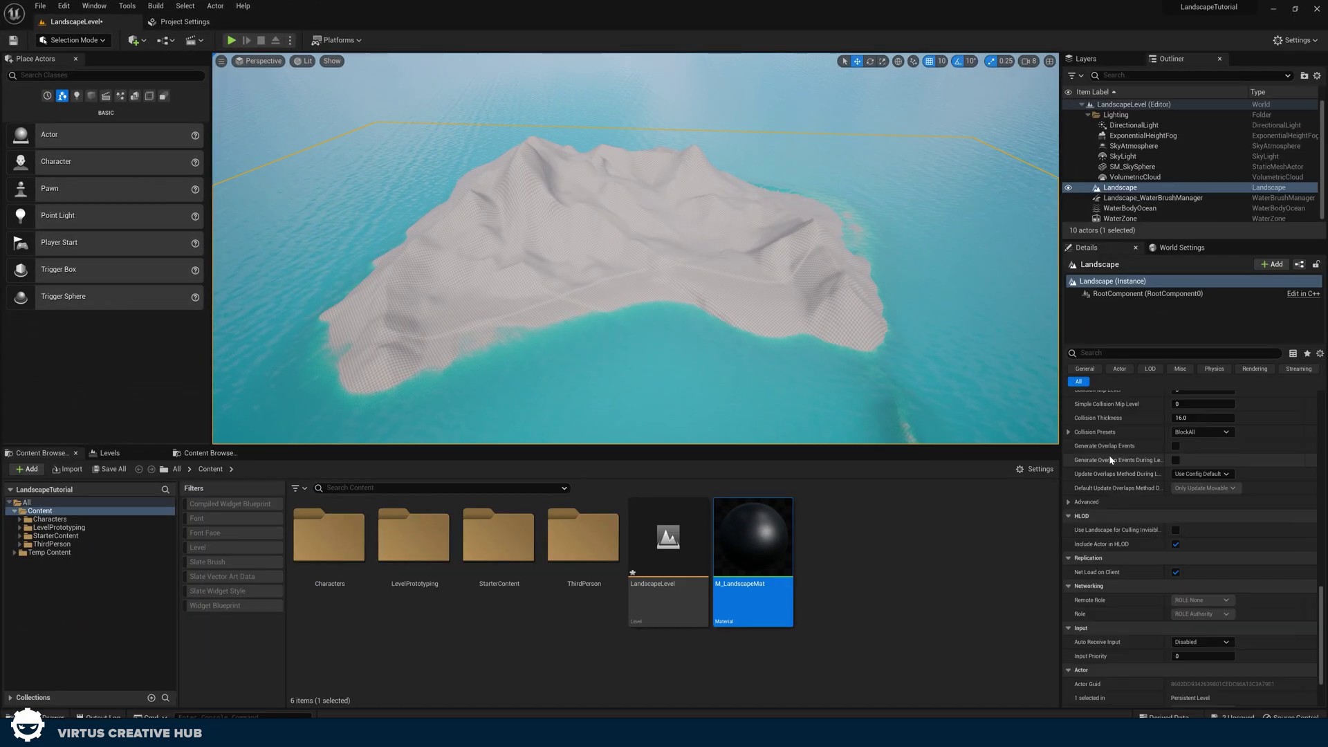
Step: Assign M_LandscapeMat as the Landscape Material of the selected Landscape actor
{"action": "scroll", "coordinate": [1107, 456], "scroll_direction": "down", "scroll_amount": 3}
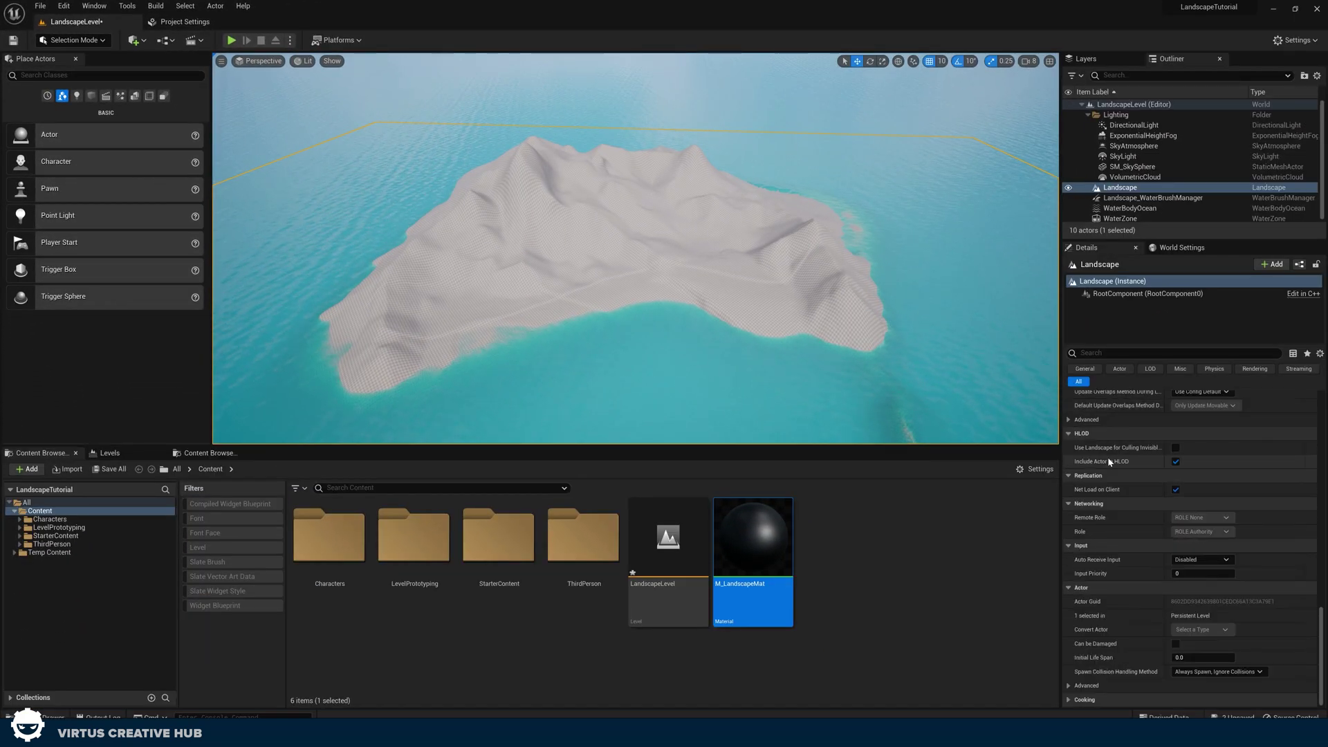
{"action": "scroll", "coordinate": [1116, 470], "scroll_direction": "up", "scroll_amount": 10}
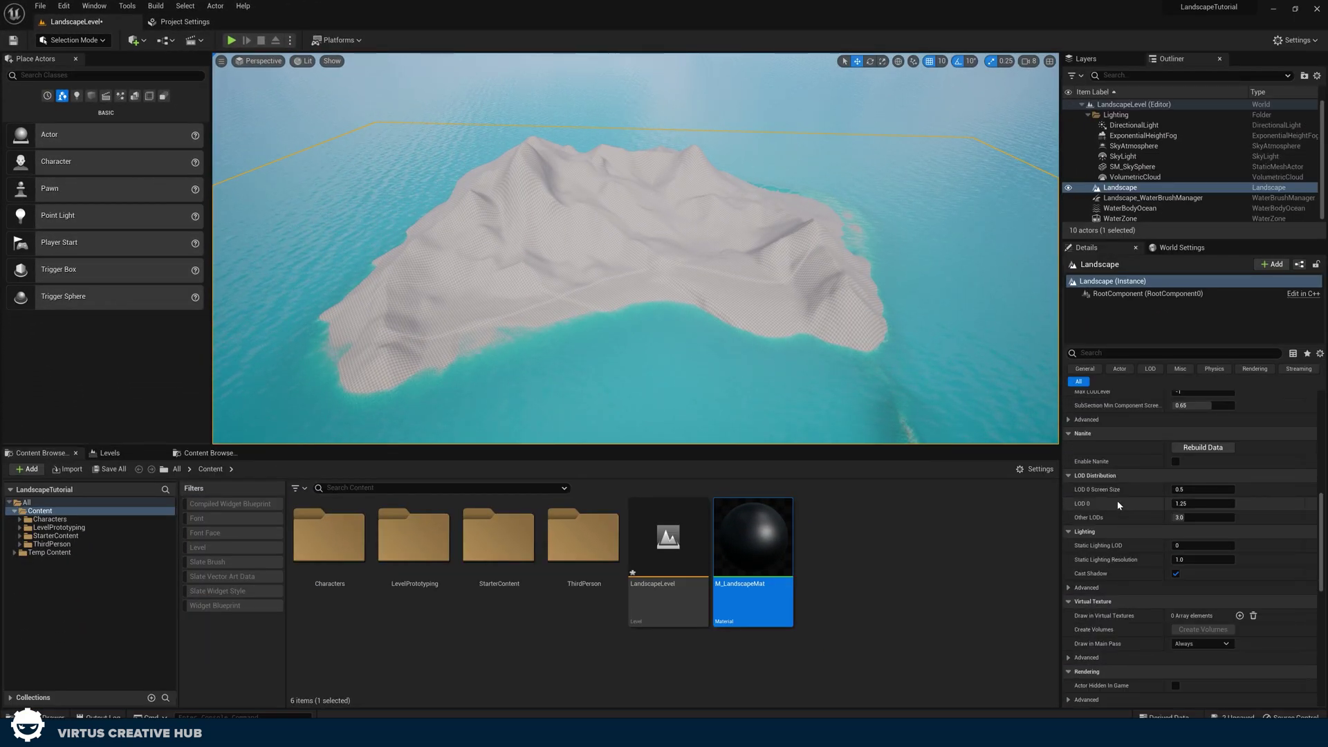
{"action": "scroll", "coordinate": [1120, 519], "scroll_direction": "up", "scroll_amount": 4}
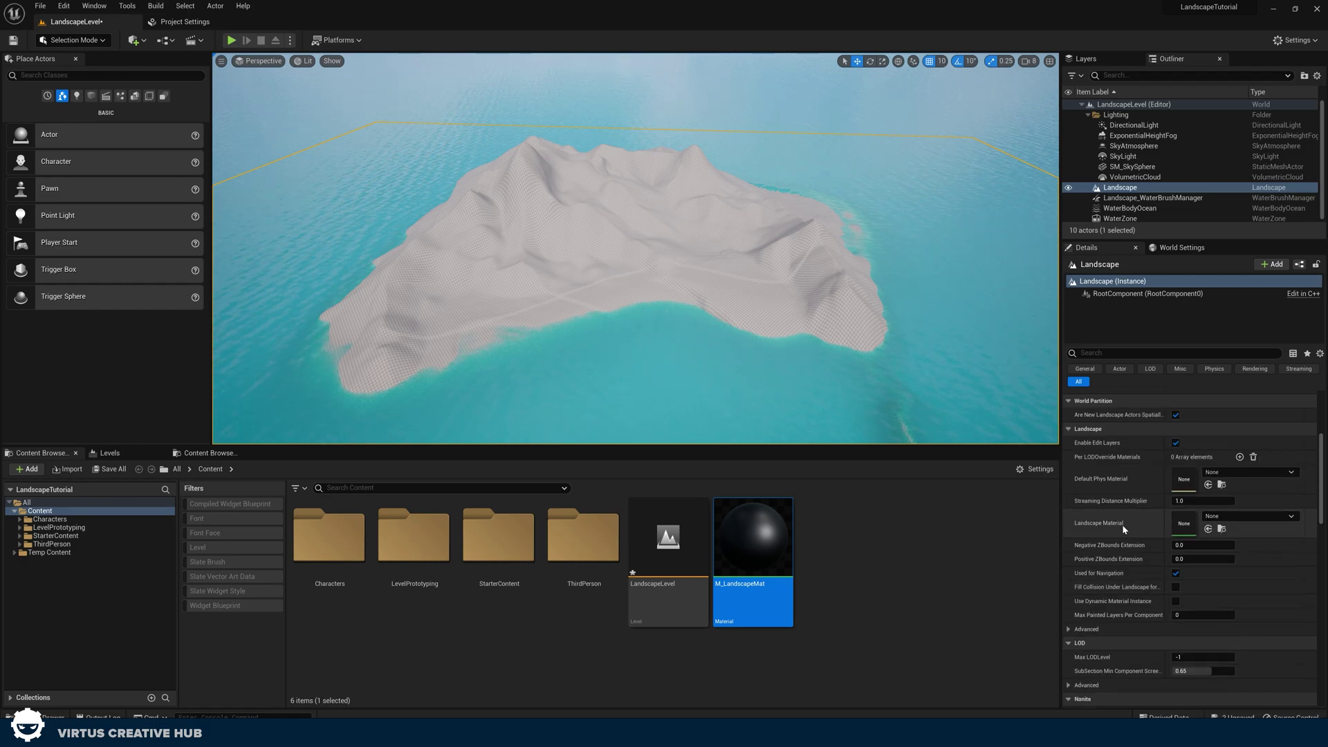
{"action": "scroll", "coordinate": [1104, 534], "scroll_direction": "up", "scroll_amount": 4}
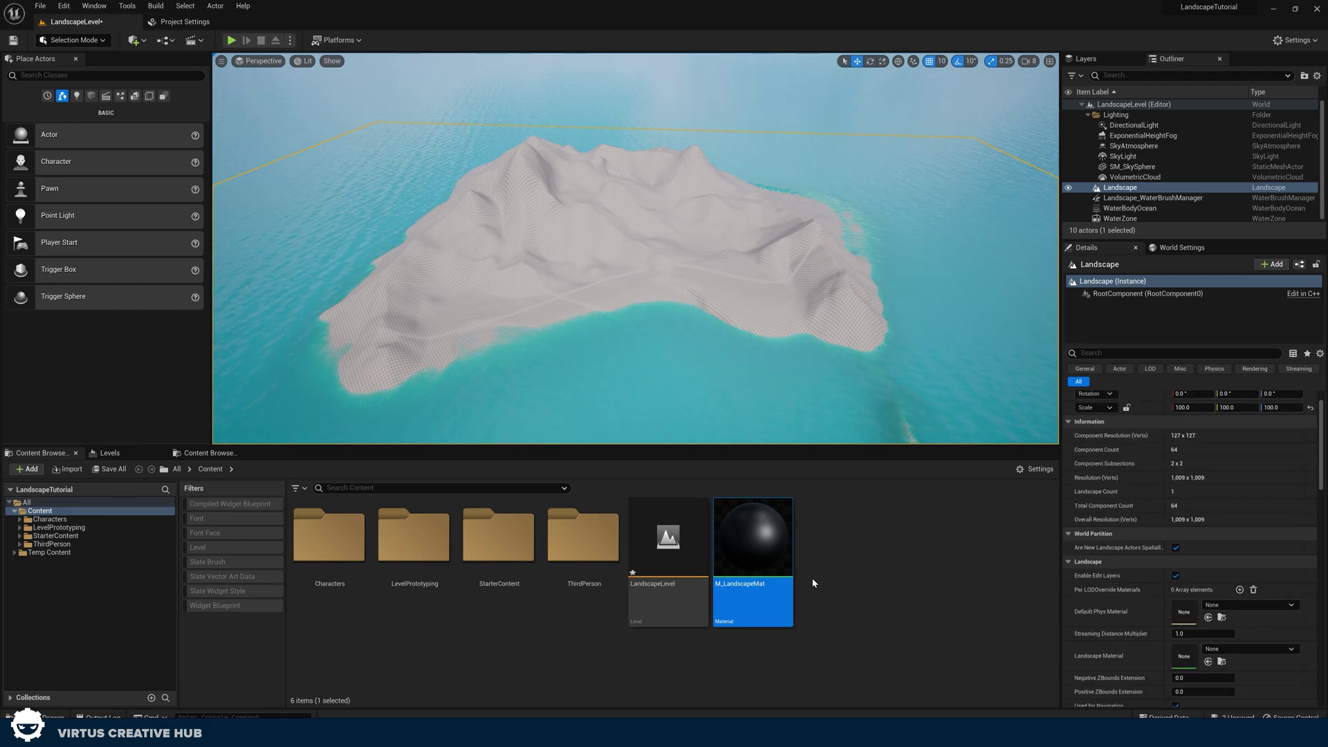
{"action": "left_click_drag", "start_coordinate": [754, 546], "coordinate": [1189, 657]}
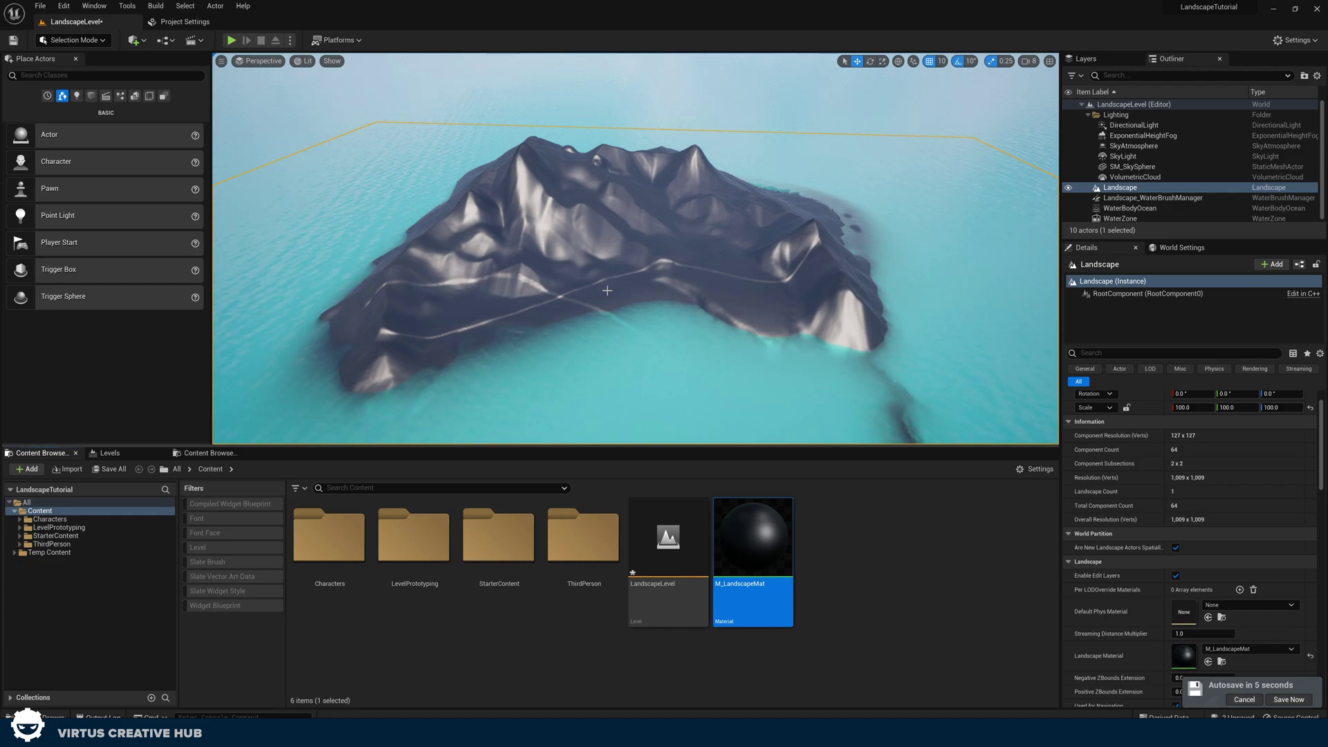
Step: Return to Landscape mode and create the weight-blended layer info Grass_LayerInfo for the Grass layer in LandscapeLevel_sharedassets
{"action": "left_click", "coordinate": [75, 41]}
{"action": "left_click", "coordinate": [73, 69]}
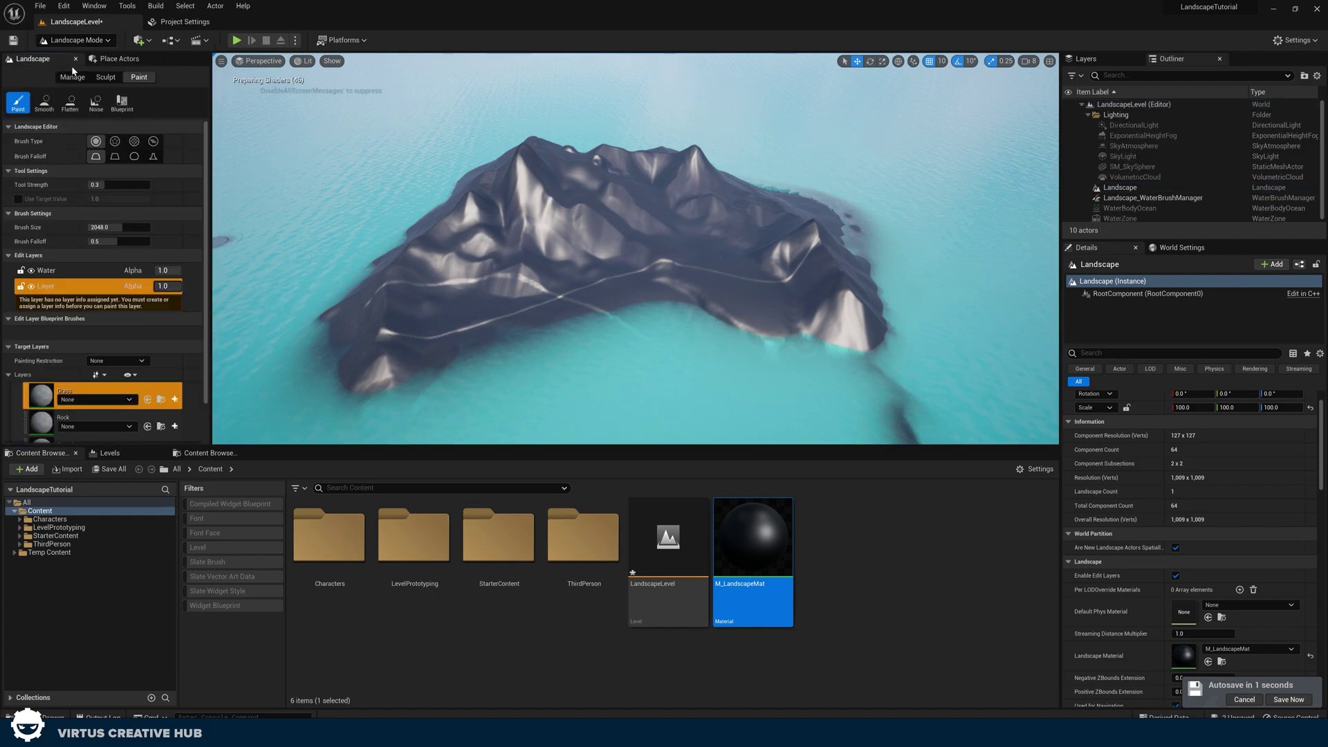
{"action": "scroll", "coordinate": [88, 325], "scroll_direction": "down", "scroll_amount": 2}
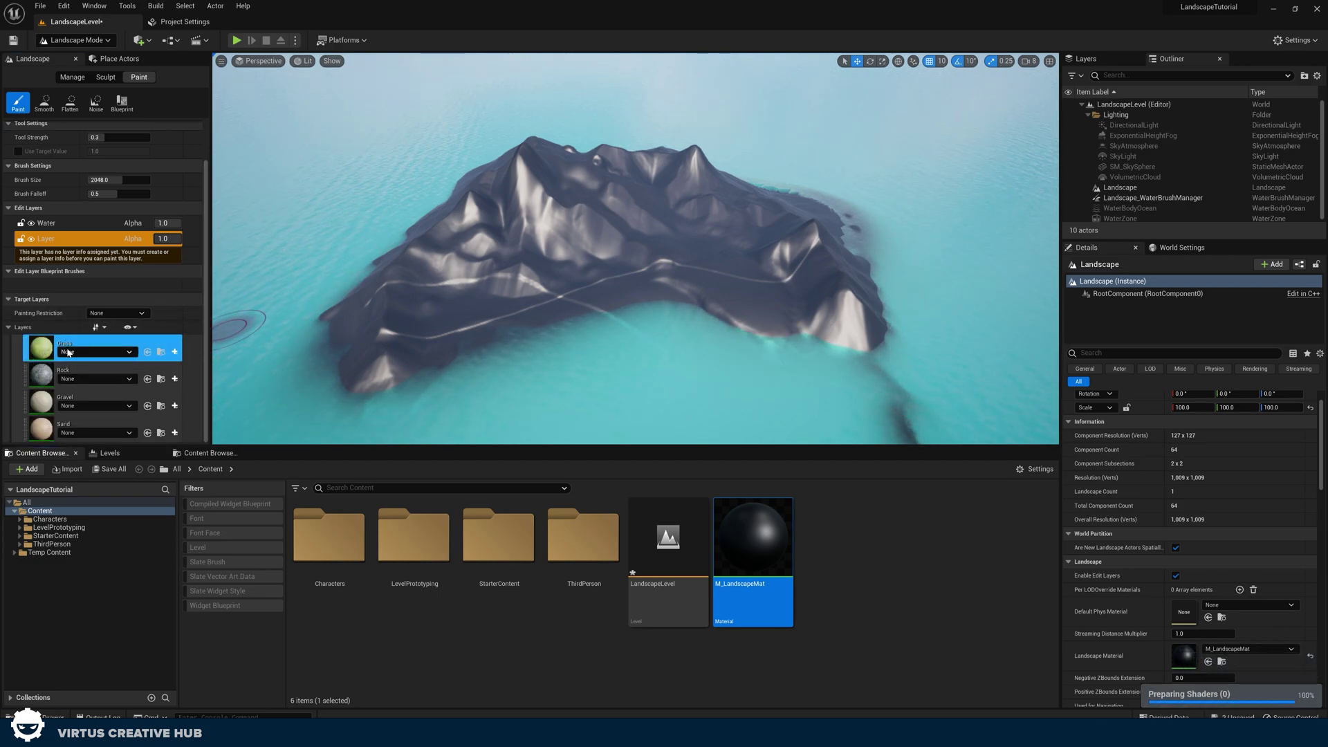
{"action": "left_click", "coordinate": [175, 352]}
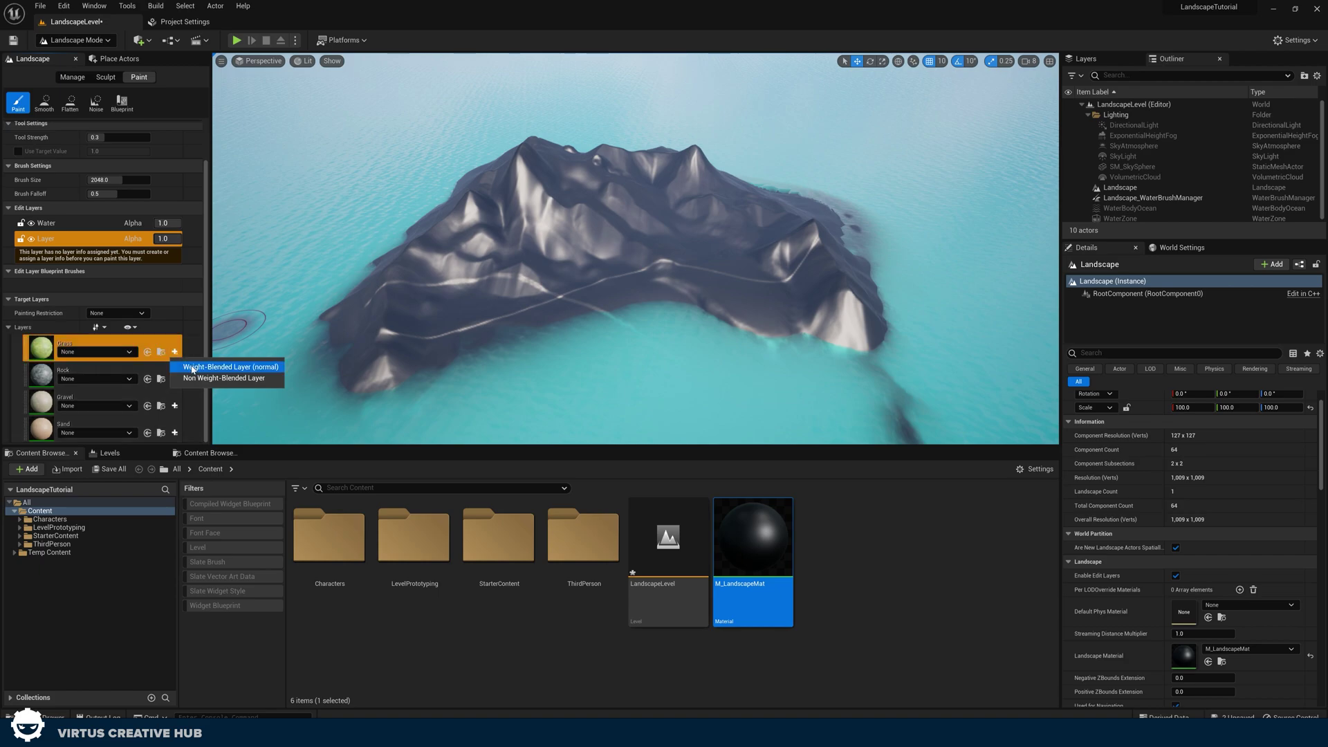
{"action": "left_click", "coordinate": [193, 368]}
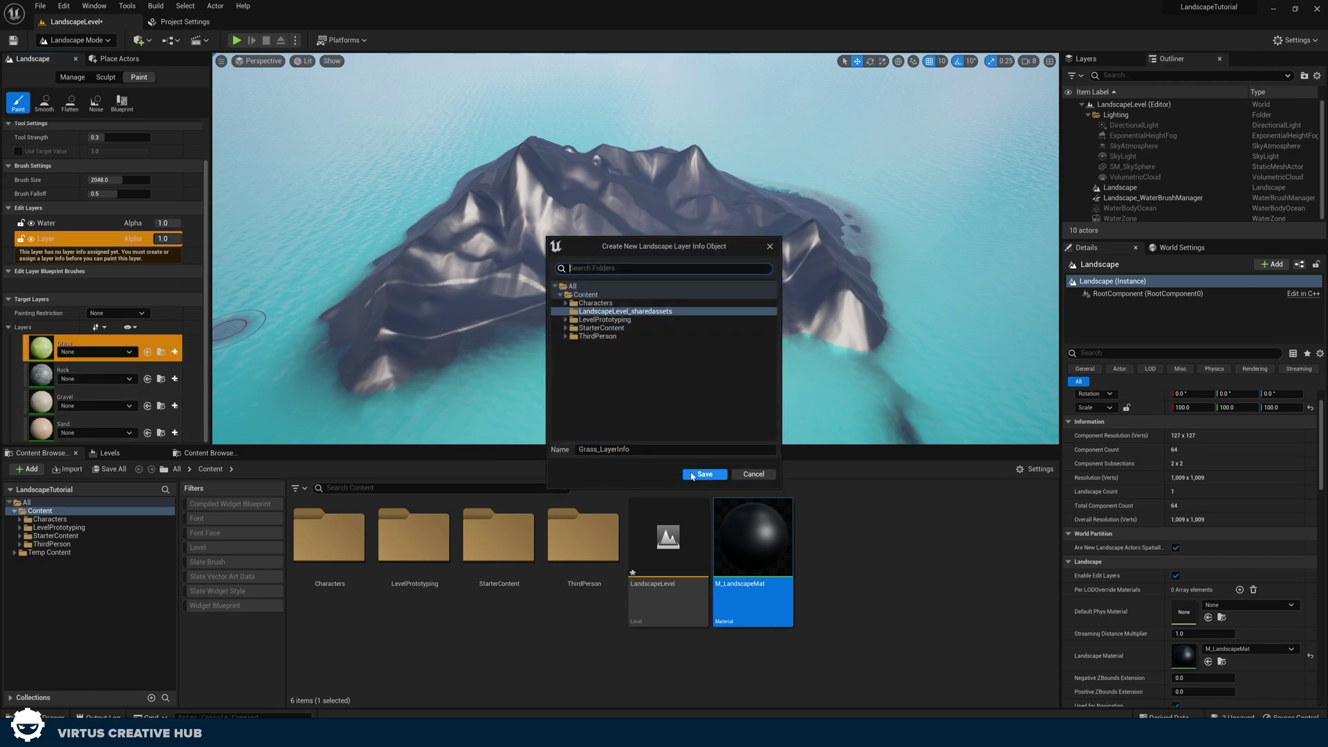
{"action": "left_click", "coordinate": [704, 475]}
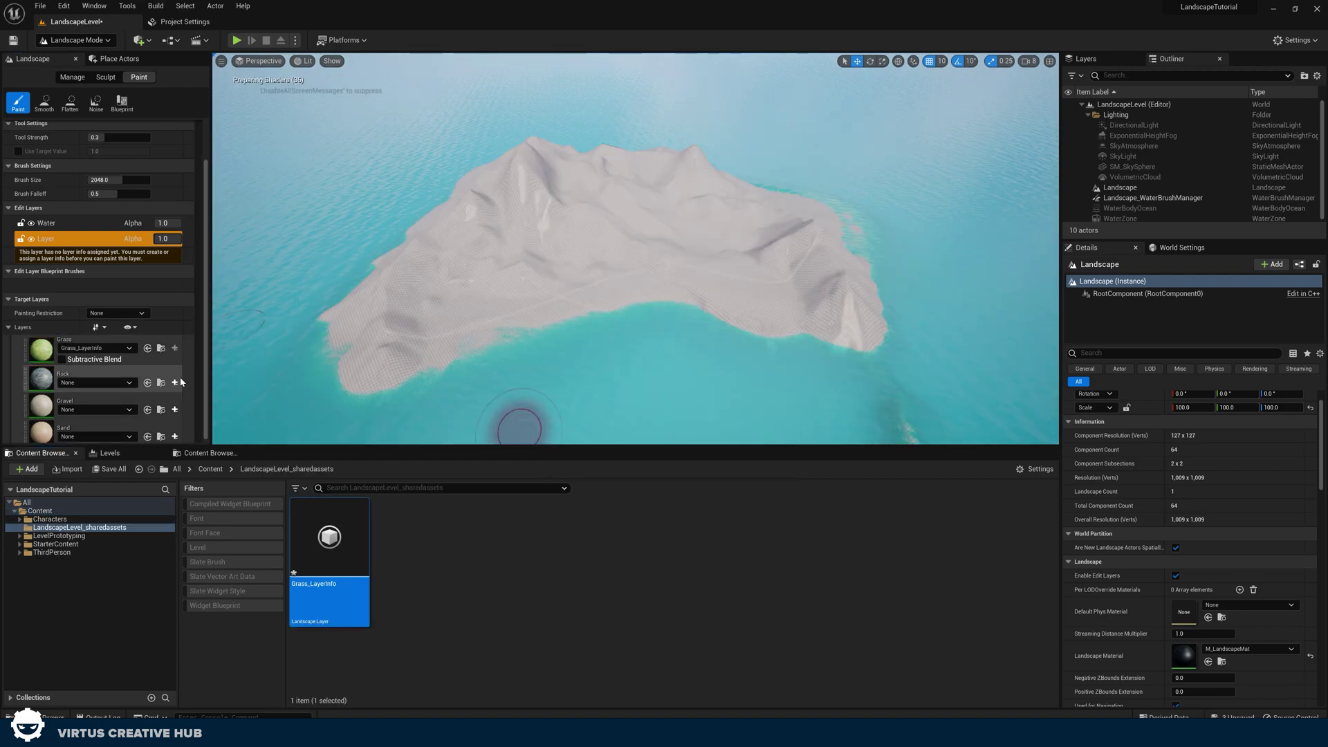
Step: Create weight-blended layer infos Rock_LayerInfo, Gravel_LayerInfo and Sand_LayerInfo for the remaining target layers
{"action": "left_click", "coordinate": [175, 382]}
{"action": "left_click", "coordinate": [203, 399]}
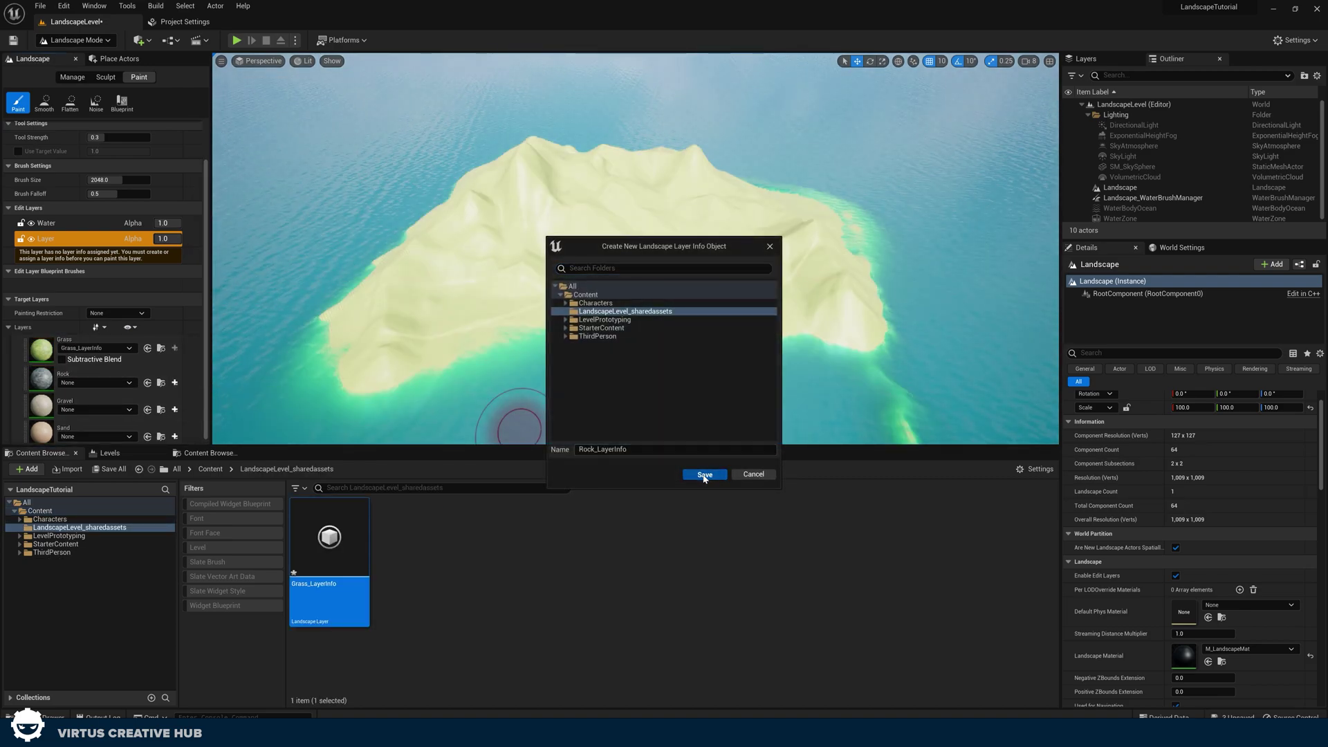
{"action": "left_click", "coordinate": [704, 474]}
{"action": "left_click", "coordinate": [175, 413]}
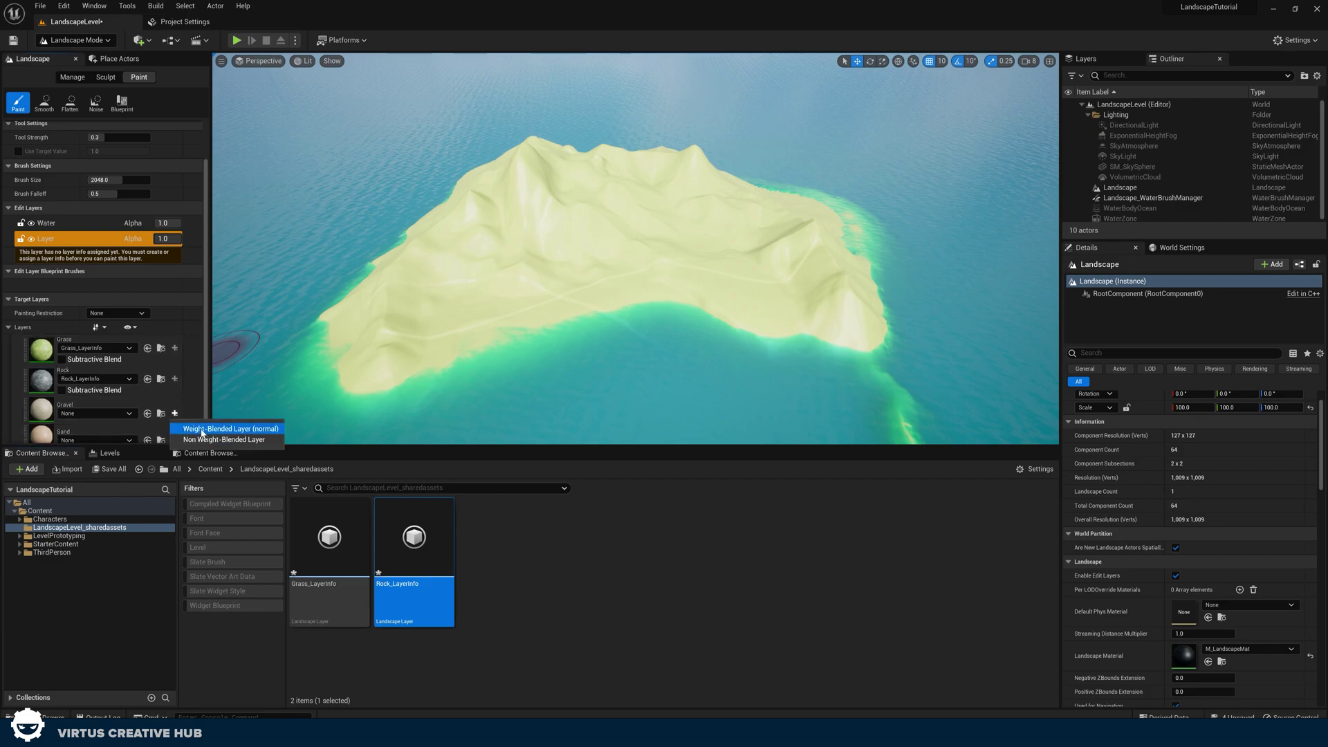
{"action": "left_click", "coordinate": [202, 430]}
{"action": "left_click", "coordinate": [706, 476]}
{"action": "left_click", "coordinate": [175, 434]}
{"action": "left_click", "coordinate": [208, 450]}
{"action": "left_click", "coordinate": [716, 475]}
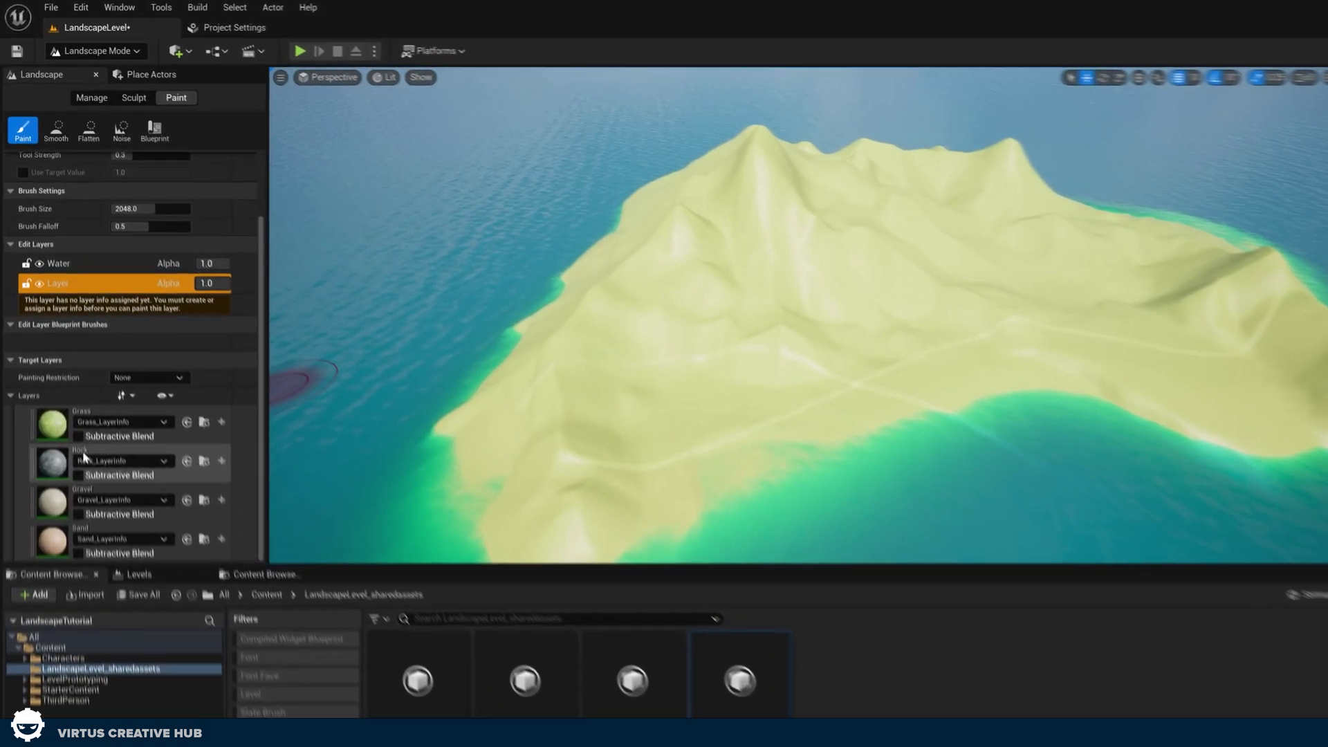
Step: Select the Rock target layer, try a test stroke on the island's slope and undo it
{"action": "left_click", "coordinate": [83, 446]}
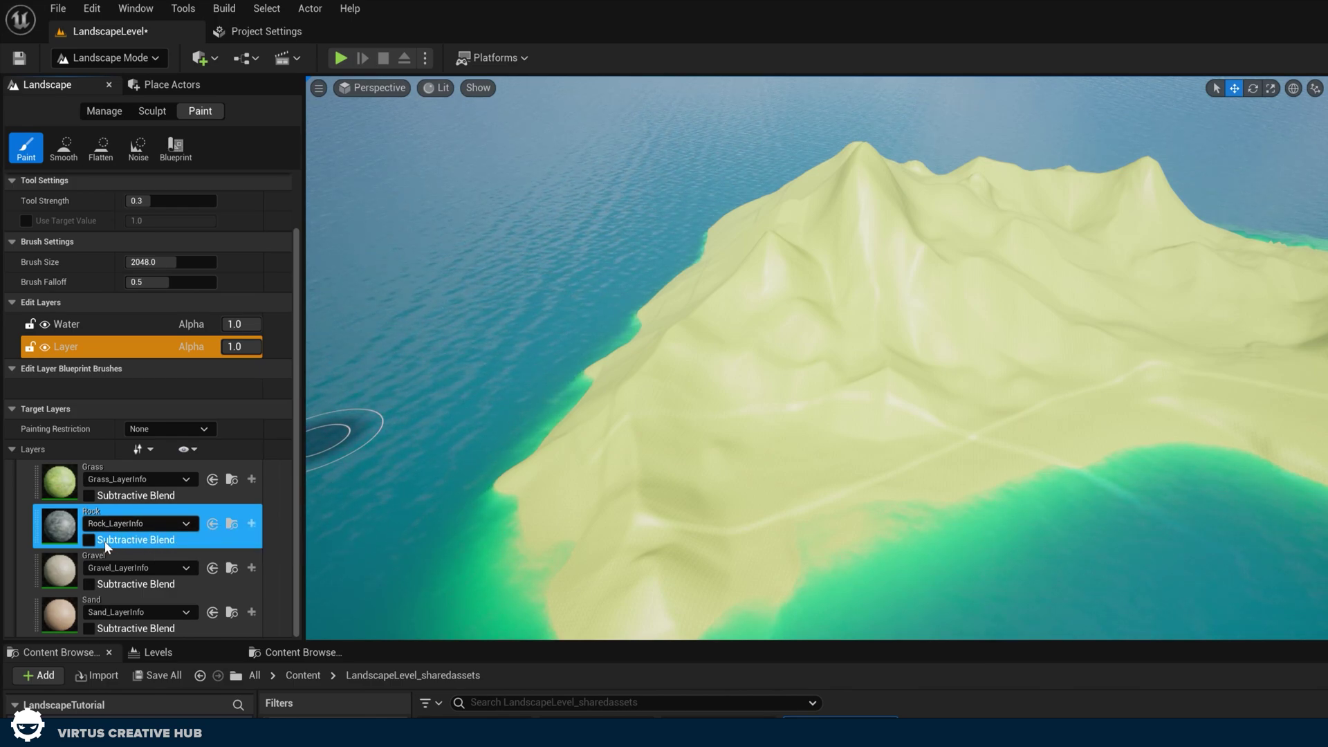
{"action": "scroll", "coordinate": [105, 543], "scroll_direction": "up", "scroll_amount": 3}
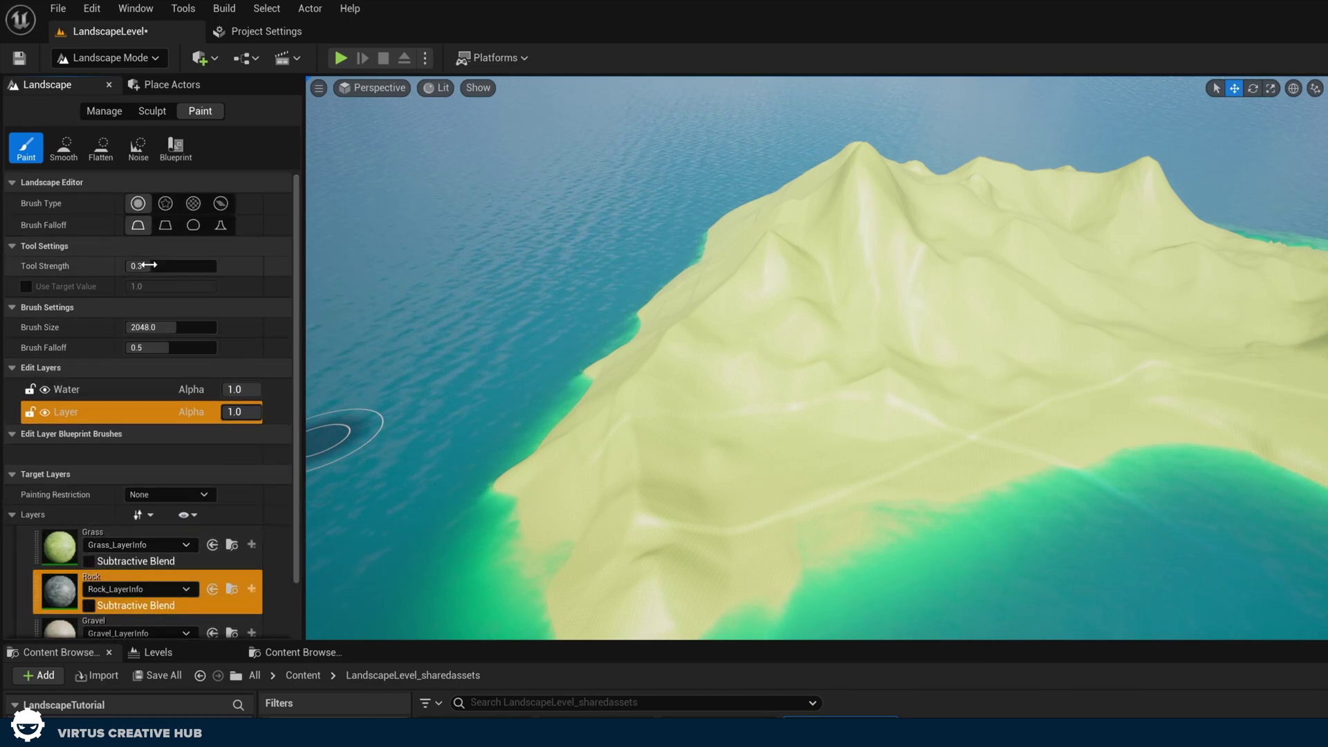
{"action": "mouse_move", "coordinate": [609, 442]}
{"action": "left_mouse_down"}
{"action": "mouse_move", "coordinate": [712, 451]}
{"action": "mouse_move", "coordinate": [635, 436]}
{"action": "left_mouse_up"}
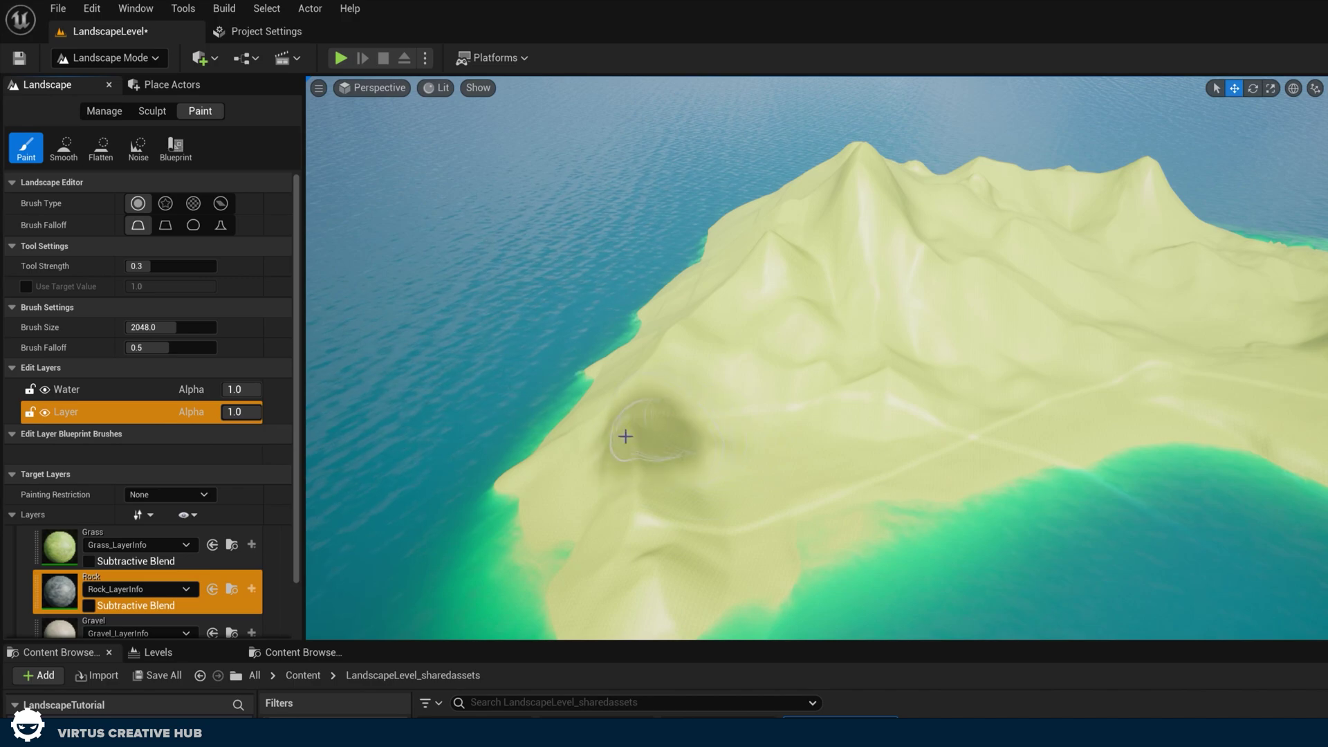
{"action": "key", "text": "ctrl+z"}
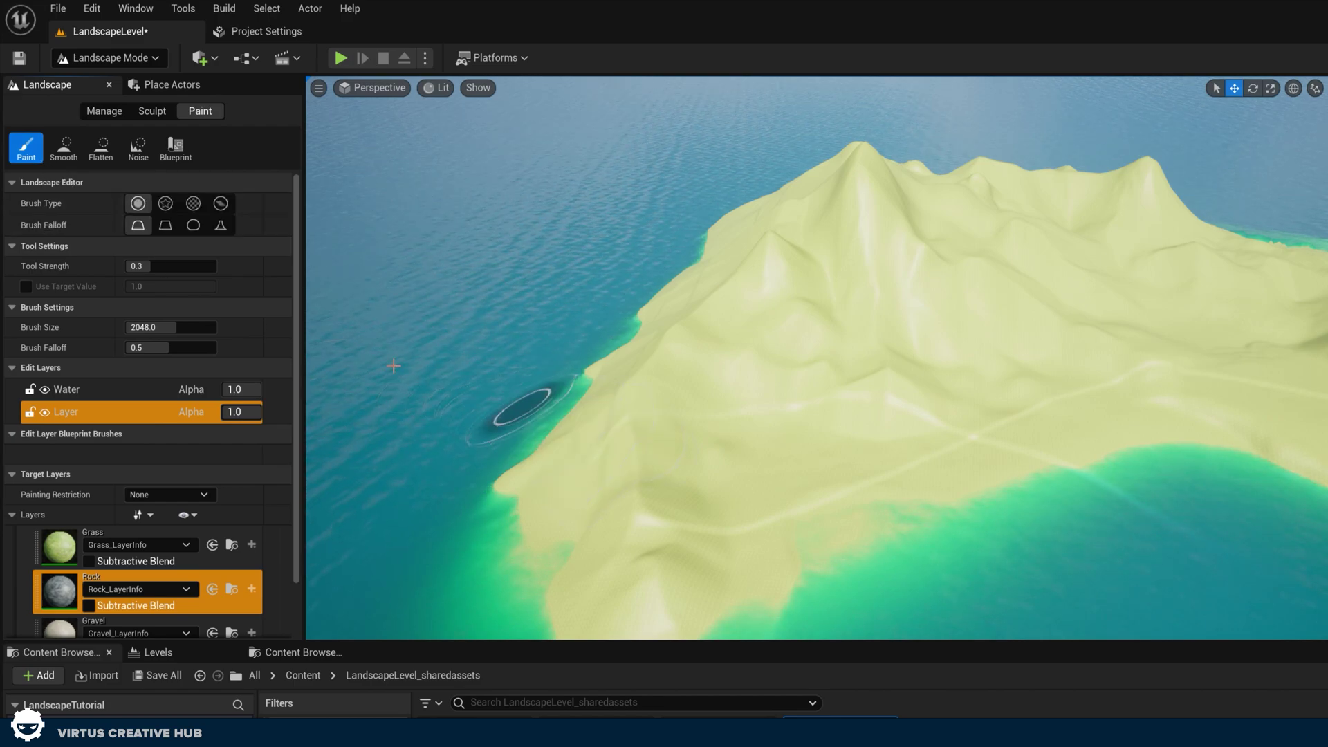
Step: Try Rock strokes across the island's slopes with brush size 3423.27417, tool strength 0.582667 and brush falloff 0.0
{"action": "mouse_move", "coordinate": [137, 327]}
{"action": "left_mouse_down"}
{"action": "mouse_move", "coordinate": [211, 327]}
{"action": "mouse_move", "coordinate": [159, 327]}
{"action": "mouse_move", "coordinate": [198, 328]}
{"action": "left_mouse_up"}
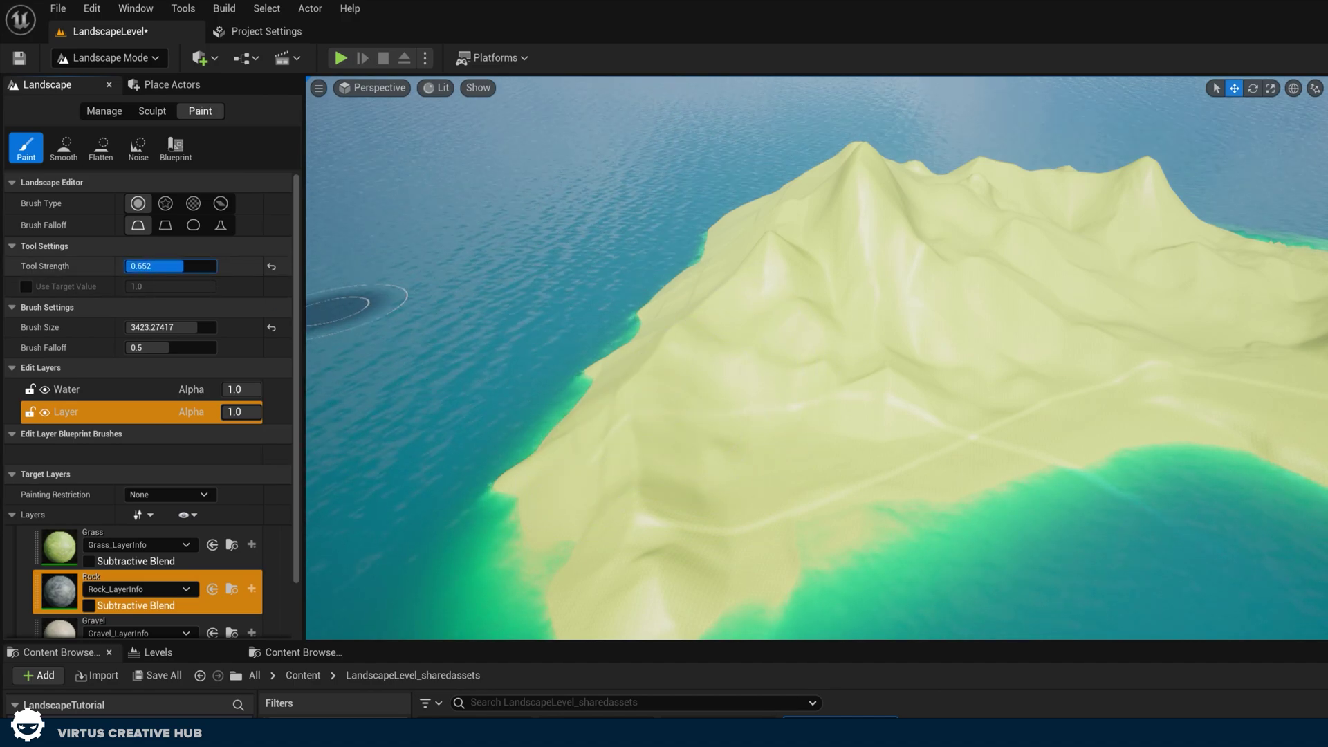
{"action": "left_click_drag", "start_coordinate": [197, 265], "coordinate": [177, 265]}
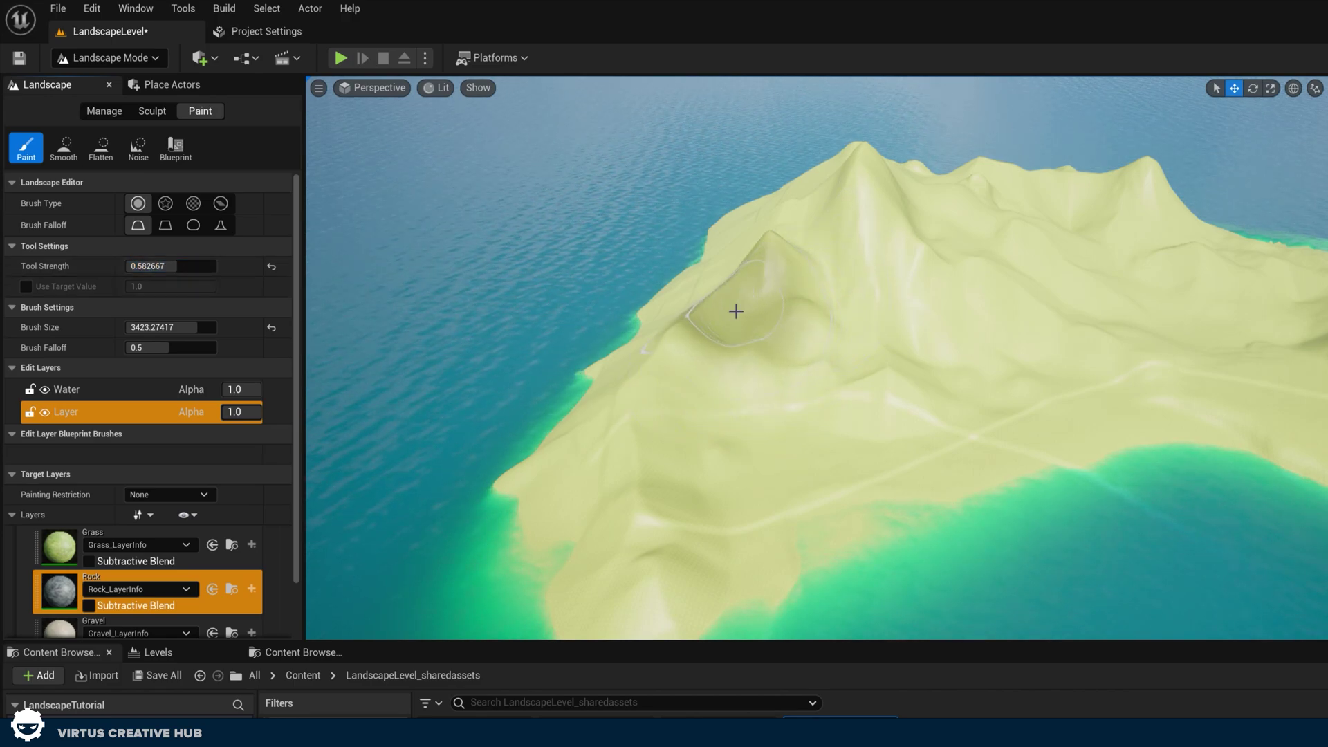
{"action": "left_click_drag", "start_coordinate": [166, 343], "coordinate": [213, 347]}
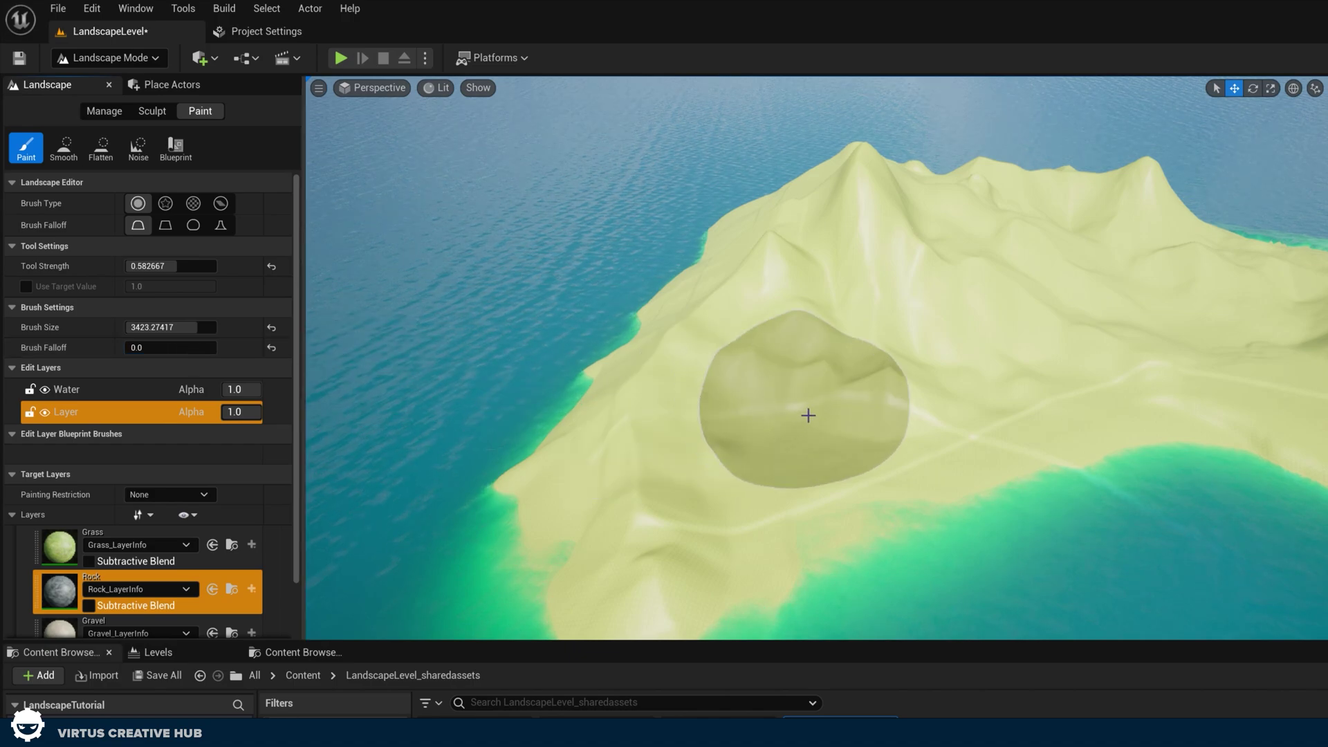
{"action": "mouse_move", "coordinate": [795, 380]}
{"action": "left_mouse_down"}
{"action": "mouse_move", "coordinate": [688, 415]}
{"action": "mouse_move", "coordinate": [862, 341]}
{"action": "mouse_move", "coordinate": [1162, 319]}
{"action": "mouse_move", "coordinate": [833, 322]}
{"action": "left_mouse_up"}
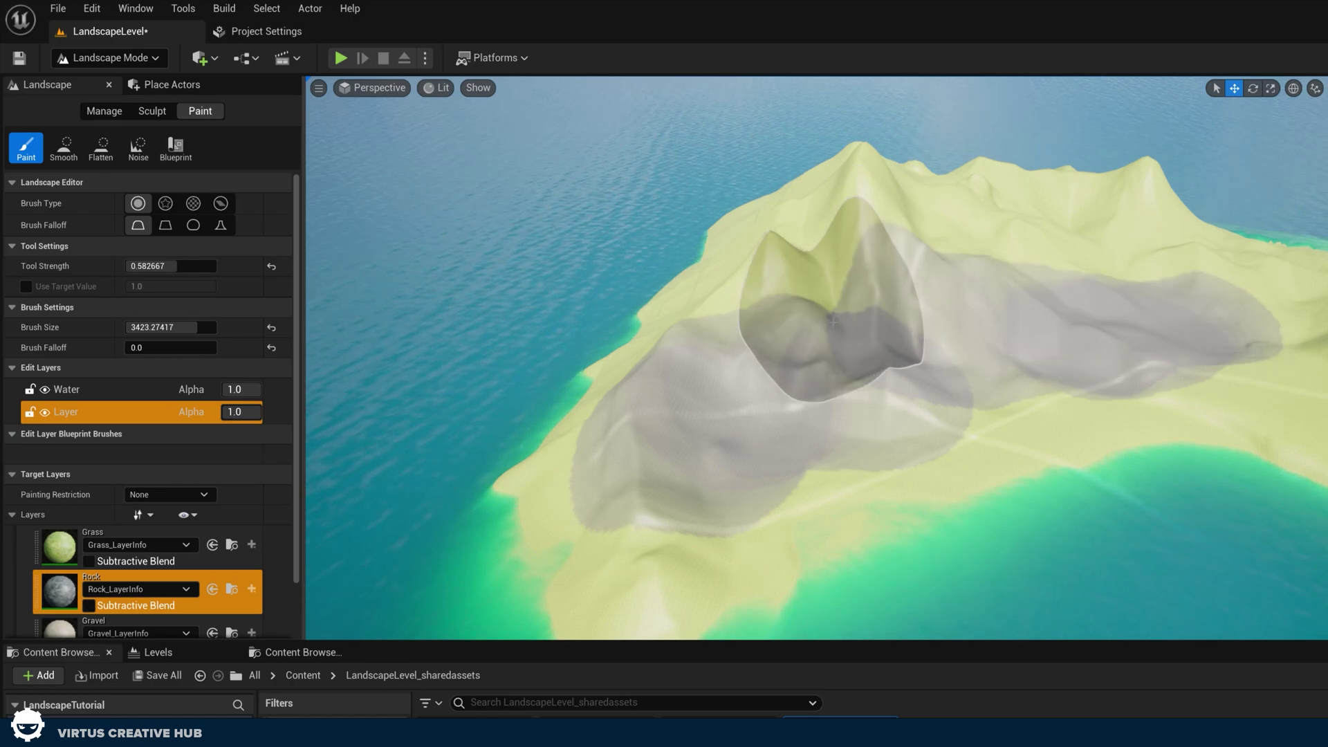
Step: Set the brush falloff to 0.768 and undo the hard-edged Rock strokes
{"action": "left_click_drag", "start_coordinate": [137, 348], "coordinate": [195, 348]}
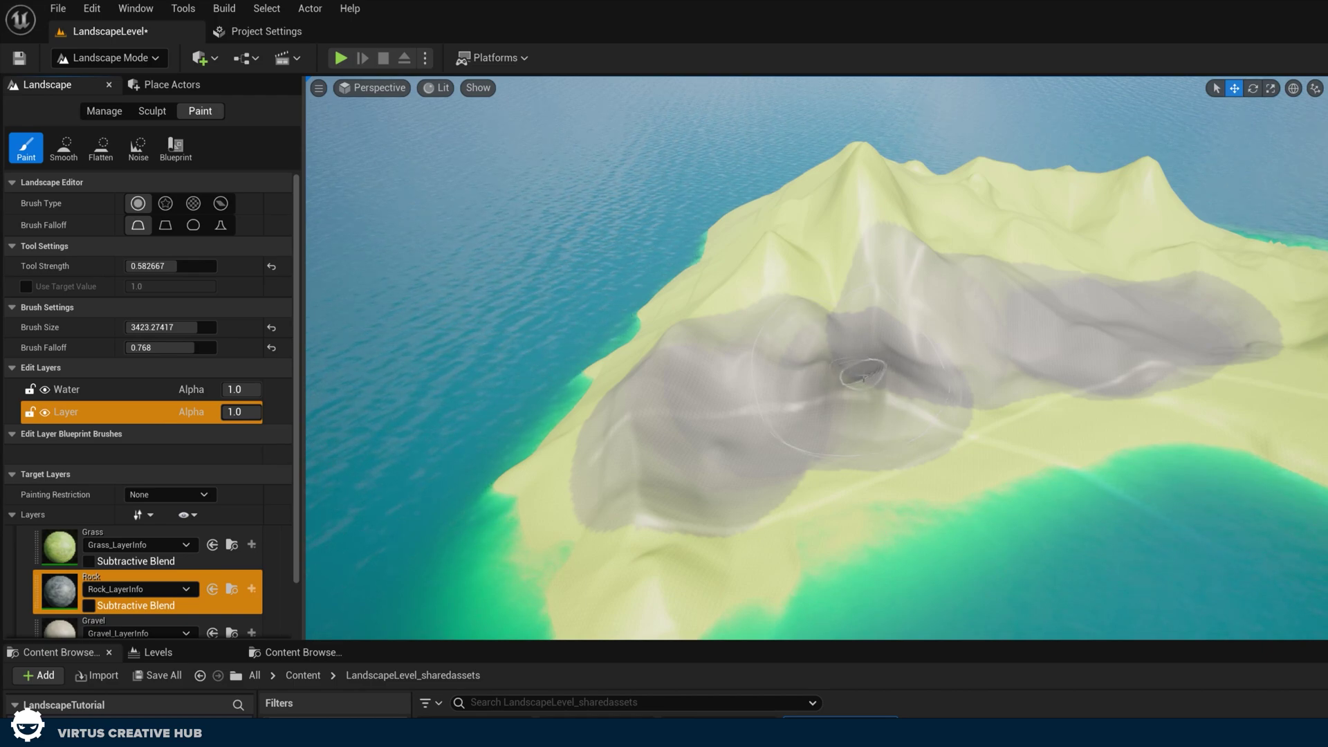
{"action": "key", "text": "ctrl+z"}
{"action": "key", "text": "ctrl+z"}
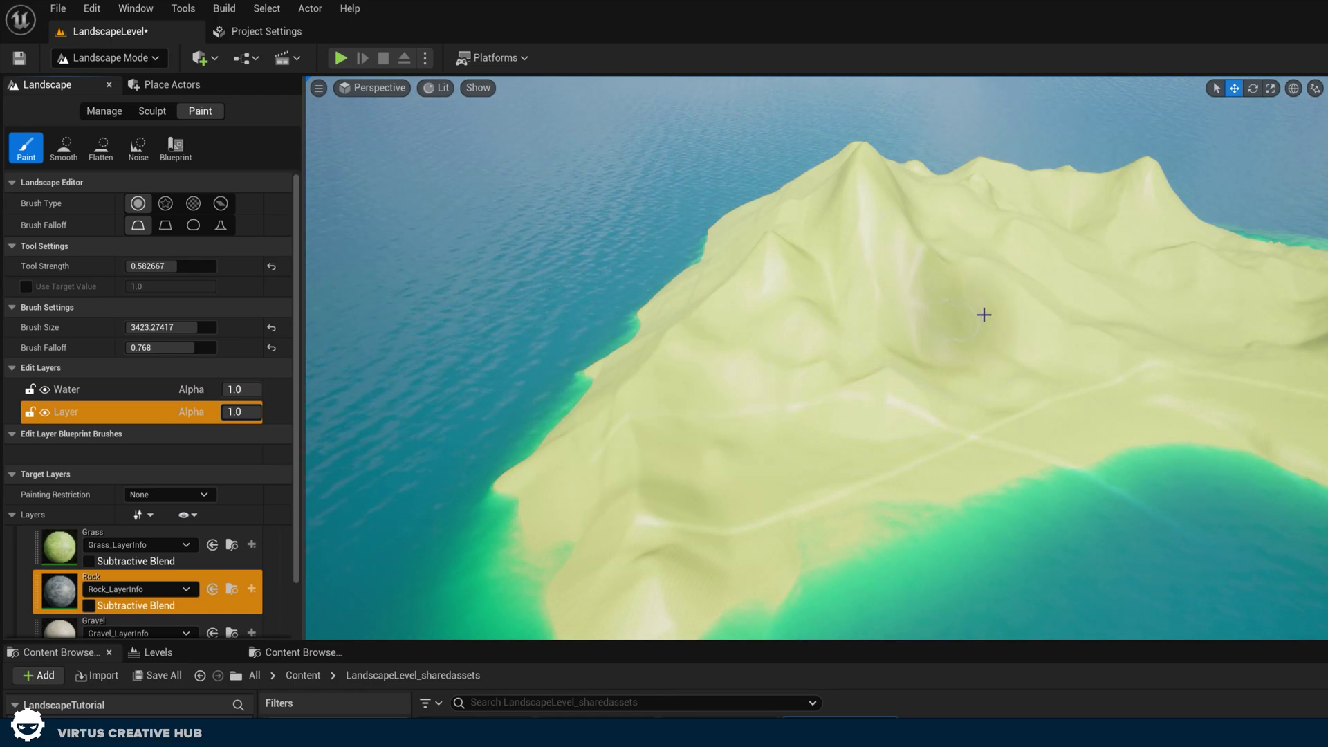
Step: Try painting soft-edged Rock across the mountain slopes and undo the strokes
{"action": "mouse_move", "coordinate": [1013, 307]}
{"action": "left_mouse_down"}
{"action": "mouse_move", "coordinate": [892, 315]}
{"action": "mouse_move", "coordinate": [688, 395]}
{"action": "mouse_move", "coordinate": [1102, 332]}
{"action": "left_mouse_up"}
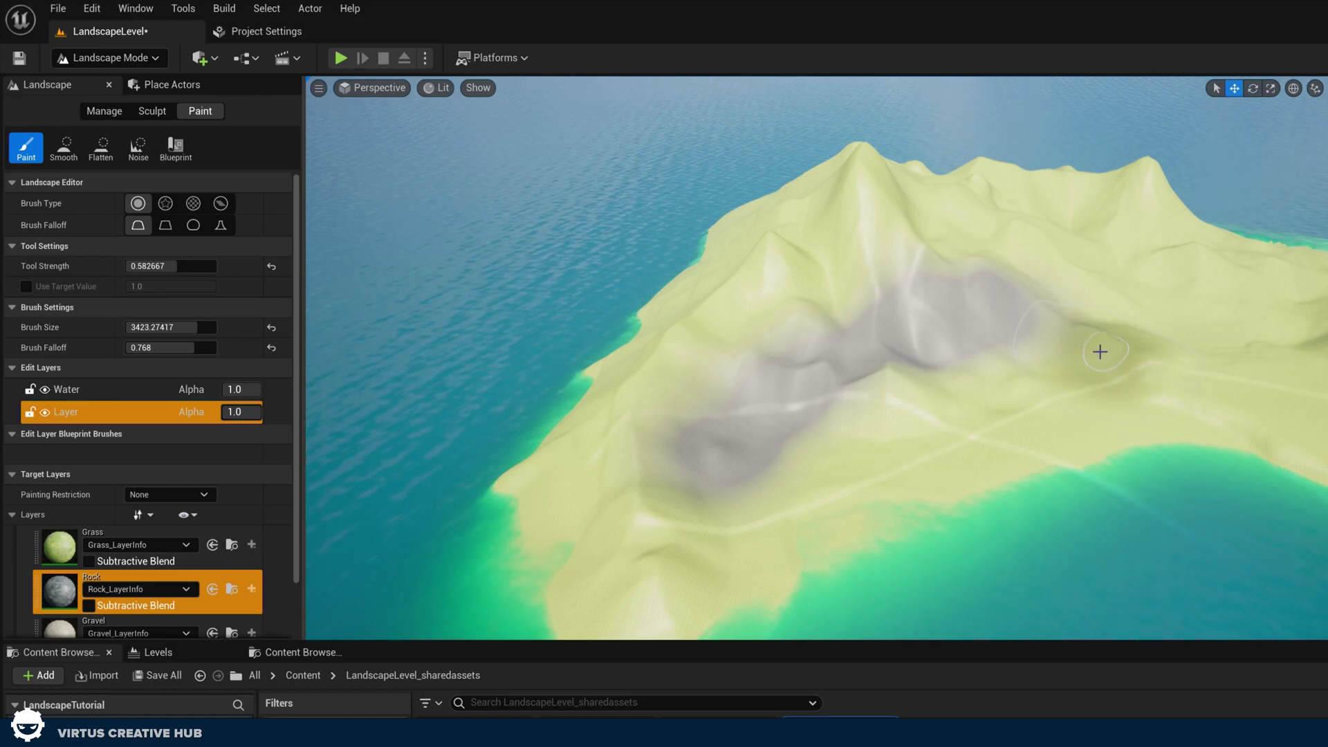
{"action": "key", "text": "ctrl+z"}
{"action": "key", "text": "ctrl+z"}
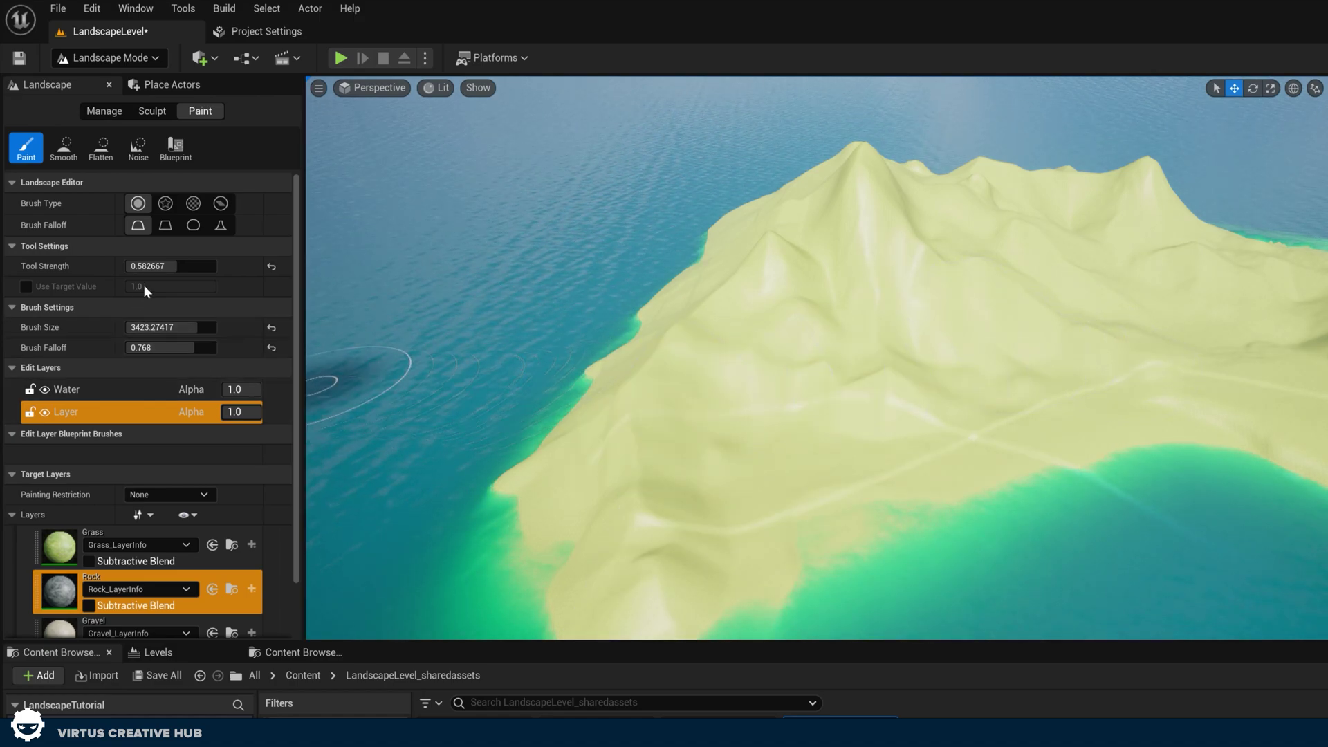
Step: Set the tool strength to 0.742667 and the brush size to 2991.064697 for painting the Rock layer
{"action": "left_click_drag", "start_coordinate": [187, 267], "coordinate": [193, 267]}
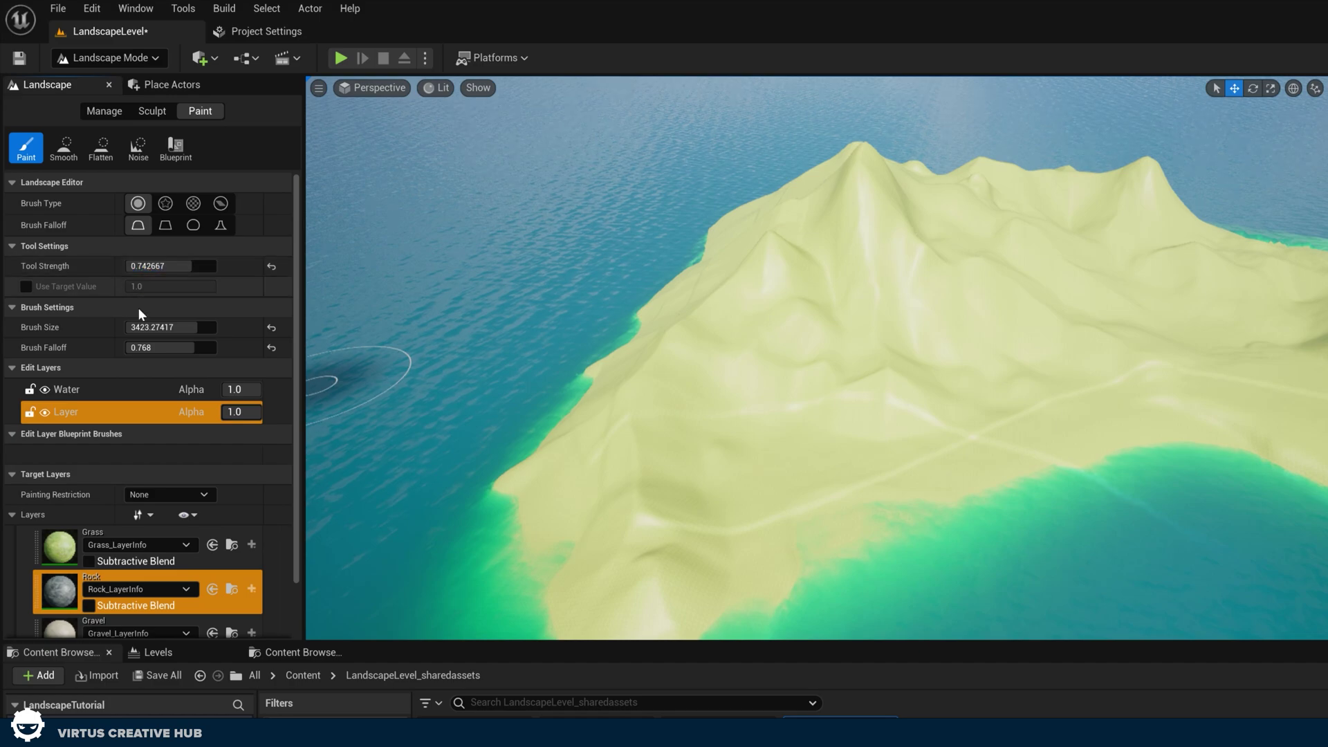
{"action": "mouse_move", "coordinate": [169, 327]}
{"action": "left_mouse_down"}
{"action": "mouse_move", "coordinate": [140, 328]}
{"action": "mouse_move", "coordinate": [165, 327]}
{"action": "mouse_move", "coordinate": [151, 348]}
{"action": "left_mouse_up"}
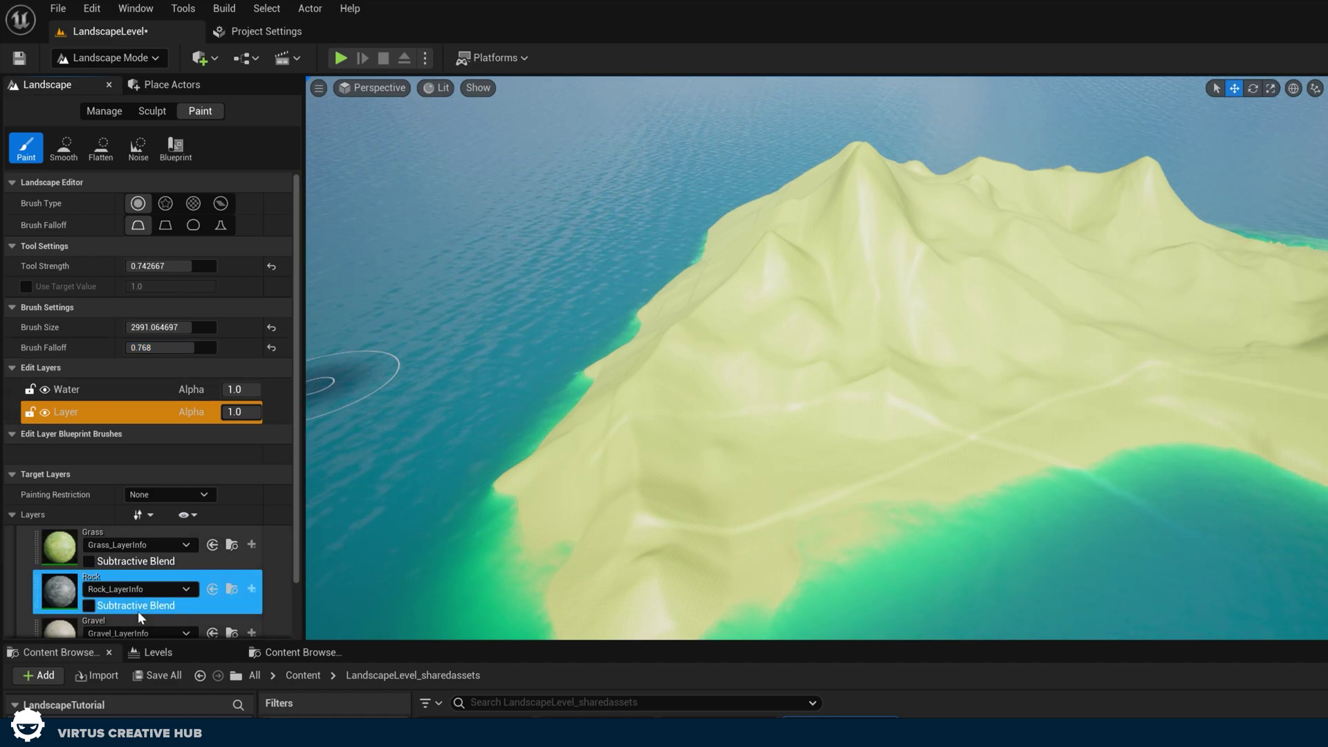
{"action": "scroll", "coordinate": [138, 611], "scroll_direction": "down", "scroll_amount": 3}
{"action": "left_click_drag", "start_coordinate": [657, 505], "coordinate": [682, 540]}
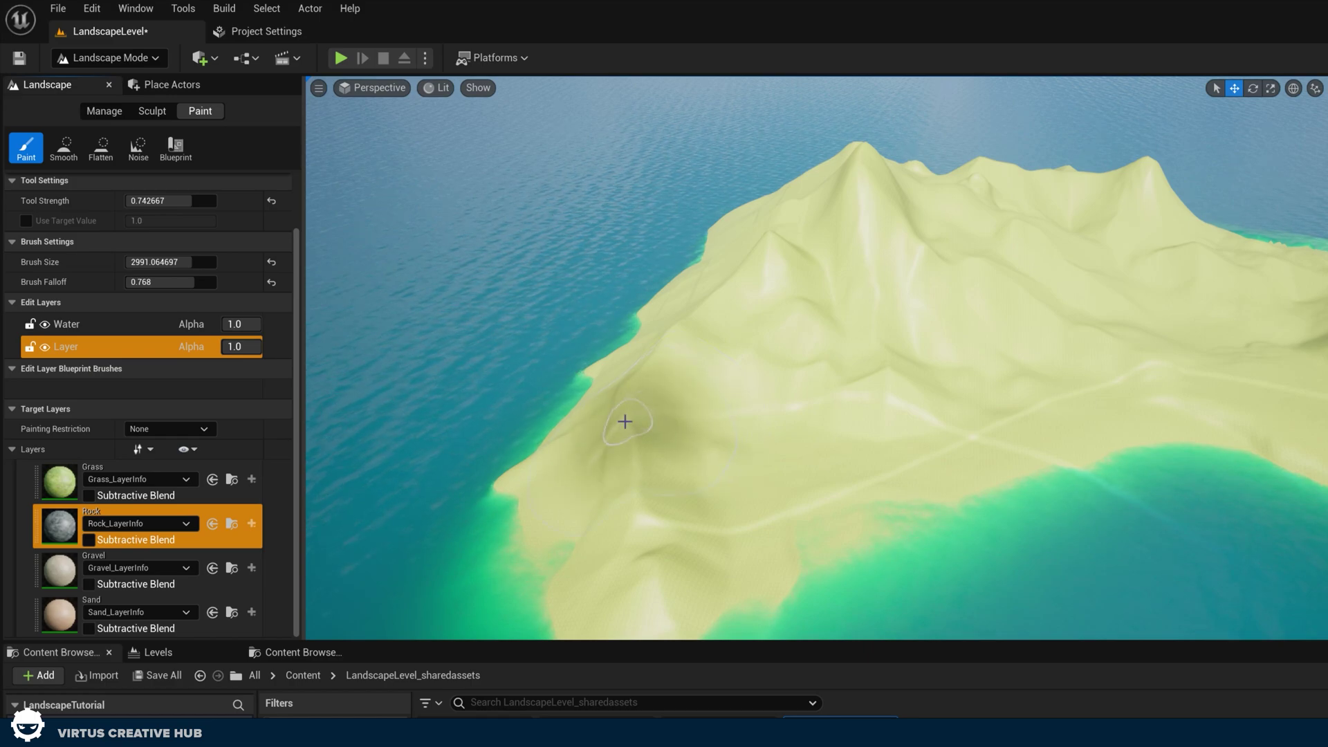
Step: Set the viewport camera speed to 6 while moving closer to the island's slopes
{"action": "mouse_move", "coordinate": [670, 423]}
{"action": "right_mouse_down"}
{"action": "mouse_move", "coordinate": [622, 443]}
{"action": "mouse_move", "coordinate": [581, 429]}
{"action": "mouse_move", "coordinate": [595, 426]}
{"action": "right_mouse_up"}
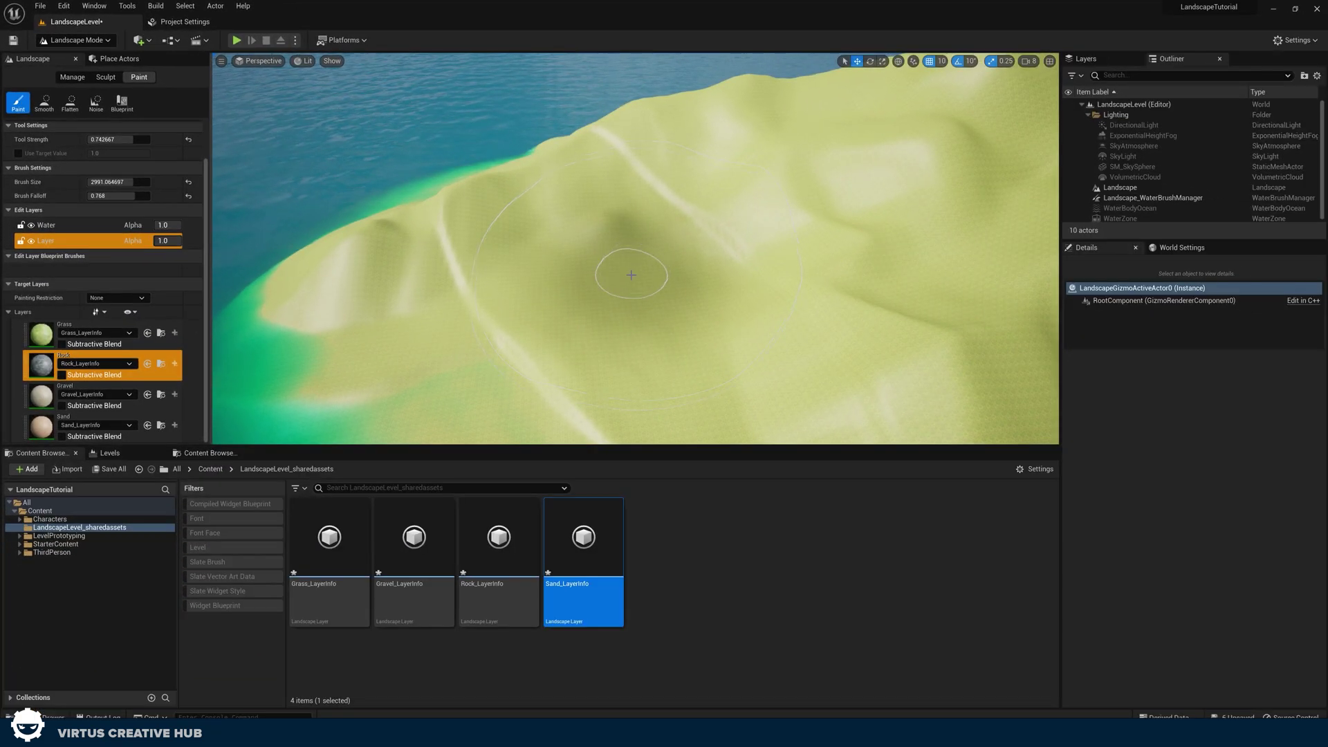
{"action": "left_click", "coordinate": [1029, 62]}
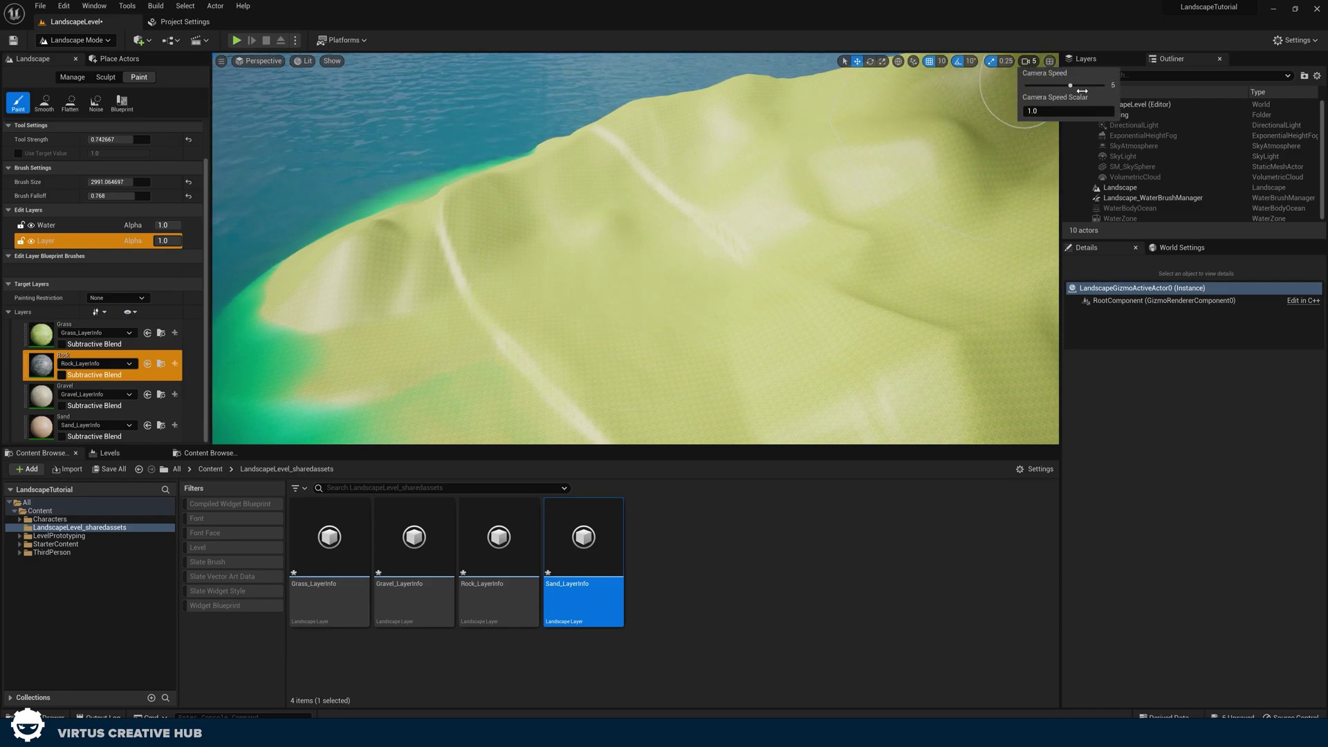
{"action": "mouse_move", "coordinate": [578, 259]}
{"action": "right_mouse_down"}
{"action": "mouse_move", "coordinate": [675, 183]}
{"action": "mouse_move", "coordinate": [685, 242]}
{"action": "mouse_move", "coordinate": [623, 266]}
{"action": "mouse_move", "coordinate": [601, 259]}
{"action": "mouse_move", "coordinate": [595, 297]}
{"action": "mouse_move", "coordinate": [615, 284]}
{"action": "mouse_move", "coordinate": [593, 256]}
{"action": "right_mouse_up"}
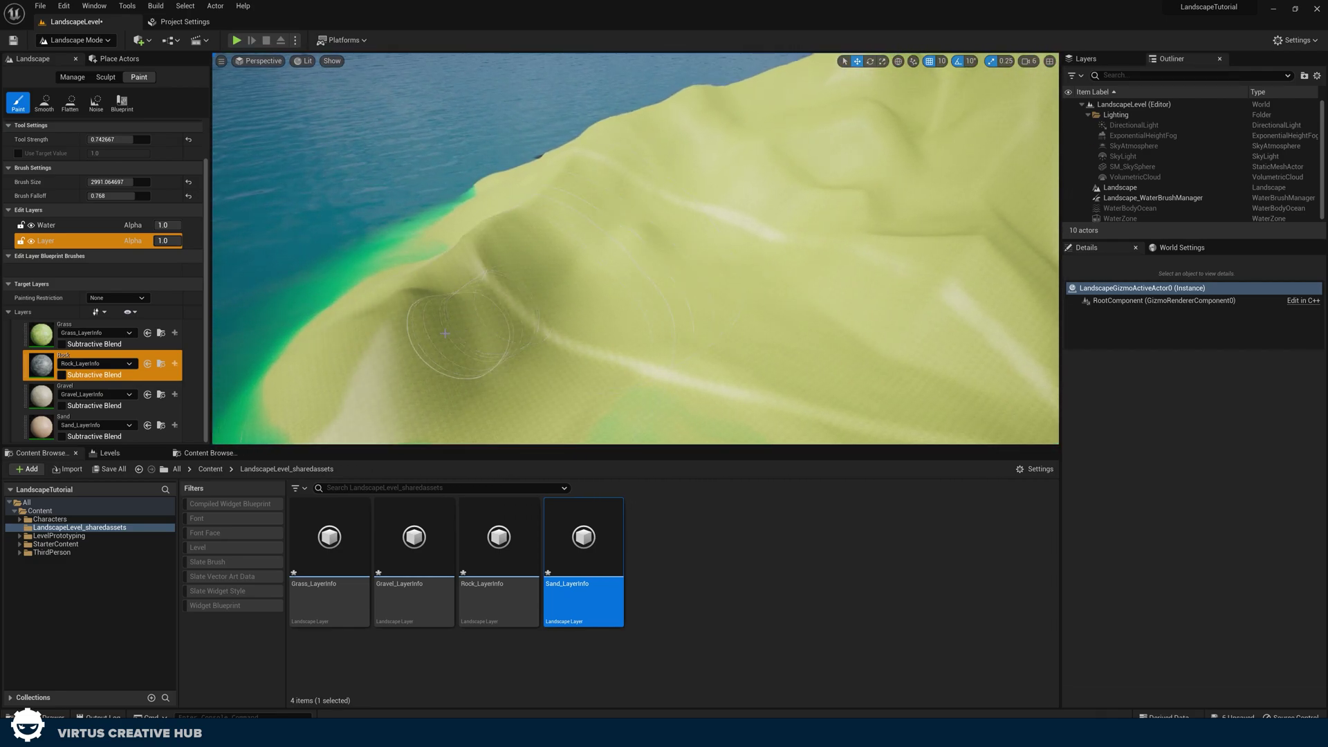
Step: Paint Rock over the first mountain ridge, covering its peaks and upper slopes
{"action": "mouse_move", "coordinate": [334, 220]}
{"action": "left_mouse_down"}
{"action": "mouse_move", "coordinate": [443, 298]}
{"action": "mouse_move", "coordinate": [401, 347]}
{"action": "mouse_move", "coordinate": [581, 256]}
{"action": "mouse_move", "coordinate": [782, 183]}
{"action": "mouse_move", "coordinate": [948, 266]}
{"action": "mouse_move", "coordinate": [813, 150]}
{"action": "mouse_move", "coordinate": [778, 173]}
{"action": "mouse_move", "coordinate": [900, 117]}
{"action": "mouse_move", "coordinate": [768, 188]}
{"action": "left_mouse_up"}
{"action": "key", "text": "s"}
{"action": "right_click_drag", "start_coordinate": [768, 188], "coordinate": [661, 207]}
{"action": "left_click_drag", "start_coordinate": [661, 208], "coordinate": [669, 227]}
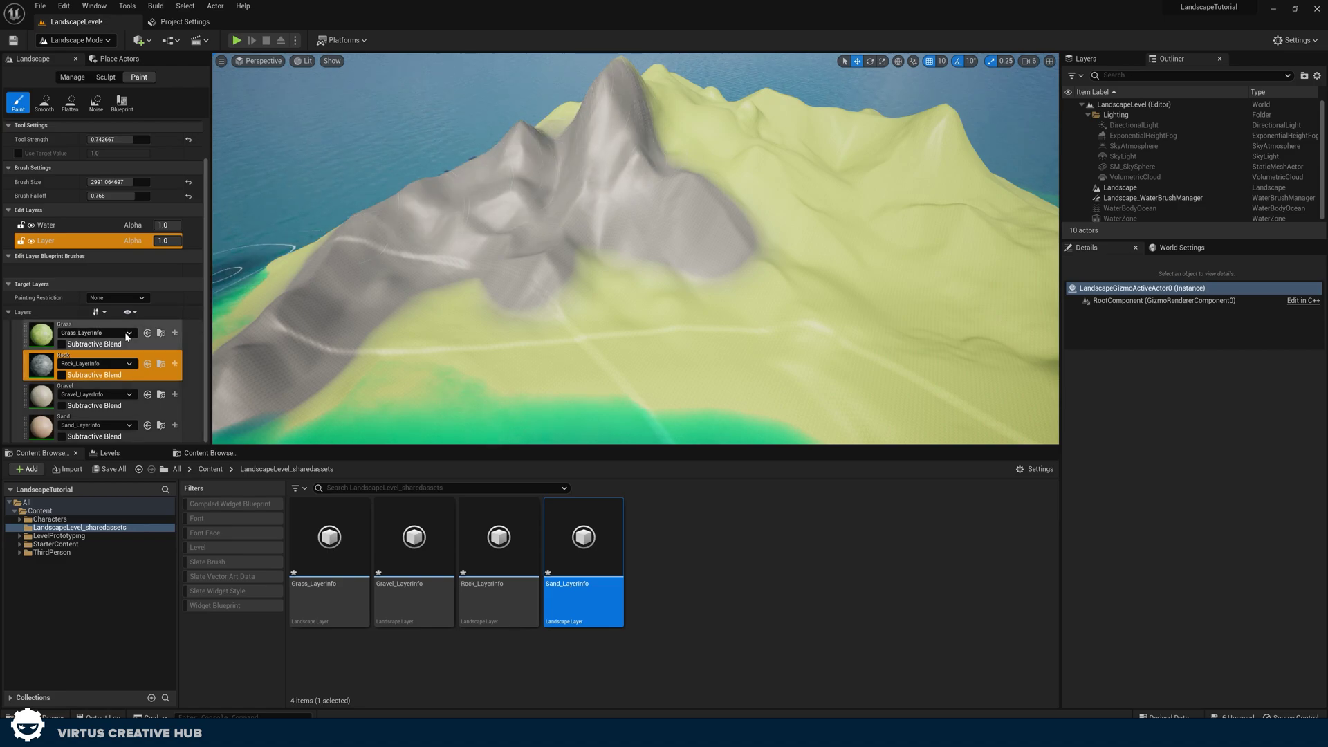
Step: Extend the Rock paint around the island's remaining mountains, leaving the inner bay lowland and shoreline as grass
{"action": "key", "text": "d"}
{"action": "right_click_drag", "start_coordinate": [688, 237], "coordinate": [605, 257]}
{"action": "mouse_move", "coordinate": [688, 237]}
{"action": "left_mouse_down"}
{"action": "mouse_move", "coordinate": [754, 303]}
{"action": "mouse_move", "coordinate": [819, 266]}
{"action": "left_mouse_up"}
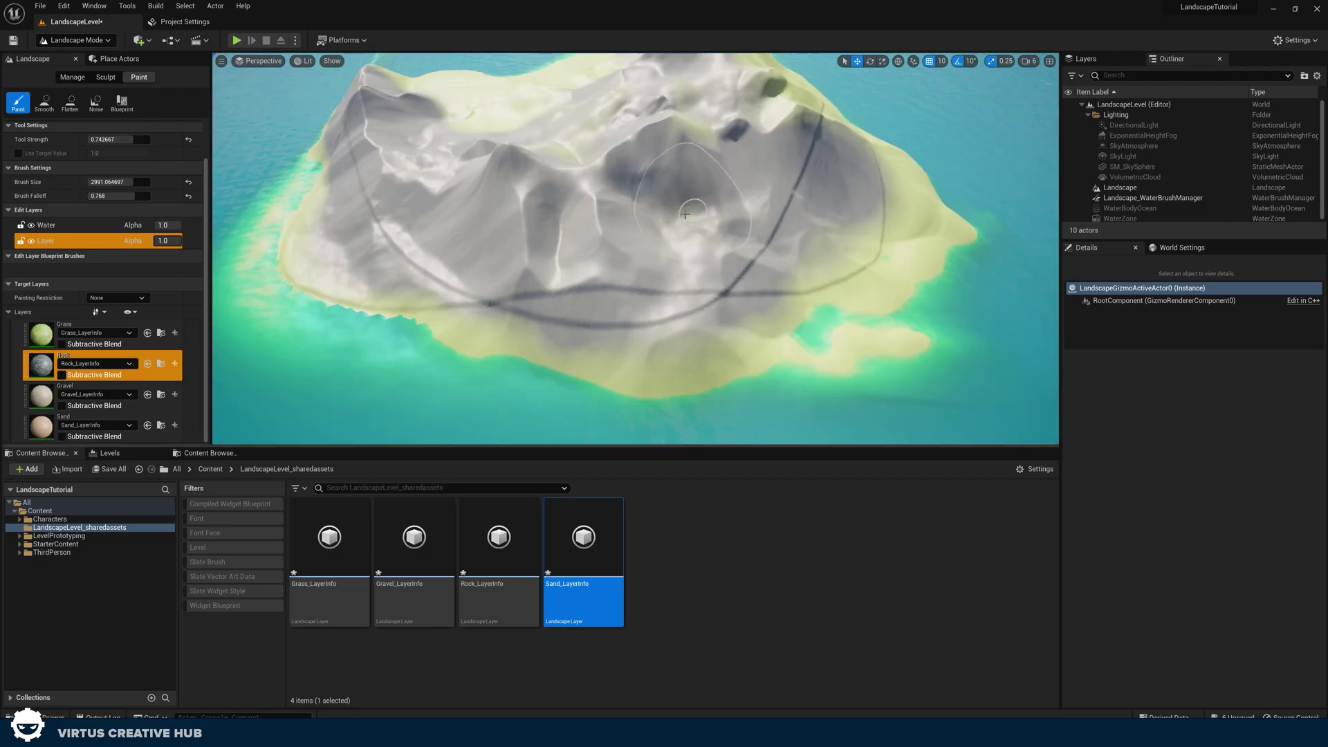
{"action": "key", "text": "w"}
{"action": "mouse_move", "coordinate": [698, 224]}
{"action": "right_mouse_down"}
{"action": "mouse_move", "coordinate": [533, 246]}
{"action": "mouse_move", "coordinate": [511, 225]}
{"action": "mouse_move", "coordinate": [609, 235]}
{"action": "right_mouse_up"}
{"action": "key", "text": "w"}
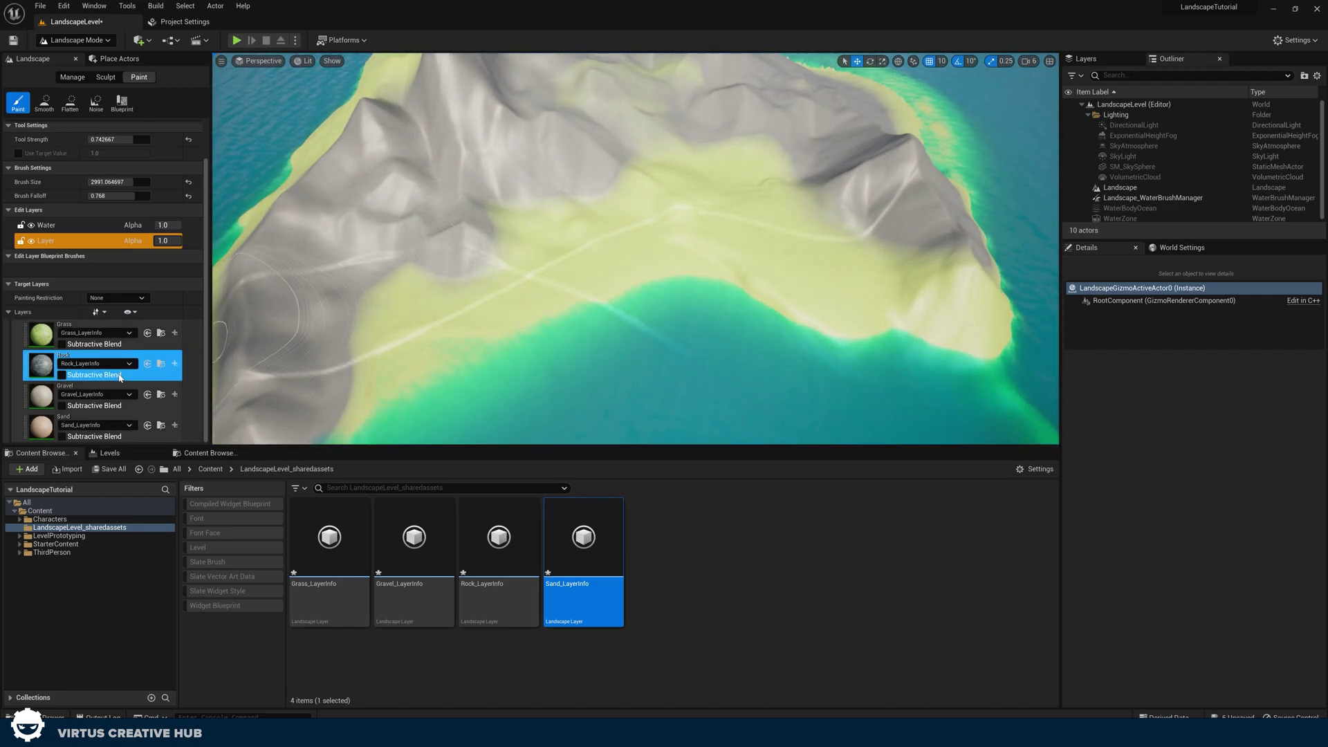
Step: Choose the Gravel layer for painting and set the brush size to 1113.671753 and the brush falloff to 0.506667
{"action": "left_click", "coordinate": [97, 400]}
{"action": "right_click_drag", "start_coordinate": [563, 243], "coordinate": [746, 419]}
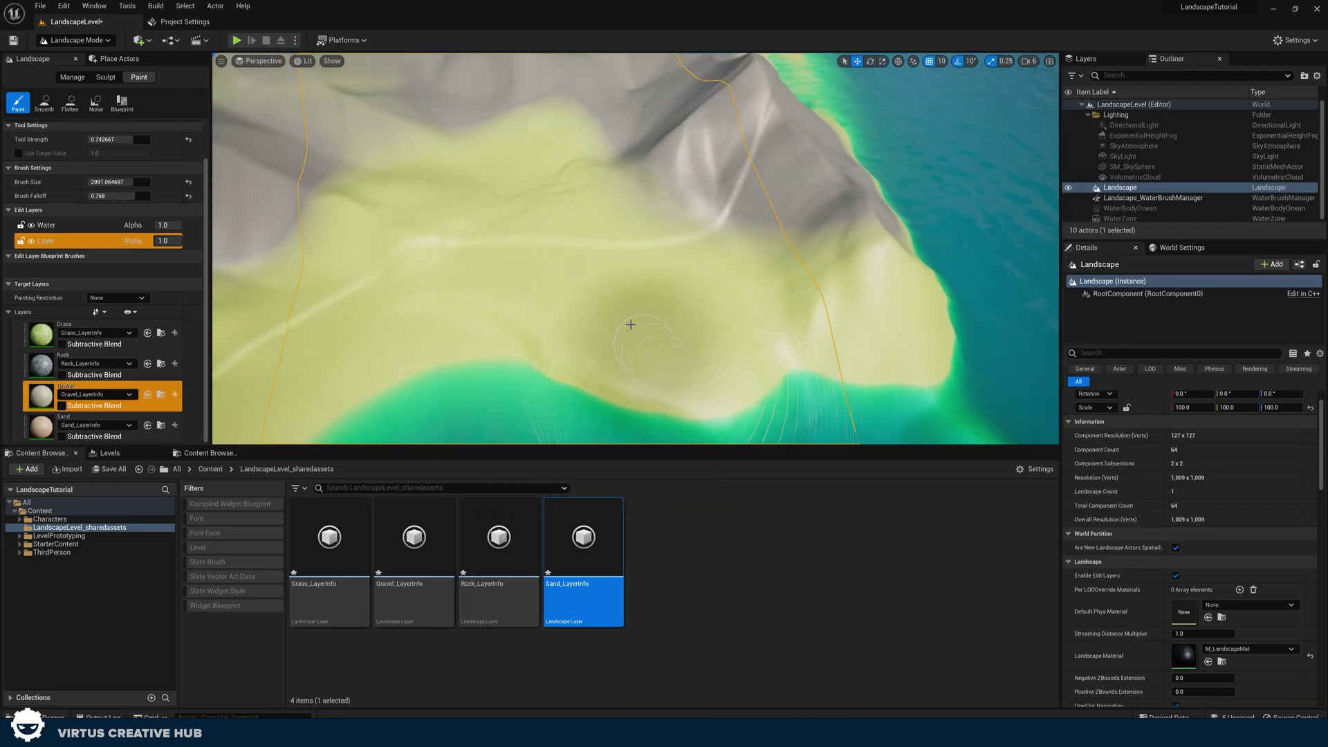
{"action": "left_click", "coordinate": [80, 388]}
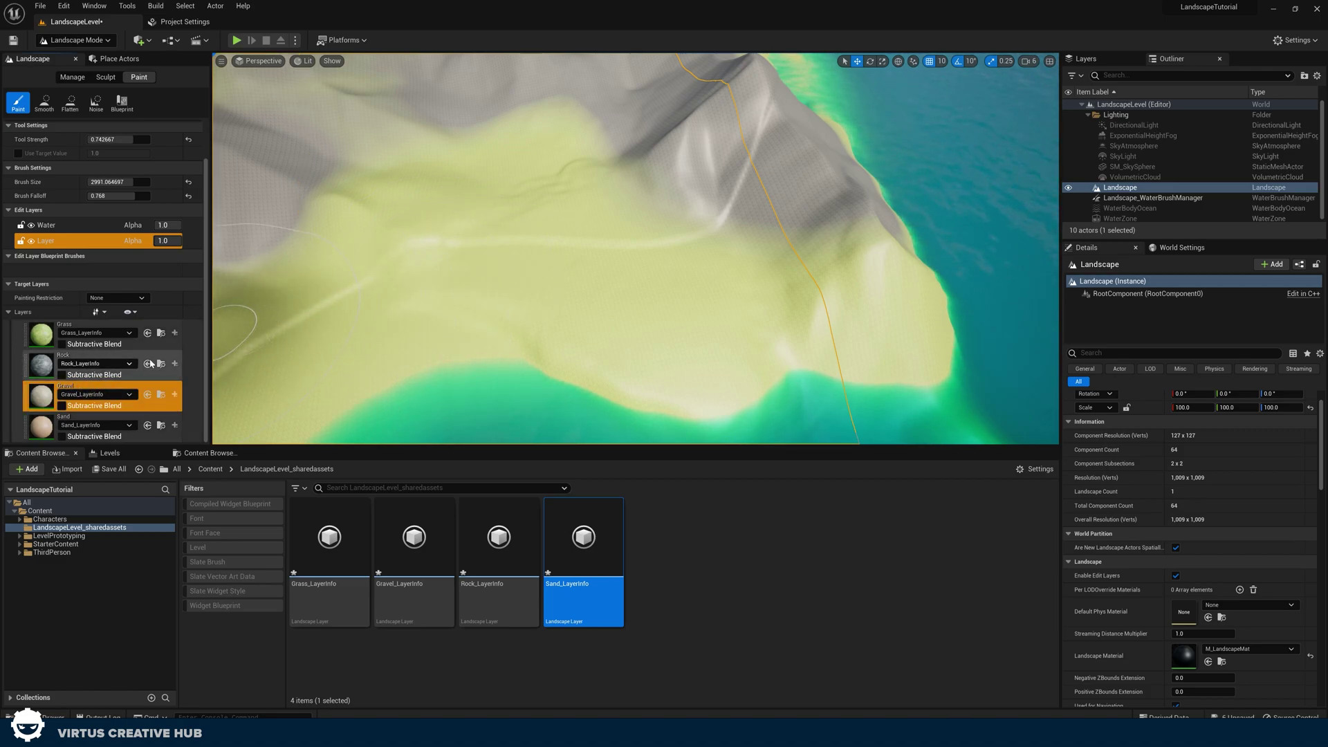
{"action": "key", "text": "bracketleft"}
{"action": "key", "text": "bracketleft"}
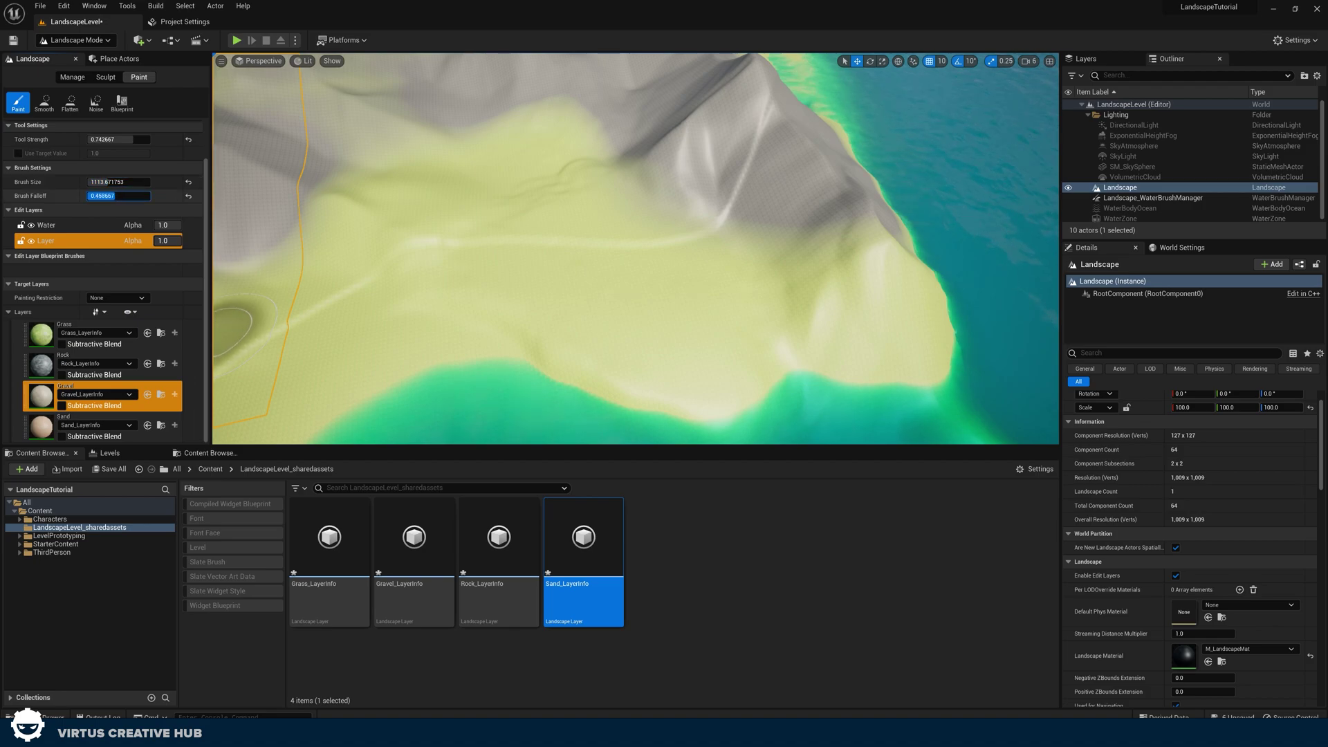
Step: Try painting a wide Gravel path from the bay's shoreline up into the inland valley, and undo the strokes
{"action": "mouse_move", "coordinate": [643, 341]}
{"action": "right_mouse_down"}
{"action": "mouse_move", "coordinate": [747, 353]}
{"action": "mouse_move", "coordinate": [644, 341]}
{"action": "right_mouse_up"}
{"action": "mouse_move", "coordinate": [753, 357]}
{"action": "left_mouse_down"}
{"action": "mouse_move", "coordinate": [468, 305]}
{"action": "mouse_move", "coordinate": [279, 331]}
{"action": "left_mouse_up"}
{"action": "mouse_move", "coordinate": [348, 311]}
{"action": "right_mouse_down"}
{"action": "mouse_move", "coordinate": [329, 318]}
{"action": "mouse_move", "coordinate": [450, 311]}
{"action": "mouse_move", "coordinate": [549, 326]}
{"action": "right_mouse_up"}
{"action": "mouse_move", "coordinate": [548, 326]}
{"action": "left_mouse_down"}
{"action": "mouse_move", "coordinate": [658, 347]}
{"action": "mouse_move", "coordinate": [720, 380]}
{"action": "mouse_move", "coordinate": [685, 323]}
{"action": "left_mouse_up"}
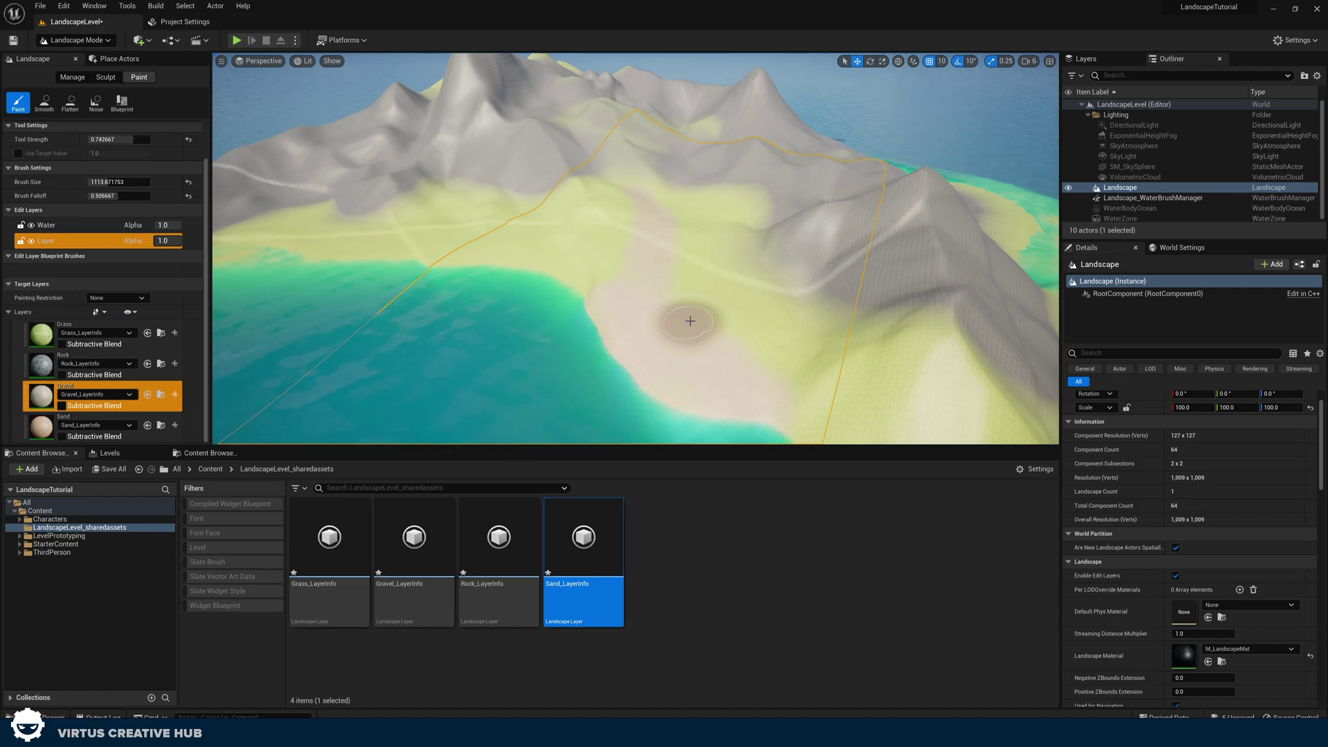
{"action": "key", "text": "ctrl+z"}
{"action": "scroll", "coordinate": [654, 297], "scroll_direction": "up", "scroll_amount": 5}
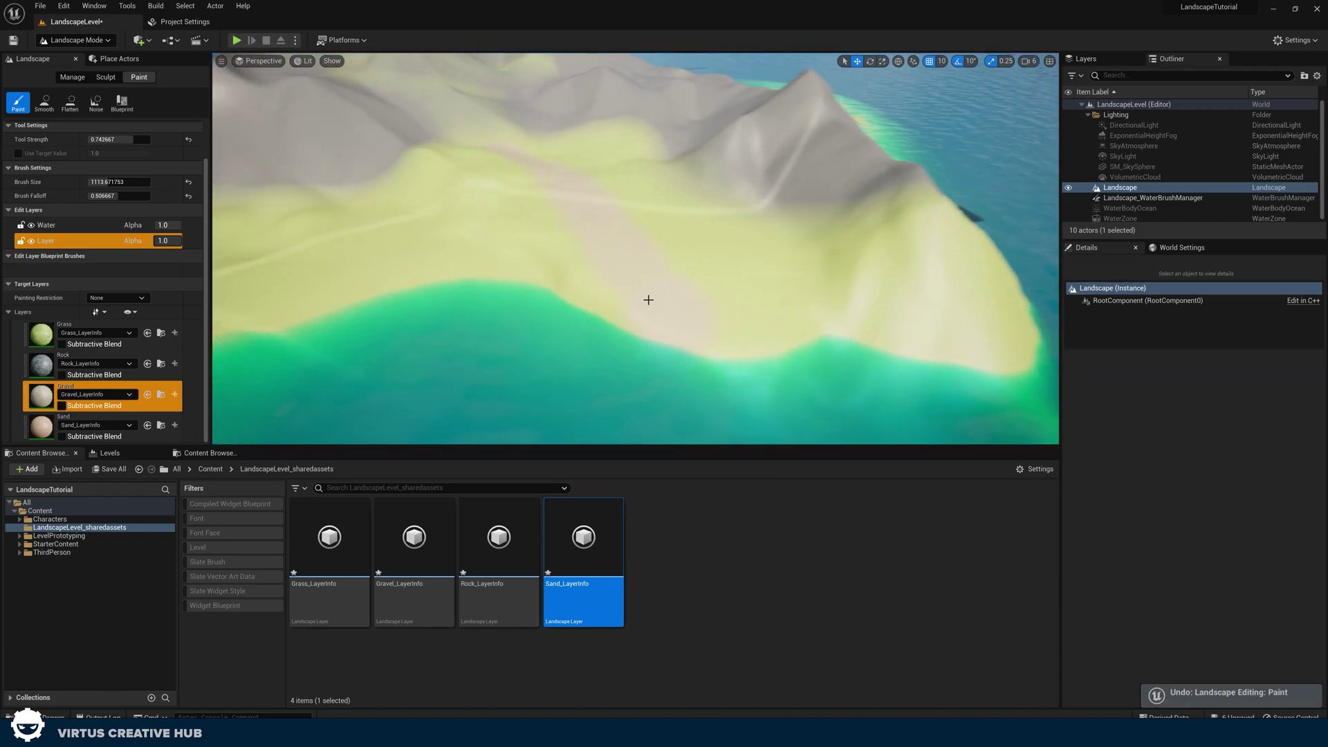
{"action": "key", "text": "ctrl+z"}
{"action": "key", "text": "ctrl+z"}
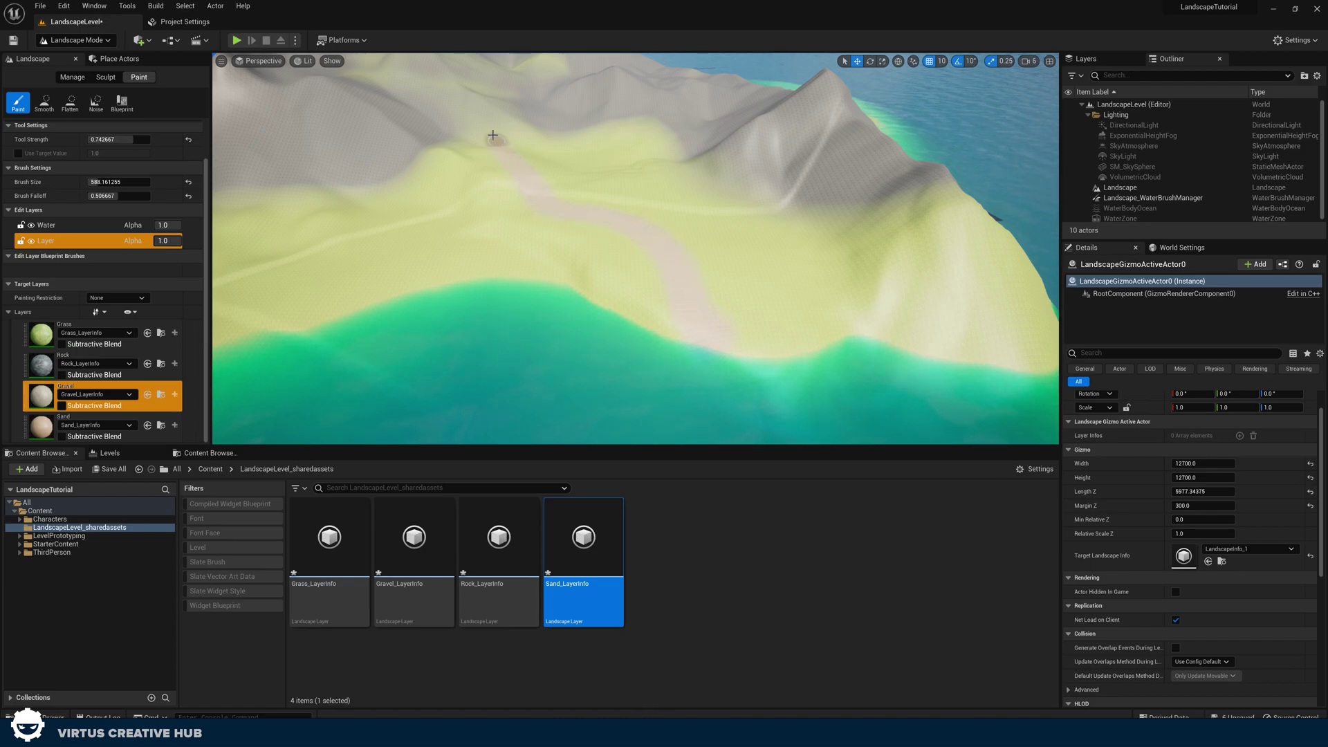
Step: Play-test the level from the Gravel path, running and jumping the character along it to judge its width
{"action": "right_click_drag", "start_coordinate": [602, 232], "coordinate": [633, 235]}
{"action": "key", "text": "w"}
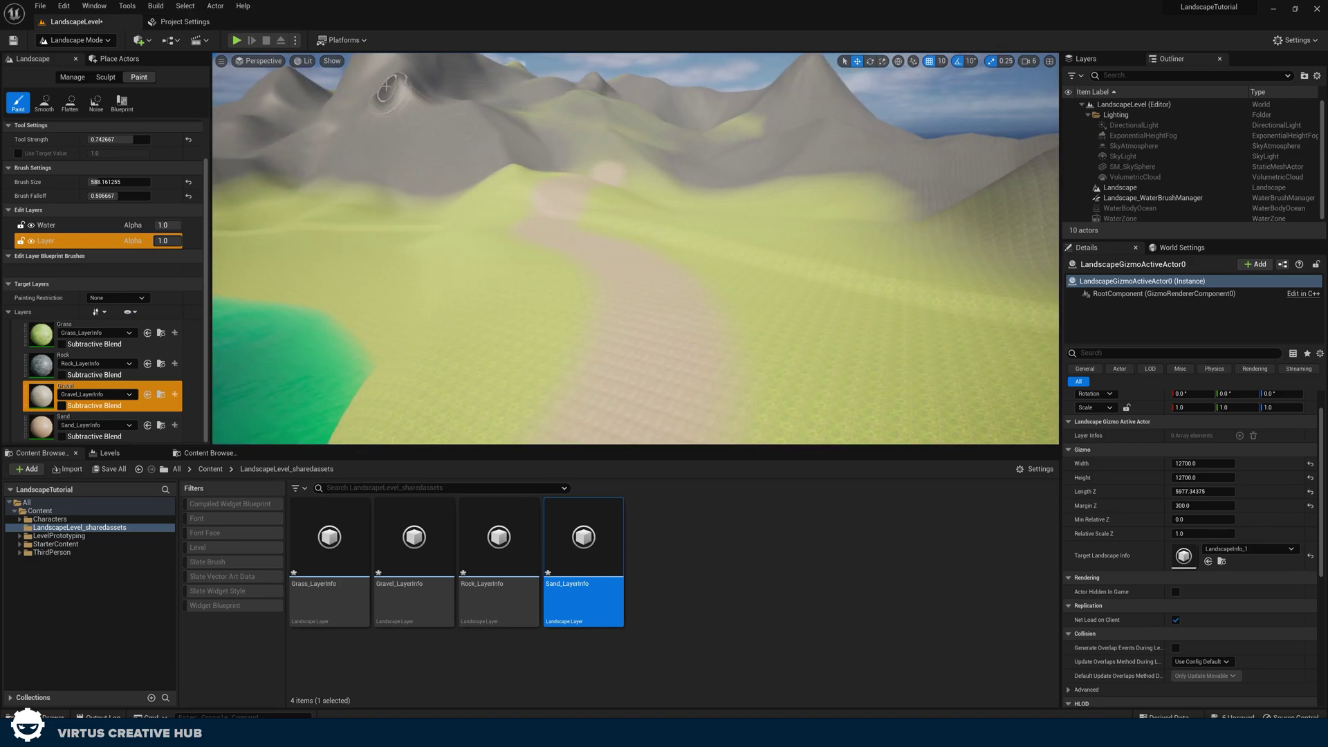
{"action": "left_click", "coordinate": [235, 41]}
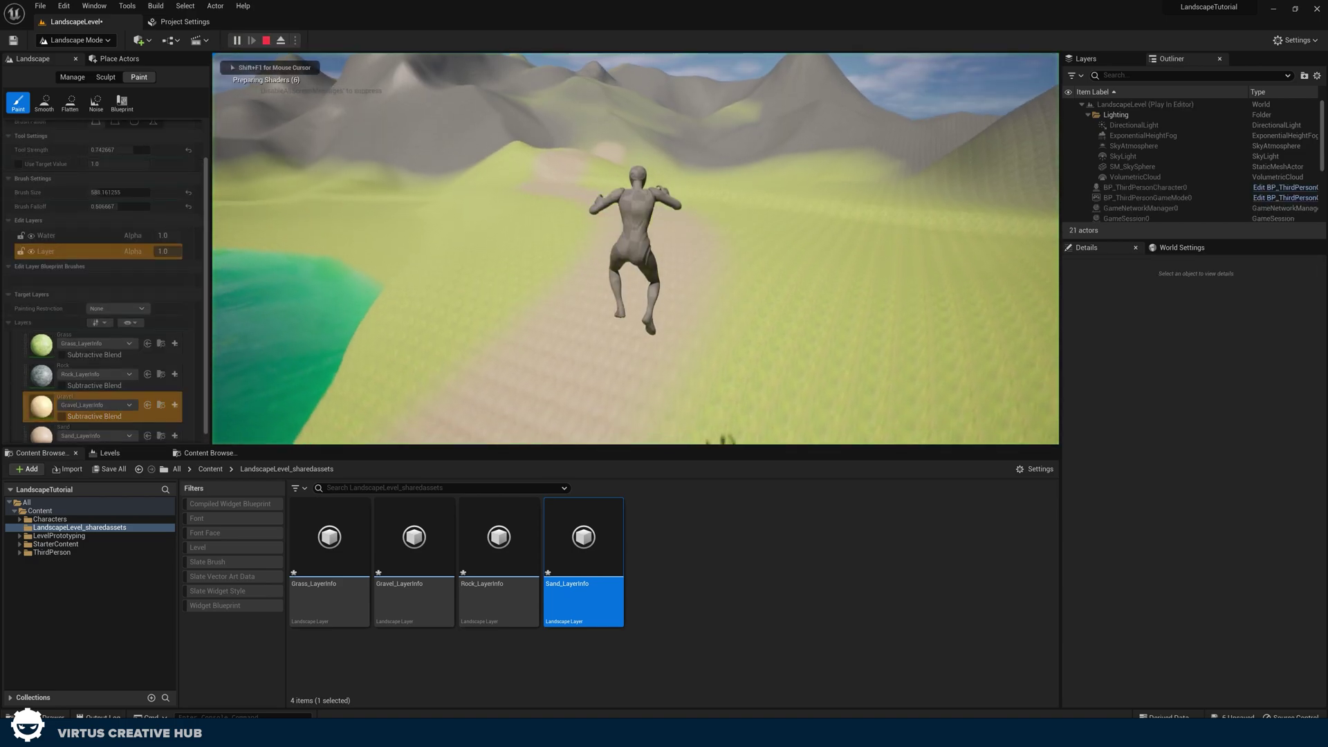
{"action": "key", "text": "w"}
{"action": "key", "text": "w"}
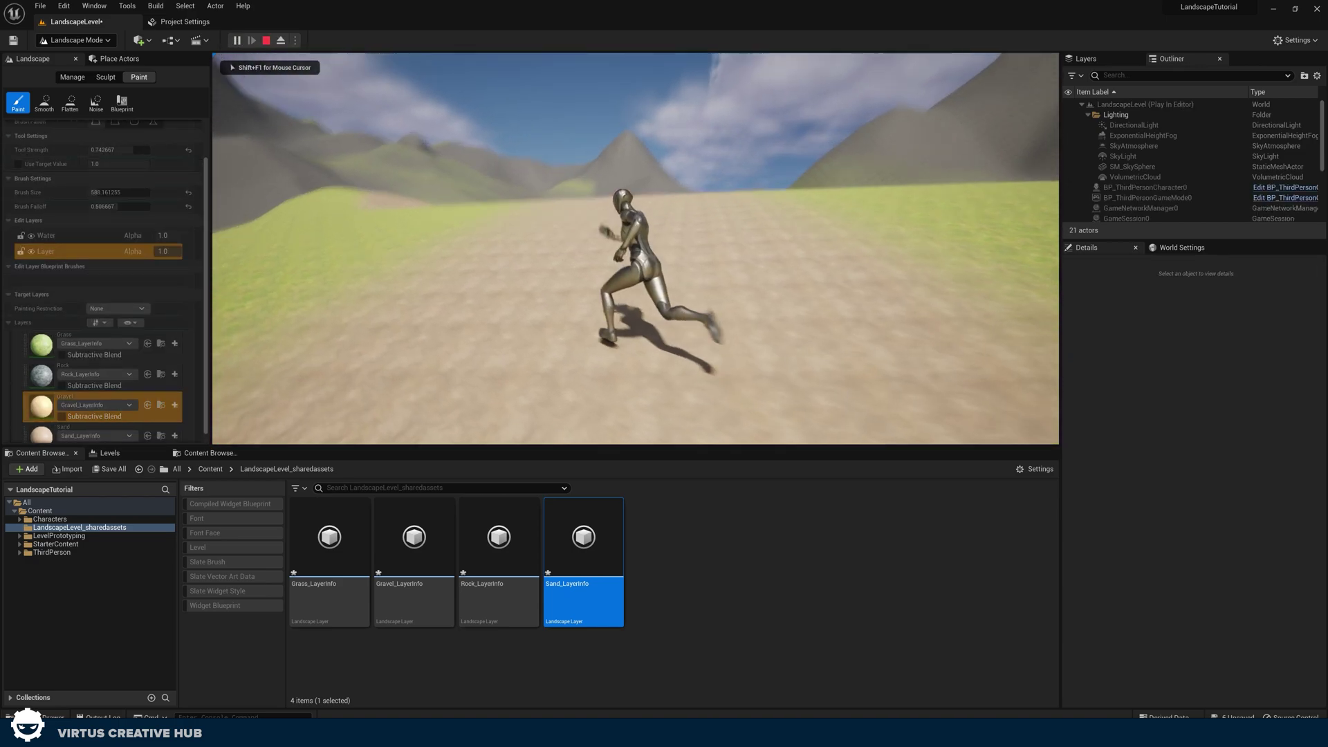
{"action": "key", "text": "space"}
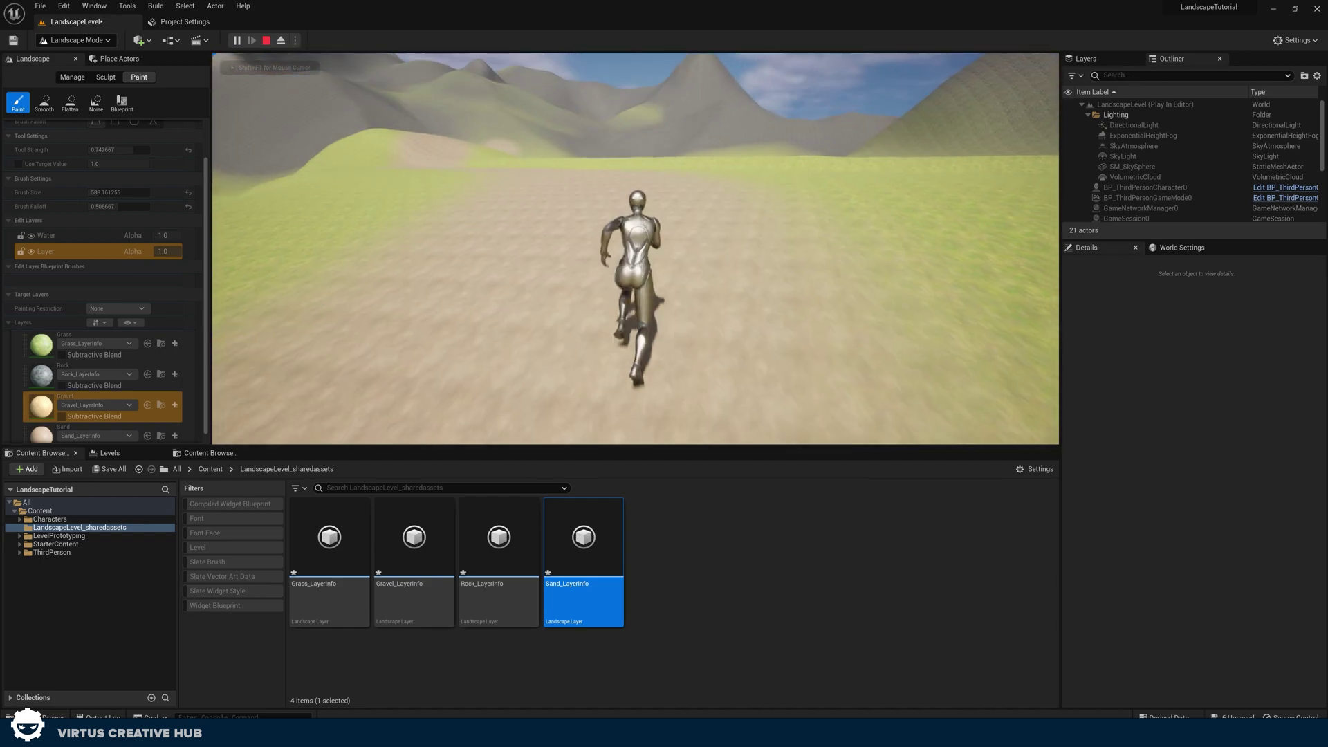
{"action": "key", "text": "space"}
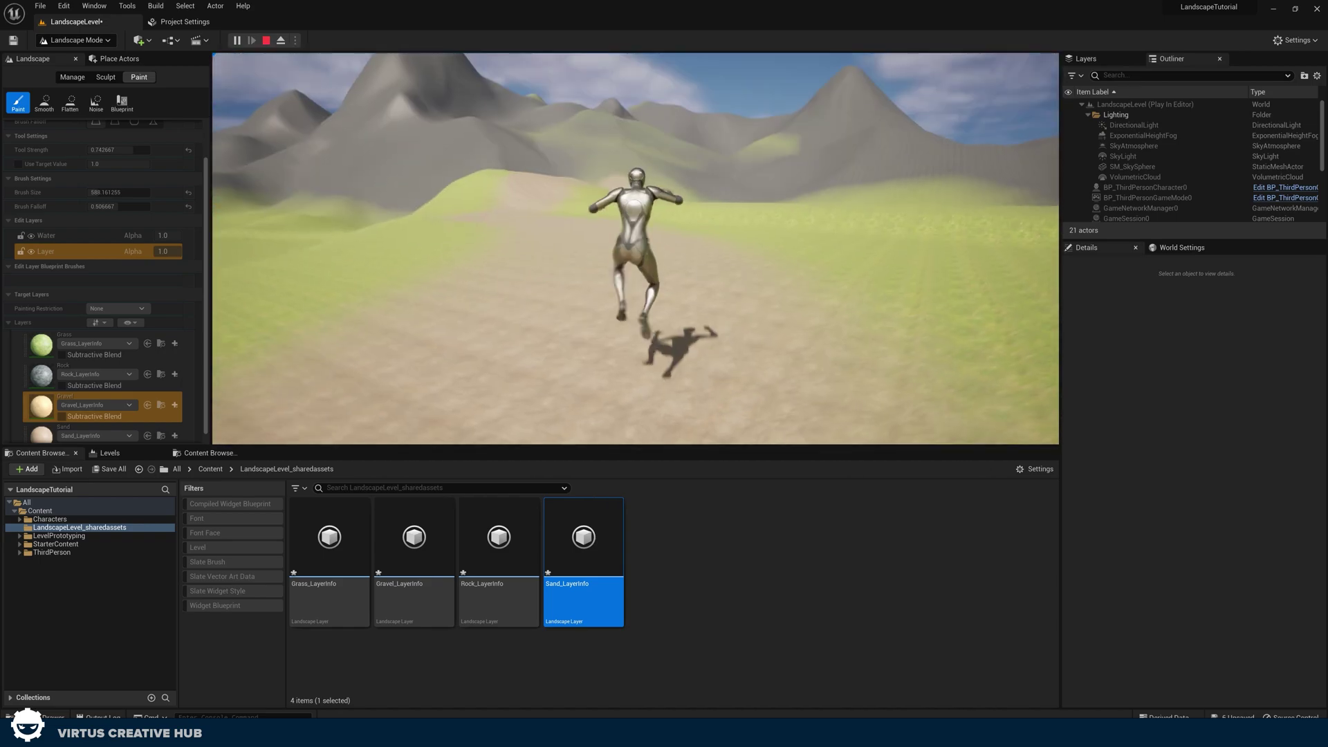
{"action": "key", "text": "w"}
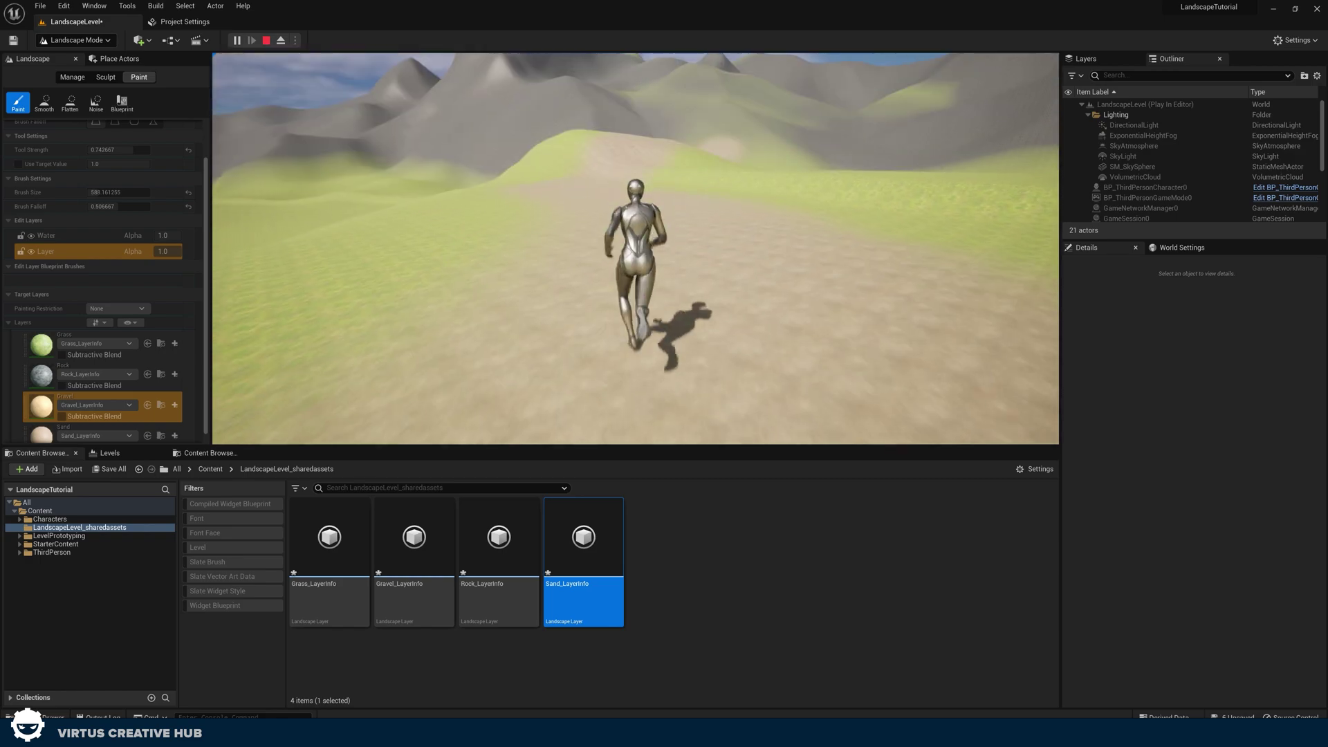
{"action": "key", "text": "Escape"}
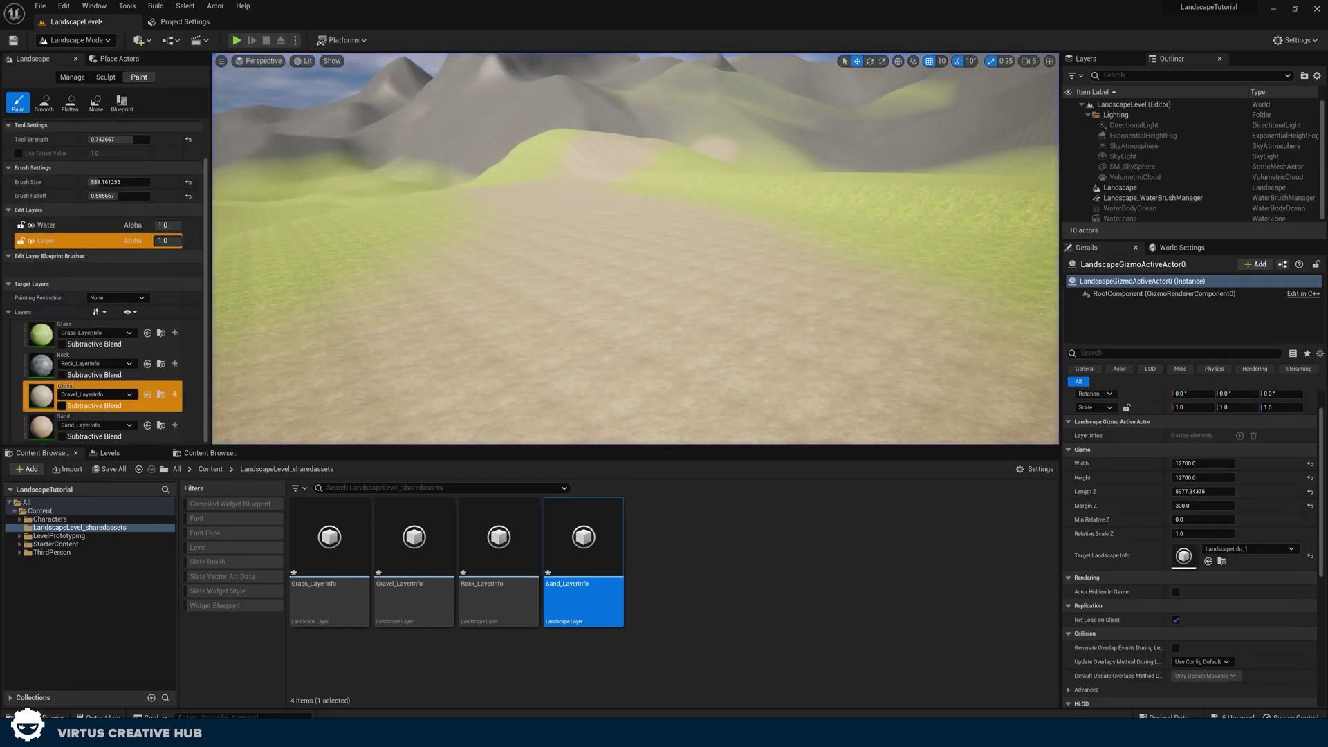
Step: Undo the Gravel path and repaint it as a narrower winding path inland with a brush size of 311.121307
{"action": "key", "text": "ctrl+z"}
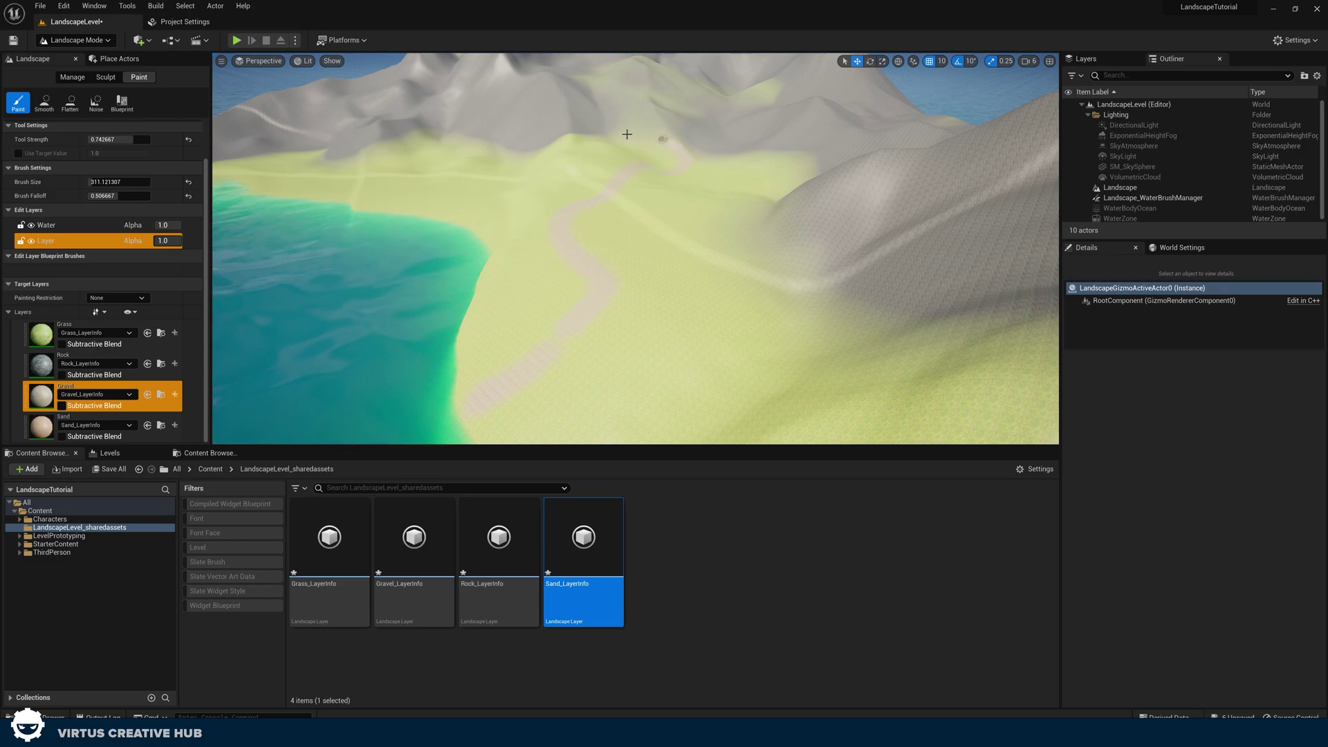
Step: Play-test the level twice, running the character through the shallow water and along the narrower Gravel path
{"action": "left_click", "coordinate": [237, 41]}
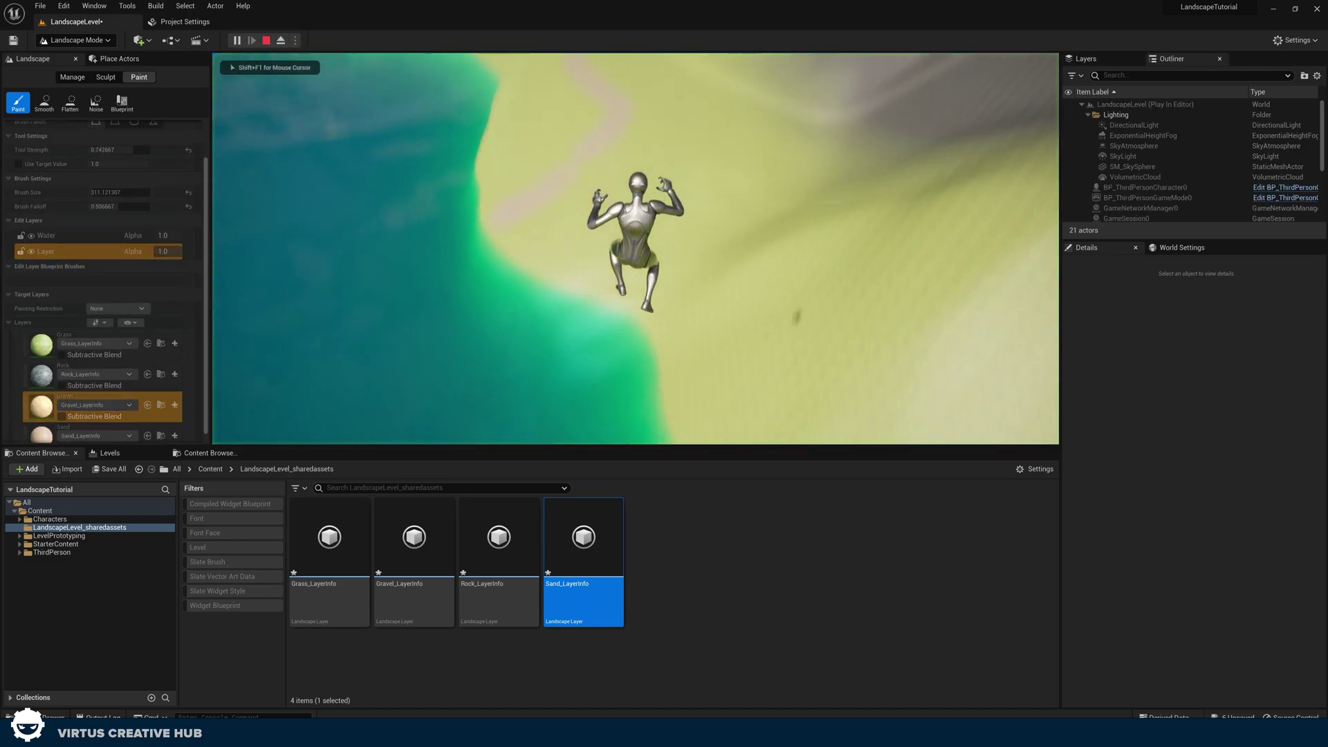
{"action": "key", "text": "w"}
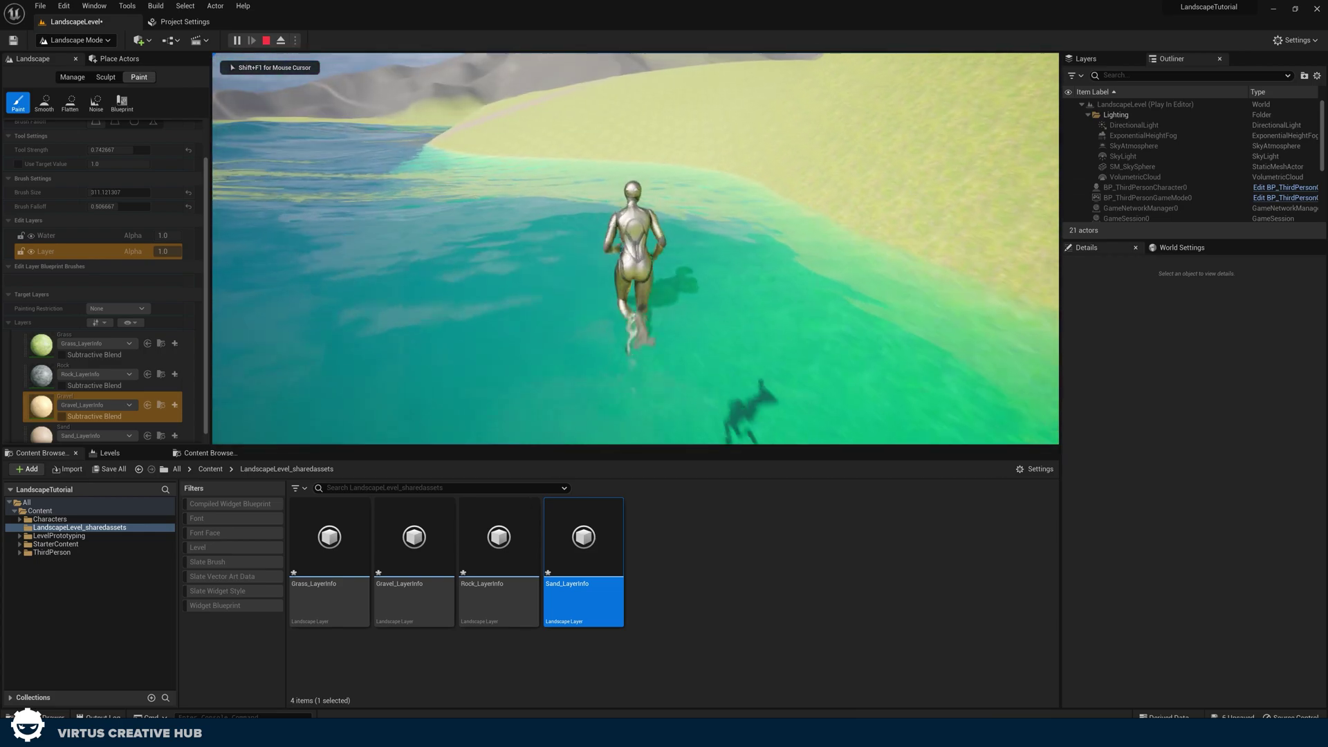
{"action": "key", "text": "Escape"}
{"action": "right_click_drag", "start_coordinate": [664, 276], "coordinate": [574, 277]}
{"action": "key", "text": "w"}
{"action": "mouse_move", "coordinate": [667, 243]}
{"action": "right_mouse_down"}
{"action": "mouse_move", "coordinate": [664, 266]}
{"action": "mouse_move", "coordinate": [667, 242]}
{"action": "right_mouse_up"}
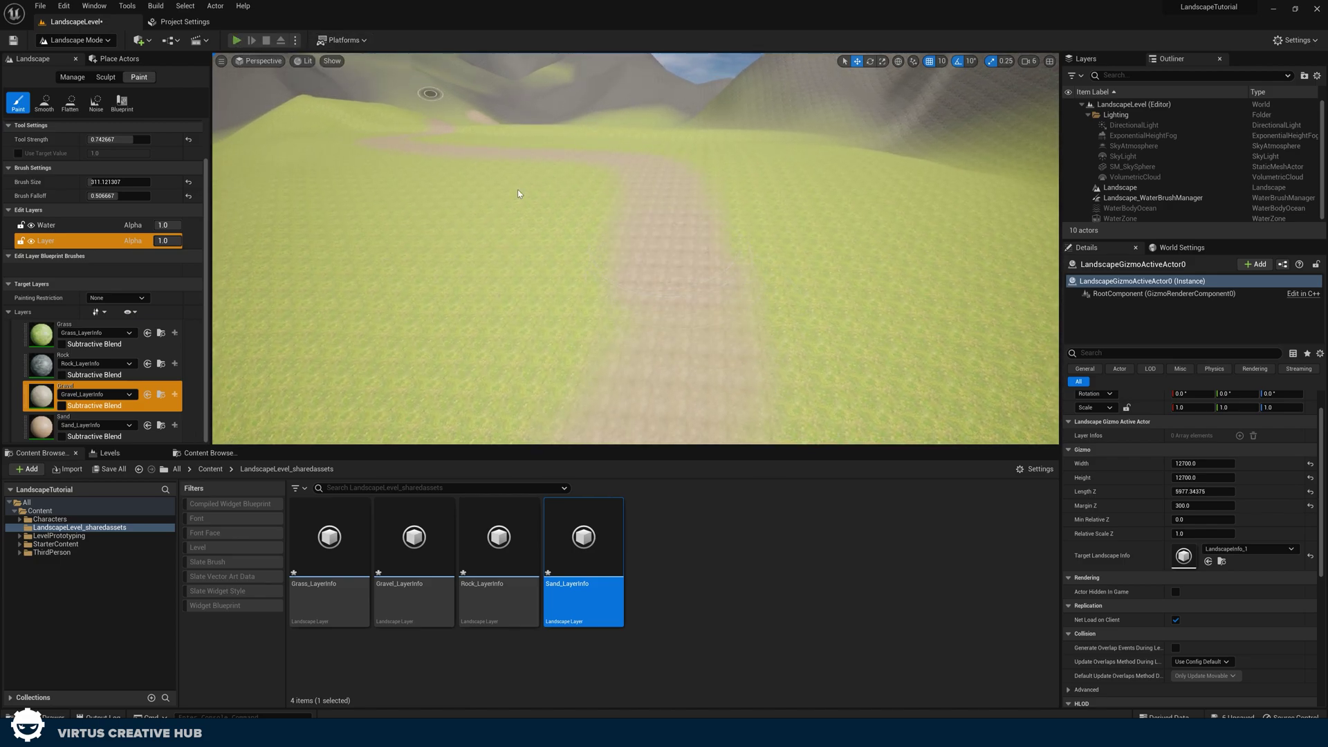
{"action": "key", "text": "alt+p"}
{"action": "key", "text": "w"}
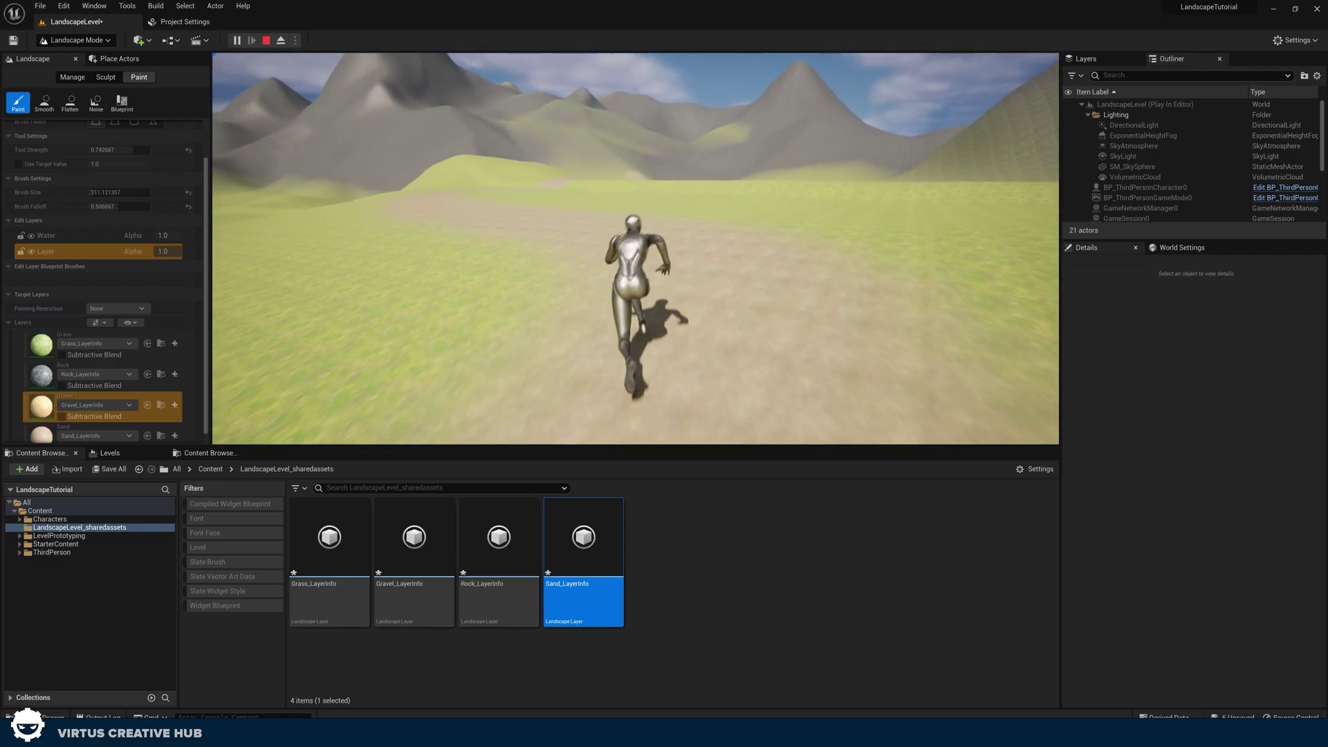
{"action": "key", "text": "Escape"}
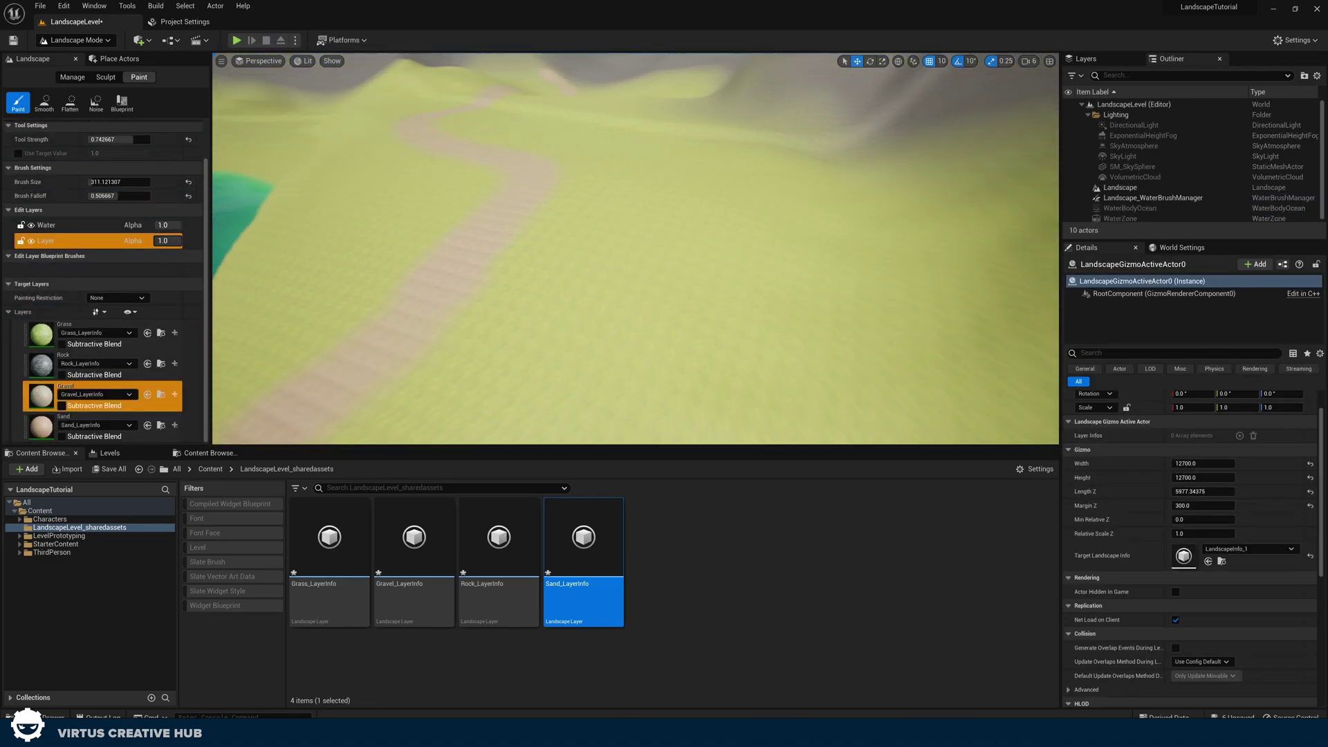
Step: Switch to the Sand layer and paint the beach where the Gravel path meets the bay
{"action": "left_click", "coordinate": [32, 399]}
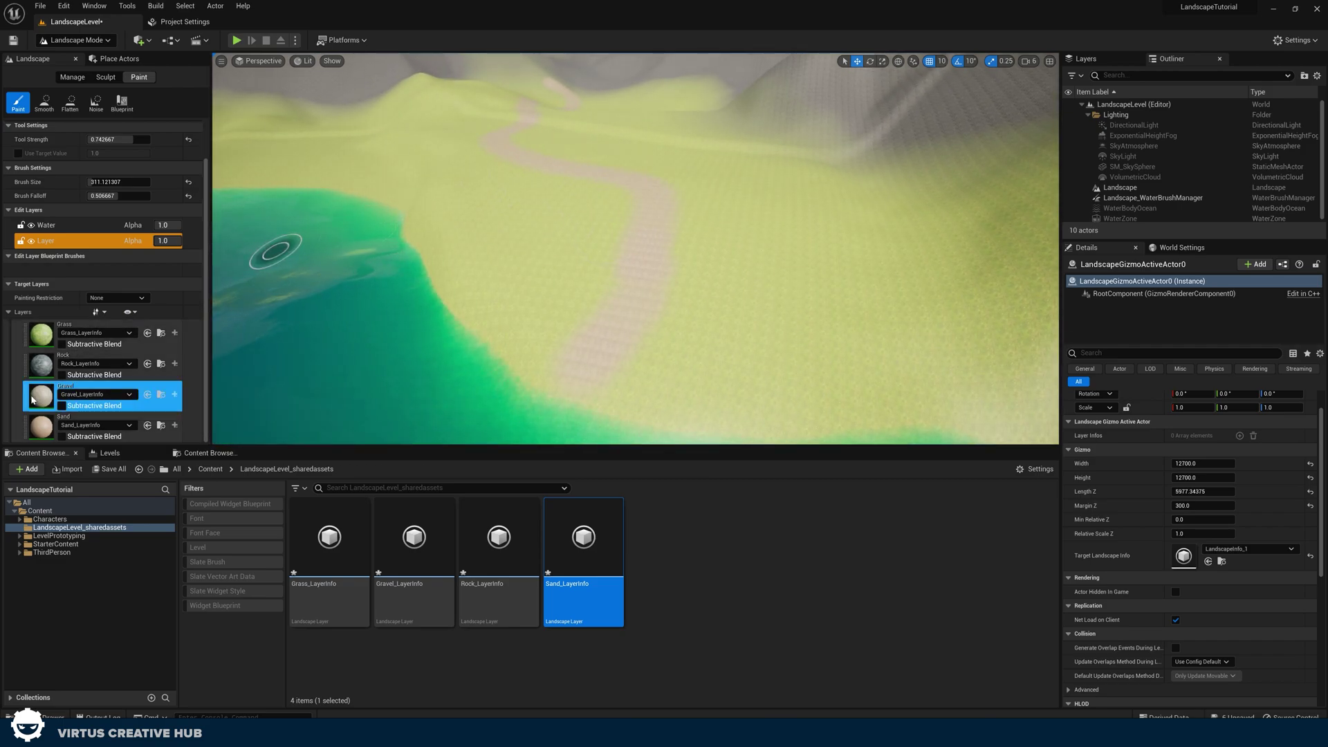
{"action": "left_click", "coordinate": [79, 419]}
{"action": "right_click_drag", "start_coordinate": [368, 328], "coordinate": [435, 303]}
{"action": "left_click_drag", "start_coordinate": [436, 302], "coordinate": [484, 293]}
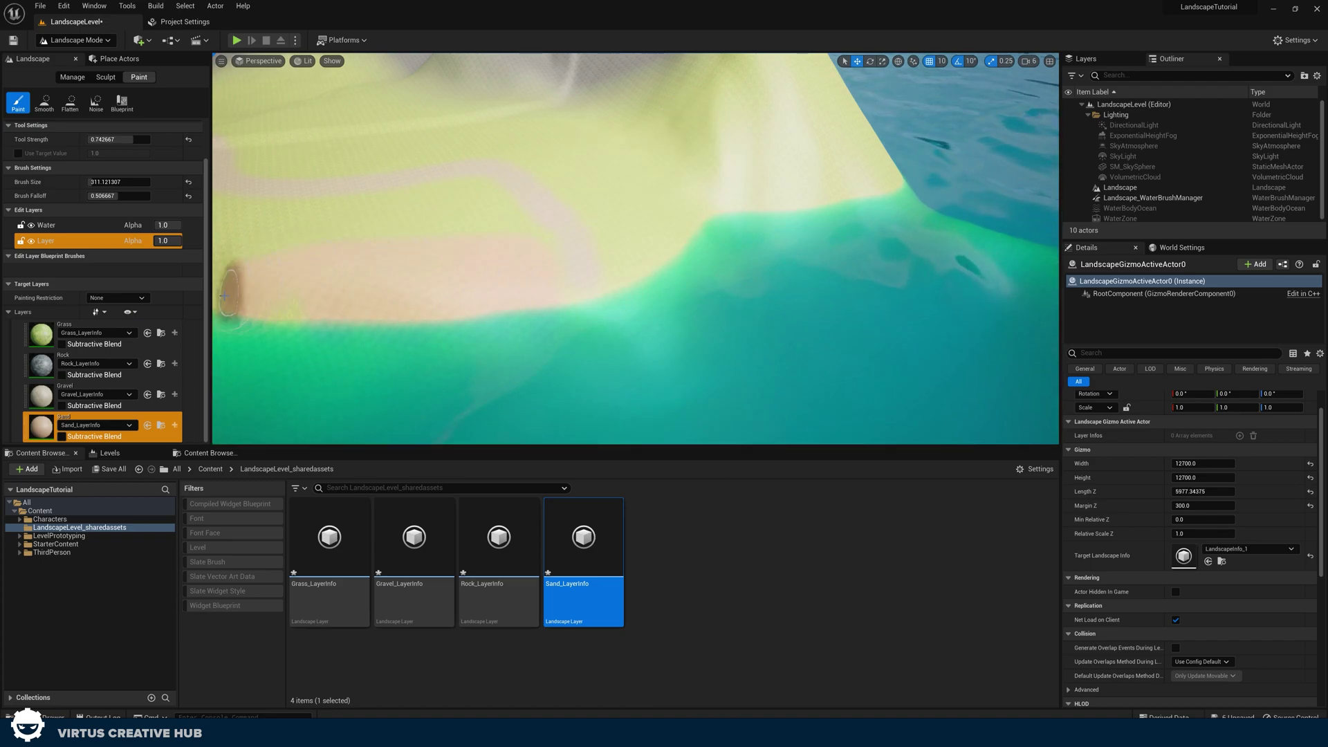
Step: Set the brush size to 1133.226562 and paint Sand along the inner bay's shoreline below the mountains
{"action": "key", "text": "w"}
{"action": "mouse_move", "coordinate": [378, 313]}
{"action": "right_mouse_down"}
{"action": "mouse_move", "coordinate": [408, 314]}
{"action": "mouse_move", "coordinate": [380, 312]}
{"action": "mouse_move", "coordinate": [374, 277]}
{"action": "mouse_move", "coordinate": [357, 310]}
{"action": "mouse_move", "coordinate": [339, 310]}
{"action": "right_mouse_up"}
{"action": "key", "text": "s"}
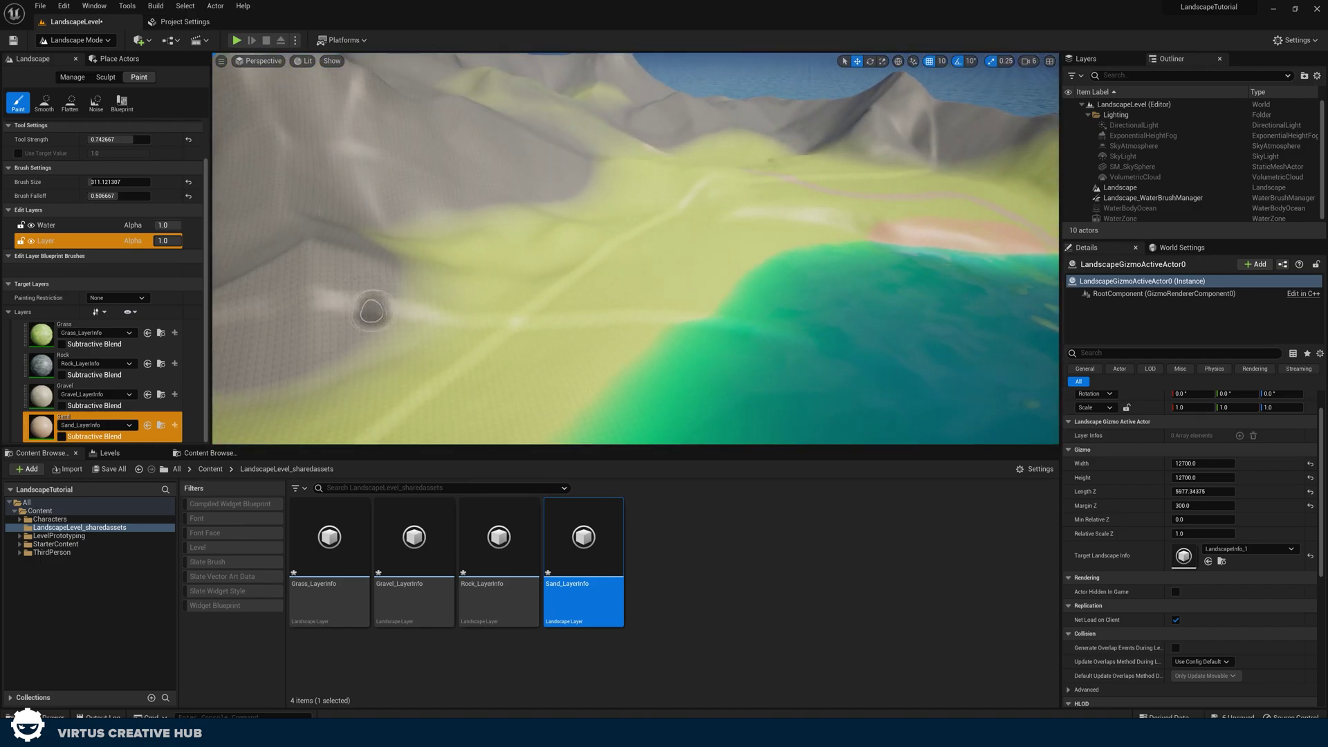
{"action": "left_click_drag", "start_coordinate": [101, 182], "coordinate": [107, 182]}
{"action": "key", "text": "s"}
{"action": "right_click_drag", "start_coordinate": [578, 344], "coordinate": [547, 344]}
{"action": "mouse_move", "coordinate": [485, 355]}
{"action": "left_mouse_down"}
{"action": "mouse_move", "coordinate": [510, 326]}
{"action": "mouse_move", "coordinate": [681, 283]}
{"action": "mouse_move", "coordinate": [478, 347]}
{"action": "mouse_move", "coordinate": [790, 235]}
{"action": "left_mouse_up"}
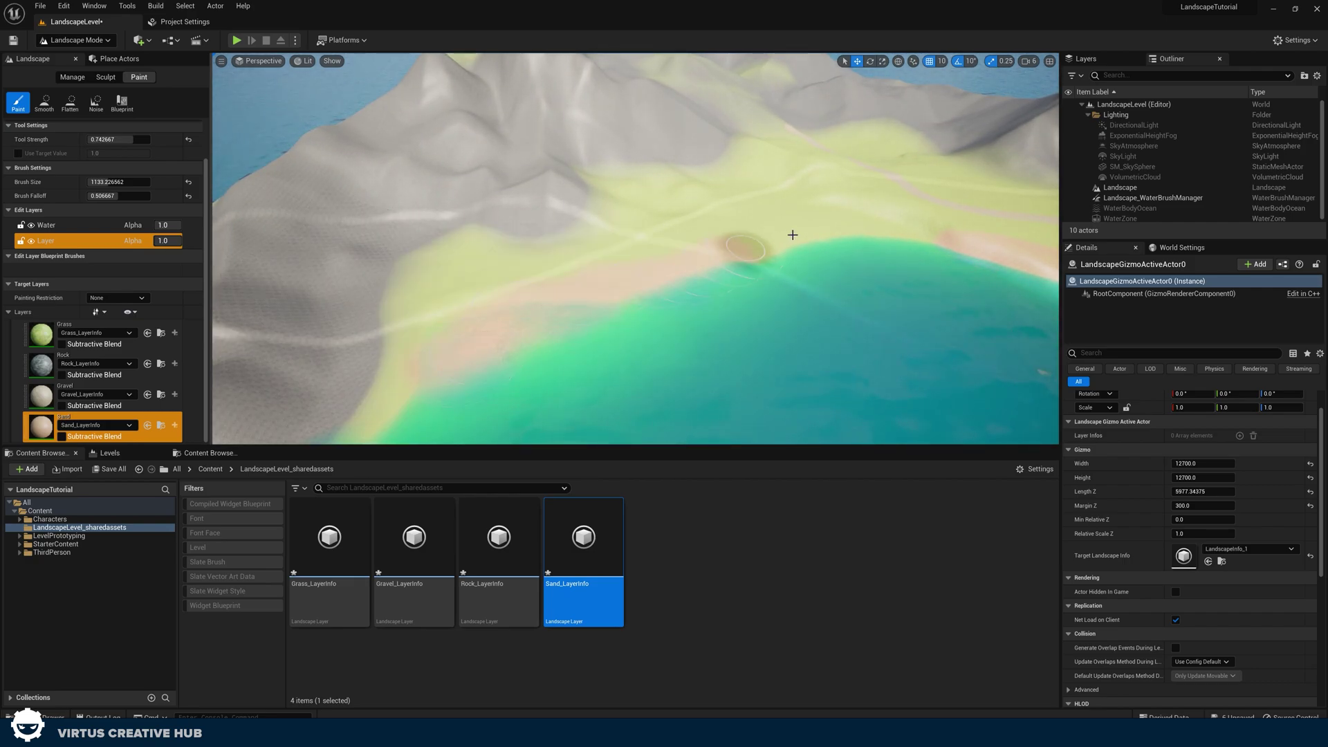
{"action": "mouse_move", "coordinate": [614, 266]}
{"action": "left_mouse_down"}
{"action": "mouse_move", "coordinate": [451, 333]}
{"action": "mouse_move", "coordinate": [418, 398]}
{"action": "mouse_move", "coordinate": [464, 351]}
{"action": "mouse_move", "coordinate": [682, 285]}
{"action": "left_mouse_up"}
Step: Extend the Sand paint along the rest of the bay's beach to widen it behind the waterline
{"action": "right_click_drag", "start_coordinate": [619, 339], "coordinate": [726, 325]}
{"action": "key", "text": "w"}
{"action": "mouse_move", "coordinate": [611, 347]}
{"action": "left_mouse_down"}
{"action": "mouse_move", "coordinate": [711, 297]}
{"action": "mouse_move", "coordinate": [592, 296]}
{"action": "mouse_move", "coordinate": [740, 312]}
{"action": "mouse_move", "coordinate": [792, 343]}
{"action": "mouse_move", "coordinate": [898, 297]}
{"action": "mouse_move", "coordinate": [982, 304]}
{"action": "mouse_move", "coordinate": [741, 326]}
{"action": "mouse_move", "coordinate": [770, 281]}
{"action": "mouse_move", "coordinate": [930, 297]}
{"action": "mouse_move", "coordinate": [860, 312]}
{"action": "mouse_move", "coordinate": [756, 281]}
{"action": "mouse_move", "coordinate": [711, 222]}
{"action": "mouse_move", "coordinate": [788, 228]}
{"action": "mouse_move", "coordinate": [823, 270]}
{"action": "left_mouse_up"}
Step: Switch back to the Gravel layer and set the tool strength to 0.16
{"action": "left_click", "coordinate": [108, 361]}
{"action": "mouse_move", "coordinate": [823, 270]}
{"action": "right_mouse_down"}
{"action": "mouse_move", "coordinate": [727, 243]}
{"action": "mouse_move", "coordinate": [650, 283]}
{"action": "mouse_move", "coordinate": [609, 277]}
{"action": "mouse_move", "coordinate": [371, 320]}
{"action": "right_mouse_up"}
{"action": "left_click", "coordinate": [103, 400]}
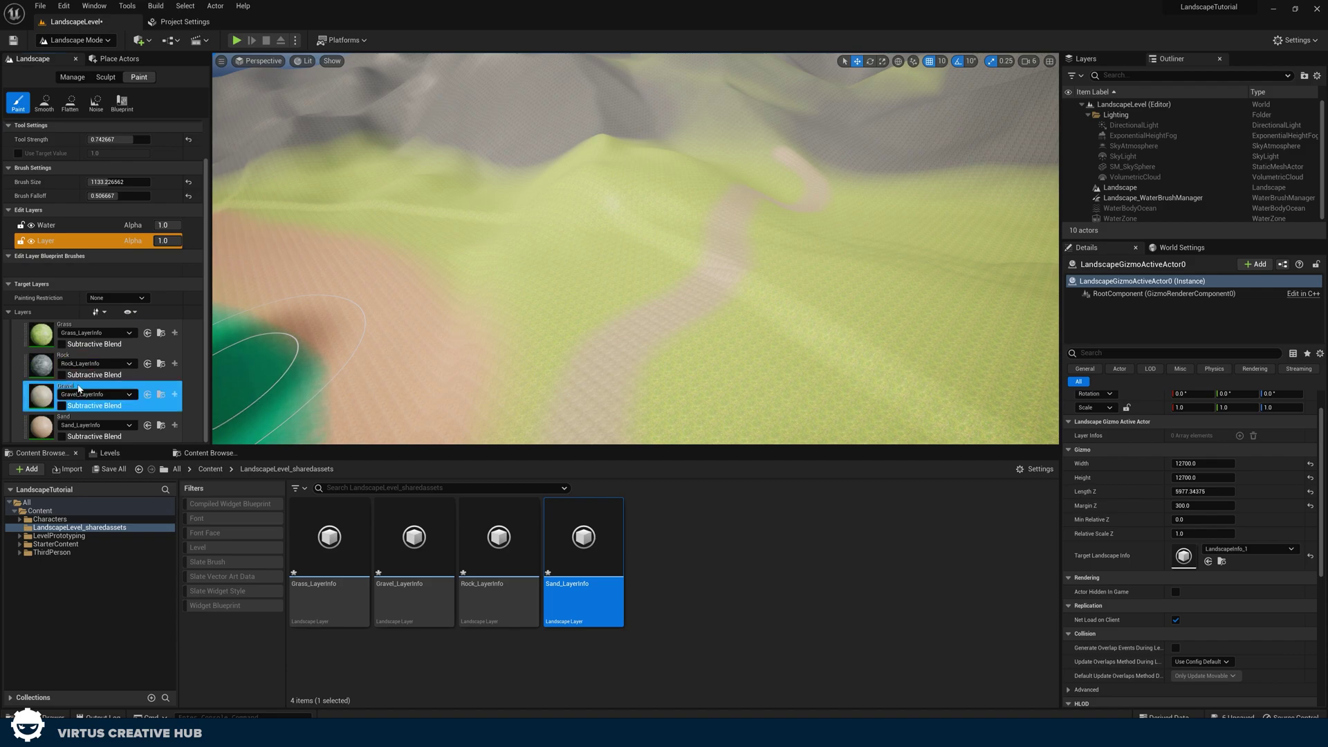
{"action": "right_click_drag", "start_coordinate": [489, 231], "coordinate": [529, 242]}
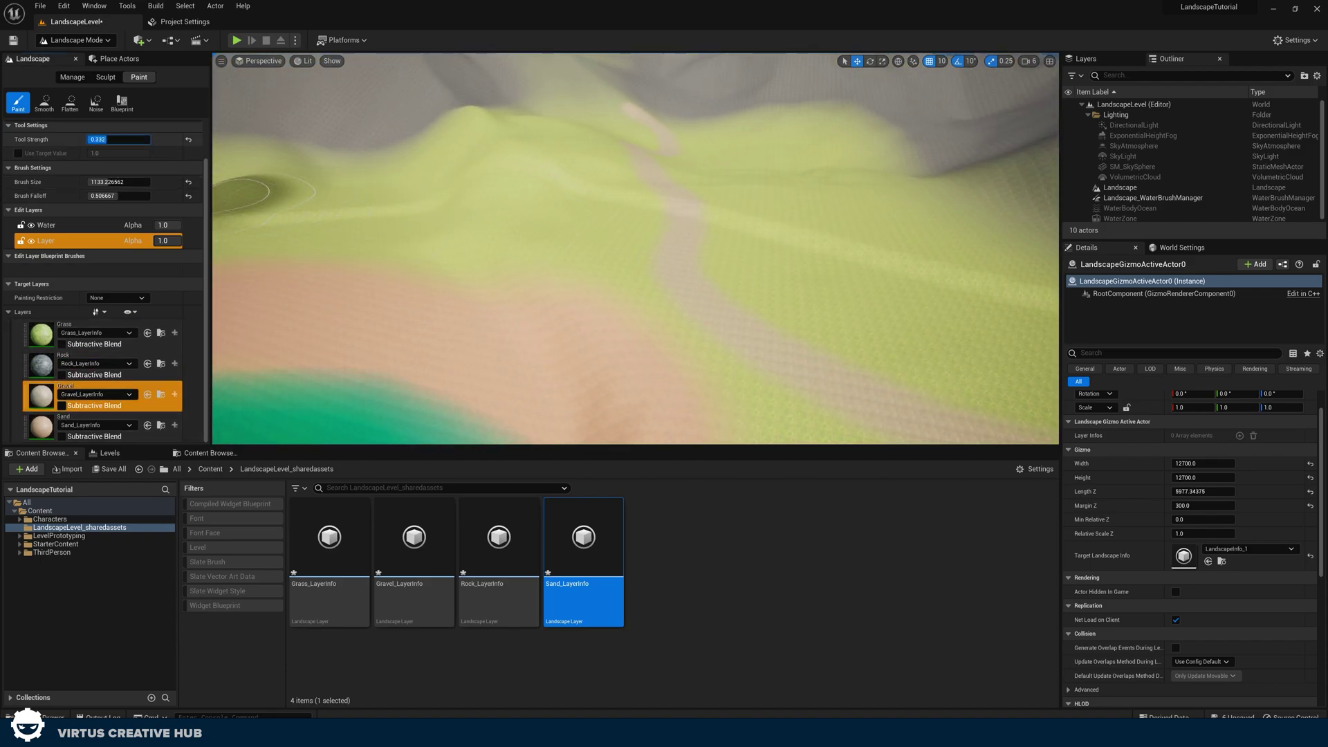
{"action": "left_click_drag", "start_coordinate": [98, 139], "coordinate": [97, 140]}
Step: Lightly paint Gravel over the grass behind the beach, softening the transition between Grass and Sand around the bay
{"action": "right_click_drag", "start_coordinate": [377, 205], "coordinate": [442, 216]}
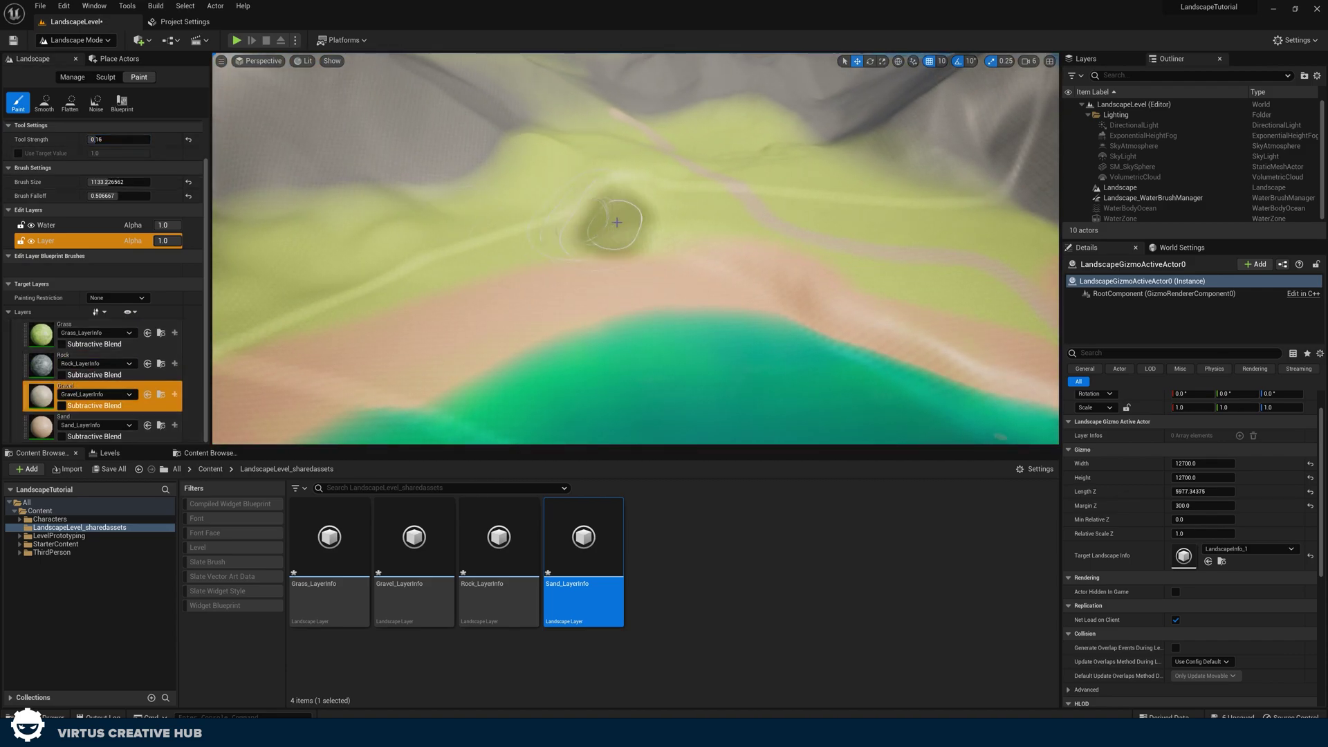
{"action": "mouse_move", "coordinate": [280, 303]}
{"action": "left_mouse_down"}
{"action": "mouse_move", "coordinate": [377, 296]}
{"action": "mouse_move", "coordinate": [653, 230]}
{"action": "left_mouse_up"}
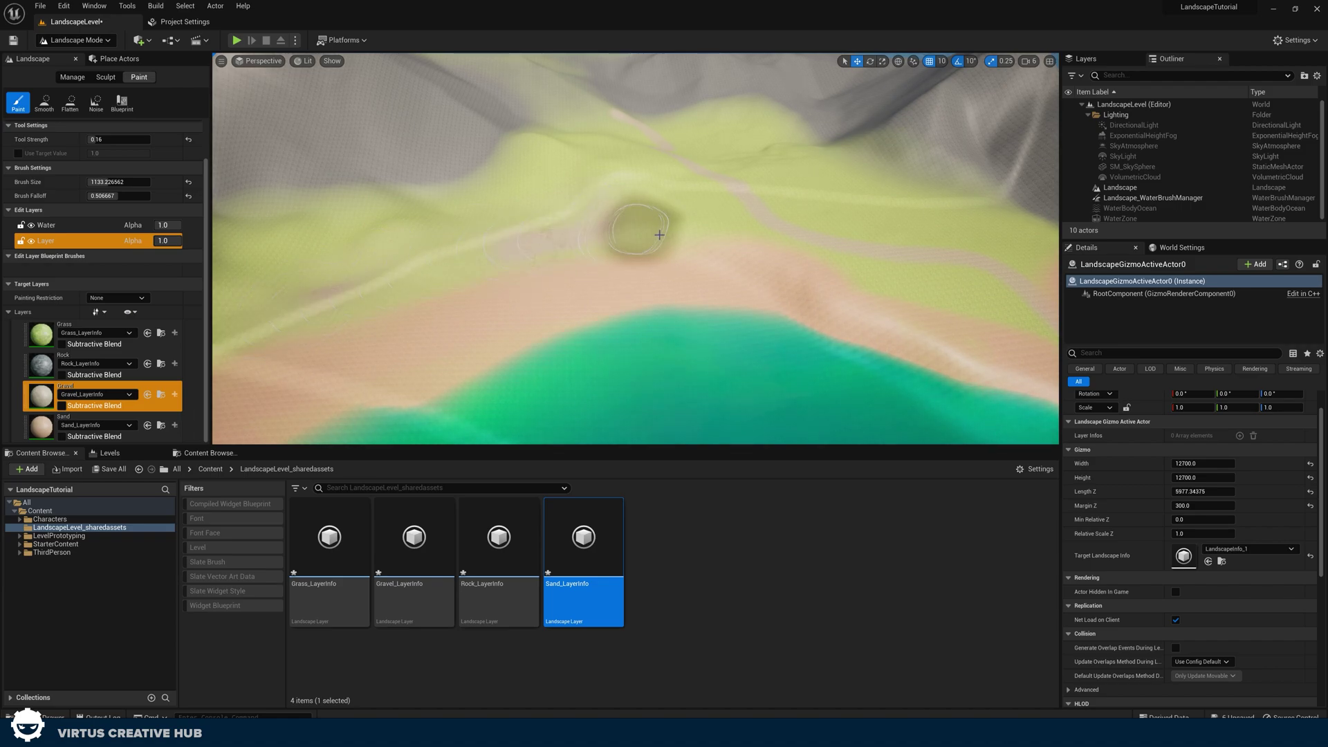
{"action": "mouse_move", "coordinate": [882, 200]}
{"action": "right_mouse_down"}
{"action": "mouse_move", "coordinate": [844, 208]}
{"action": "mouse_move", "coordinate": [879, 211]}
{"action": "mouse_move", "coordinate": [851, 207]}
{"action": "mouse_move", "coordinate": [833, 176]}
{"action": "mouse_move", "coordinate": [848, 249]}
{"action": "mouse_move", "coordinate": [837, 221]}
{"action": "right_mouse_up"}
{"action": "key", "text": "w"}
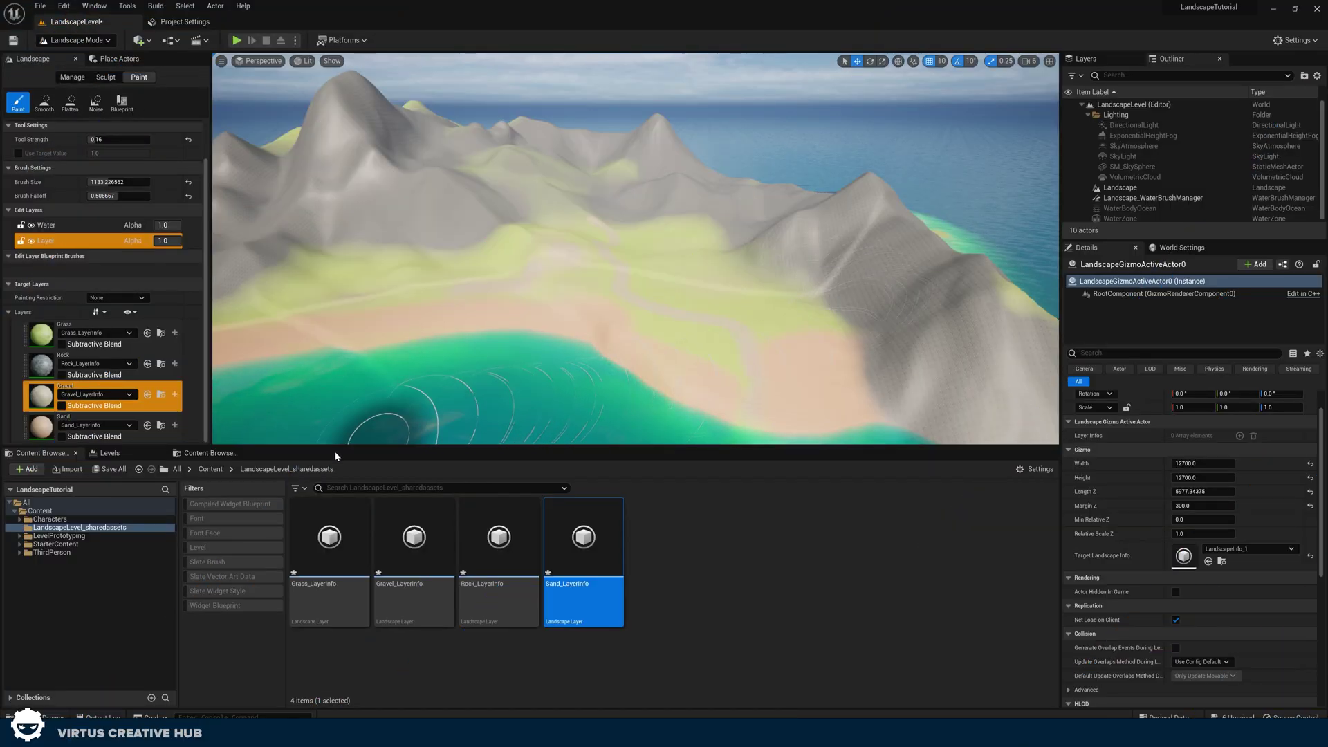
Step: Open the M_LandscapeMat material from the Content folder for editing
{"action": "left_click", "coordinate": [90, 511]}
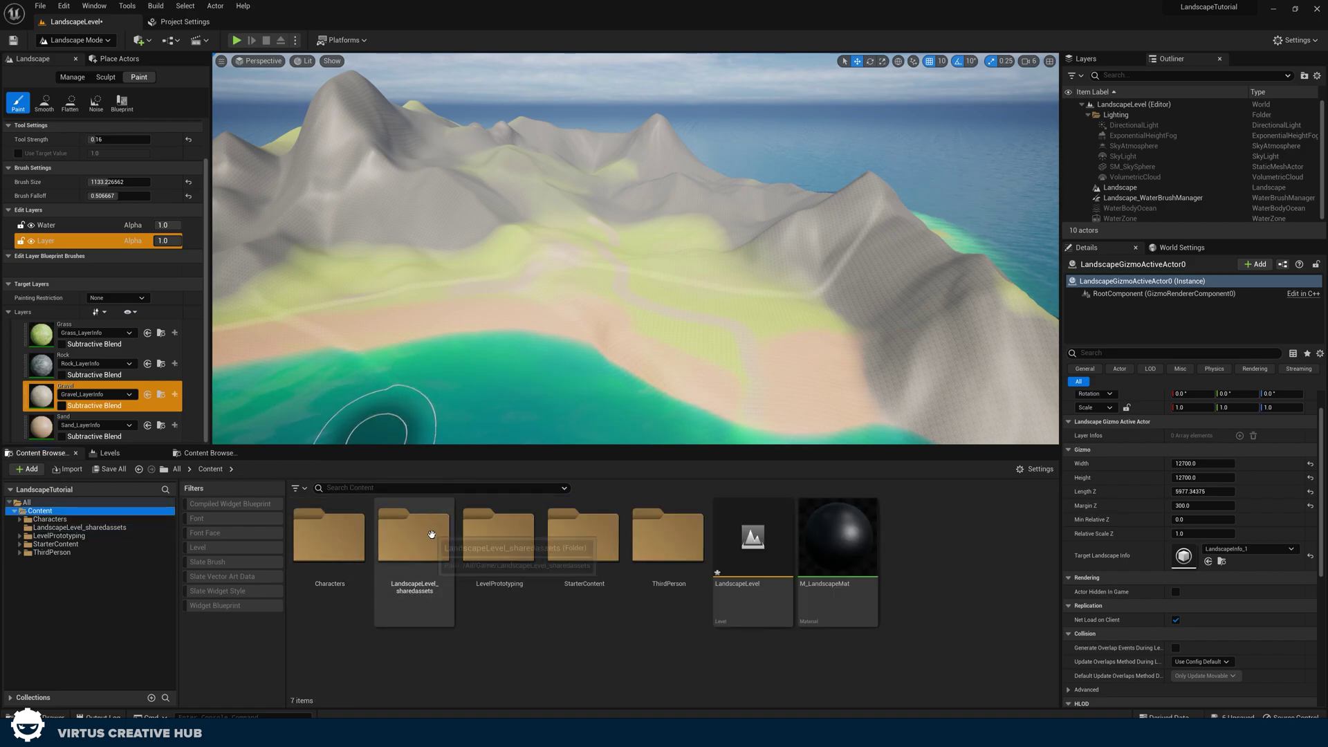
{"action": "mouse_move", "coordinate": [602, 329]}
{"action": "right_mouse_down"}
{"action": "mouse_move", "coordinate": [667, 339]}
{"action": "mouse_move", "coordinate": [640, 335]}
{"action": "right_mouse_up"}
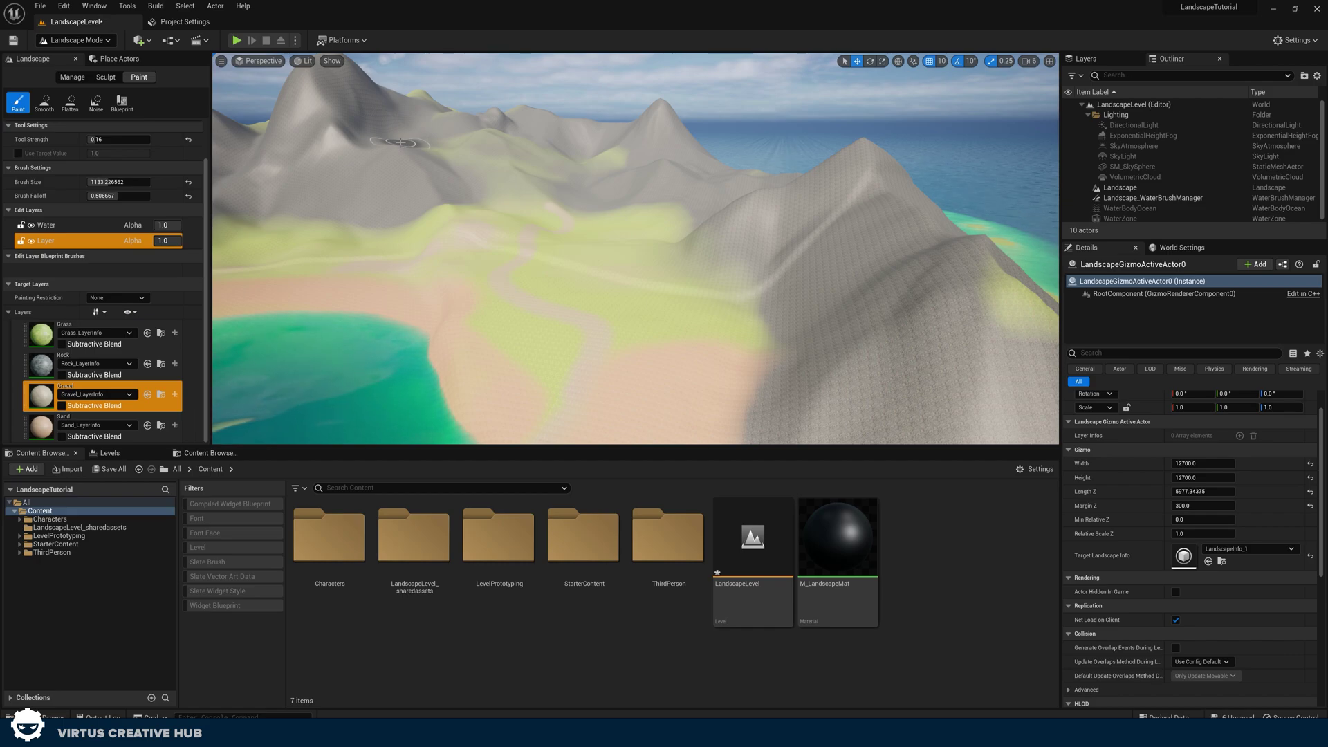
{"action": "key", "text": "w"}
{"action": "mouse_move", "coordinate": [590, 305]}
{"action": "right_mouse_down"}
{"action": "mouse_move", "coordinate": [657, 308]}
{"action": "mouse_move", "coordinate": [470, 315]}
{"action": "mouse_move", "coordinate": [623, 303]}
{"action": "mouse_move", "coordinate": [588, 291]}
{"action": "right_mouse_up"}
{"action": "key", "text": "w"}
{"action": "key", "text": "w"}
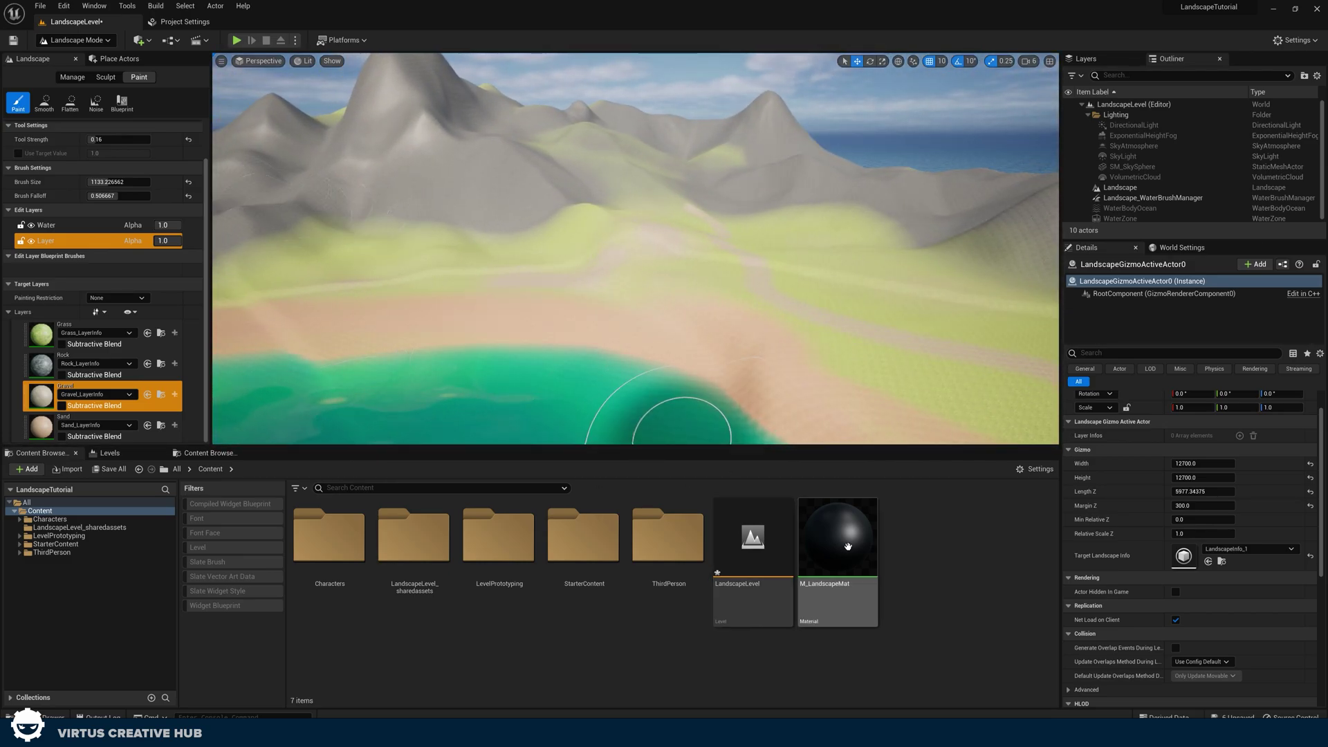
{"action": "double_click", "coordinate": [843, 546]}
Step: Move the Layer Blend node up in the material graph, level with the grass Texture Sample
{"action": "right_click_drag", "start_coordinate": [498, 426], "coordinate": [698, 400]}
{"action": "scroll", "coordinate": [699, 400], "scroll_direction": "down", "scroll_amount": 2}
{"action": "right_click_drag", "start_coordinate": [785, 406], "coordinate": [721, 351]}
{"action": "left_click", "coordinate": [689, 270]}
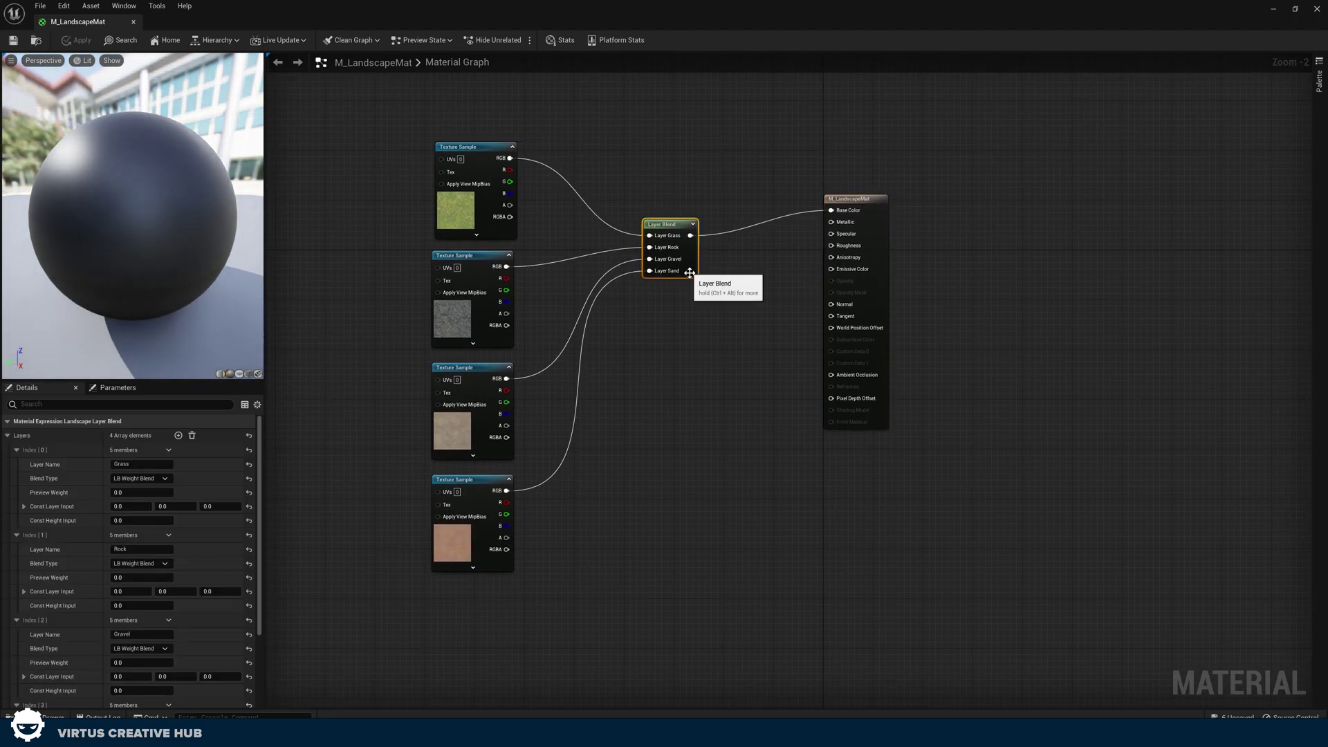
{"action": "left_click_drag", "start_coordinate": [670, 247], "coordinate": [664, 197]}
{"action": "left_click", "coordinate": [702, 297]}
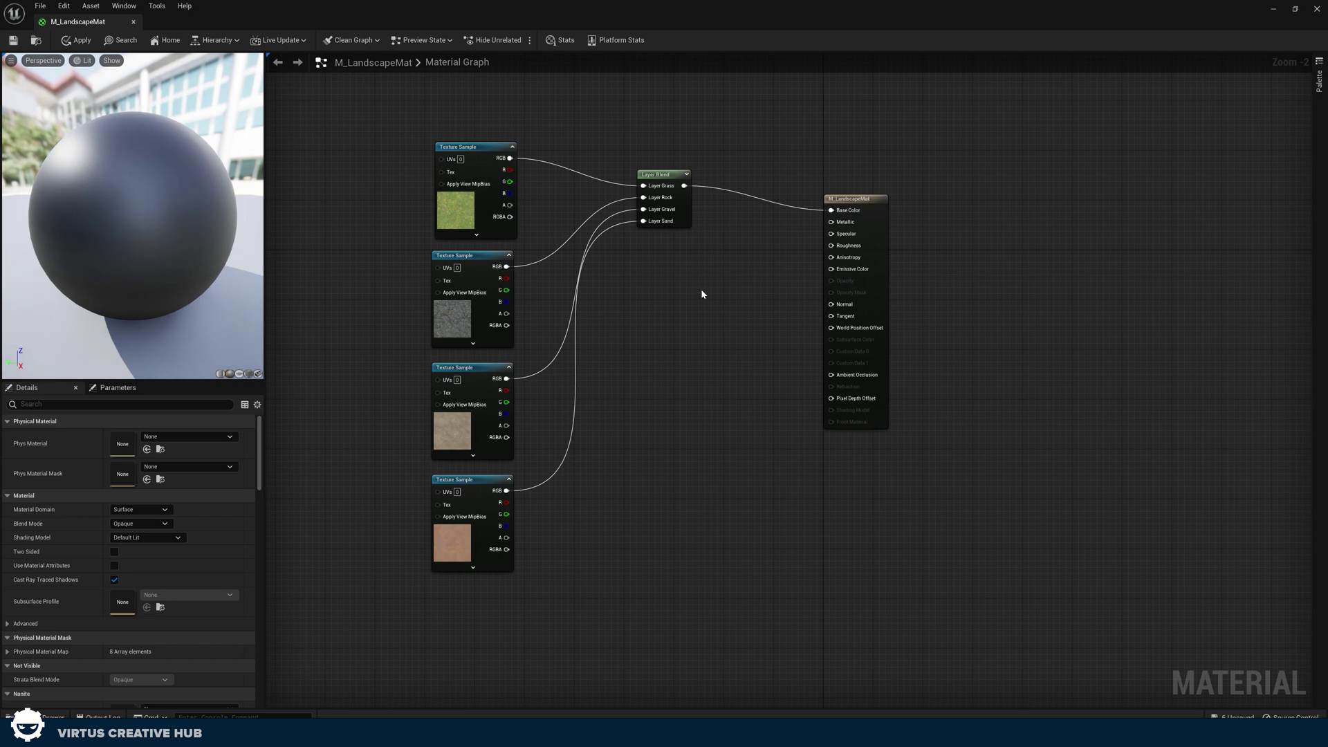
{"action": "left_click", "coordinate": [688, 222]}
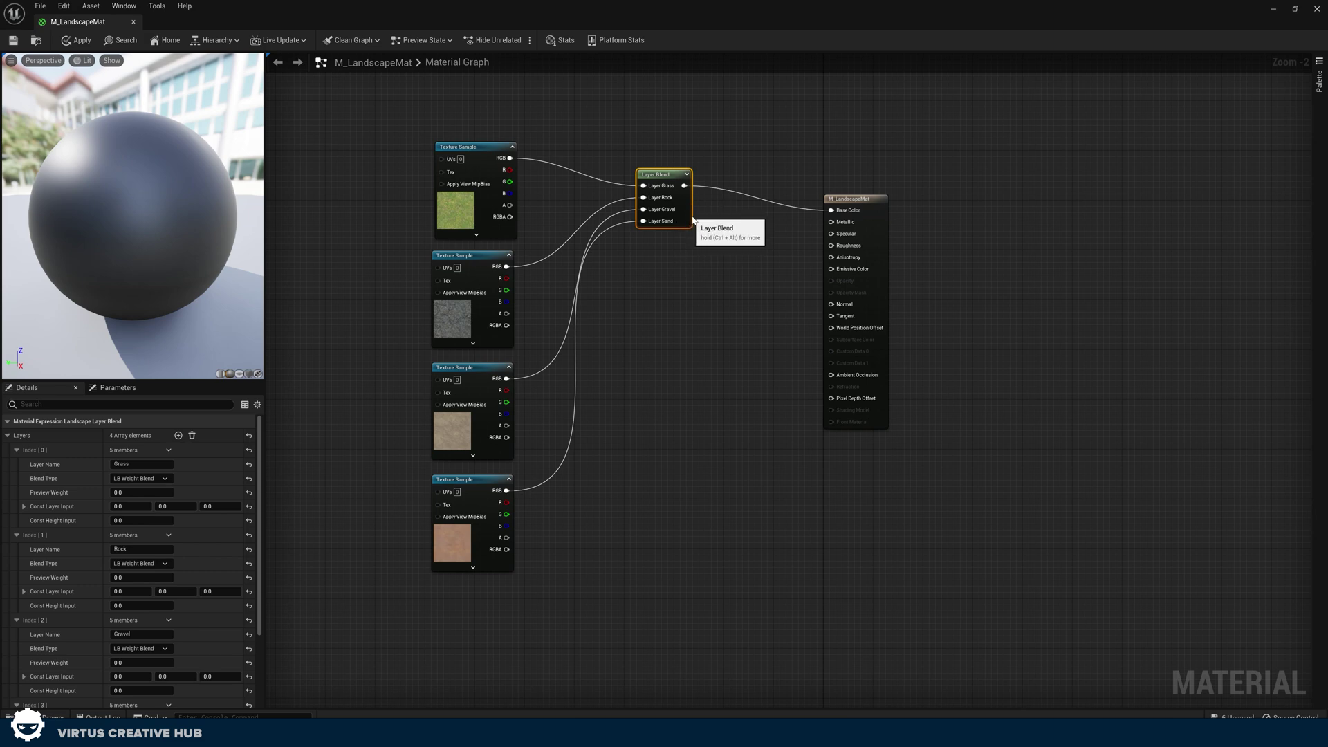
{"action": "left_click_drag", "start_coordinate": [687, 214], "coordinate": [682, 208]}
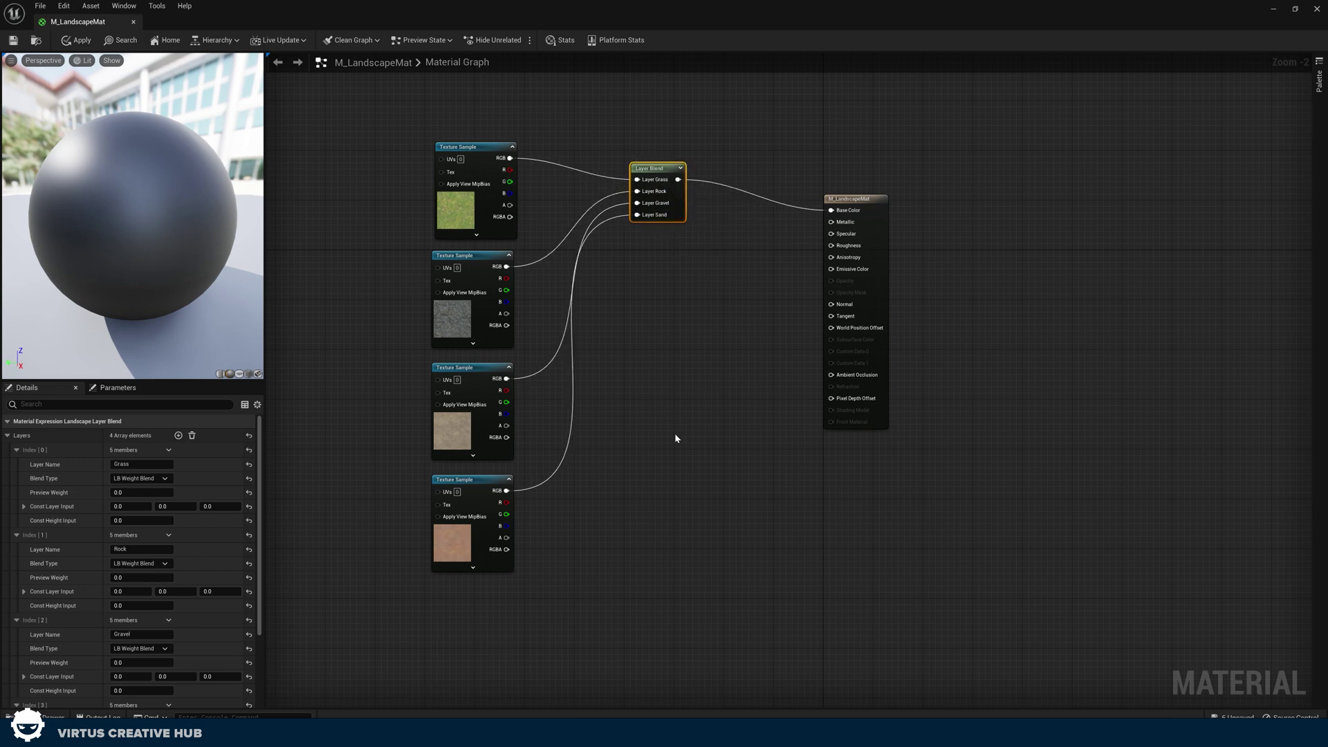
Step: Duplicate the Layer Blend node below the original, level with the sand Texture Sample's lower end, and connect the copy's output to the material's Normal input
{"action": "left_click", "coordinate": [696, 522]}
{"action": "left_click", "coordinate": [678, 218]}
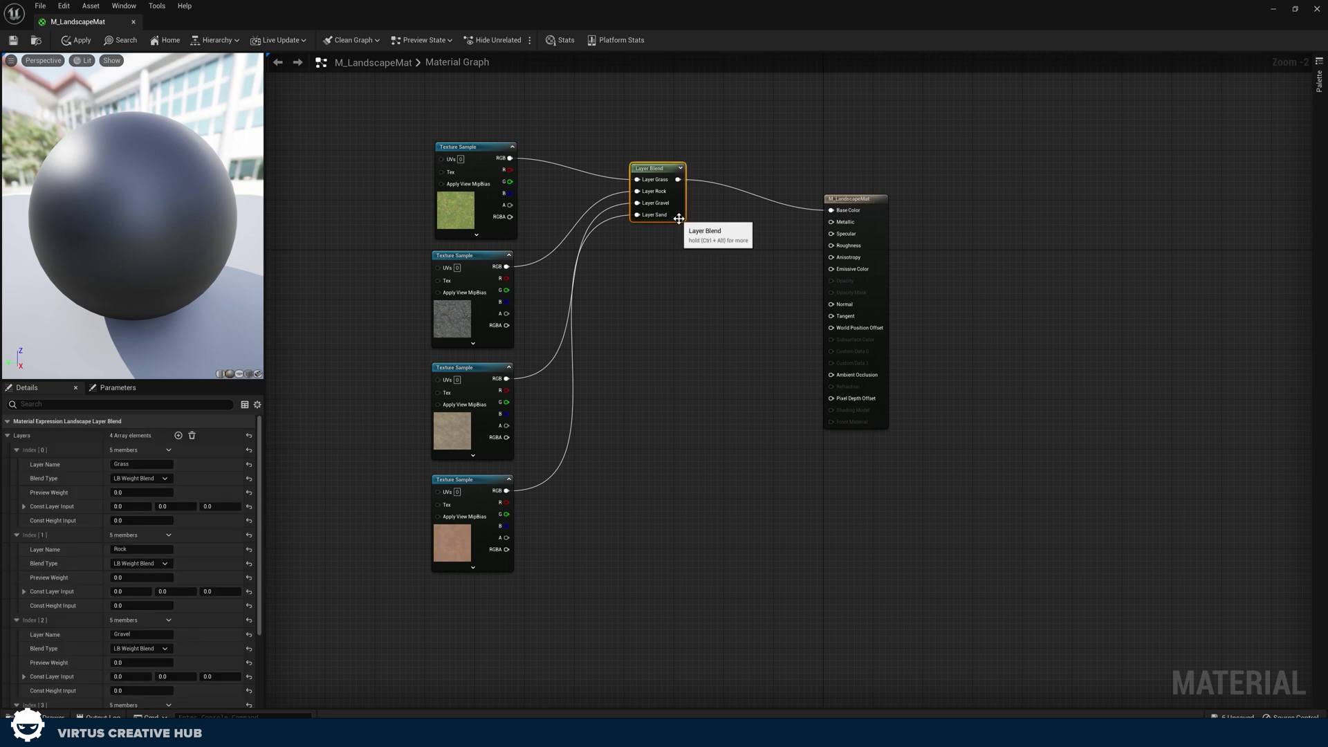
{"action": "left_click", "coordinate": [648, 535]}
{"action": "key", "text": "ctrl+v"}
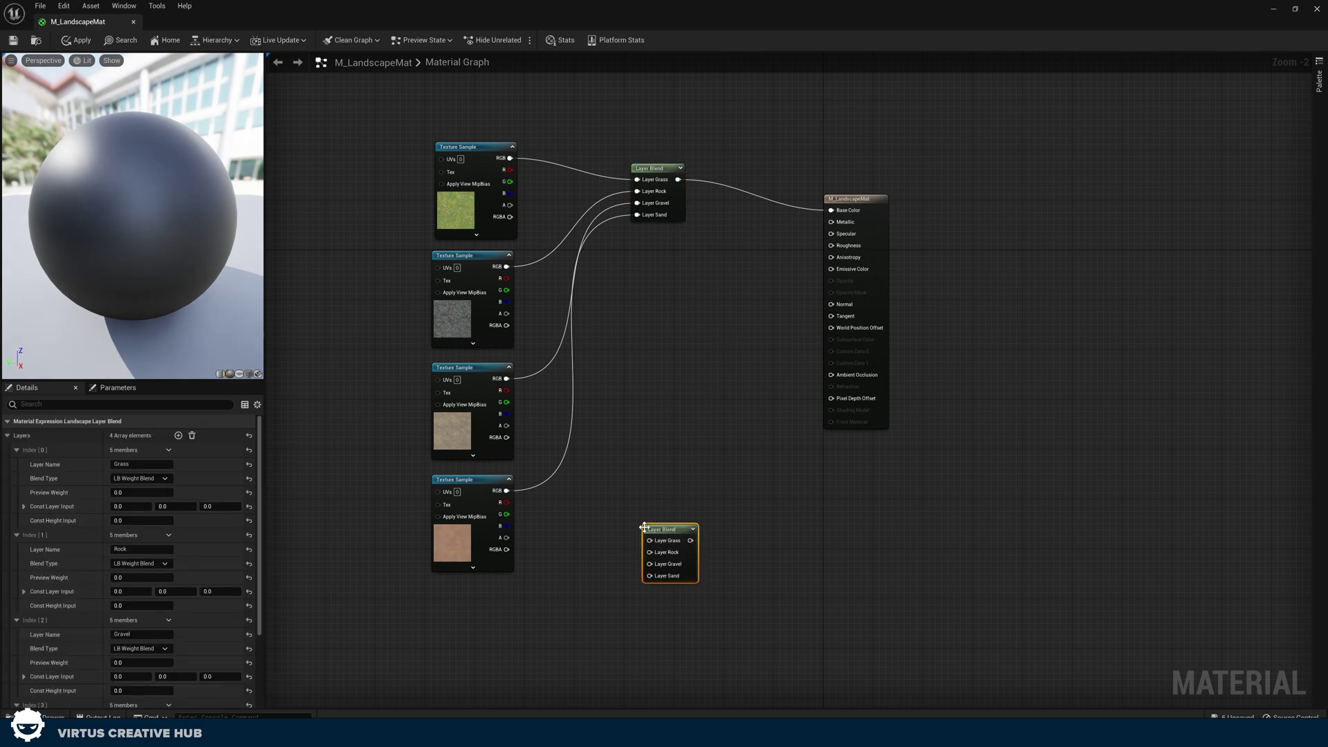
{"action": "left_click_drag", "start_coordinate": [686, 555], "coordinate": [688, 595]}
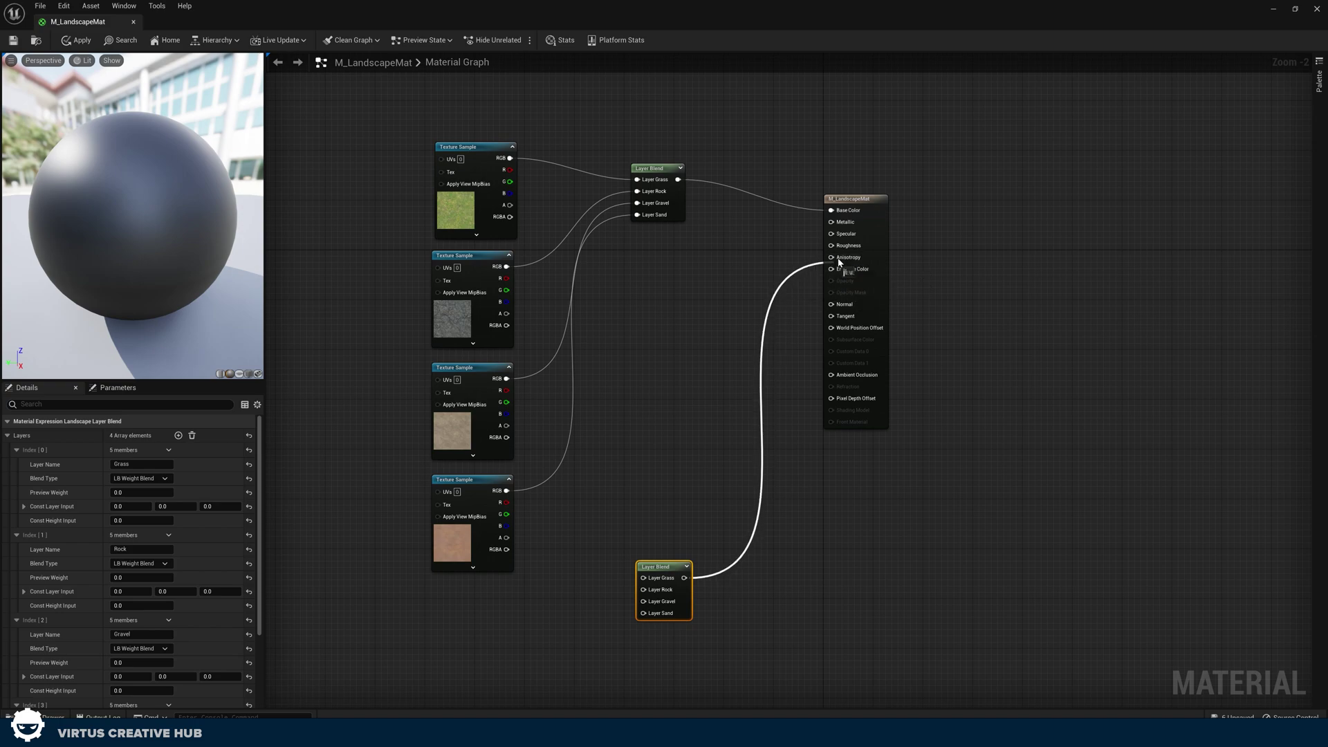
{"action": "left_click_drag", "start_coordinate": [842, 310], "coordinate": [842, 305]}
{"action": "right_click_drag", "start_coordinate": [779, 341], "coordinate": [675, 321]}
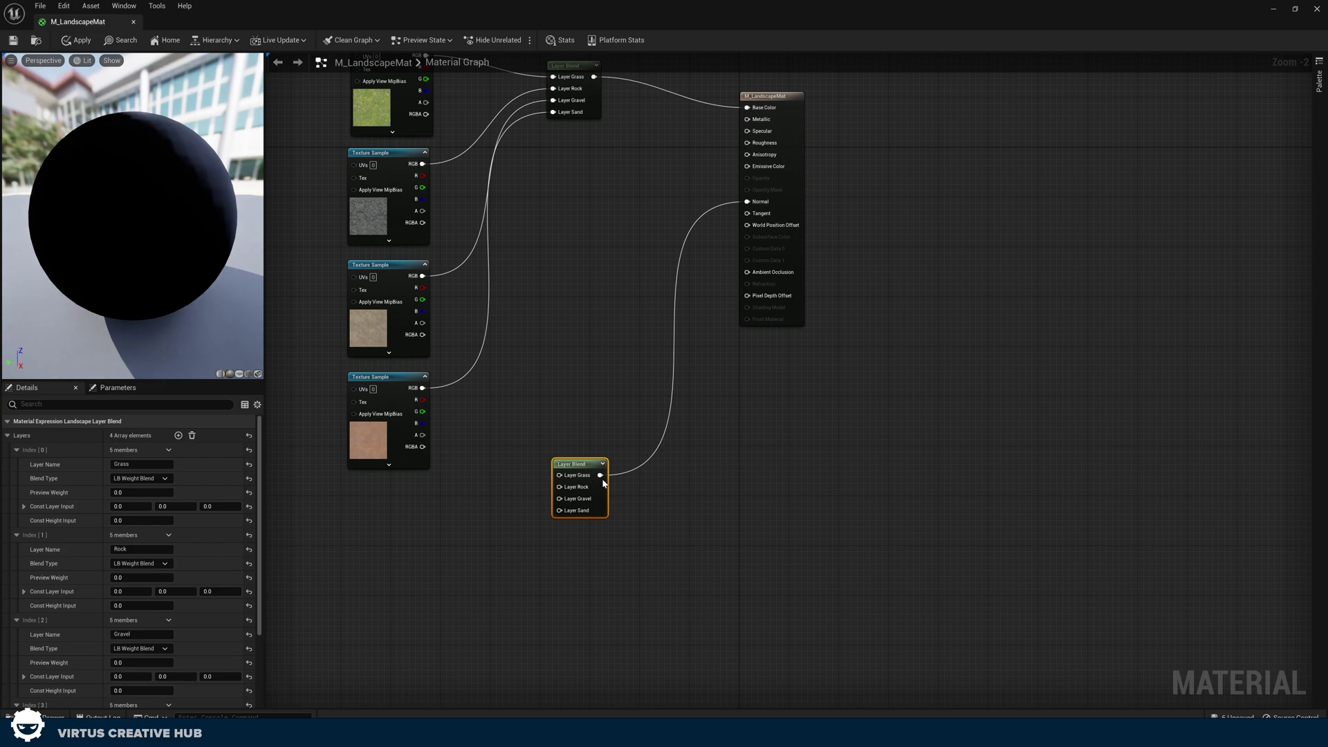
{"action": "left_click_drag", "start_coordinate": [608, 481], "coordinate": [596, 499]}
Step: Add four empty Texture Sample nodes in a column below the existing texture samples, beside the duplicated Layer Blend
{"action": "right_click_drag", "start_coordinate": [699, 312], "coordinate": [856, 187]}
{"action": "left_click", "coordinate": [511, 379]}
{"action": "left_click", "coordinate": [517, 386]}
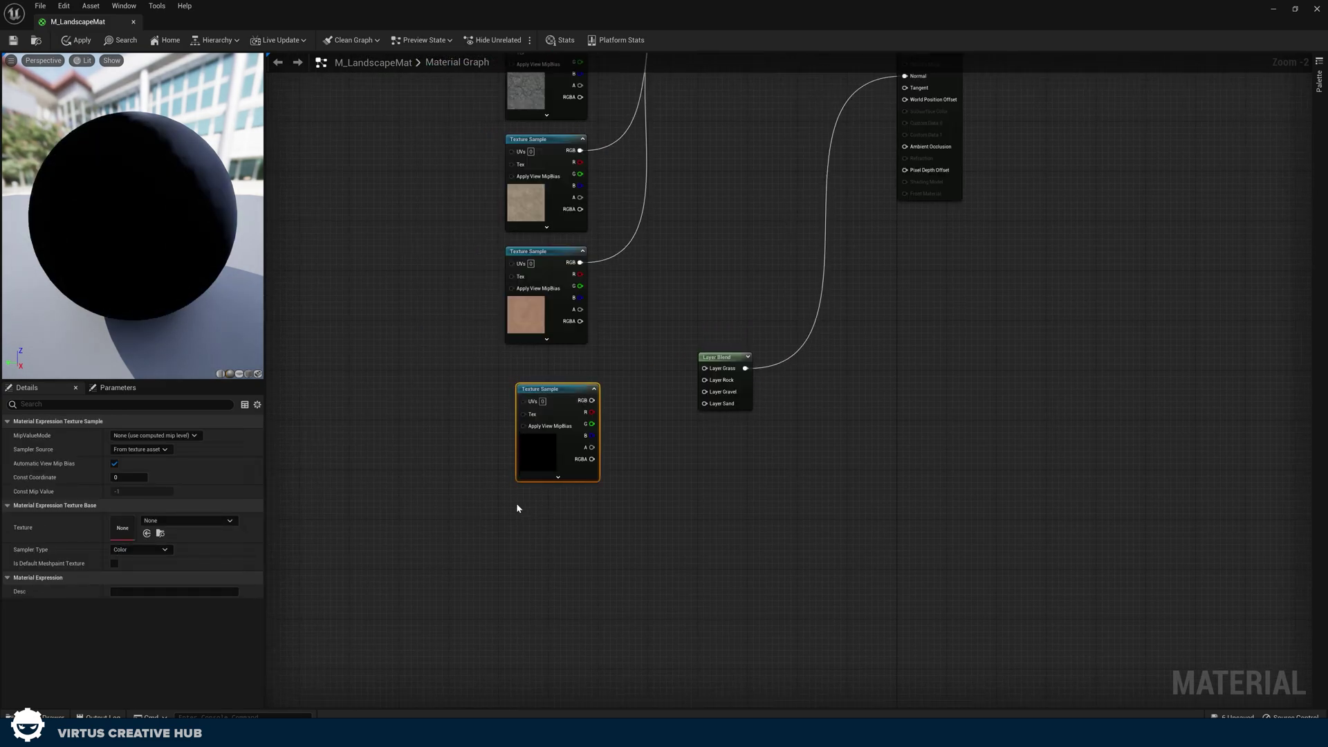
{"action": "left_click", "coordinate": [516, 502]}
{"action": "left_click", "coordinate": [517, 619]}
{"action": "right_click_drag", "start_coordinate": [566, 488], "coordinate": [570, 251]}
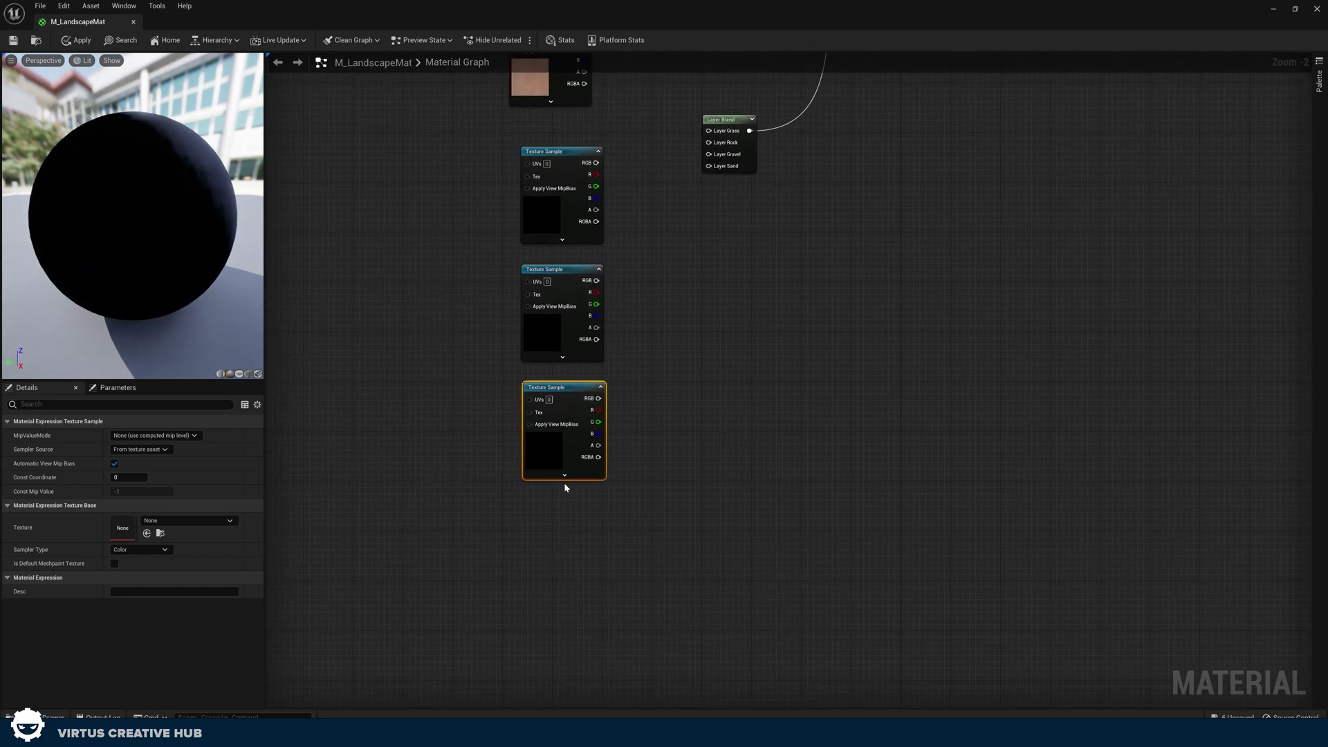
{"action": "left_click", "coordinate": [519, 504]}
Step: Assign T_Ground_Grass_N to the first empty Texture Sample and connect its RGB output to Layer Grass on the duplicated Layer Blend
{"action": "right_click_drag", "start_coordinate": [650, 297], "coordinate": [624, 428]}
{"action": "right_click_drag", "start_coordinate": [617, 297], "coordinate": [507, 195]}
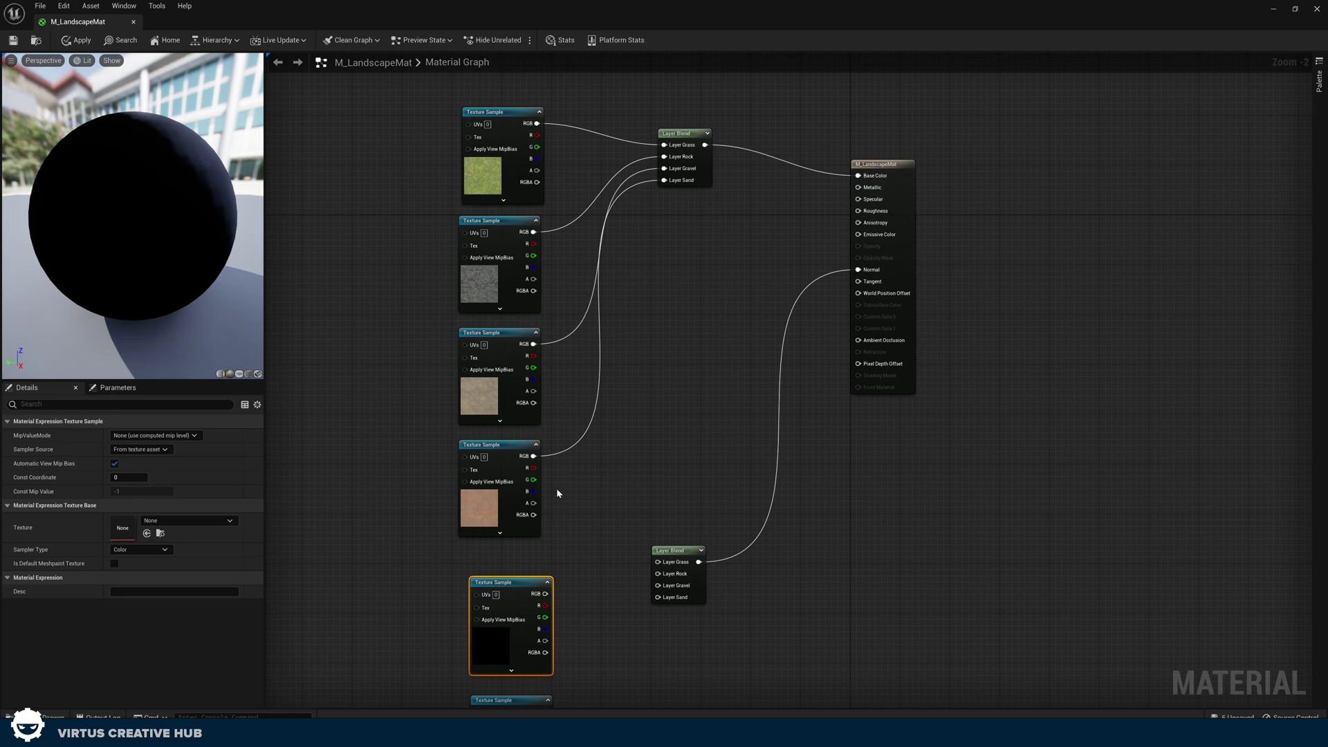
{"action": "right_click_drag", "start_coordinate": [557, 492], "coordinate": [522, 272]}
{"action": "right_click_drag", "start_coordinate": [520, 323], "coordinate": [578, 350]}
{"action": "left_click", "coordinate": [198, 524]}
{"action": "type", "text": "gras"}
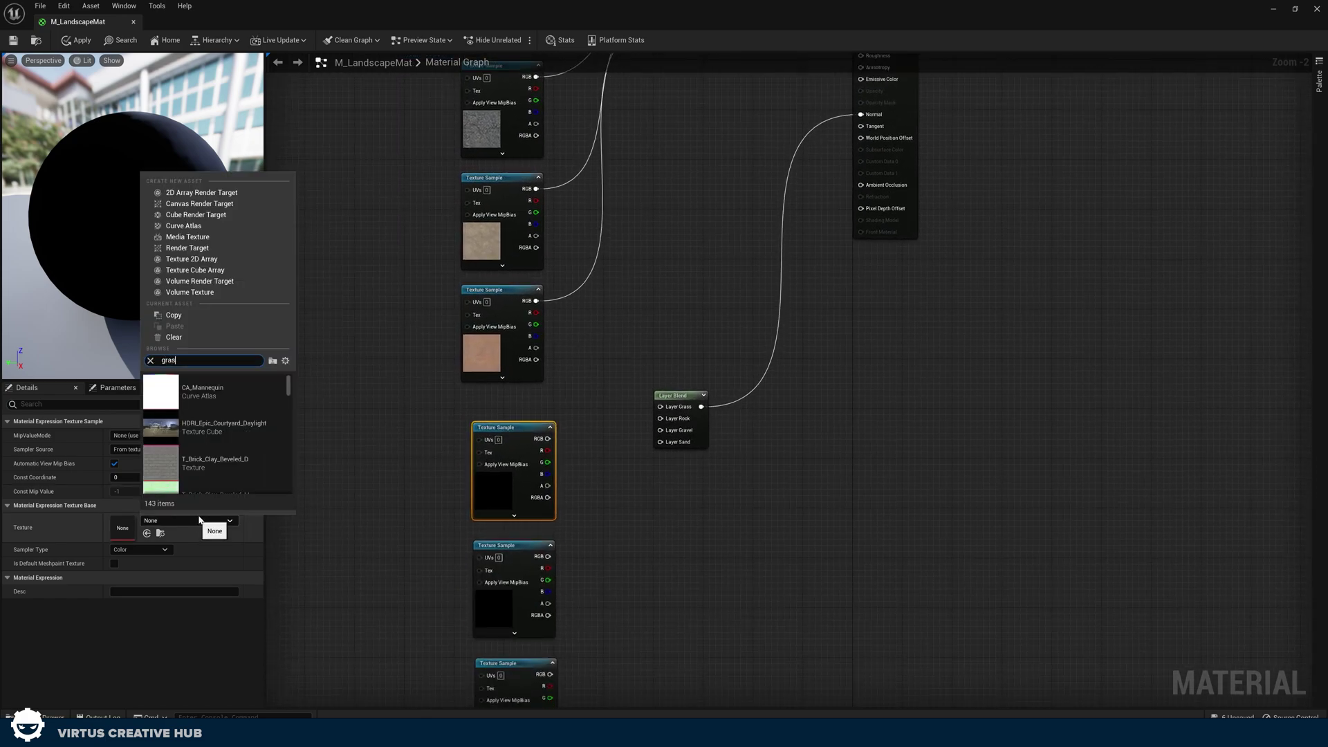
{"action": "type", "text": "s"}
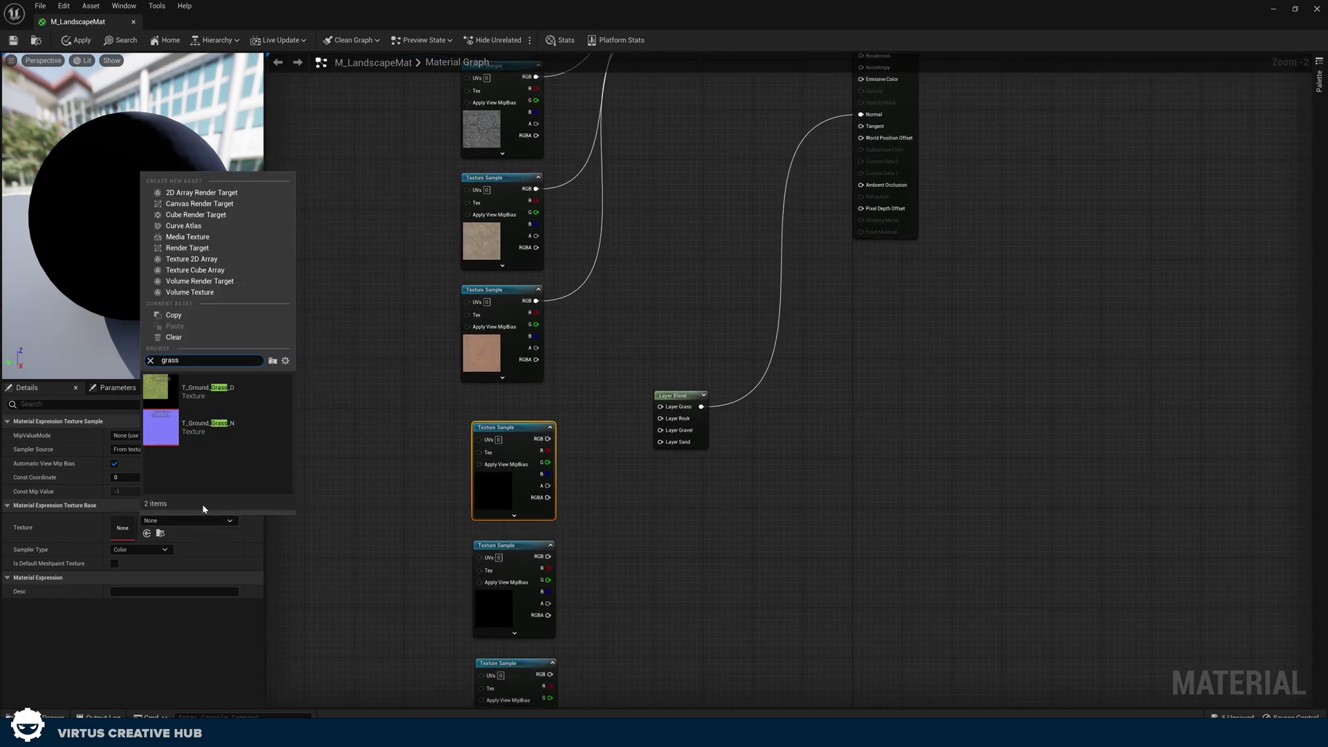
{"action": "left_click", "coordinate": [229, 434]}
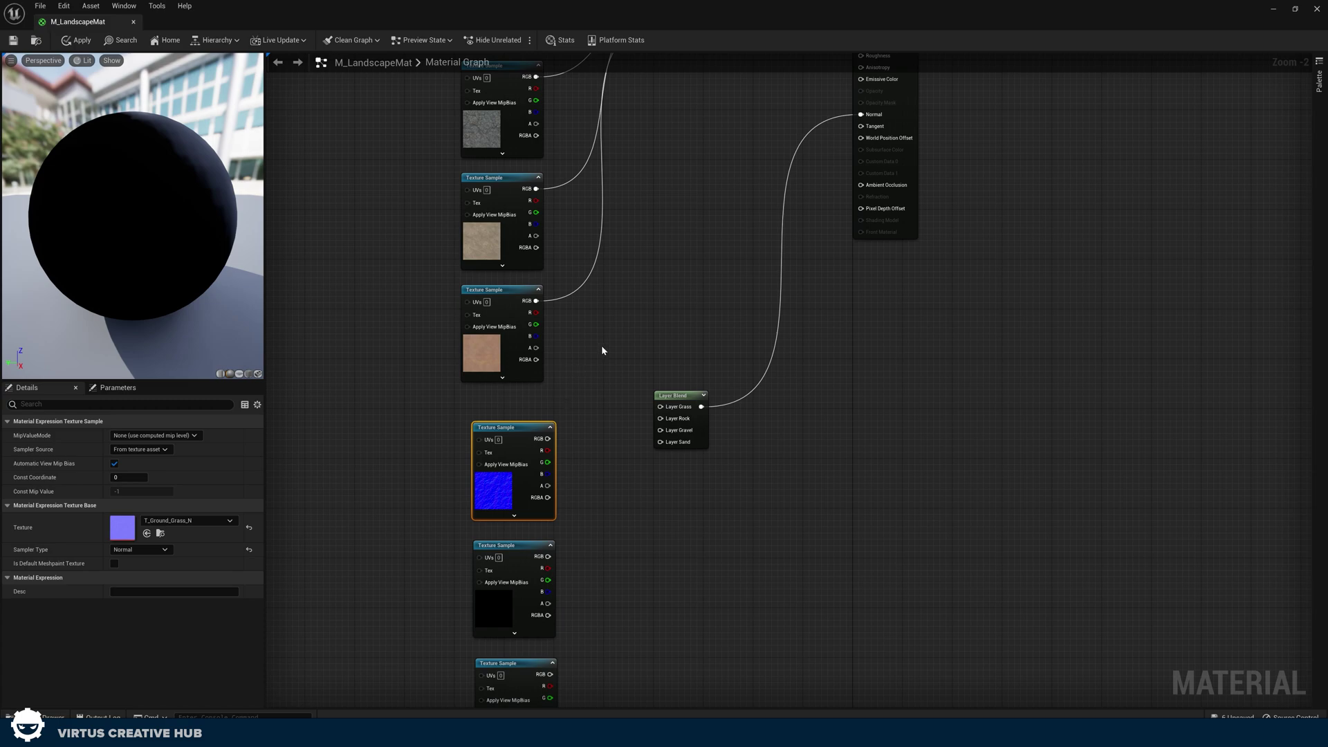
{"action": "left_click_drag", "start_coordinate": [663, 411], "coordinate": [663, 411]}
Step: Assign T_Rock_Basalt_N to the second new Texture Sample and connect its RGB output to Layer Rock on the duplicated Layer Blend
{"action": "right_click_drag", "start_coordinate": [497, 117], "coordinate": [500, 313]}
{"action": "right_click_drag", "start_coordinate": [619, 392], "coordinate": [584, 214]}
{"action": "left_click", "coordinate": [479, 512]}
{"action": "left_click", "coordinate": [166, 523]}
{"action": "type", "text": "rock"}
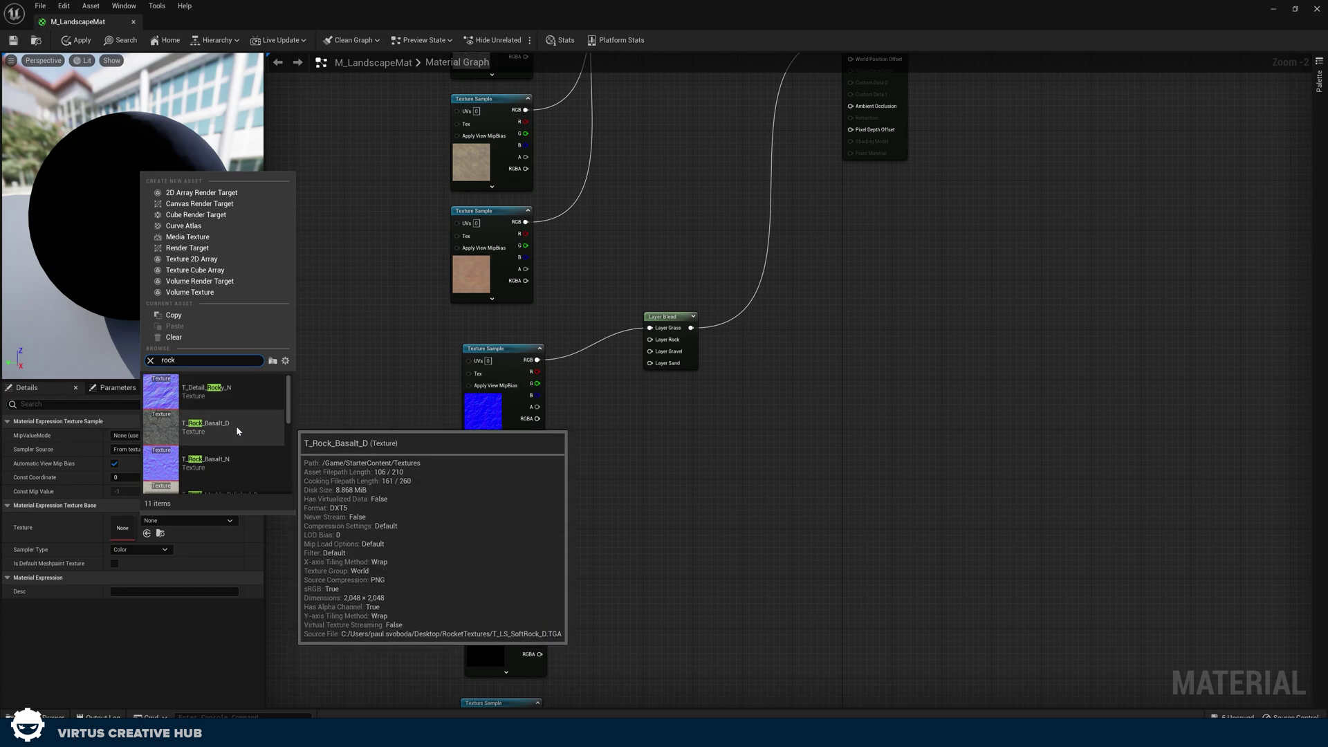
{"action": "left_click", "coordinate": [206, 460]}
{"action": "left_click_drag", "start_coordinate": [535, 482], "coordinate": [665, 342]}
Step: Assign the gravel normal map to the third new Texture Sample and connect its RGB output to Layer Gravel on the duplicated Layer Blend
{"action": "right_click_drag", "start_coordinate": [629, 556], "coordinate": [615, 392]}
{"action": "left_click", "coordinate": [479, 475]}
{"action": "left_click", "coordinate": [179, 521]}
{"action": "type", "text": "gra"}
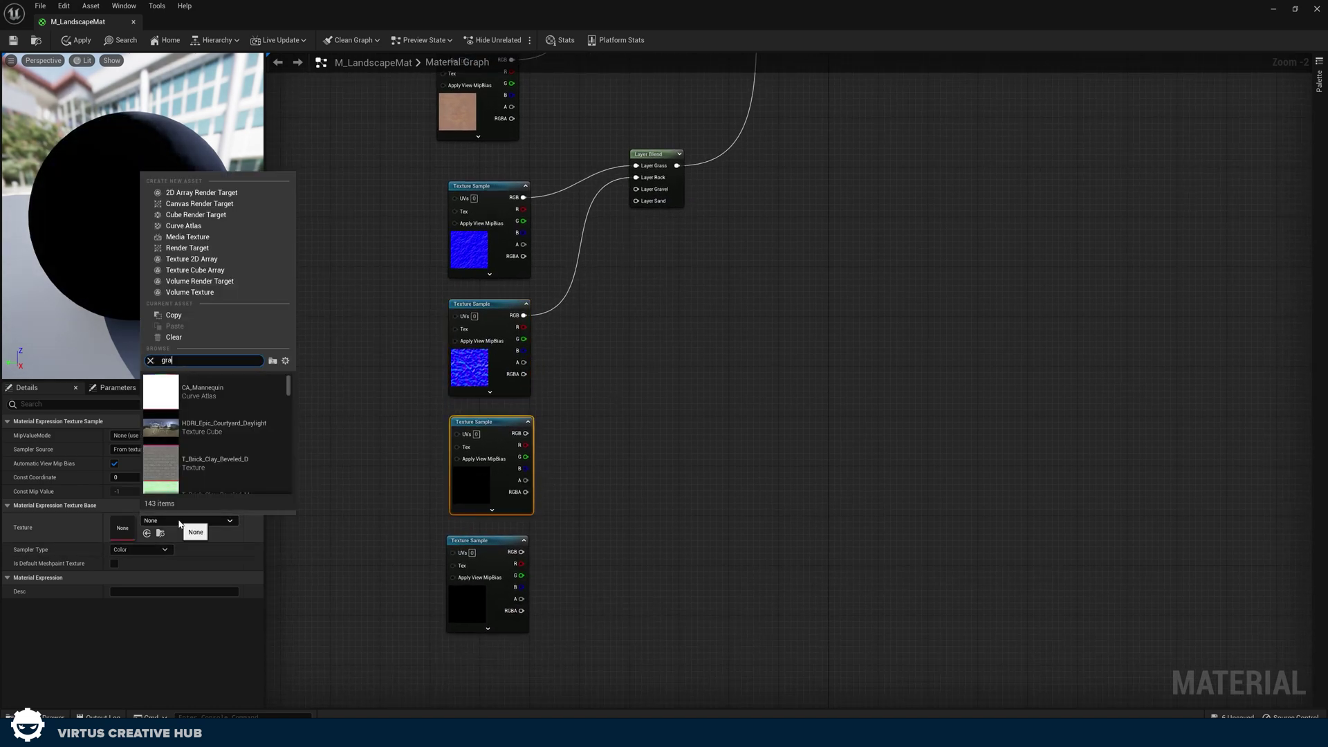
{"action": "type", "text": "ss"}
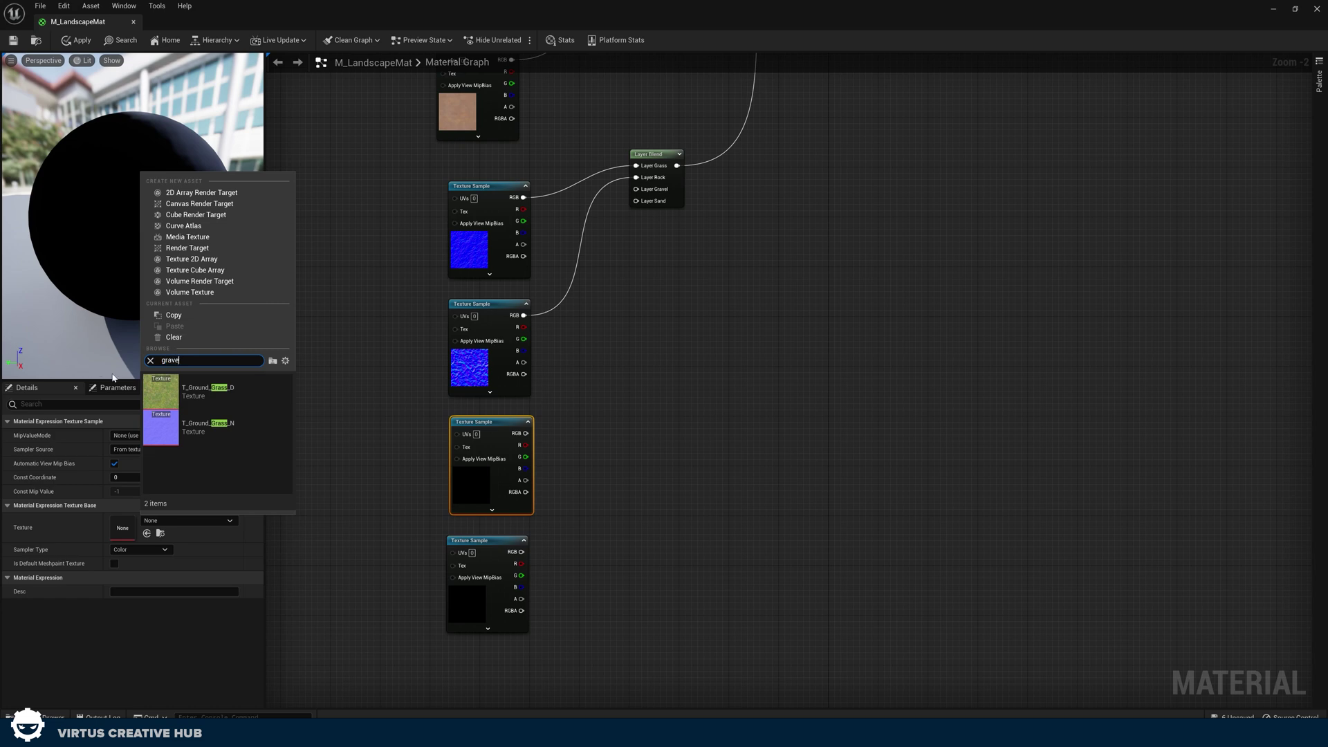
{"action": "left_click", "coordinate": [243, 424]}
{"action": "left_click_drag", "start_coordinate": [526, 433], "coordinate": [653, 190]}
Step: Assign T_Rock_Sandstone_N to the fourth new Texture Sample and connect its RGB output to Layer Sand on the duplicated Layer Blend
{"action": "left_click", "coordinate": [463, 593]}
{"action": "left_click", "coordinate": [170, 522]}
{"action": "type", "text": "sabd"}
{"action": "key", "text": "BackSpace"}
{"action": "key", "text": "BackSpace"}
{"action": "type", "text": "nd"}
{"action": "left_click", "coordinate": [231, 427]}
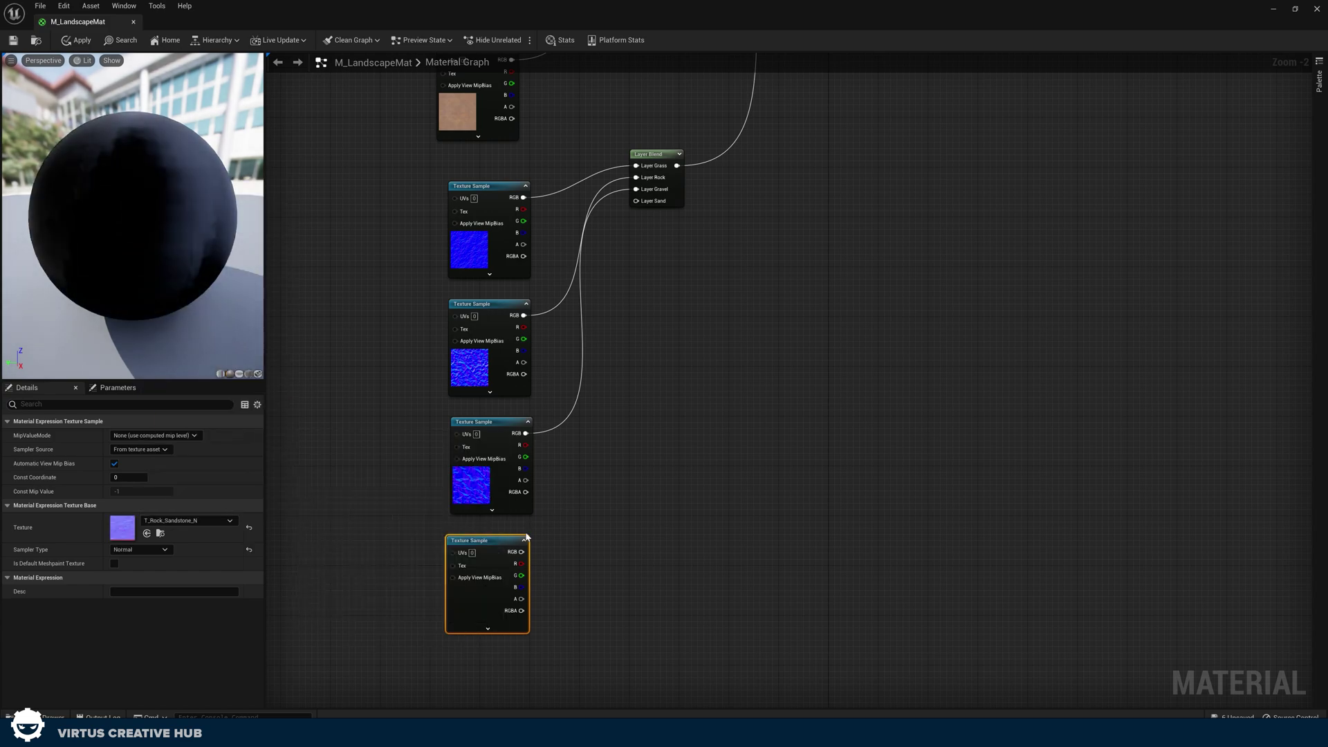
{"action": "left_click_drag", "start_coordinate": [524, 553], "coordinate": [637, 200]}
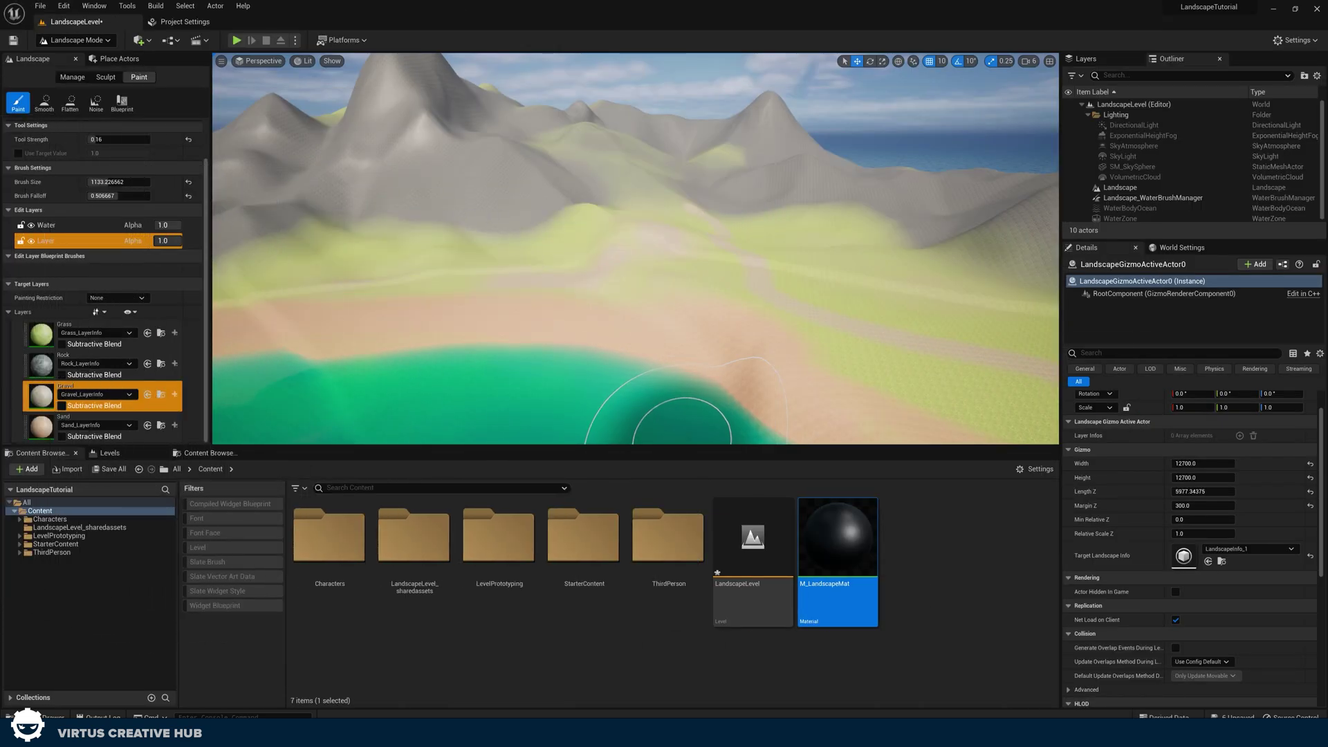
Step: Apply and save M_LandscapeMat with its editor window moved below the level viewport, and check the normal detail on the beach up close
{"action": "key", "text": "w"}
{"action": "right_click_drag", "start_coordinate": [733, 361], "coordinate": [837, 398]}
{"action": "right_click_drag", "start_coordinate": [526, 208], "coordinate": [539, 228]}
{"action": "left_click_drag", "start_coordinate": [0, 148], "coordinate": [646, 287]}
{"action": "left_click_drag", "start_coordinate": [326, 287], "coordinate": [368, 418]}
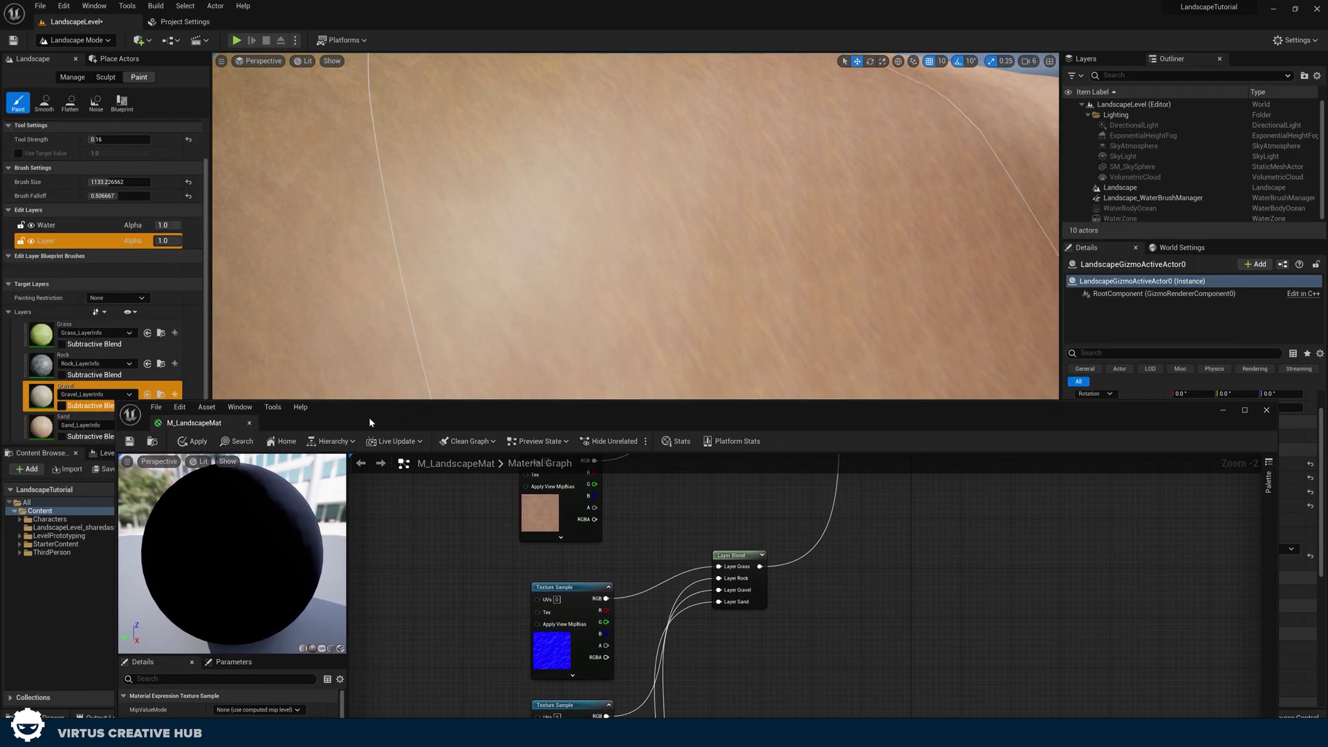
{"action": "left_click", "coordinate": [199, 442]}
{"action": "left_click", "coordinate": [130, 442]}
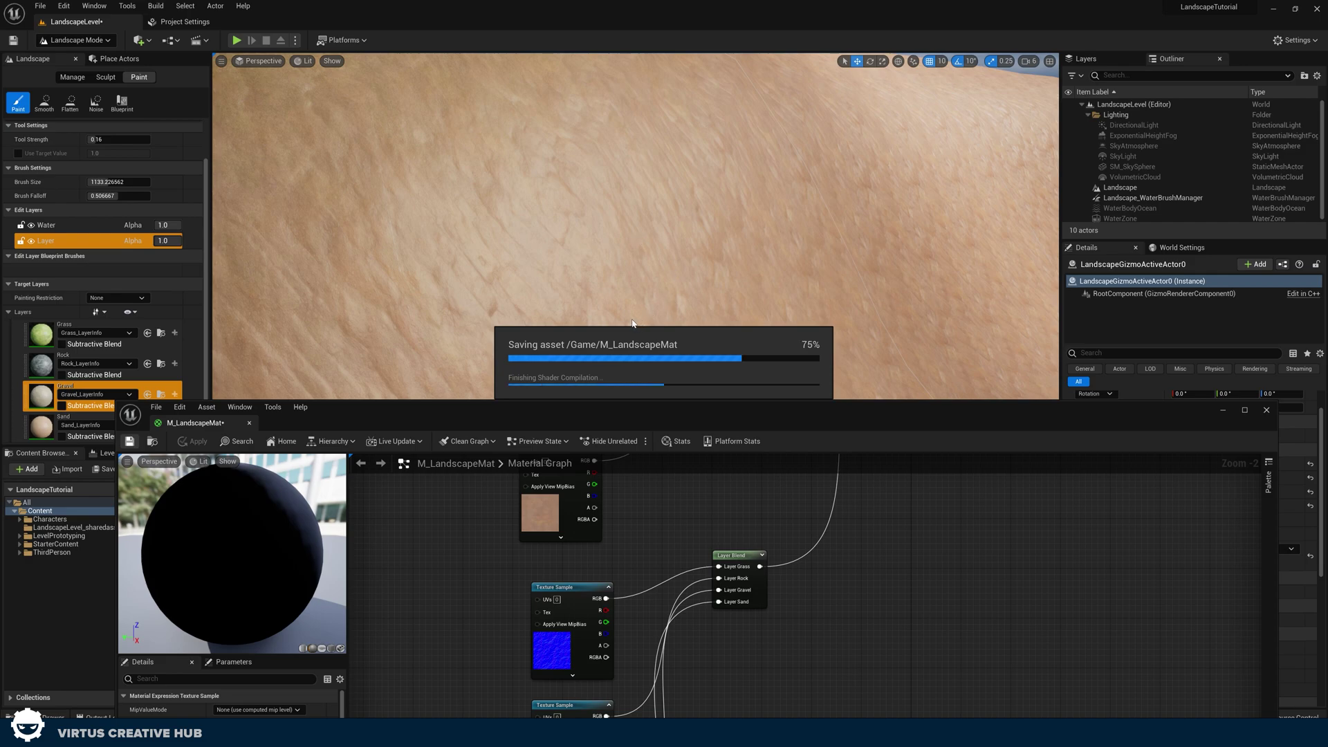
{"action": "left_click_drag", "start_coordinate": [656, 410], "coordinate": [674, 490]}
{"action": "mouse_move", "coordinate": [636, 249]}
{"action": "right_mouse_down"}
{"action": "mouse_move", "coordinate": [699, 249]}
{"action": "mouse_move", "coordinate": [667, 266]}
{"action": "mouse_move", "coordinate": [695, 245]}
{"action": "mouse_move", "coordinate": [554, 253]}
{"action": "mouse_move", "coordinate": [554, 311]}
{"action": "mouse_move", "coordinate": [643, 238]}
{"action": "right_mouse_up"}
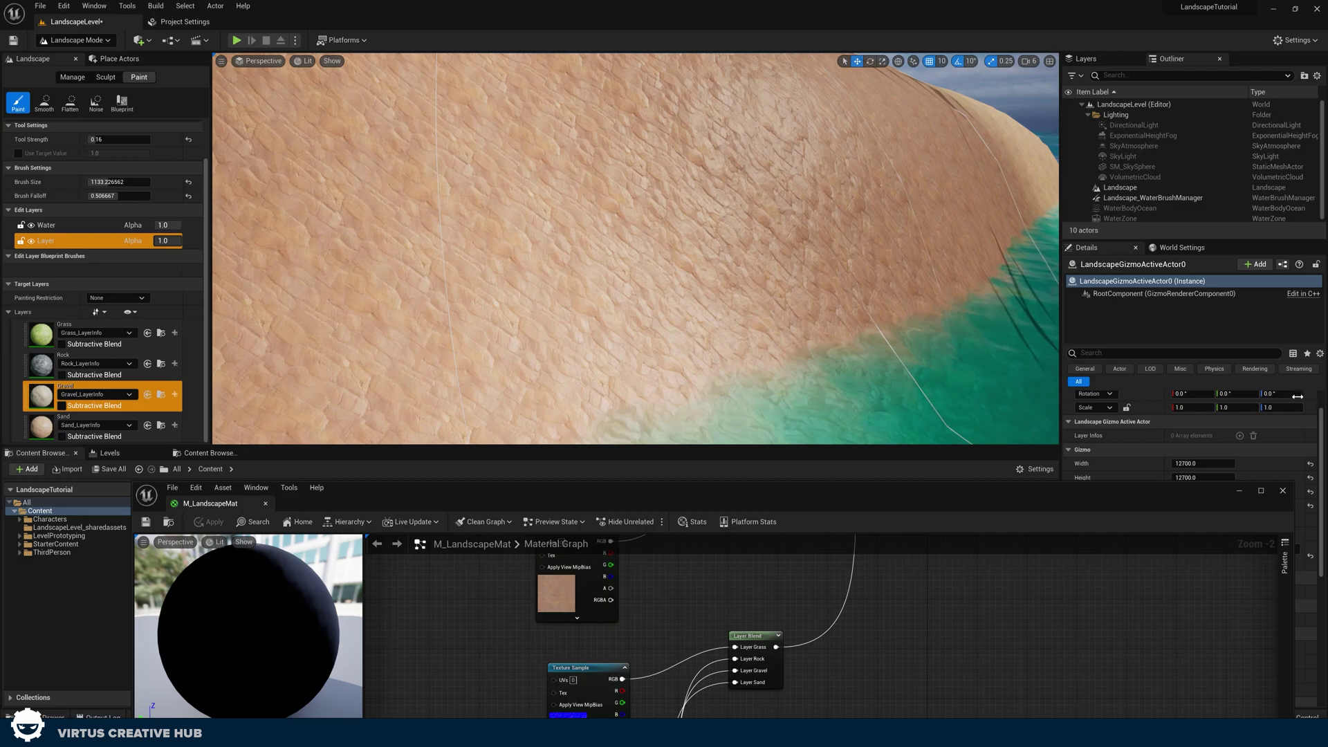
Step: Maximize the M_LandscapeMat editor and examine the output node's inputs and the base color part of the graph
{"action": "left_click_drag", "start_coordinate": [892, 488], "coordinate": [788, 0]}
{"action": "right_click_drag", "start_coordinate": [822, 198], "coordinate": [850, 444]}
{"action": "scroll", "coordinate": [848, 442], "scroll_direction": "down", "scroll_amount": 3}
{"action": "scroll", "coordinate": [847, 405], "scroll_direction": "up", "scroll_amount": 5}
{"action": "right_click_drag", "start_coordinate": [866, 228], "coordinate": [844, 311]}
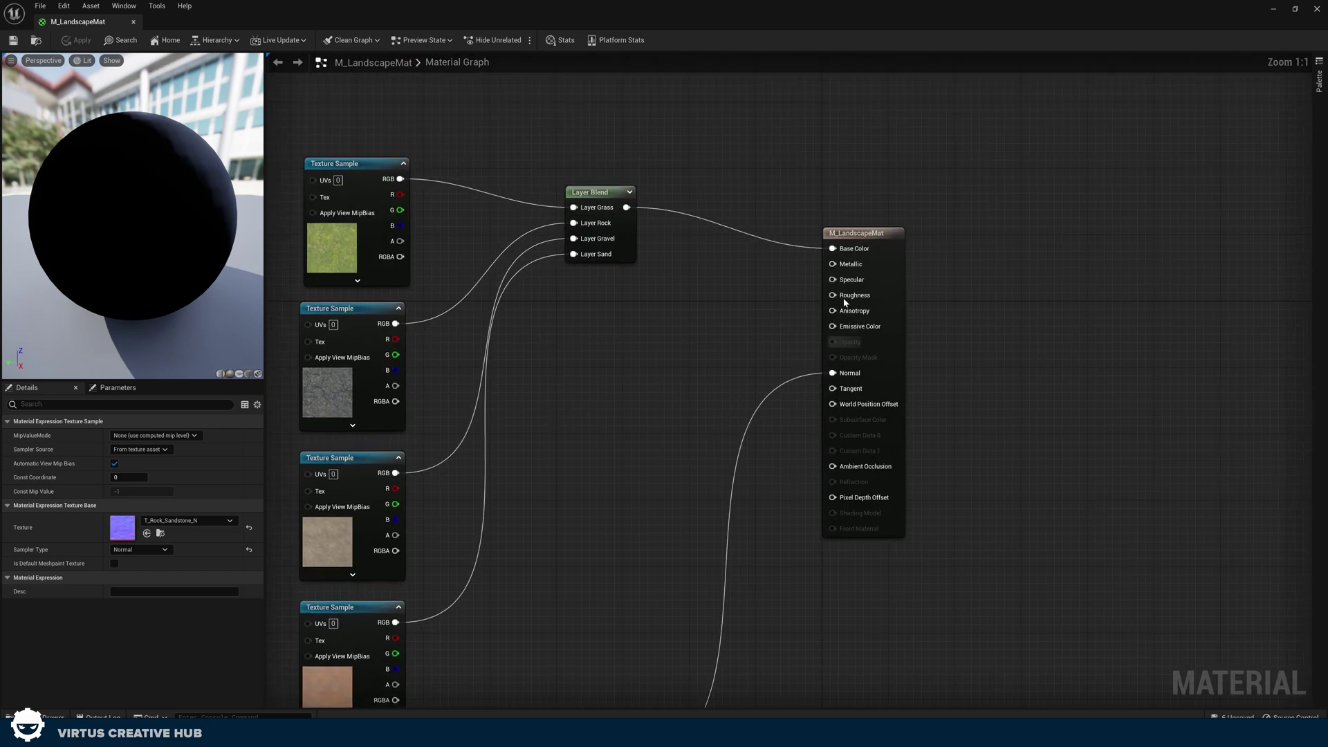
{"action": "right_click_drag", "start_coordinate": [747, 362], "coordinate": [649, 300]}
{"action": "left_click_drag", "start_coordinate": [630, 434], "coordinate": [642, 424]}
{"action": "left_click", "coordinate": [684, 181]}
{"action": "right_click_drag", "start_coordinate": [684, 177], "coordinate": [694, 612]}
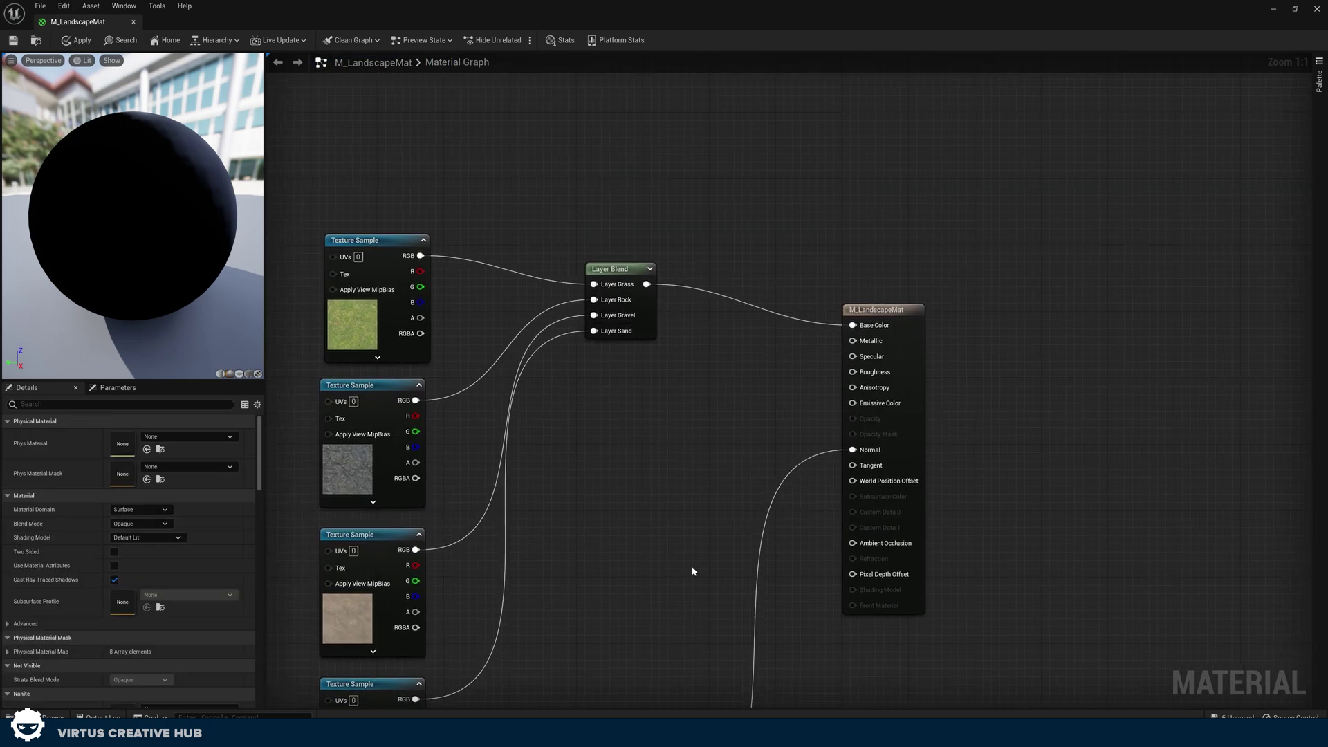
Step: Add a Constant node with value 1 above the Layer Blend and connect it to the material's Roughness input
{"action": "key", "text": "c"}
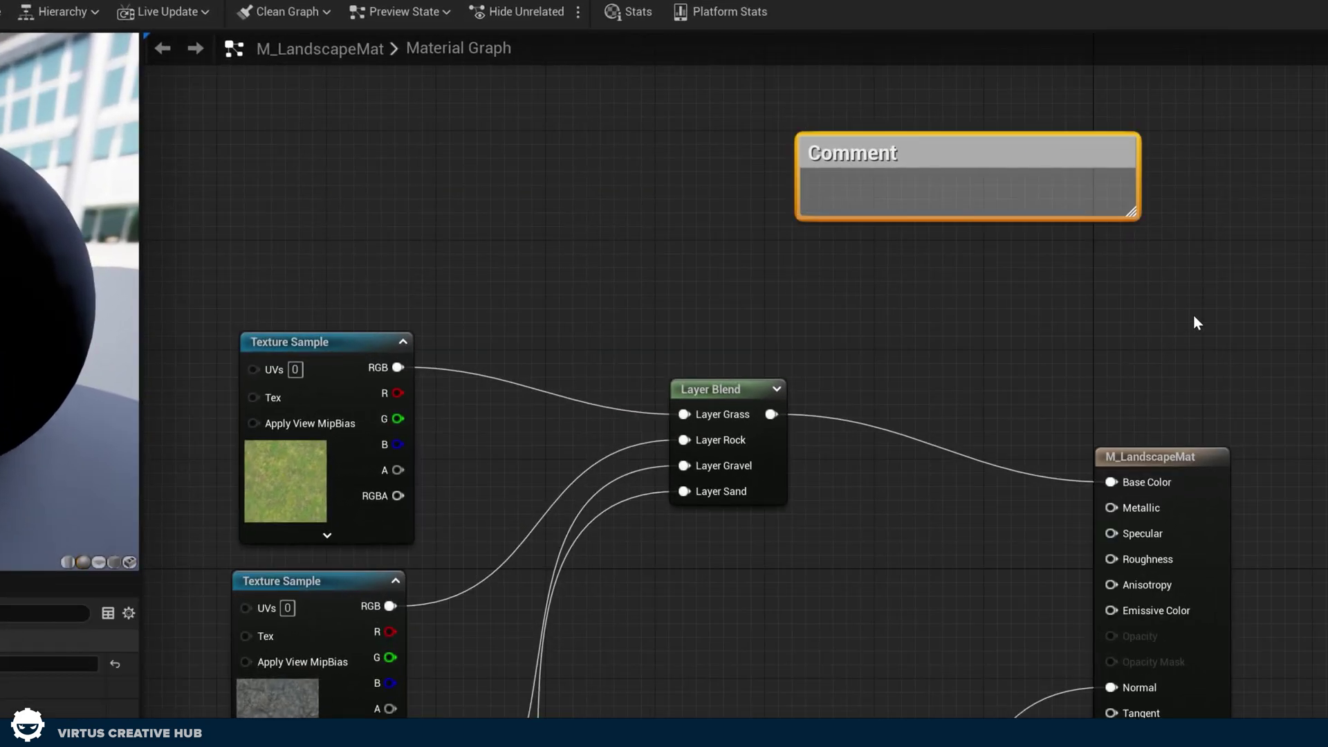
{"action": "key", "text": "Delete"}
{"action": "right_click", "coordinate": [850, 179]}
{"action": "type", "text": "co"}
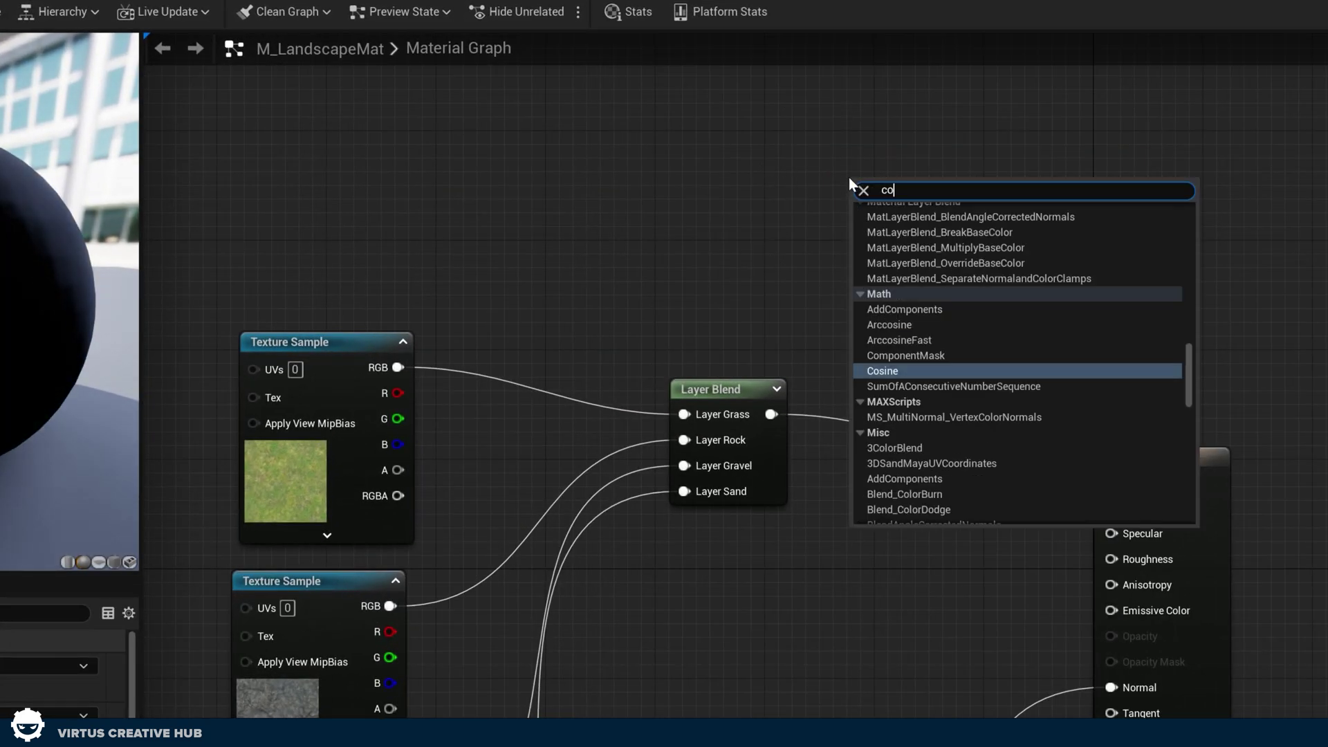
{"action": "type", "text": "nstant"}
{"action": "key", "text": "Return"}
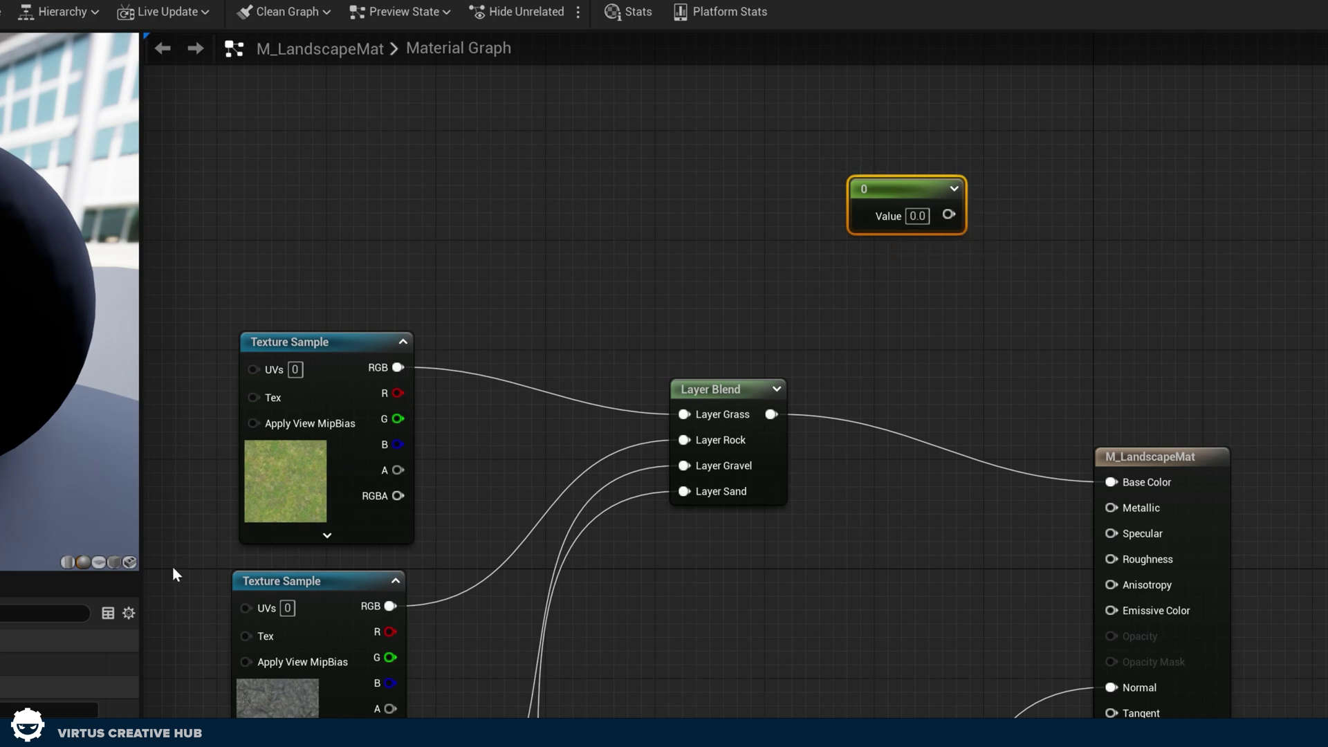
{"action": "type", "text": "1"}
{"action": "key", "text": "Return"}
{"action": "left_click_drag", "start_coordinate": [954, 213], "coordinate": [1114, 559]}
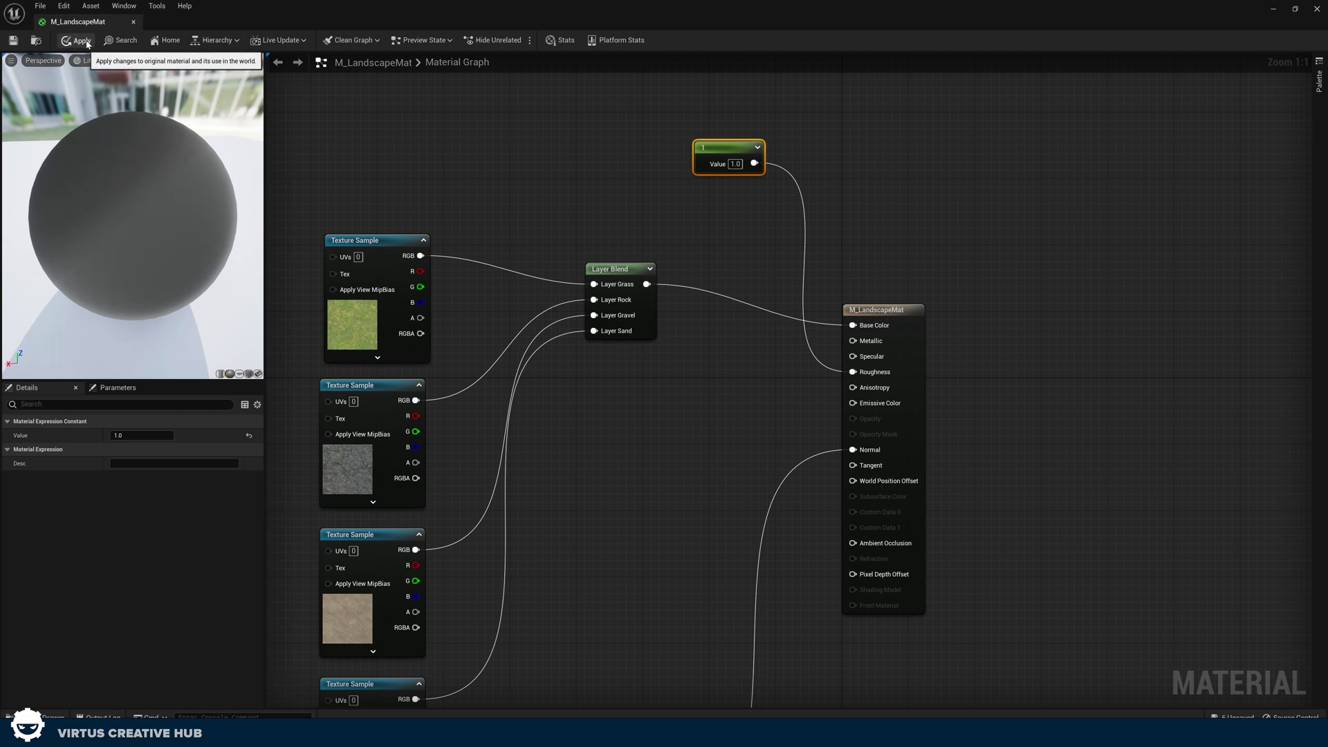
Step: Apply the roughness change to the material and return to the level to examine the landscape surface around the bay
{"action": "left_click", "coordinate": [1273, 11]}
{"action": "right_click_drag", "start_coordinate": [636, 277], "coordinate": [494, 235]}
{"action": "right_click_drag", "start_coordinate": [851, 325], "coordinate": [932, 352]}
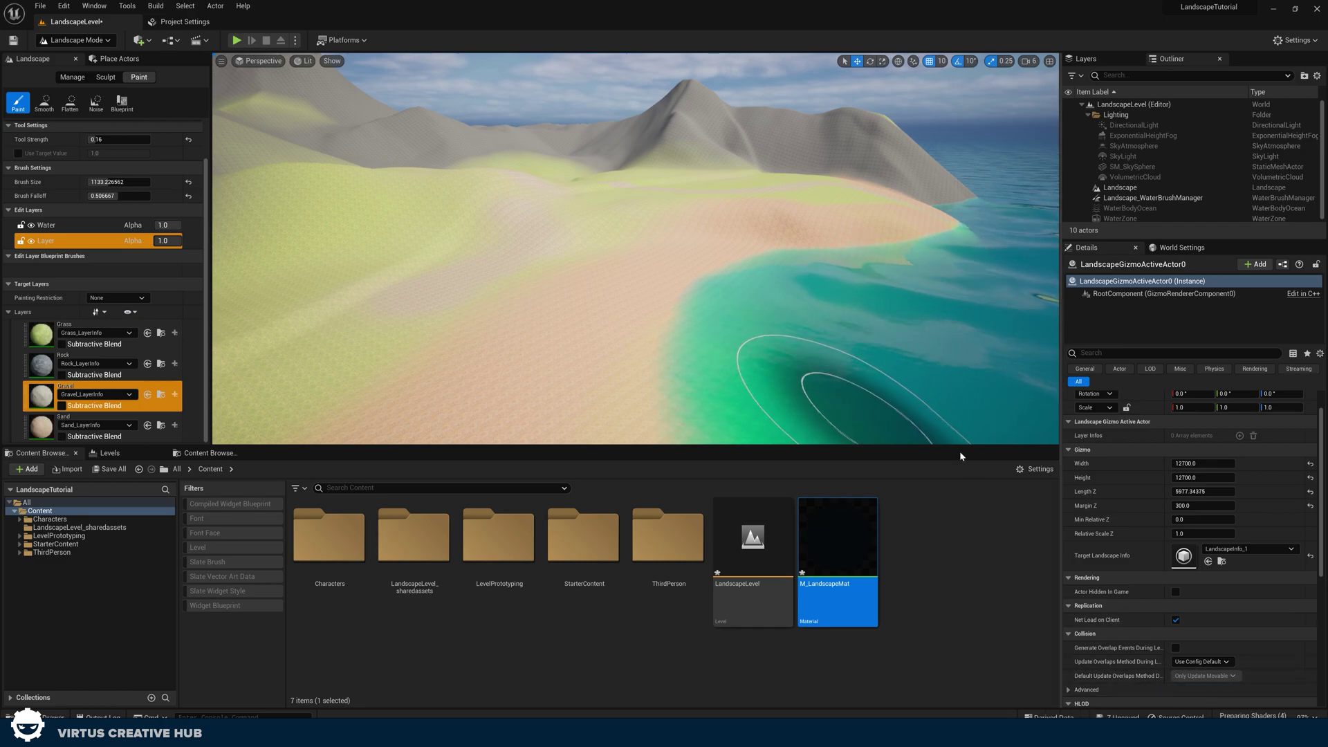
{"action": "mouse_move", "coordinate": [864, 272]}
{"action": "right_mouse_down"}
{"action": "mouse_move", "coordinate": [782, 256]}
{"action": "mouse_move", "coordinate": [951, 257]}
{"action": "mouse_move", "coordinate": [820, 252]}
{"action": "mouse_move", "coordinate": [914, 257]}
{"action": "mouse_move", "coordinate": [858, 256]}
{"action": "right_mouse_up"}
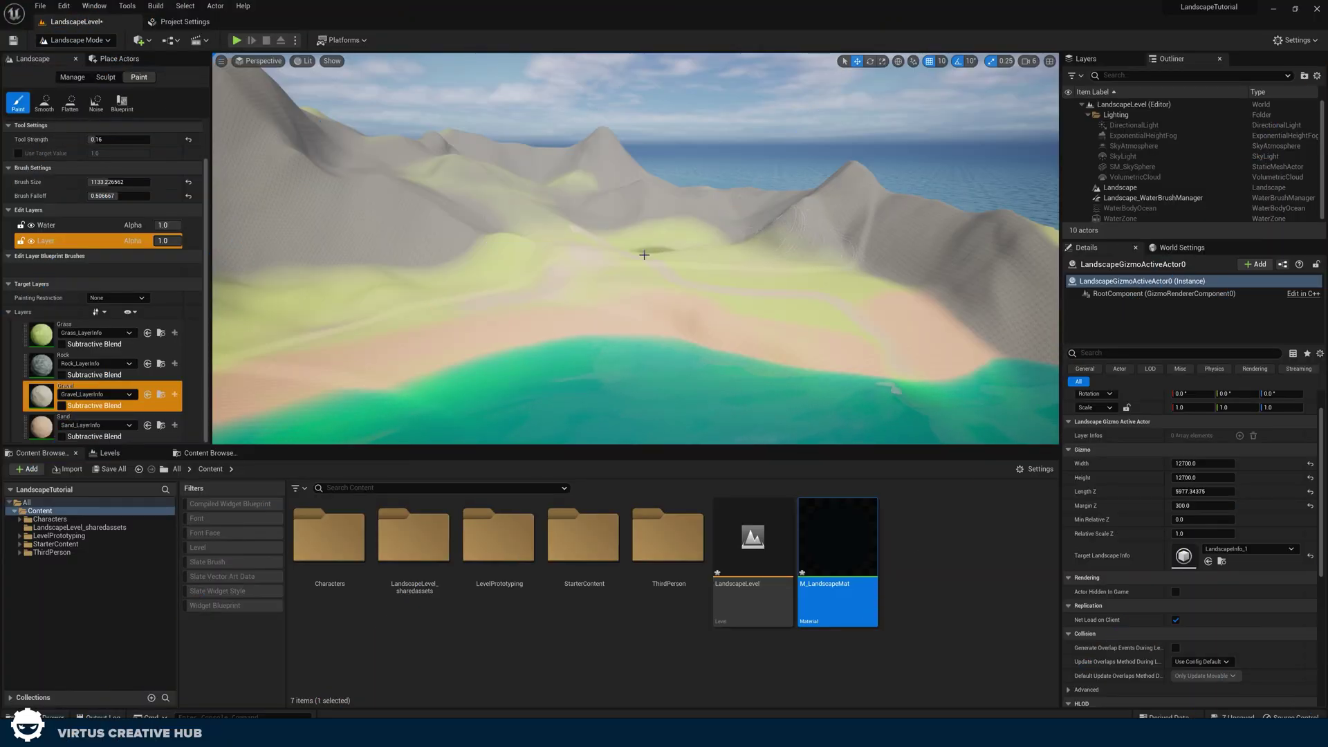
{"action": "mouse_move", "coordinate": [541, 188]}
{"action": "right_mouse_down"}
{"action": "mouse_move", "coordinate": [595, 188]}
{"action": "mouse_move", "coordinate": [553, 198]}
{"action": "mouse_move", "coordinate": [512, 239]}
{"action": "mouse_move", "coordinate": [484, 235]}
{"action": "mouse_move", "coordinate": [525, 207]}
{"action": "right_mouse_up"}
Step: Play-test the level, viewing the landscape textures around the third-person character, and stop the session
{"action": "left_click", "coordinate": [236, 40]}
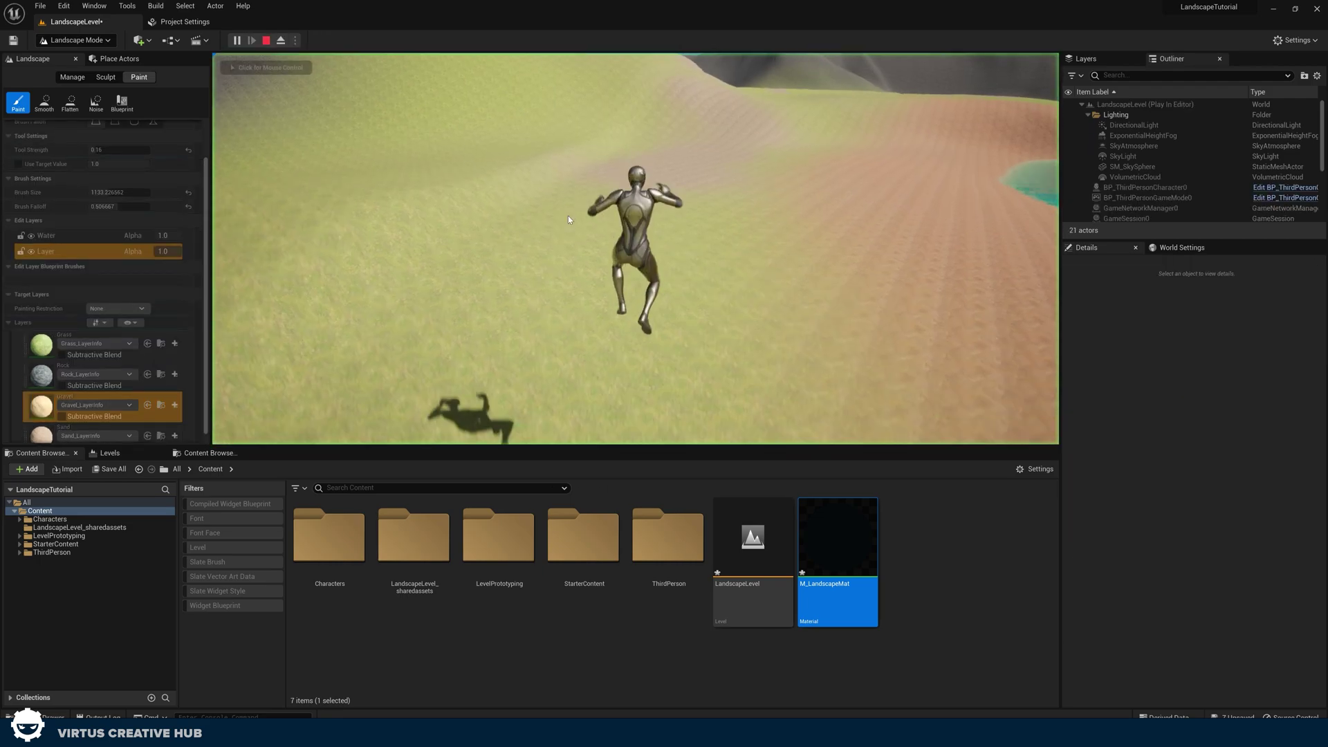
{"action": "key", "text": "w"}
{"action": "key", "text": "w"}
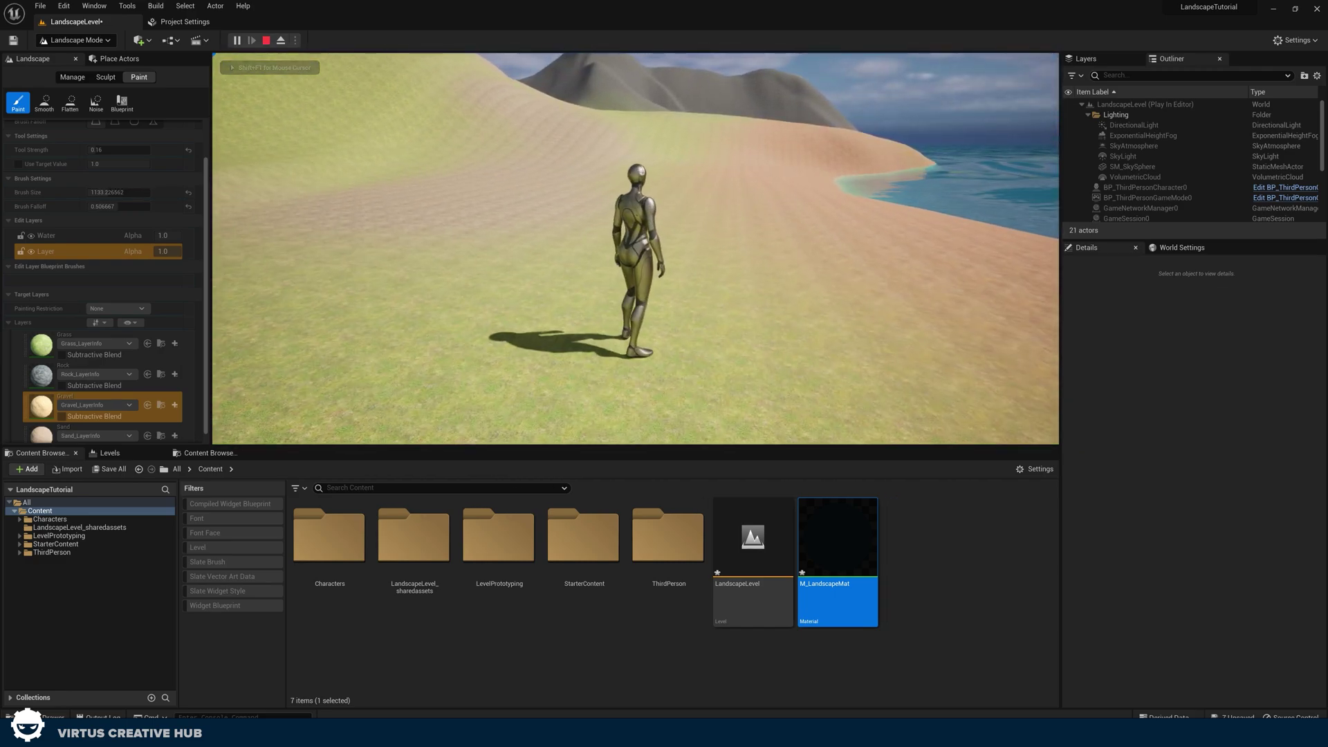
{"action": "key", "text": "Escape"}
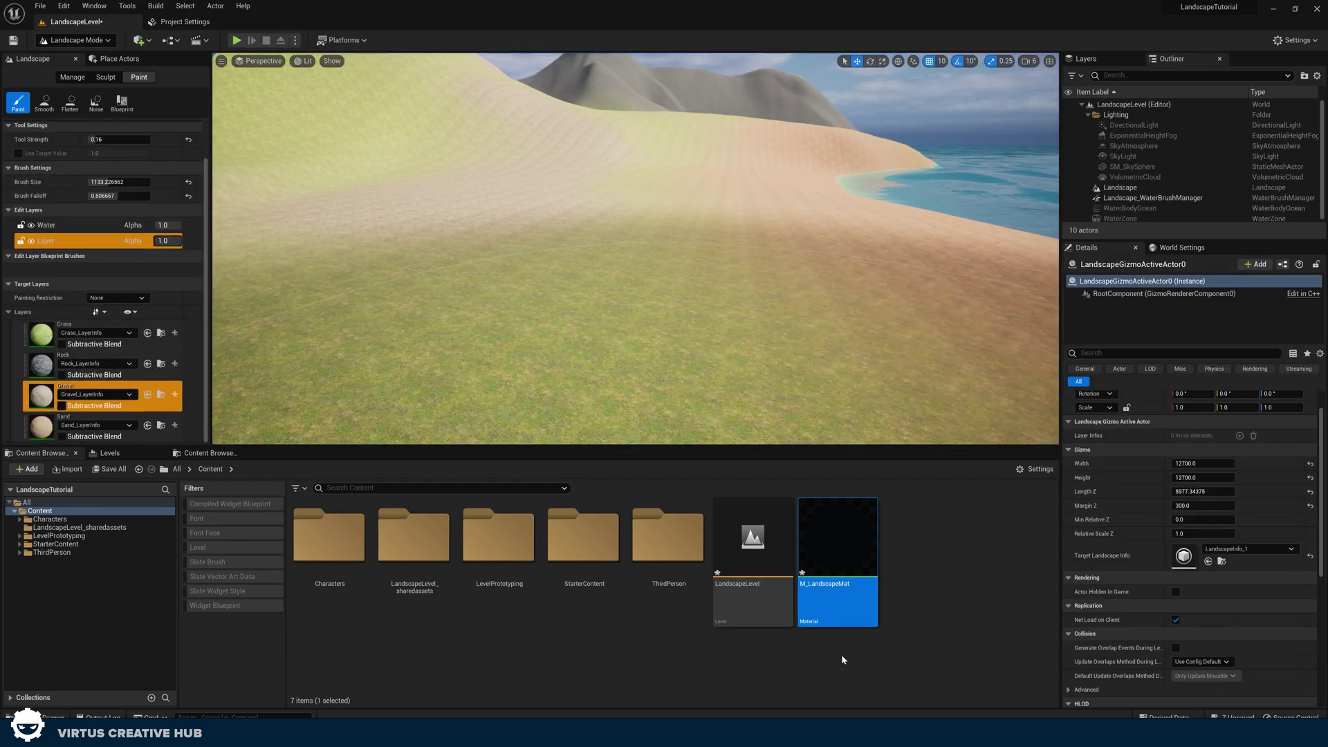
Step: Reopen M_LandscapeMat from the Content folder and move the grass Texture Sample slightly up, away from the rock Texture Sample
{"action": "left_click", "coordinate": [922, 653]}
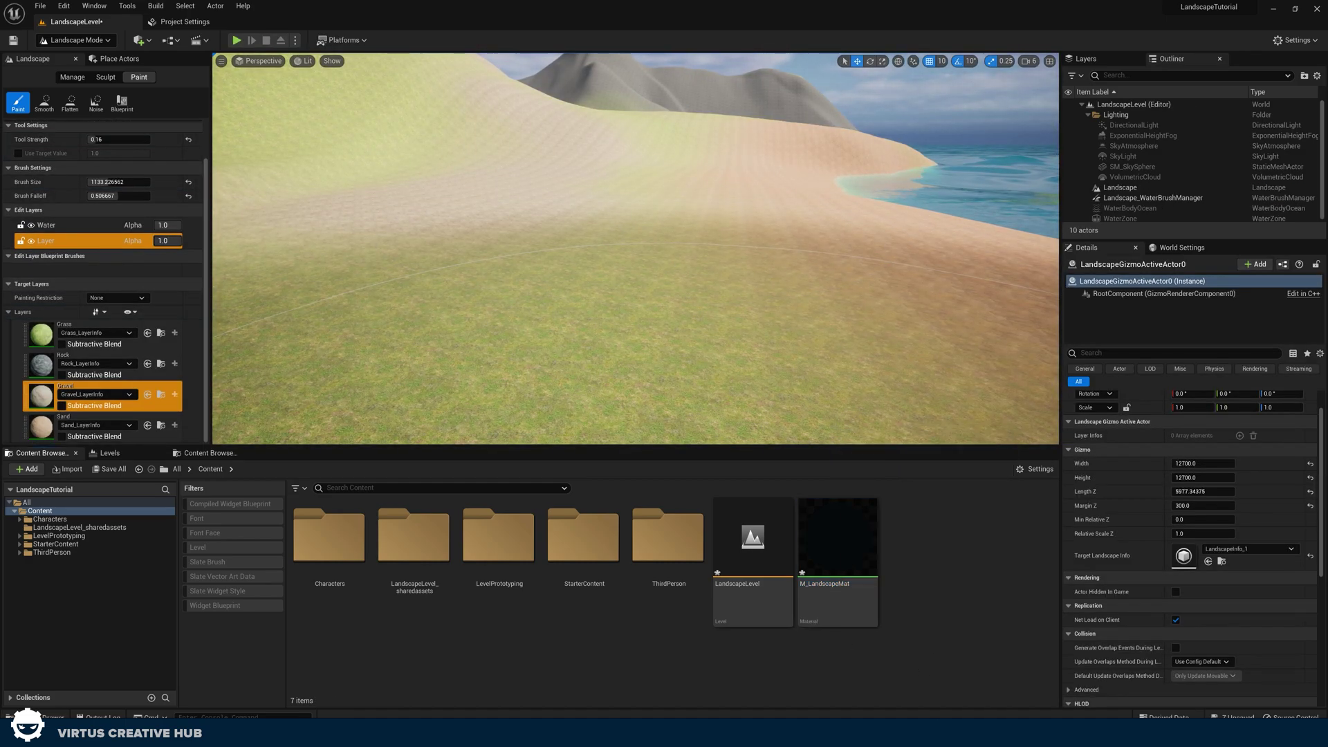
{"action": "double_click", "coordinate": [837, 546]}
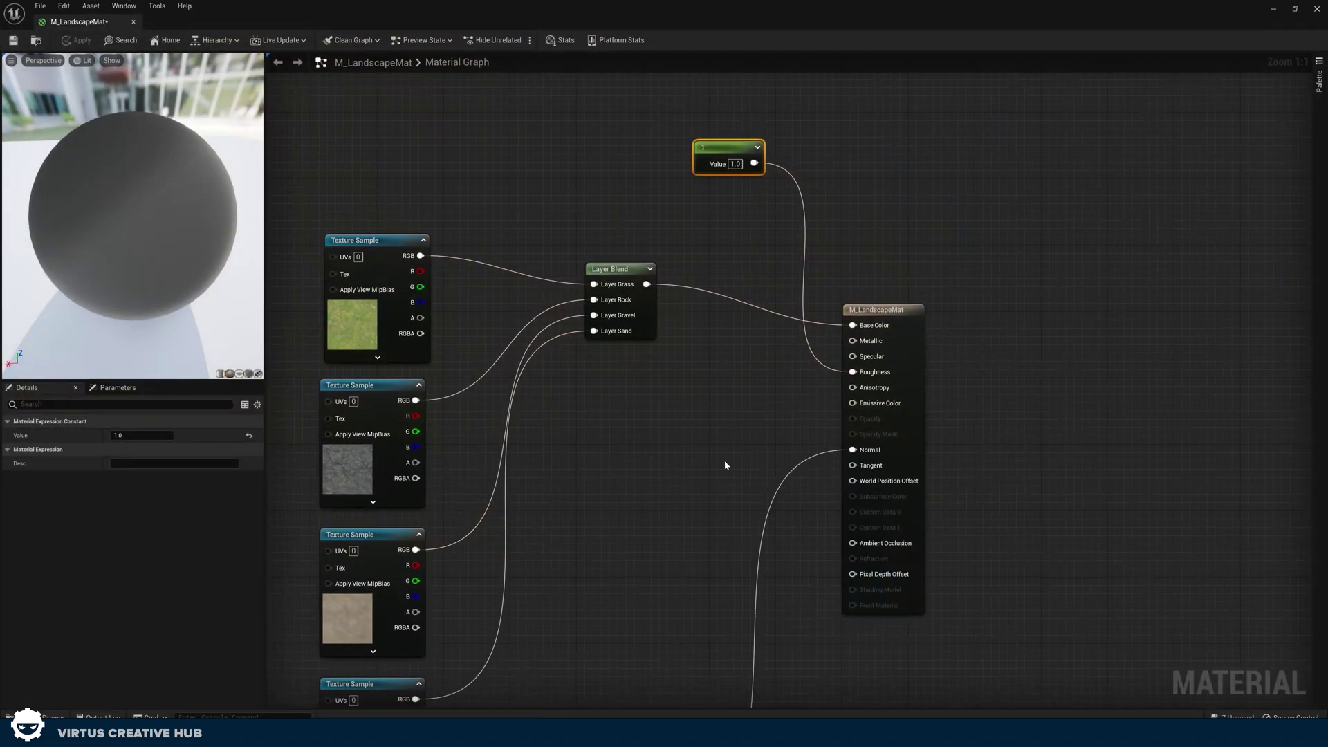
{"action": "right_click_drag", "start_coordinate": [496, 442], "coordinate": [737, 496]}
{"action": "scroll", "coordinate": [685, 446], "scroll_direction": "down", "scroll_amount": 5}
{"action": "scroll", "coordinate": [618, 407], "scroll_direction": "up", "scroll_amount": 5}
{"action": "left_click_drag", "start_coordinate": [750, 433], "coordinate": [745, 395]}
Step: Add a LandscapeLayerCoords node in the empty graph area before the grass Texture Sample
{"action": "left_click", "coordinate": [500, 312]}
{"action": "right_click", "coordinate": [364, 269]}
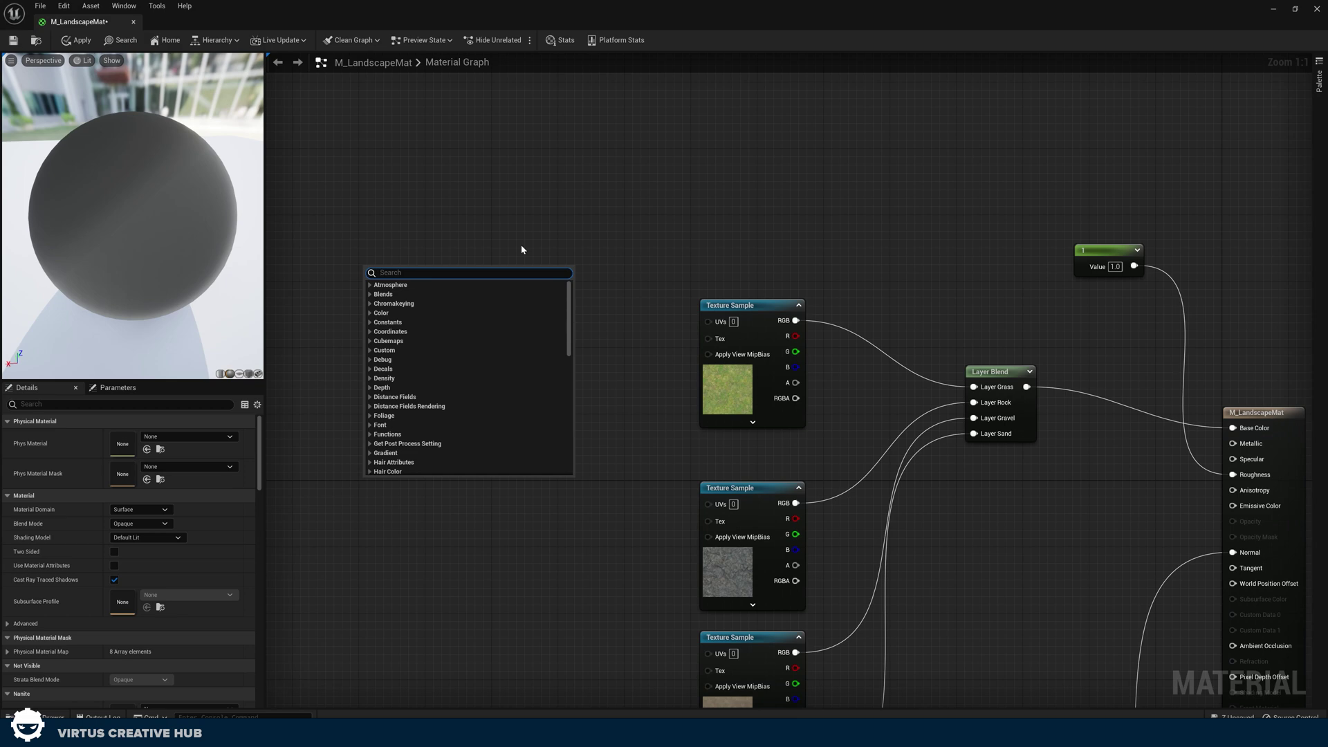
{"action": "type", "text": "landscapelan"}
{"action": "key", "text": "BackSpace"}
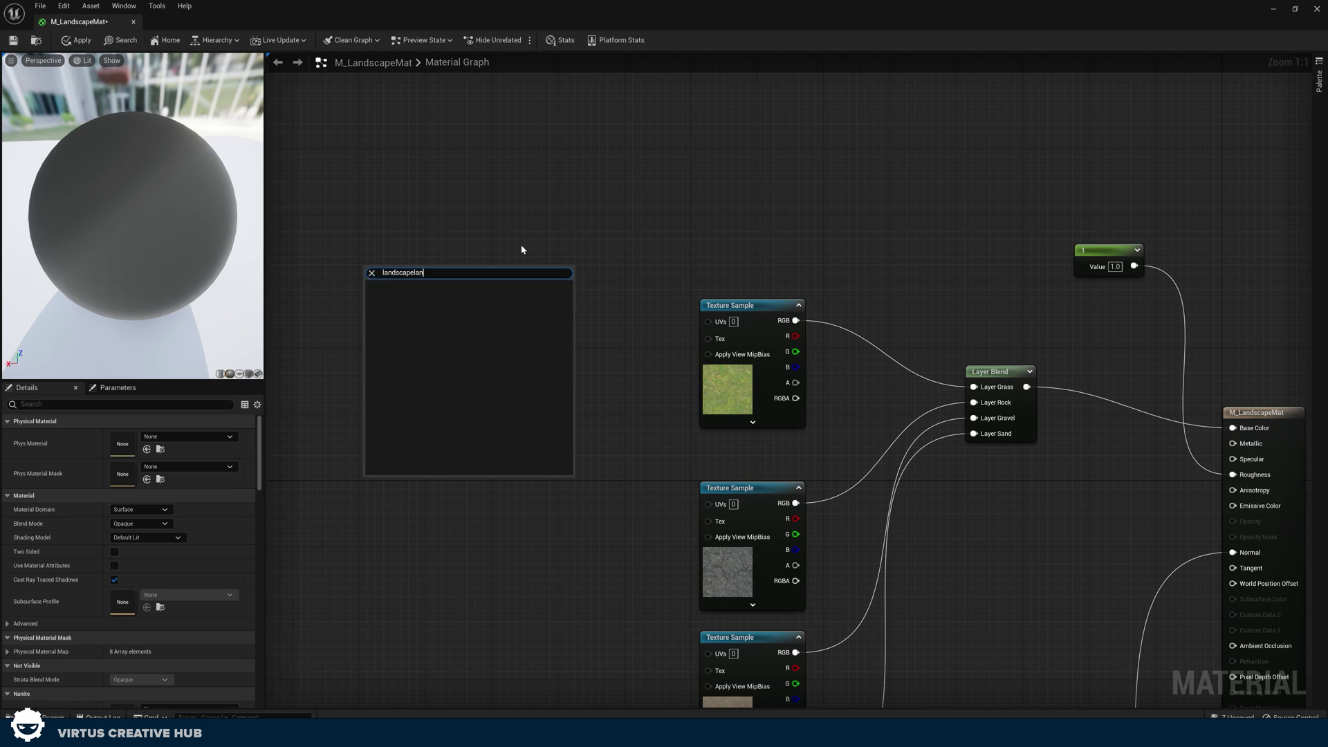
{"action": "key", "text": "Down"}
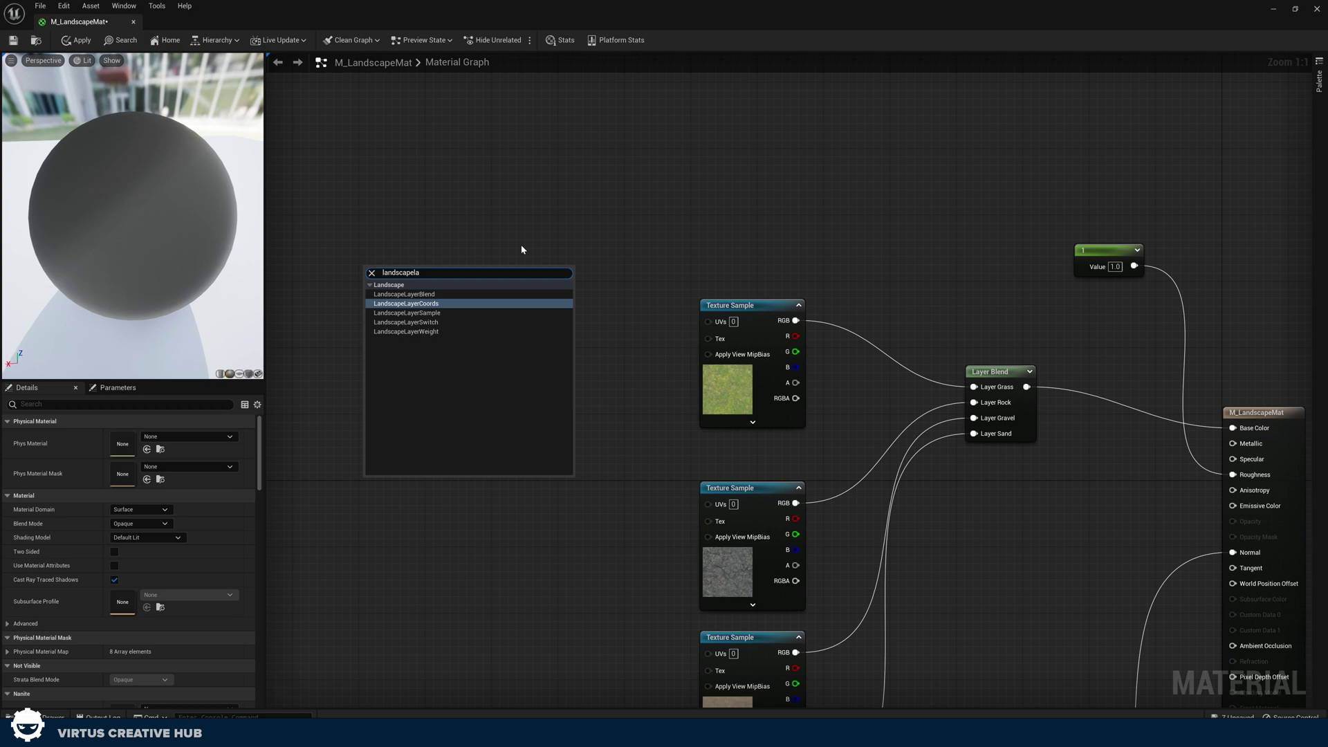
{"action": "left_click", "coordinate": [423, 304]}
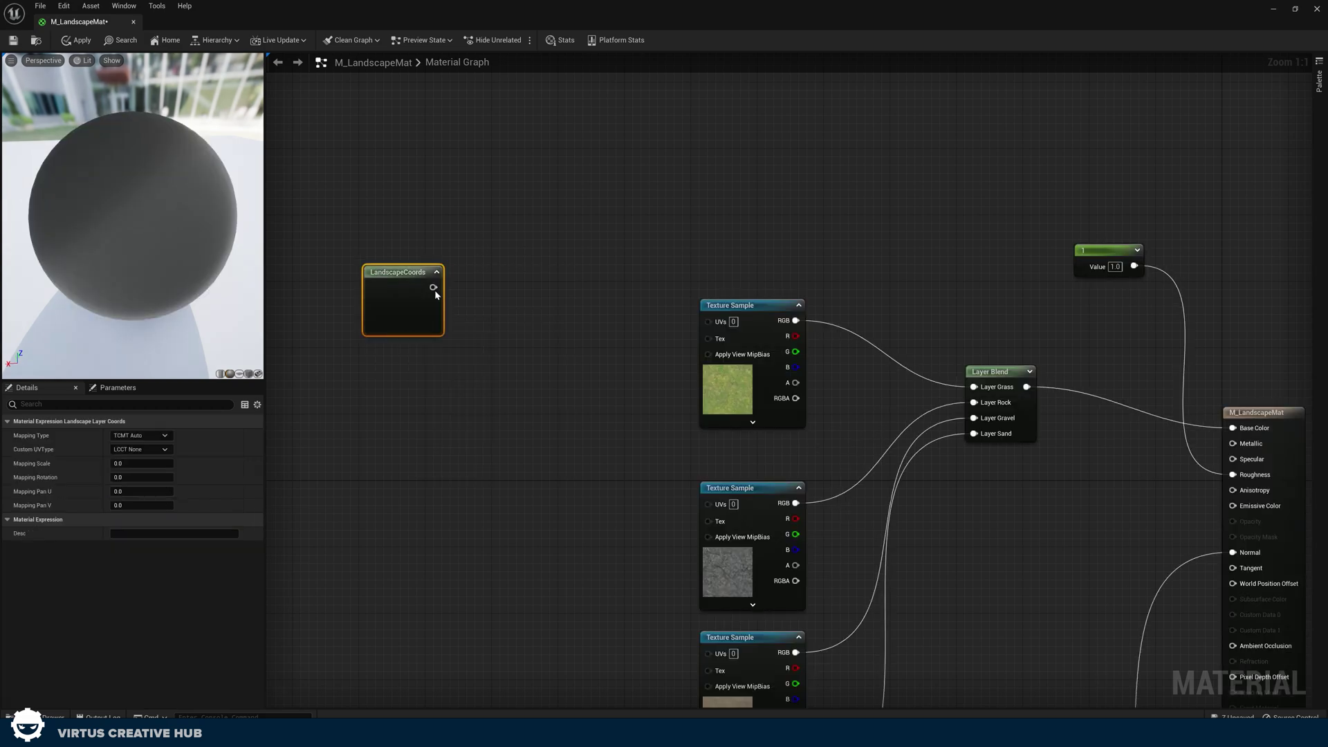
Step: Connect the LandscapeCoords output to the grass Texture Sample's UVs, move the node slightly closer to it and apply the material
{"action": "left_click_drag", "start_coordinate": [436, 293], "coordinate": [719, 322]}
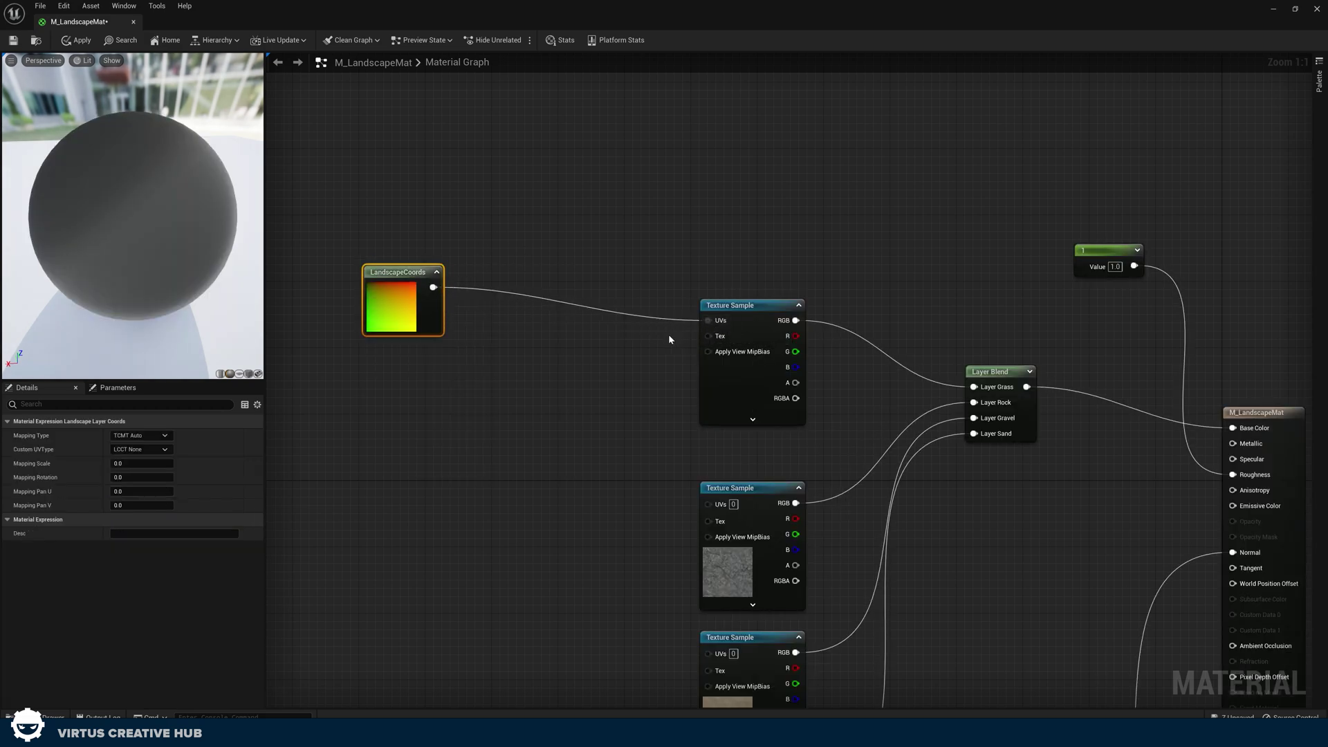
{"action": "left_click_drag", "start_coordinate": [420, 321], "coordinate": [474, 303]}
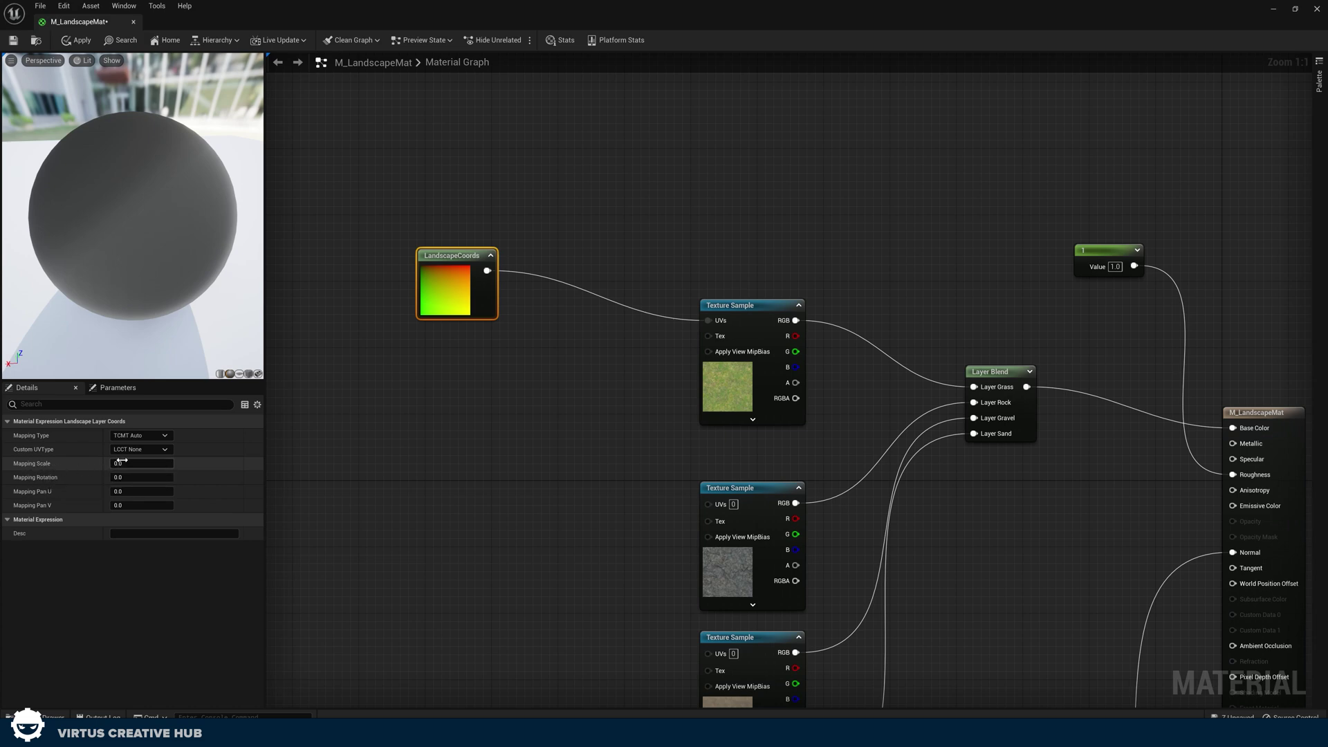
{"action": "left_click", "coordinate": [83, 43]}
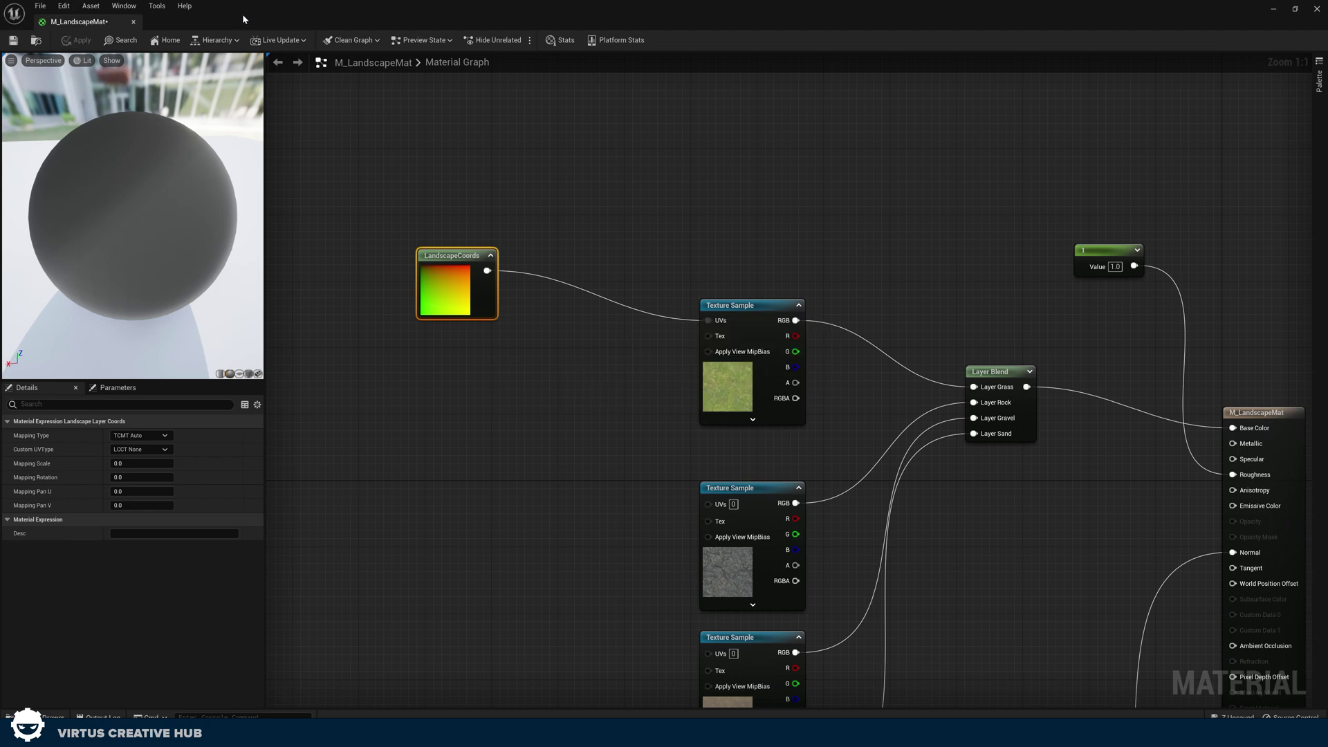
Step: Float the material editor beside the level viewport, apply a LandscapeCoords mapping scale of 10 and check the grass tiling
{"action": "left_click_drag", "start_coordinate": [242, 14], "coordinate": [856, 139]}
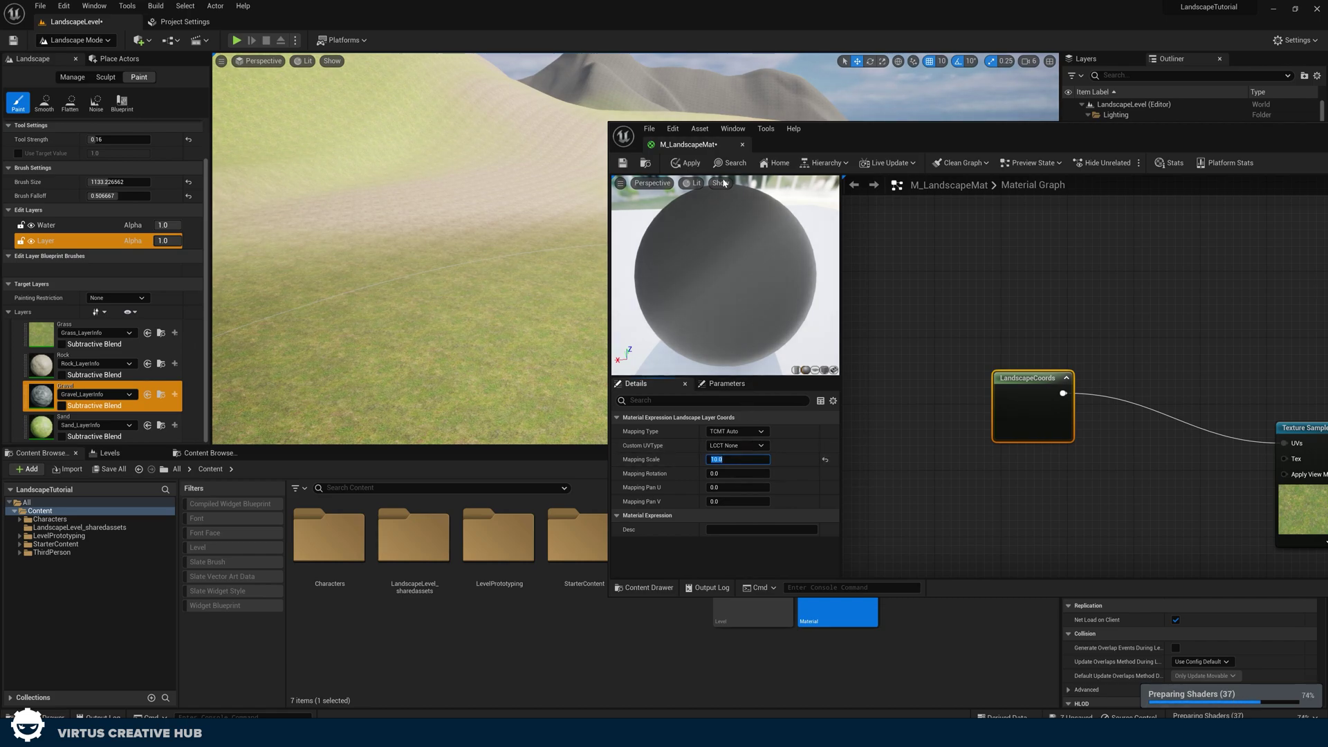
{"action": "left_click", "coordinate": [687, 165]}
{"action": "right_click_drag", "start_coordinate": [515, 228], "coordinate": [547, 244]}
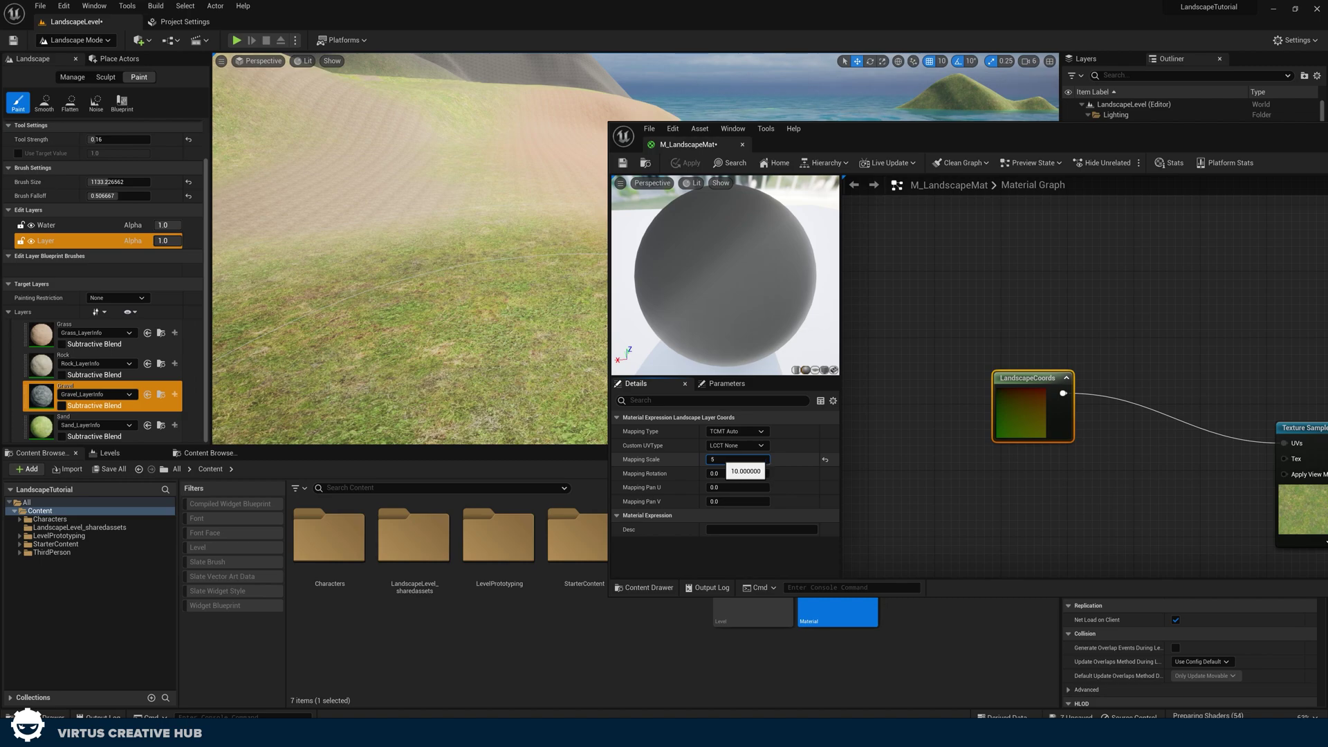
Step: Set the LandscapeCoords mapping scale to 5, apply it and move the material editor window clear of the level viewport
{"action": "key", "text": "Return"}
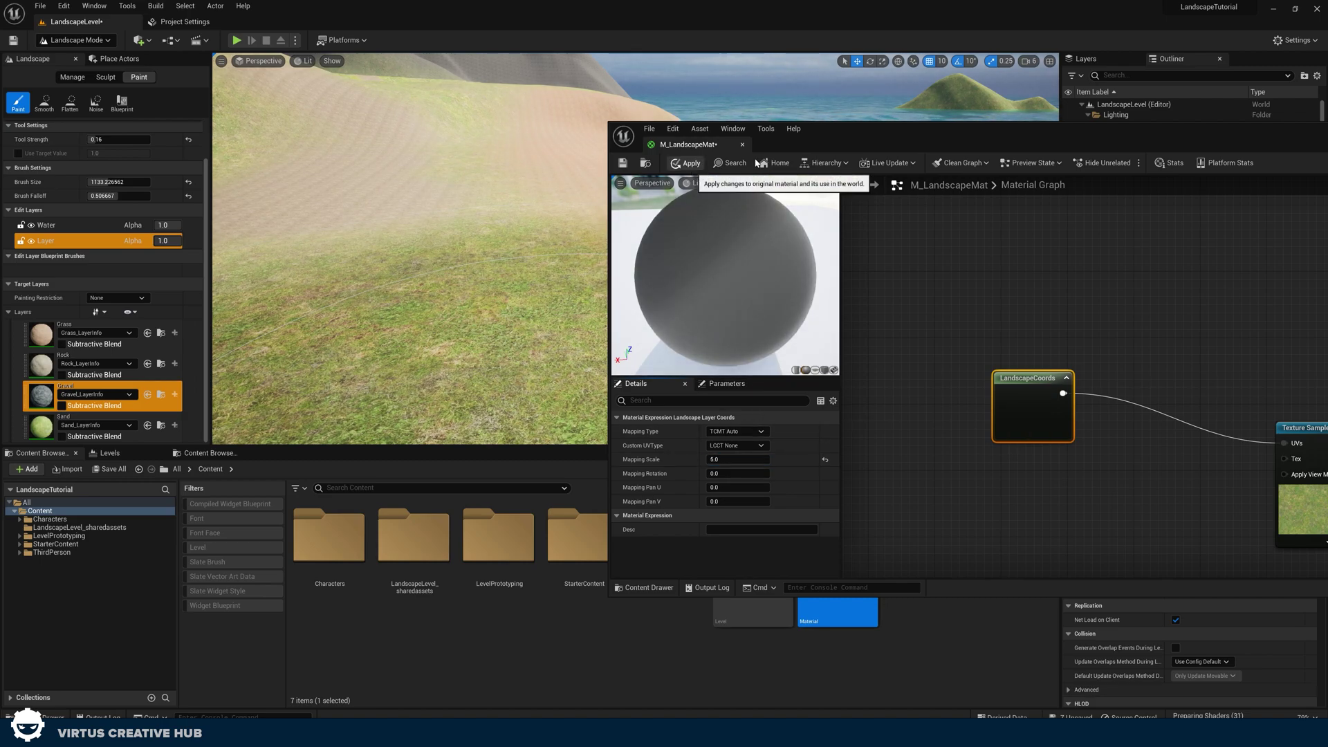
{"action": "left_click_drag", "start_coordinate": [796, 135], "coordinate": [0, 139]}
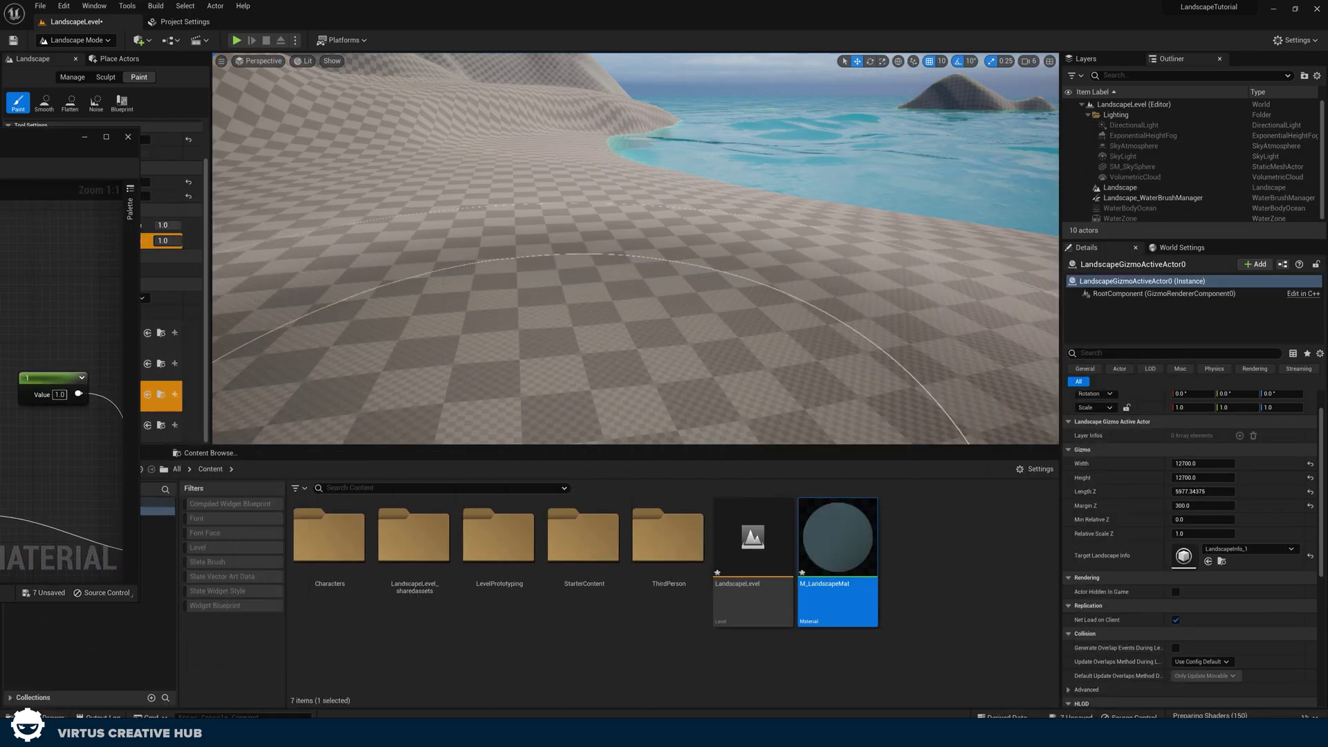
Step: Play-test the level, running the character across the grass and sand to check the texture tiling, and stop the session
{"action": "left_click", "coordinate": [237, 40]}
{"action": "key", "text": "w"}
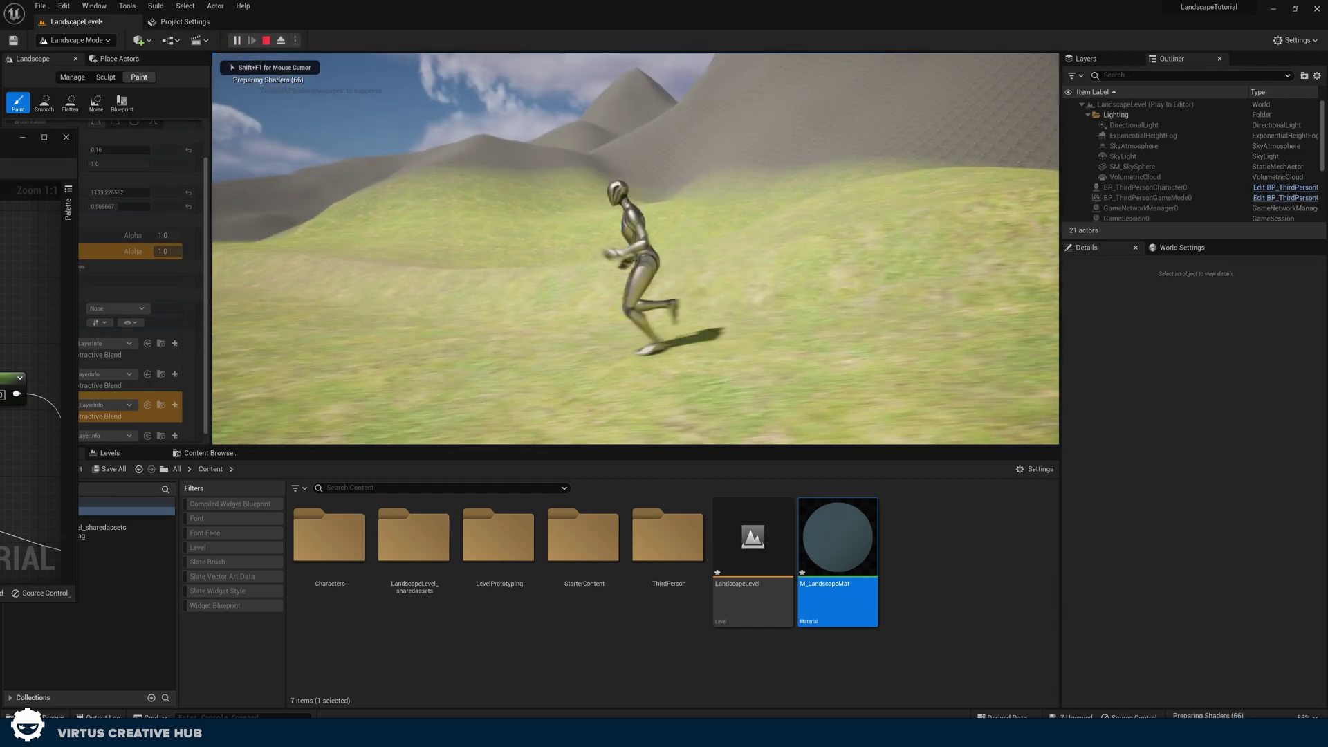
{"action": "key", "text": "w"}
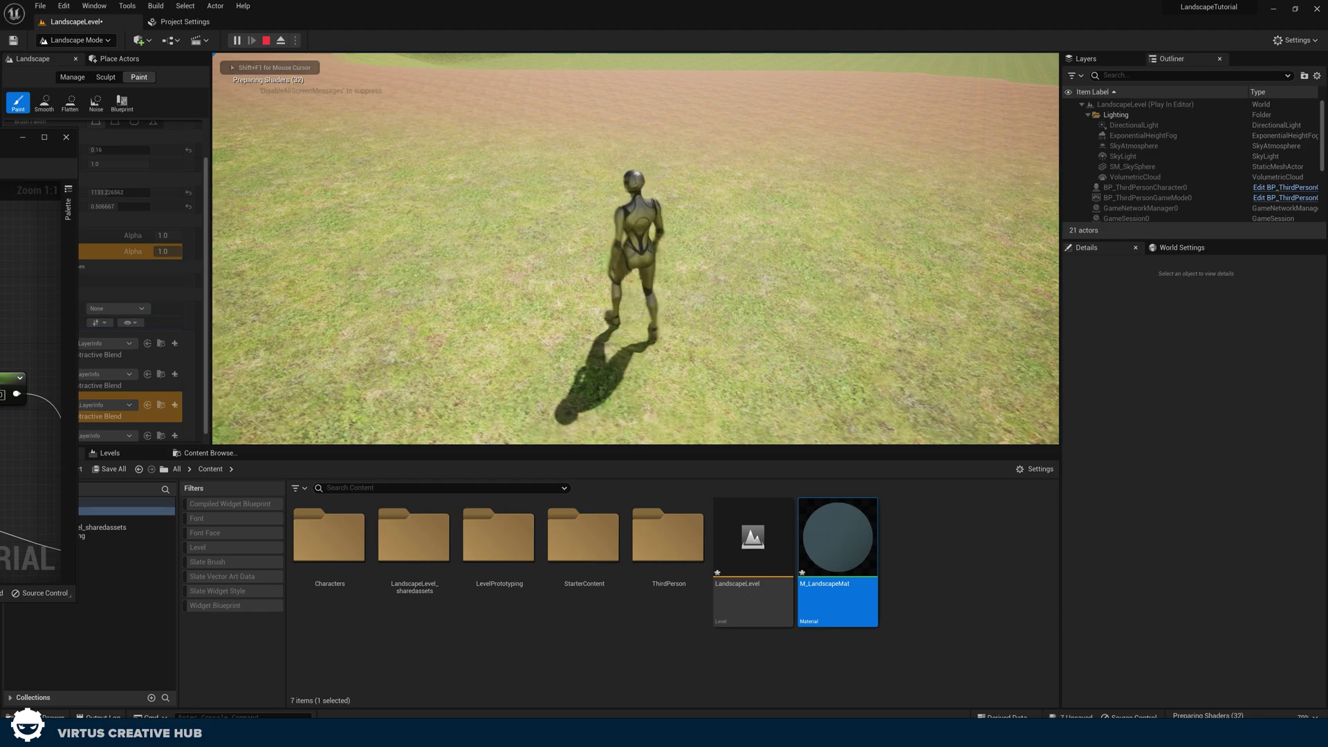
{"action": "key", "text": "a"}
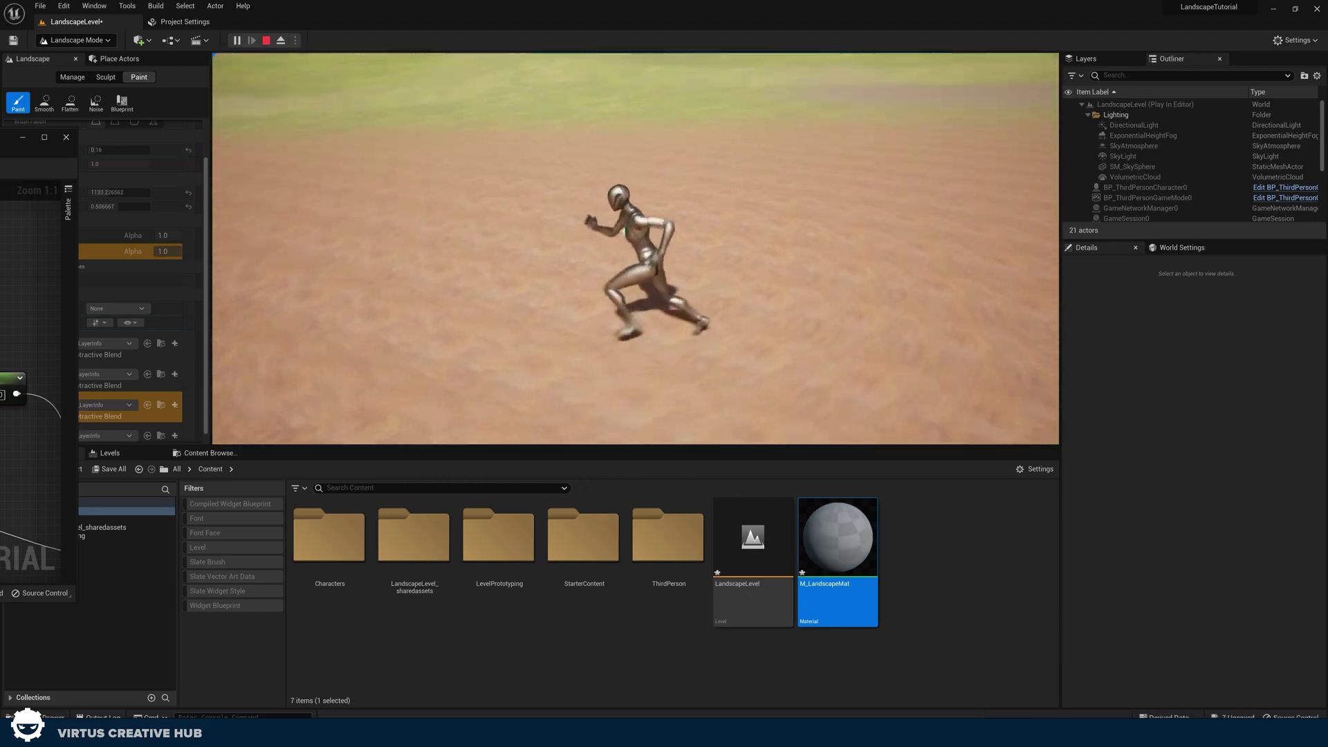
{"action": "key", "text": "Escape"}
Step: Maximize the material editor, duplicate the LandscapeCoords node beside the sand Texture Sample and connect the copy to that sample's UVs
{"action": "left_click_drag", "start_coordinate": [0, 137], "coordinate": [837, 1]}
{"action": "right_click_drag", "start_coordinate": [581, 385], "coordinate": [584, 228]}
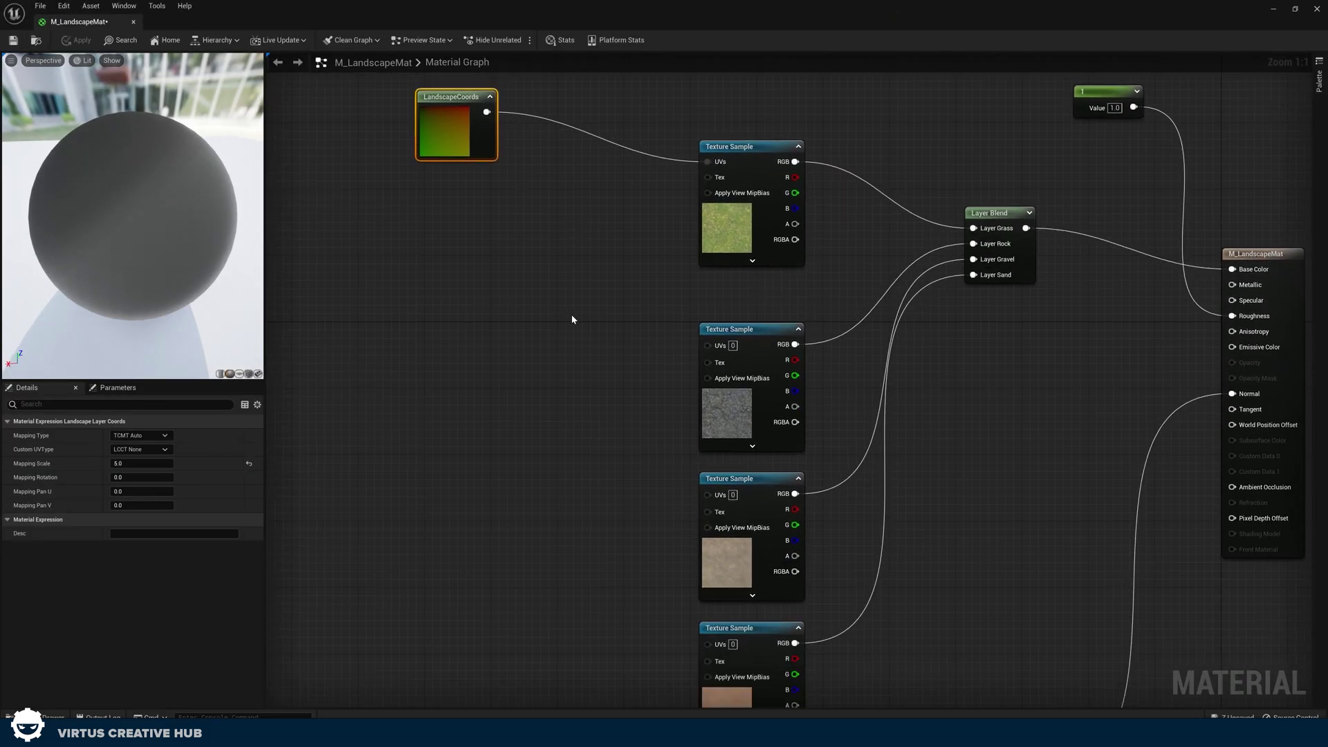
{"action": "scroll", "coordinate": [572, 318], "scroll_direction": "down", "scroll_amount": 2}
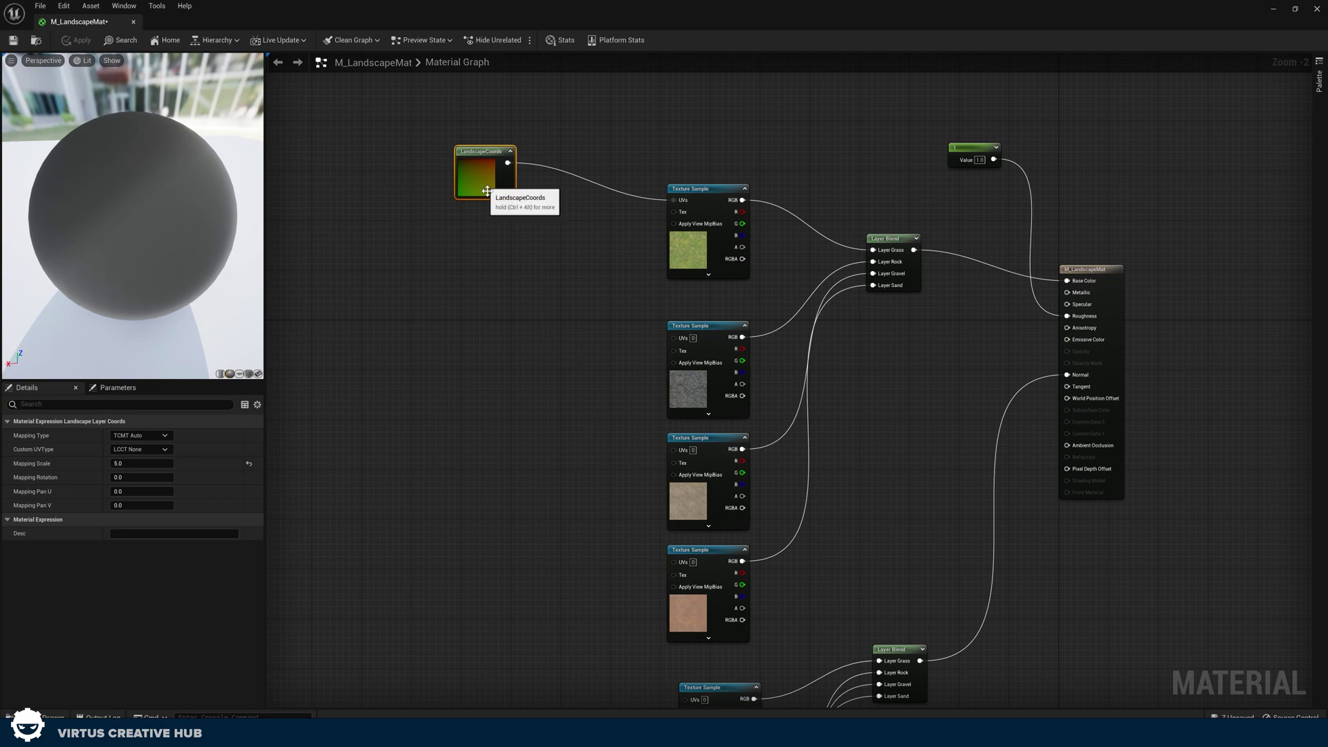
{"action": "left_click_drag", "start_coordinate": [516, 257], "coordinate": [466, 573]}
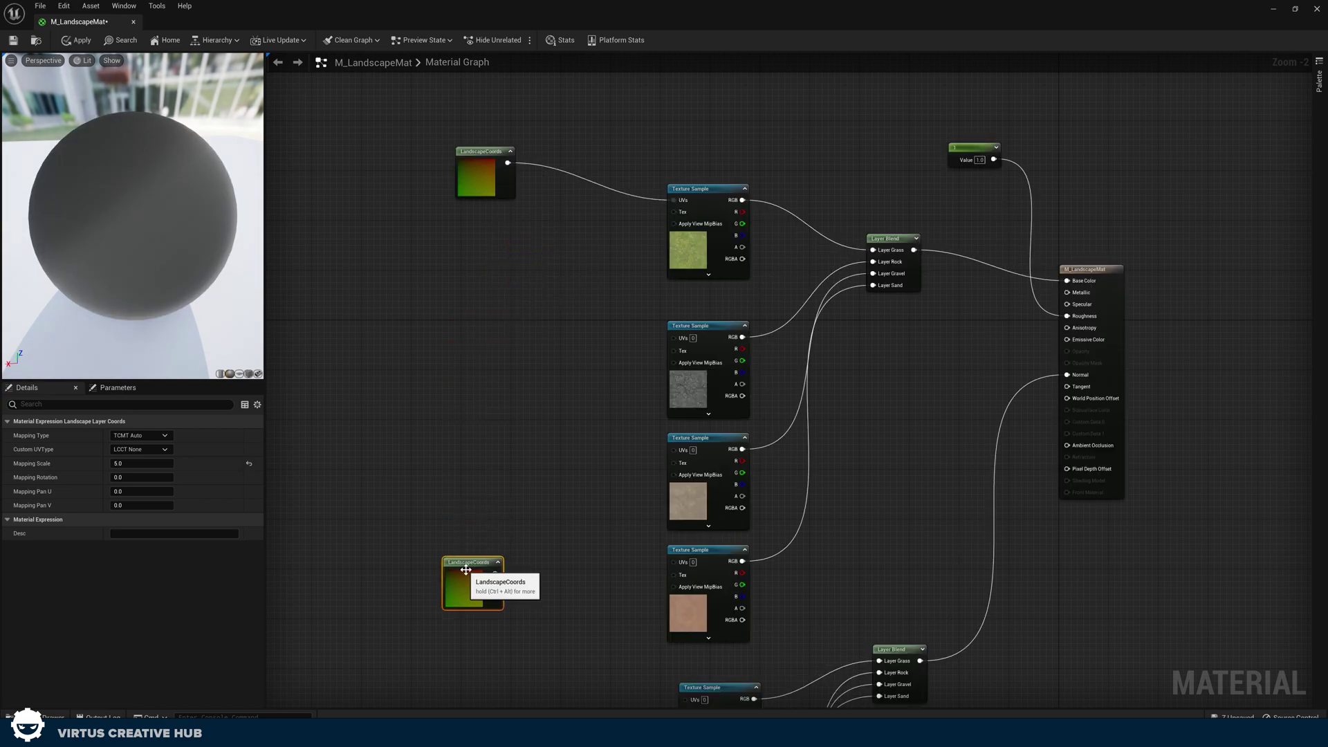
{"action": "left_click_drag", "start_coordinate": [495, 574], "coordinate": [569, 579]}
{"action": "left_click_drag", "start_coordinate": [684, 564], "coordinate": [683, 563]}
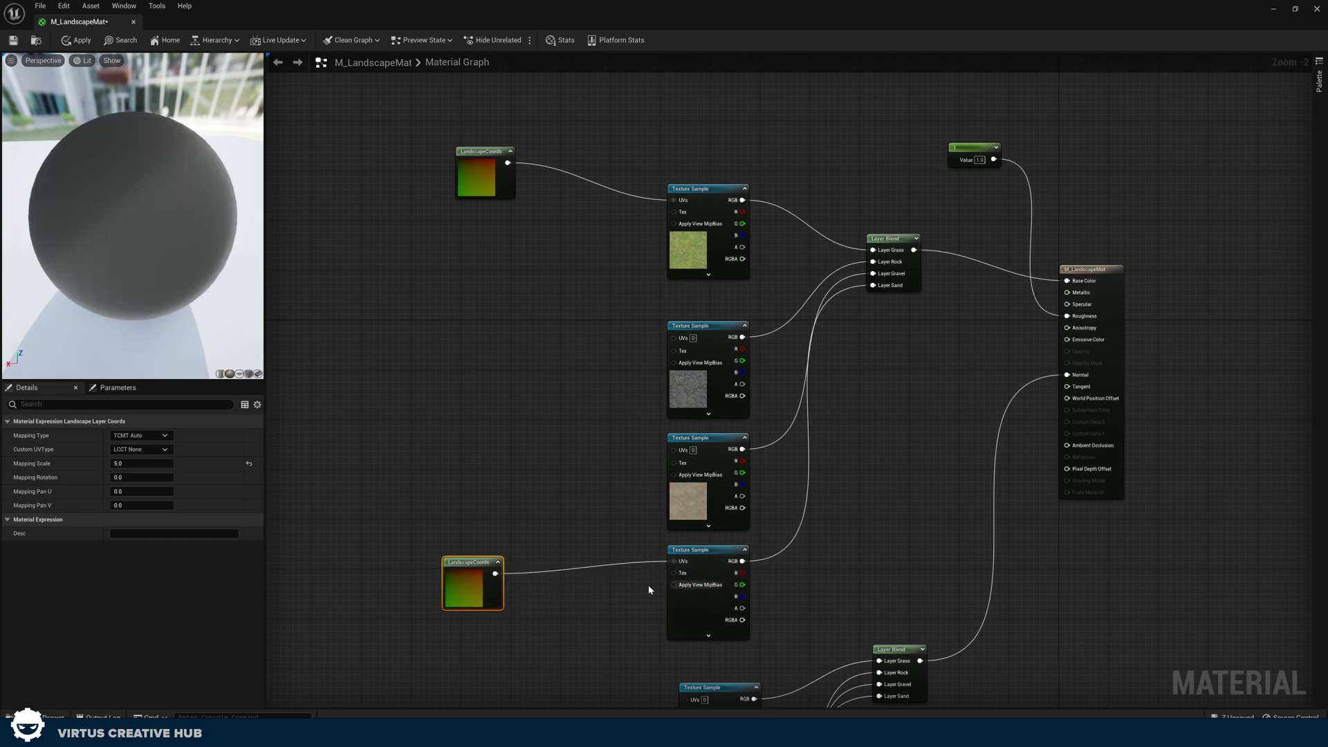
Step: Apply the sand mapping change and return to the level to view the sandy shoreline
{"action": "right_click_drag", "start_coordinate": [652, 584], "coordinate": [661, 514]}
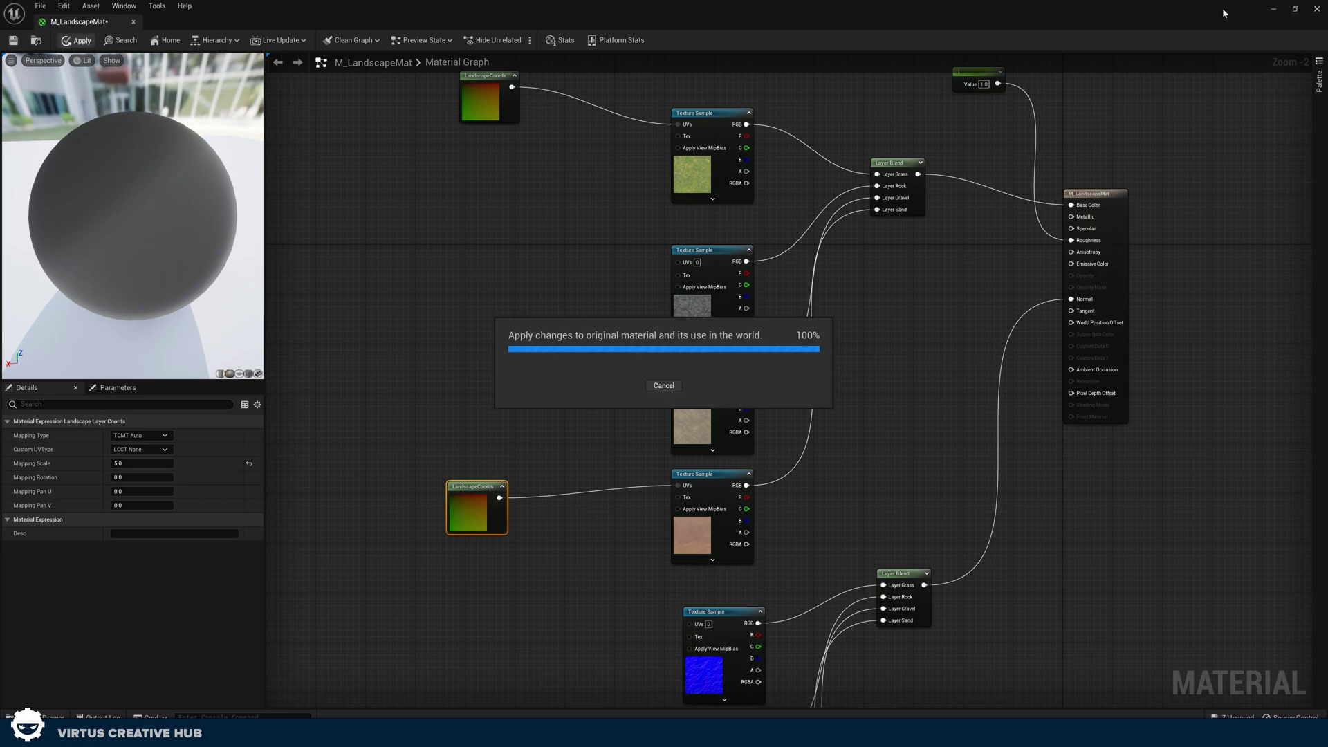
{"action": "left_click", "coordinate": [1271, 11]}
{"action": "right_click_drag", "start_coordinate": [897, 197], "coordinate": [951, 190]}
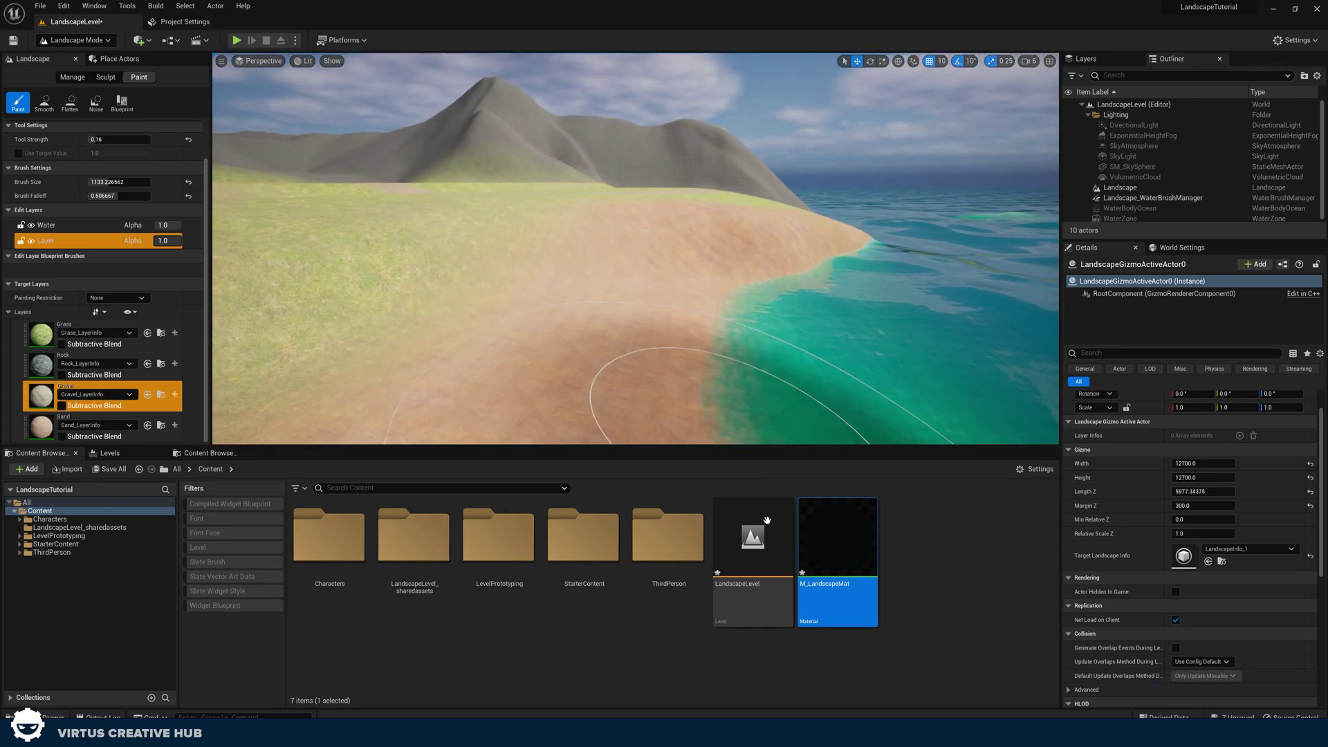
Step: Reopen M_LandscapeMat and examine how the two LandscapeCoords nodes relate to the colour and normal map Texture Samples
{"action": "double_click", "coordinate": [829, 551]}
{"action": "scroll", "coordinate": [628, 488], "scroll_direction": "down", "scroll_amount": 4}
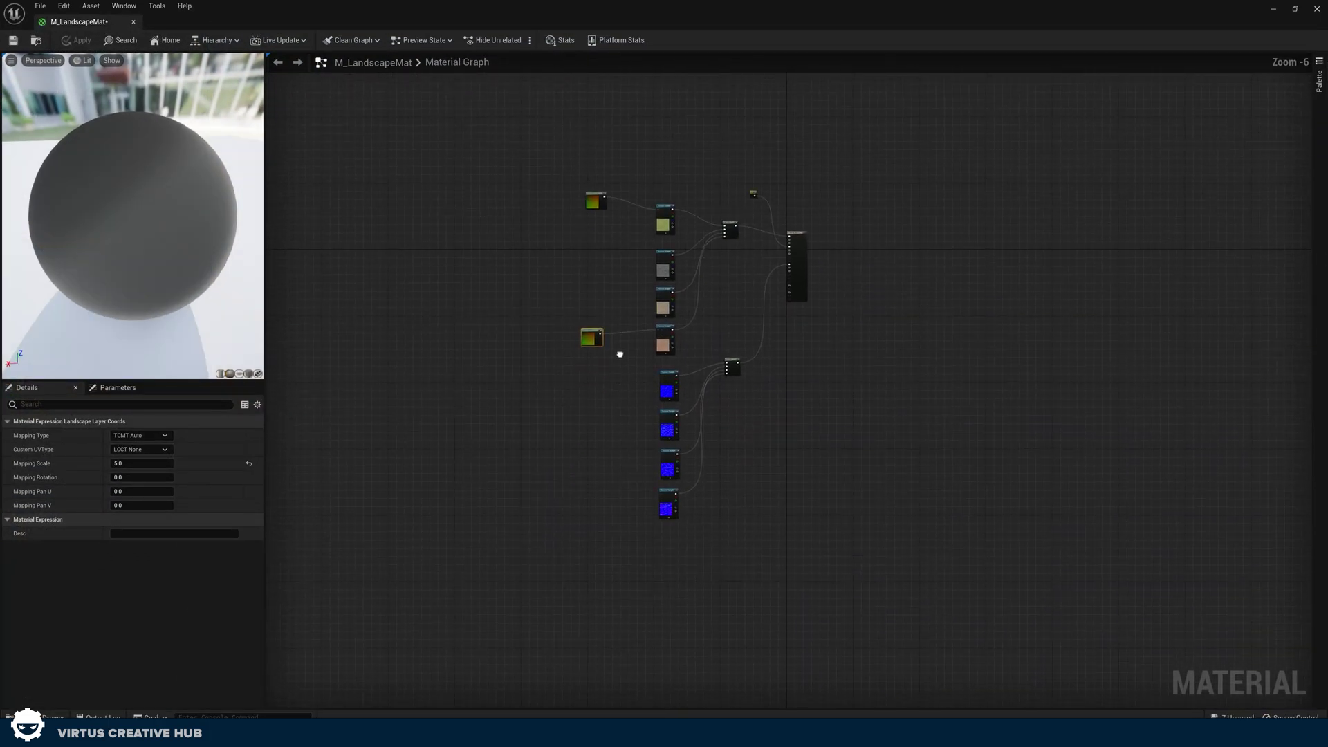
{"action": "scroll", "coordinate": [623, 360], "scroll_direction": "up", "scroll_amount": 6}
{"action": "left_click_drag", "start_coordinate": [507, 290], "coordinate": [509, 287]}
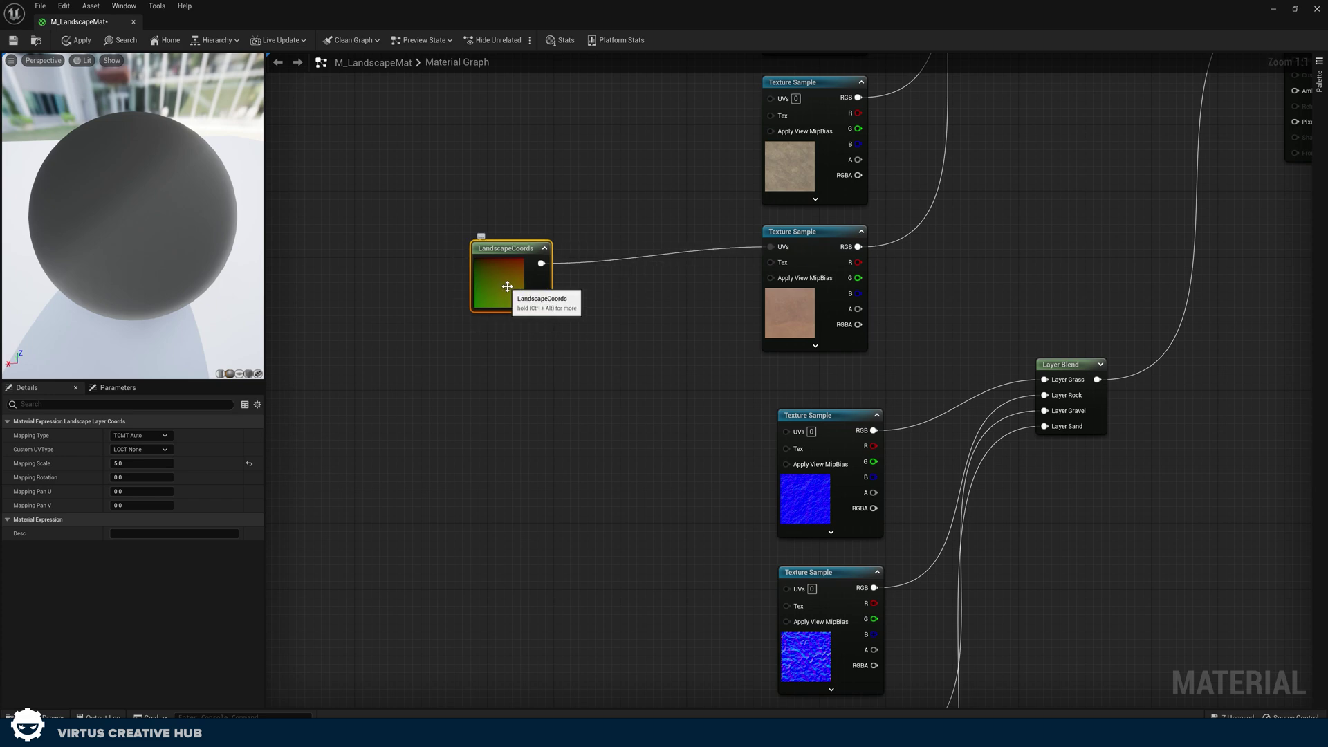
{"action": "scroll", "coordinate": [554, 298], "scroll_direction": "down", "scroll_amount": 5}
{"action": "scroll", "coordinate": [498, 272], "scroll_direction": "up", "scroll_amount": 1}
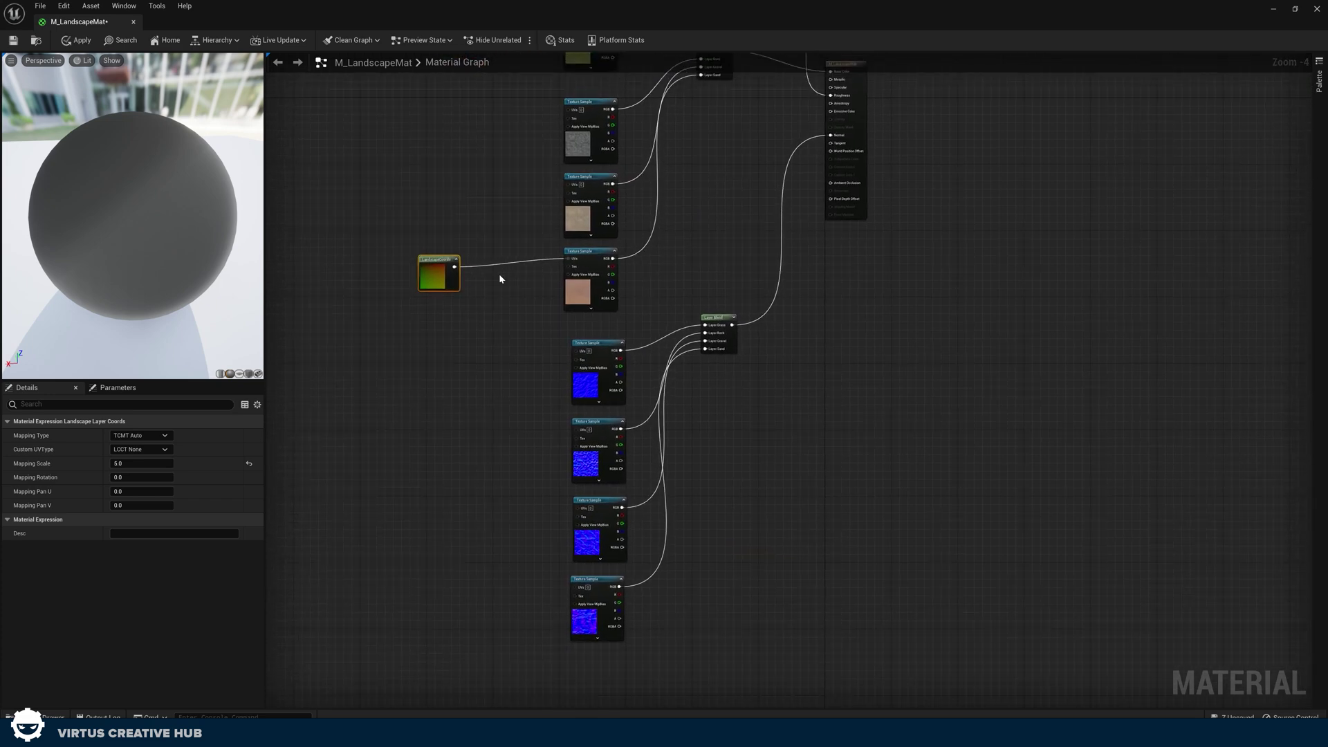
{"action": "right_click_drag", "start_coordinate": [500, 275], "coordinate": [465, 302]}
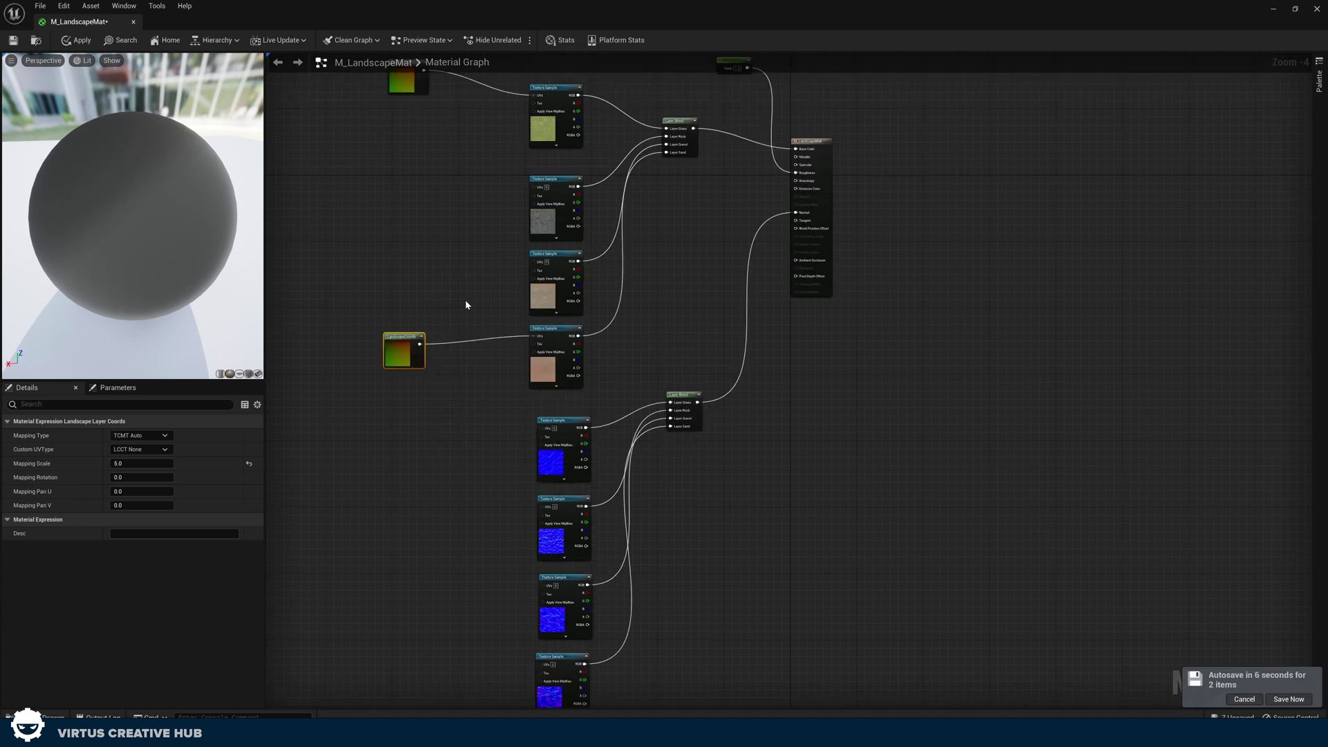
{"action": "scroll", "coordinate": [480, 414], "scroll_direction": "up", "scroll_amount": 4}
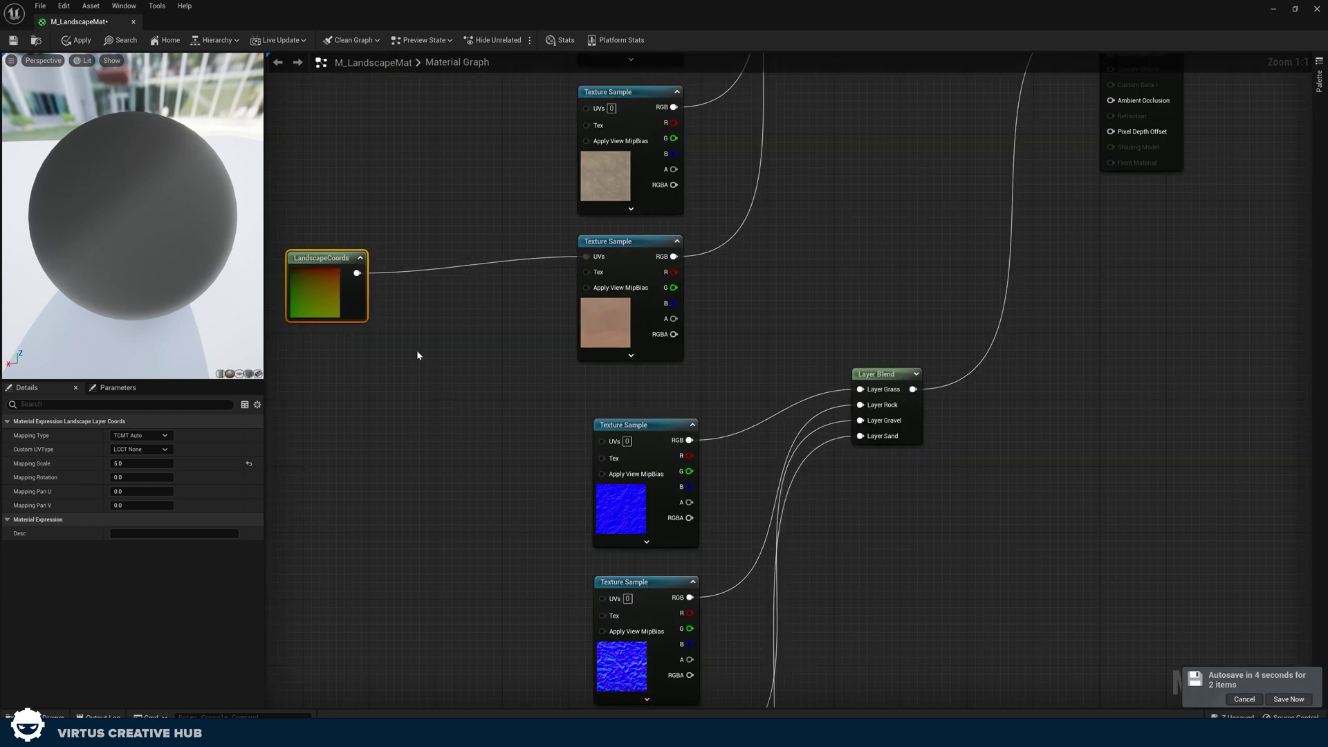
{"action": "scroll", "coordinate": [417, 350], "scroll_direction": "down", "scroll_amount": 7}
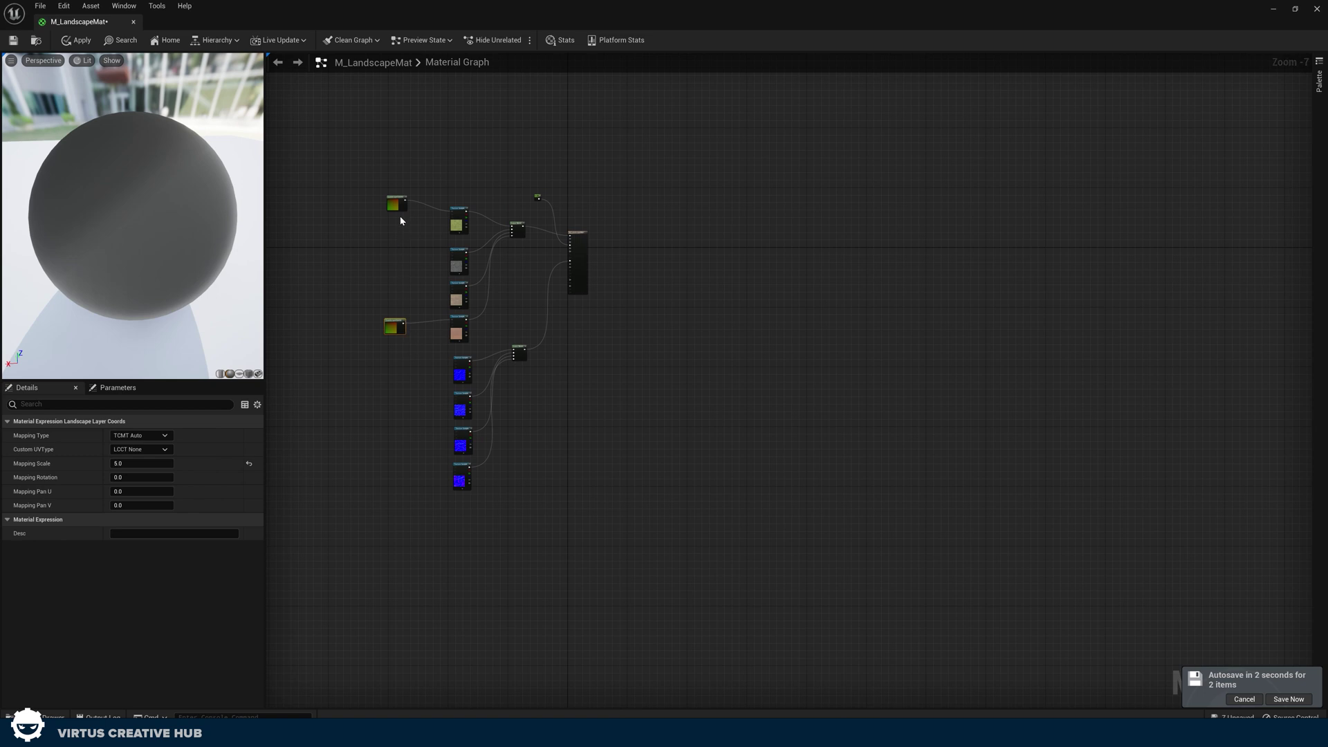
{"action": "scroll", "coordinate": [401, 222], "scroll_direction": "up", "scroll_amount": 7}
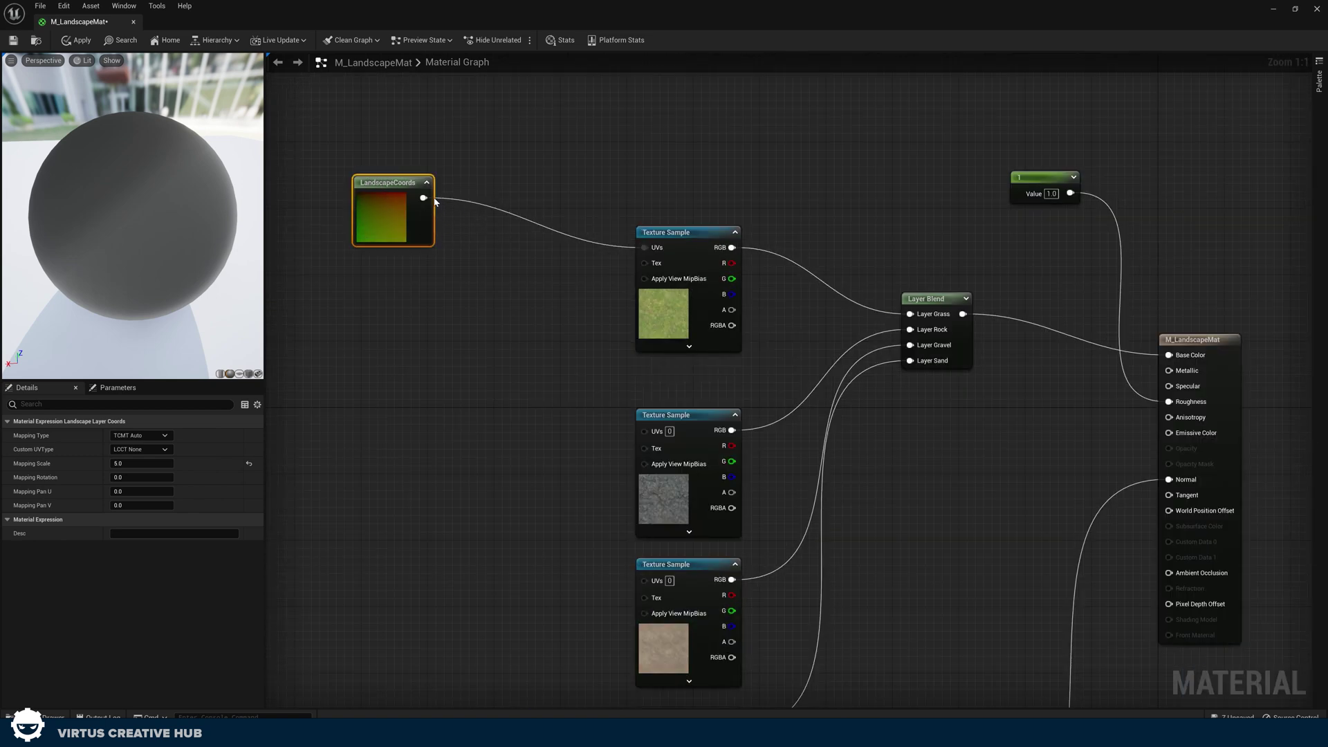
Step: Connect the grass and sand LandscapeCoords outputs to the UVs of their matching normal map Texture Samples, apply and close the material
{"action": "left_click_drag", "start_coordinate": [422, 198], "coordinate": [668, 559]}
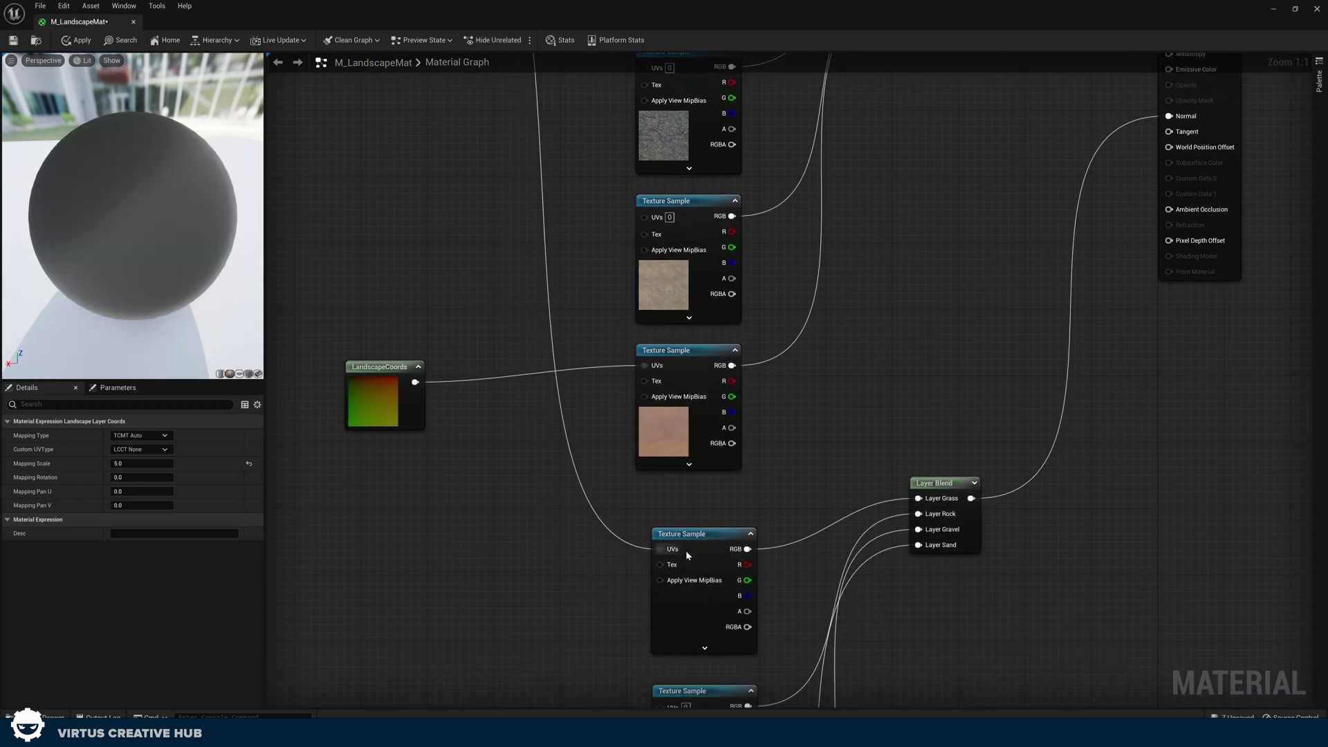
{"action": "right_click_drag", "start_coordinate": [524, 596], "coordinate": [483, 205]}
{"action": "left_click_drag", "start_coordinate": [377, 119], "coordinate": [641, 521]}
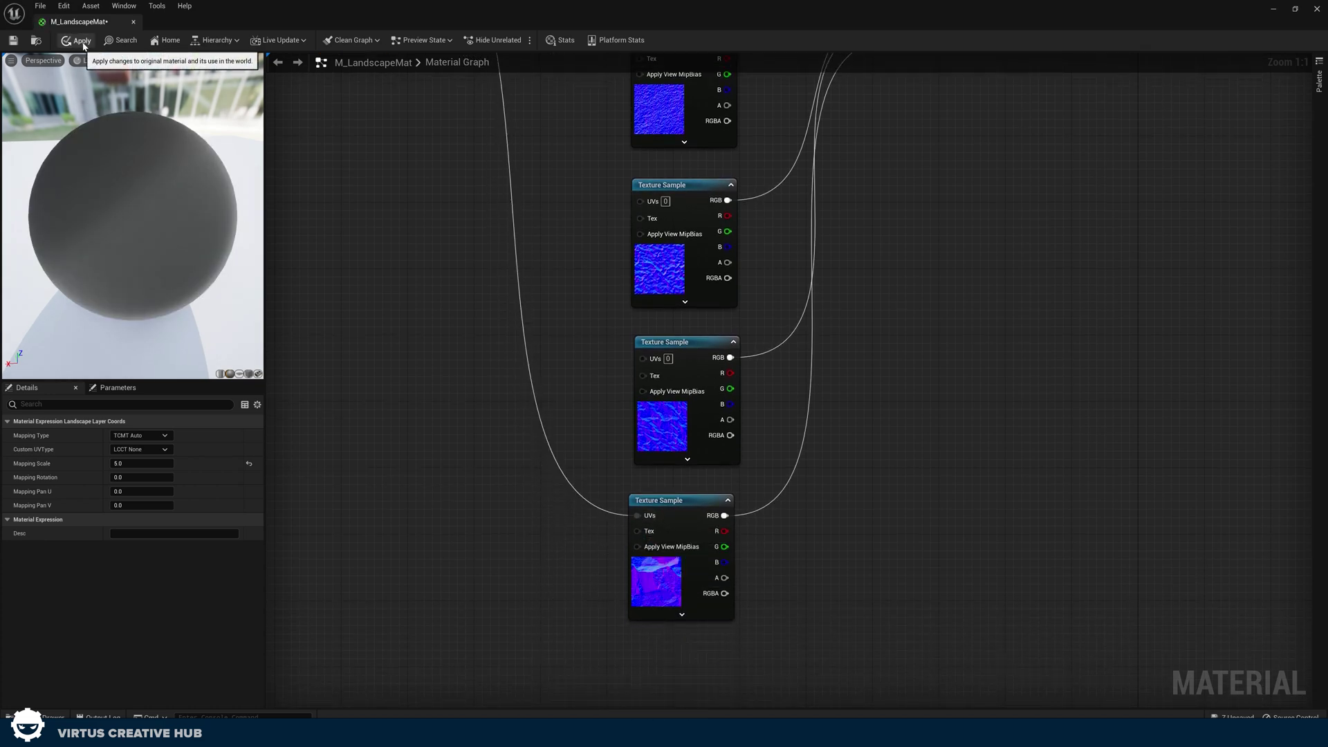
{"action": "left_click", "coordinate": [134, 22]}
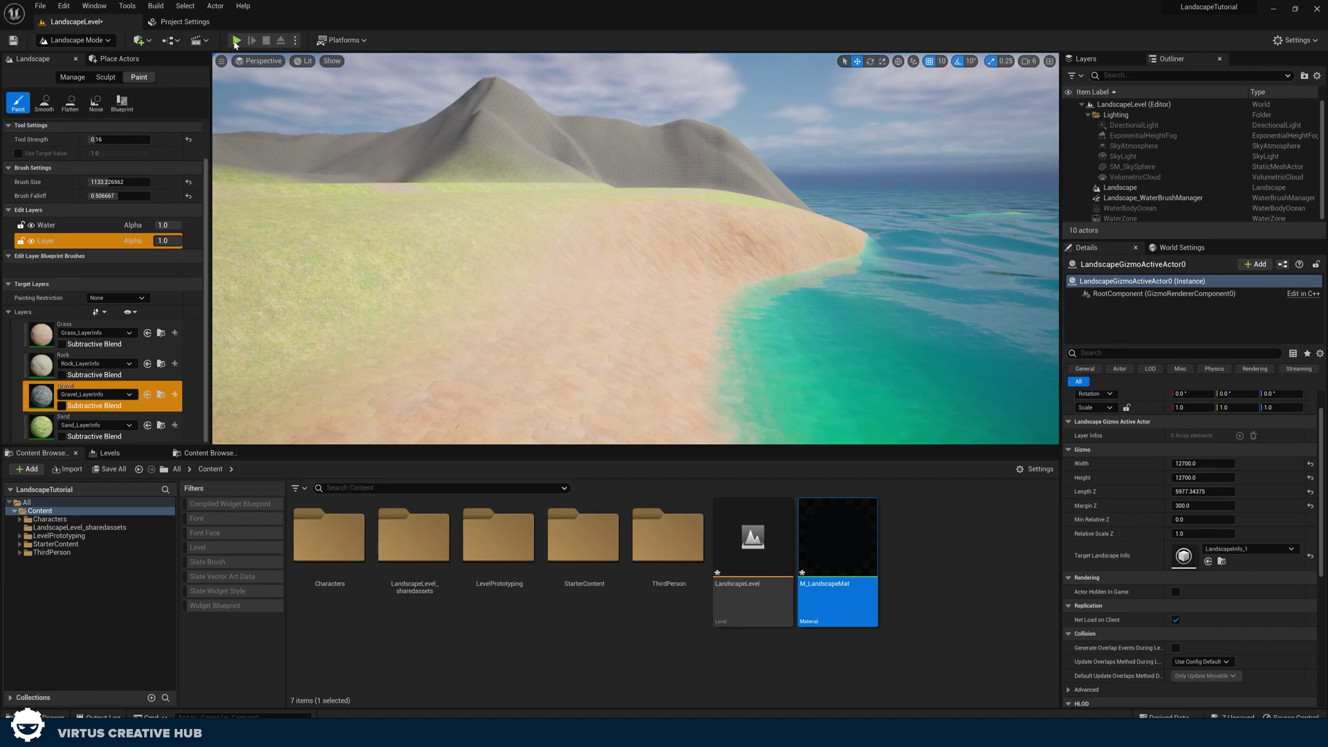
Step: Play-test the level, running and jumping across the sand slope to check the scaled textures and normal maps
{"action": "key", "text": "alt+p"}
{"action": "key", "text": "w"}
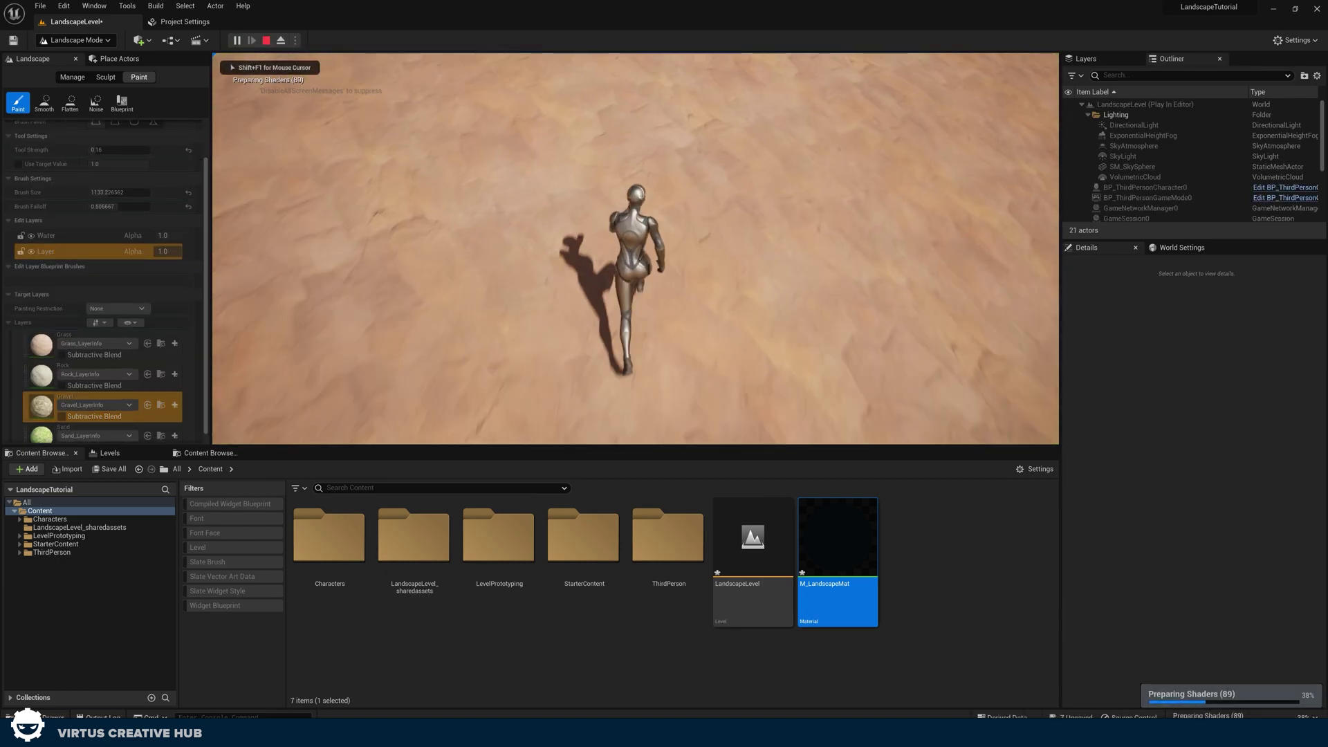
{"action": "key", "text": "w"}
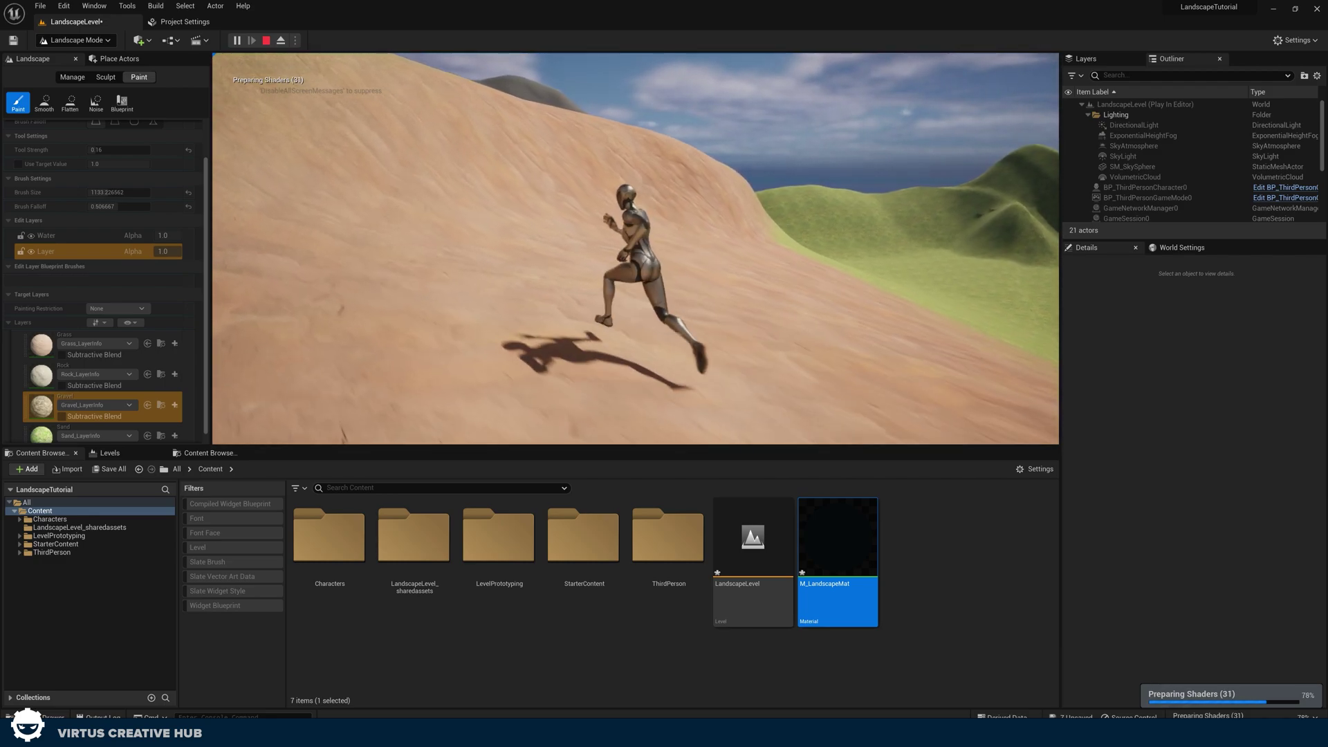
{"action": "key", "text": "space"}
{"action": "key", "text": "w"}
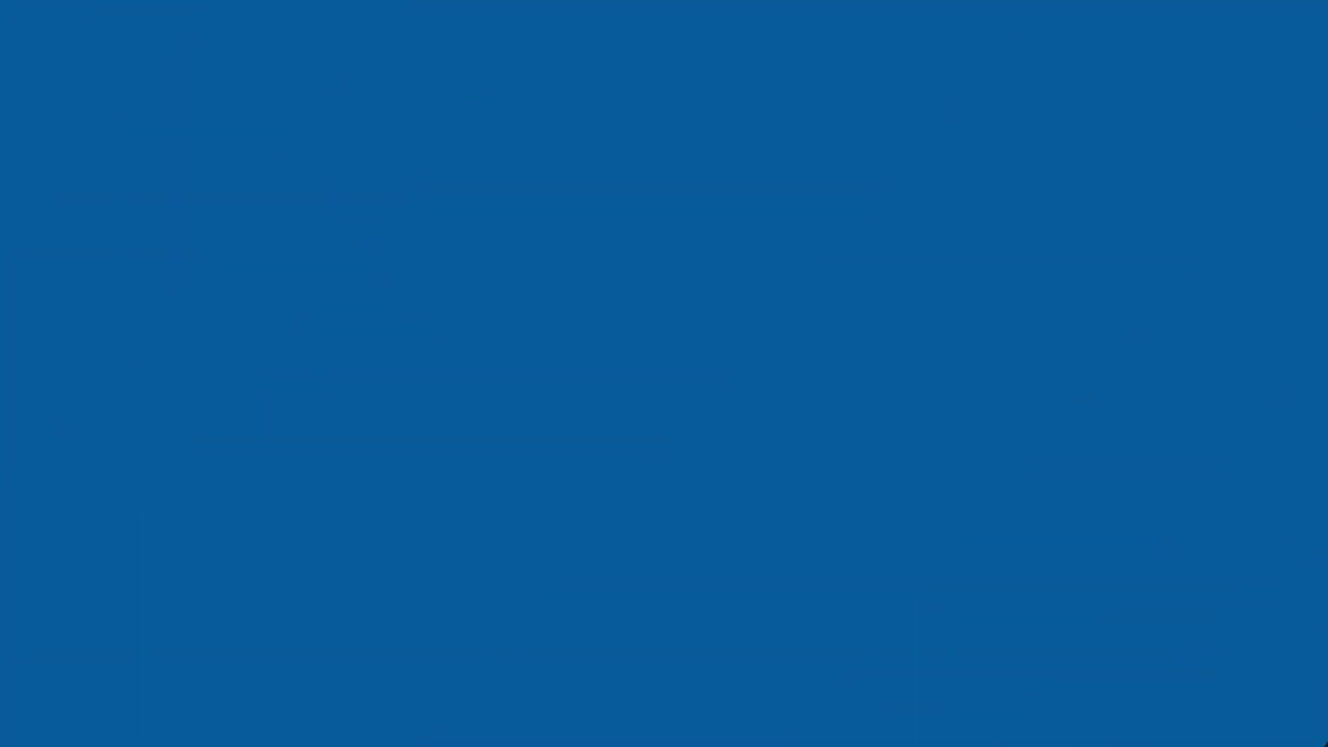